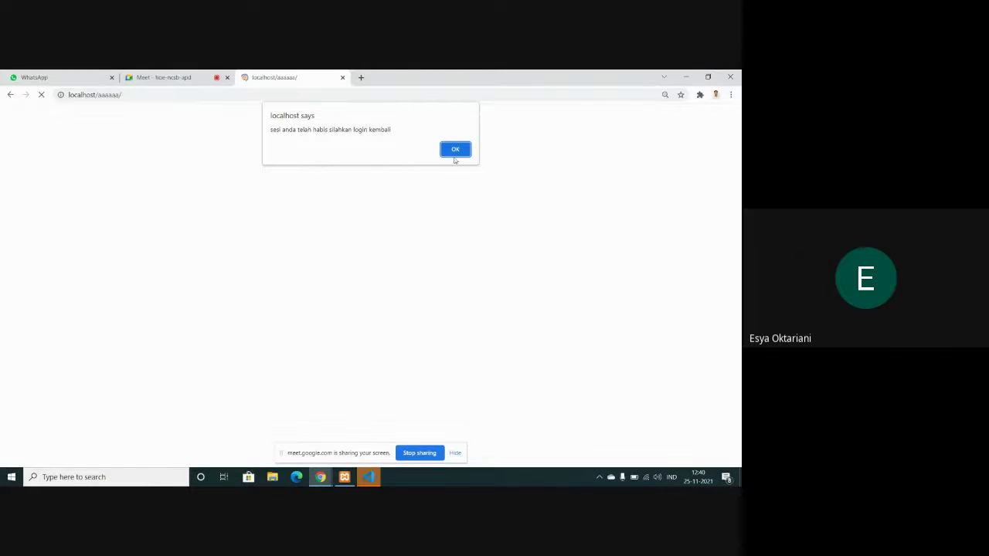
Dismiss the session-expired alert and log in with the saved user email suggestion.
click(456, 154)
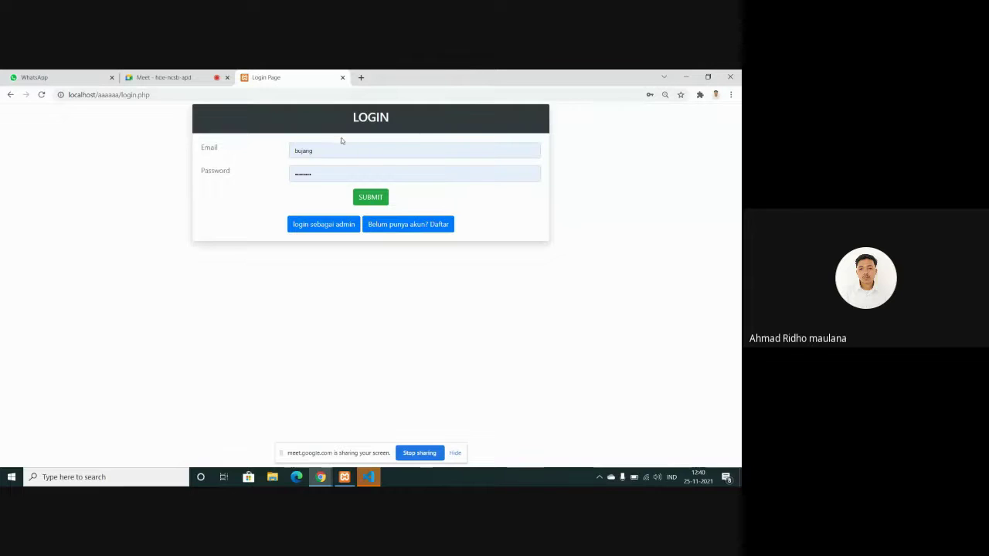
click(333, 224)
click(332, 223)
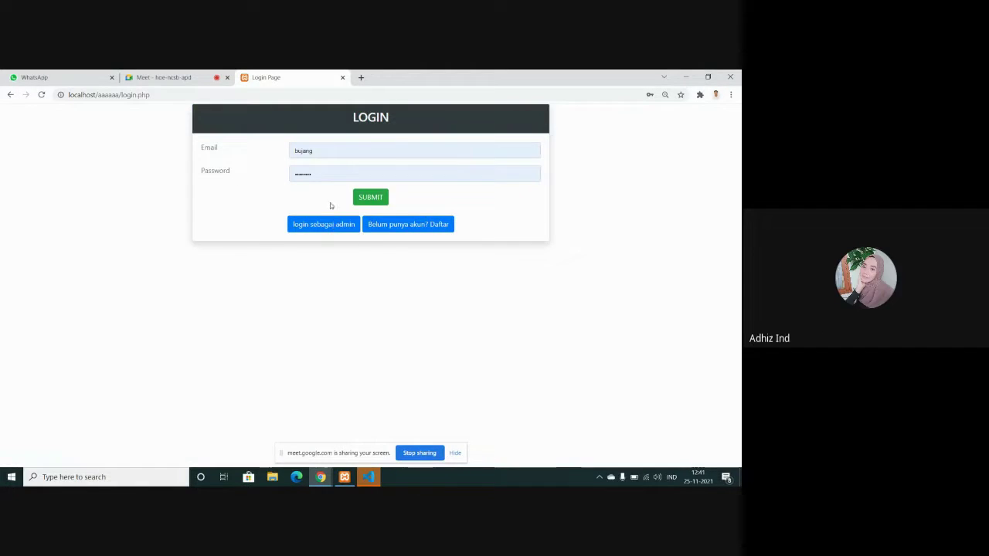
click(320, 153)
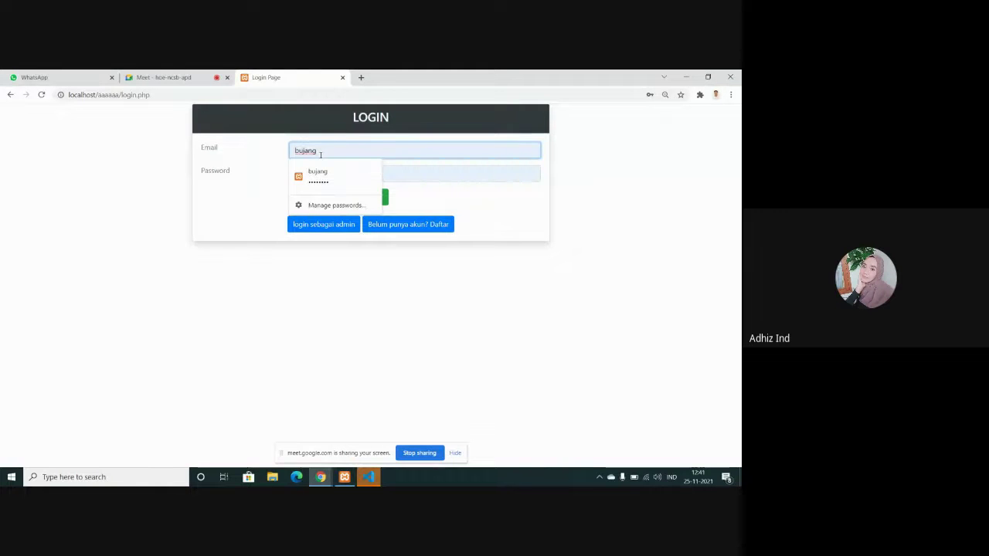
text(@gmail.com)
click(322, 171)
click(370, 198)
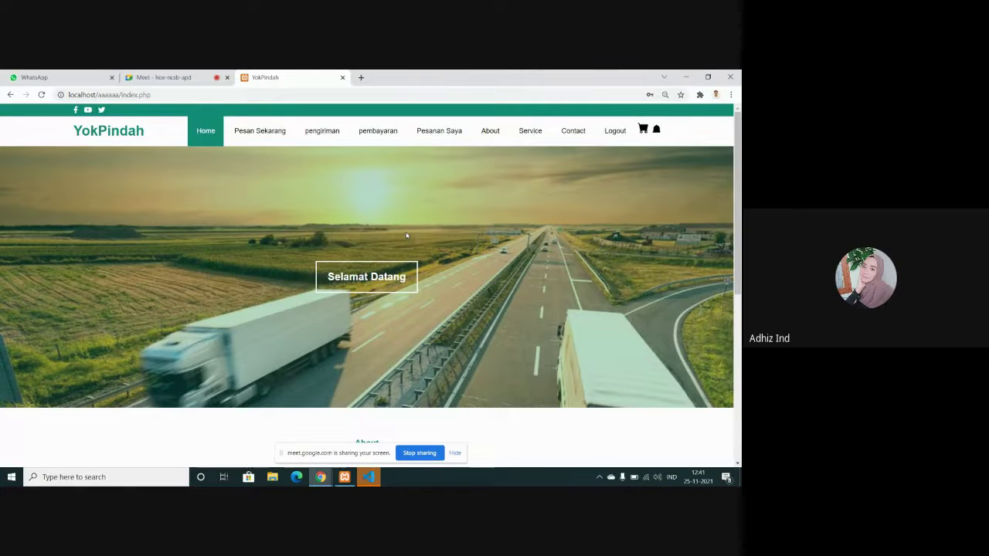
click(275, 135)
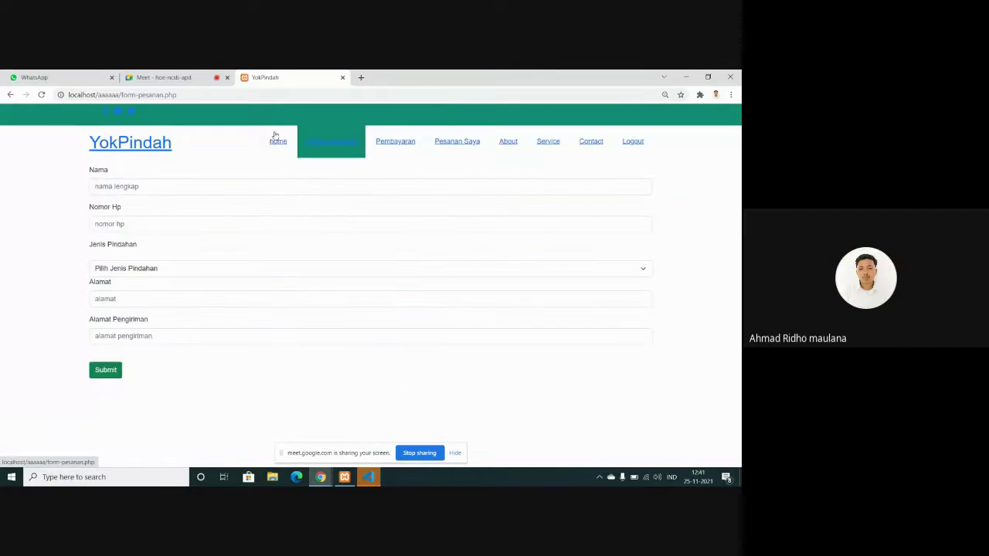
click(270, 186)
click(298, 224)
click(299, 254)
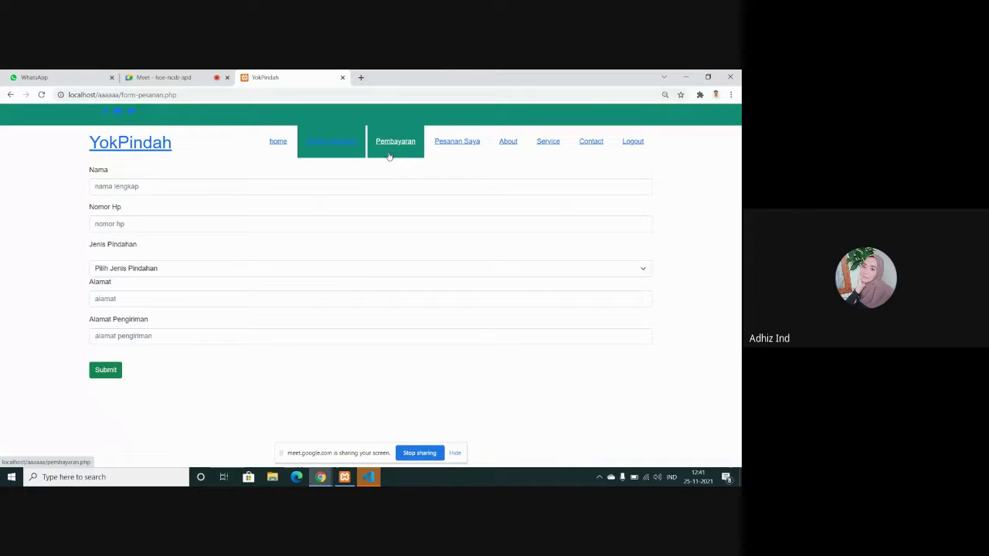
click(311, 141)
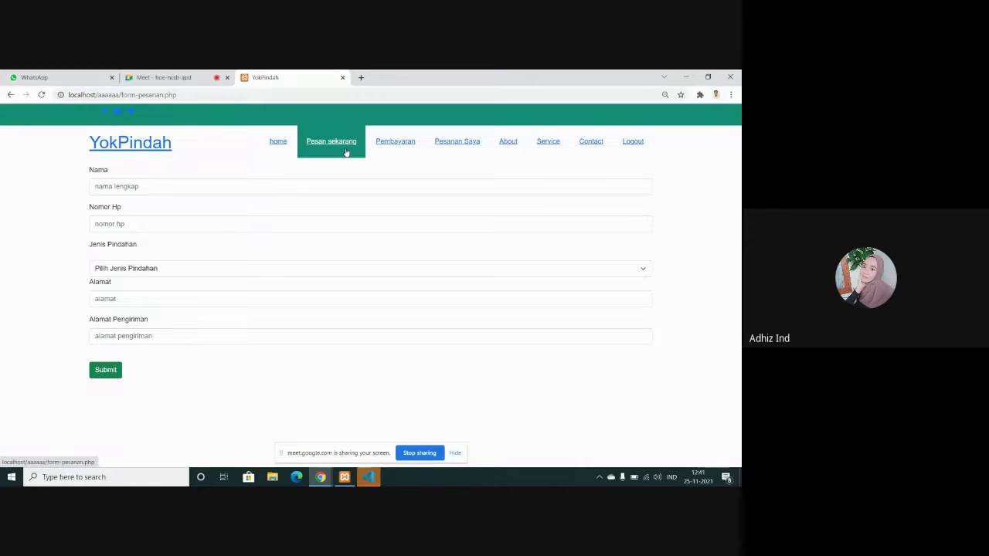
click(269, 151)
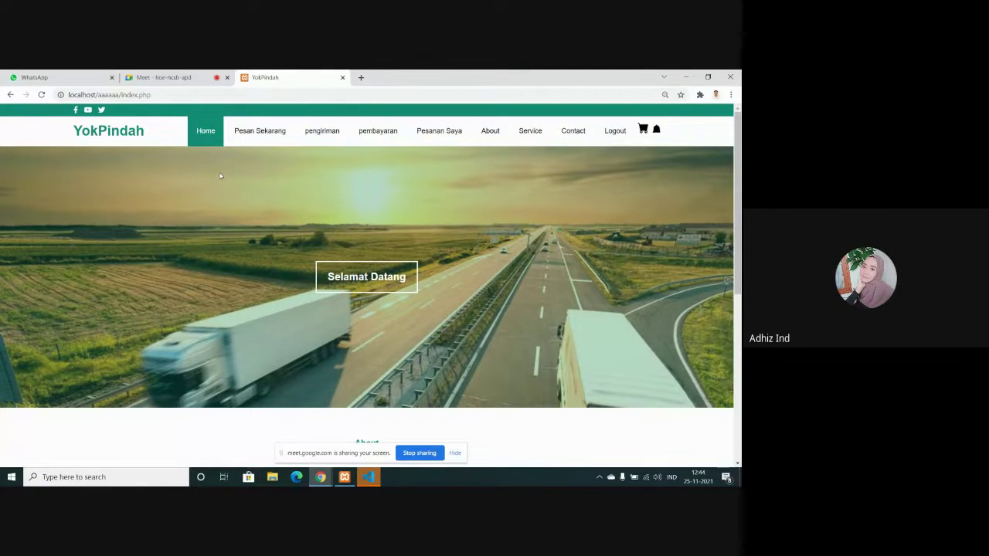
Visit the Pesan Sekarang order form, then open the Pembayaran payment form.
click(253, 142)
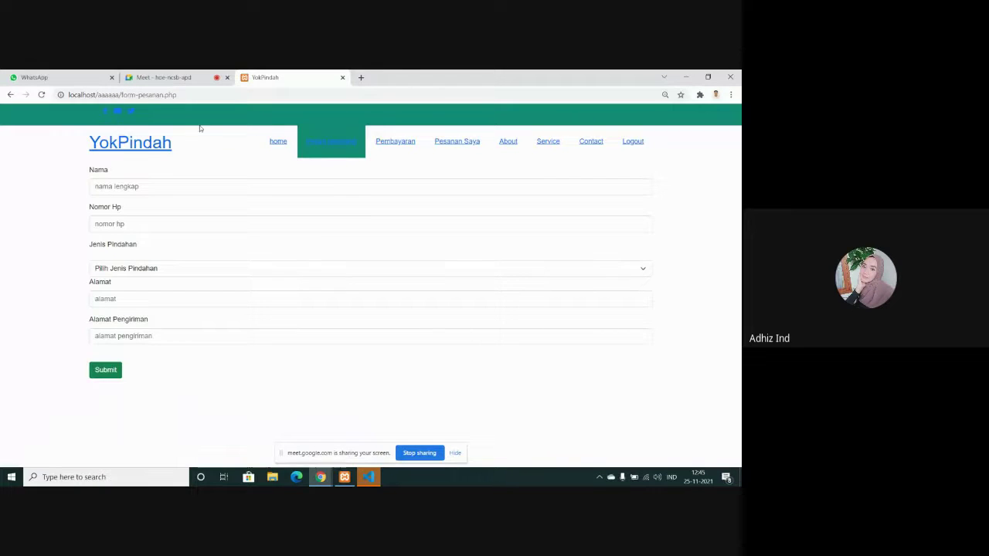
click(278, 142)
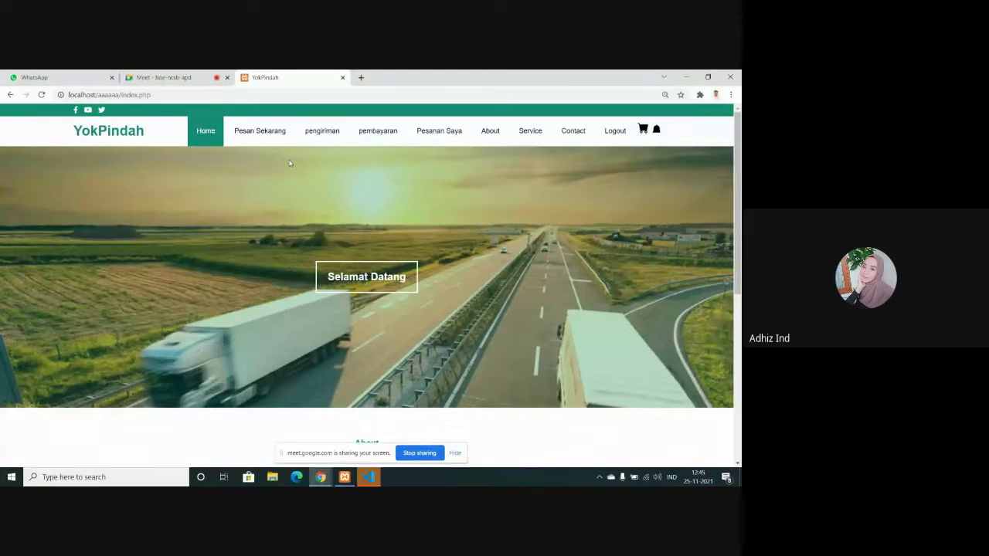
click(280, 136)
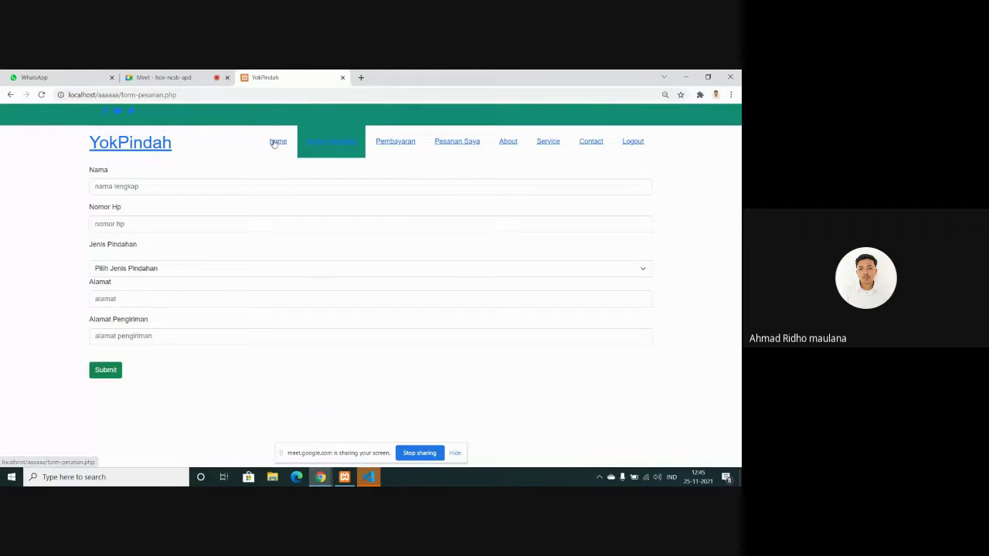
click(387, 152)
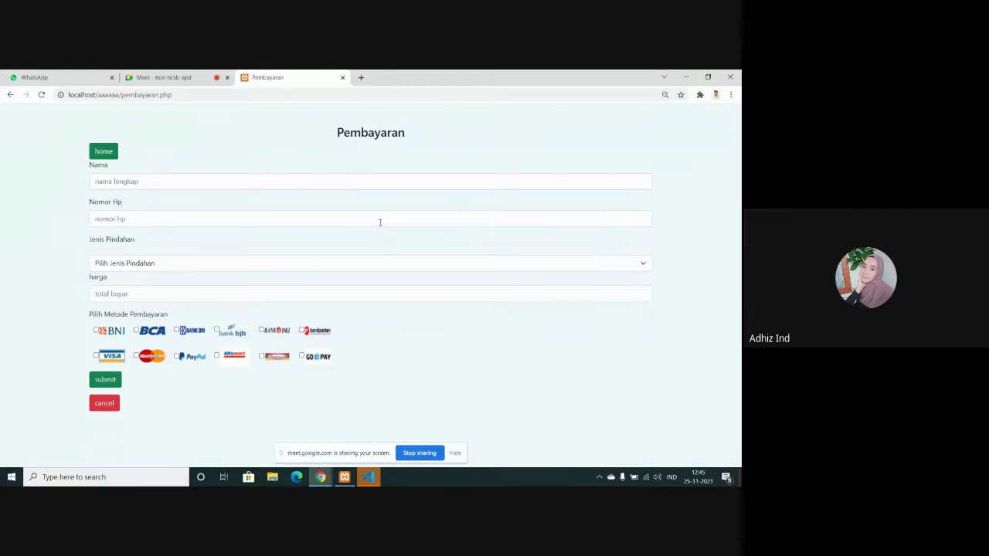
Toggle between the Pembayaran form and home page, finishing on index.php.
click(113, 153)
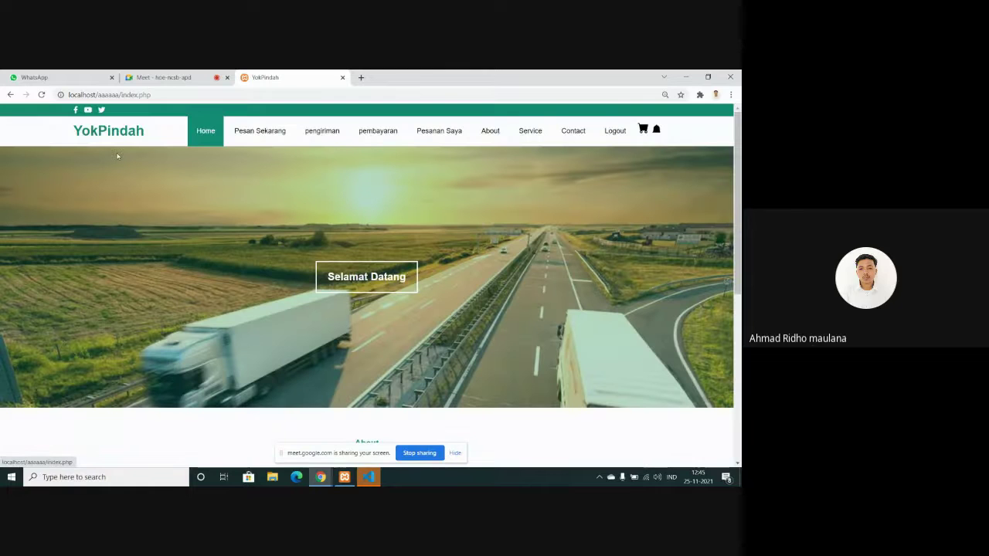
click(378, 140)
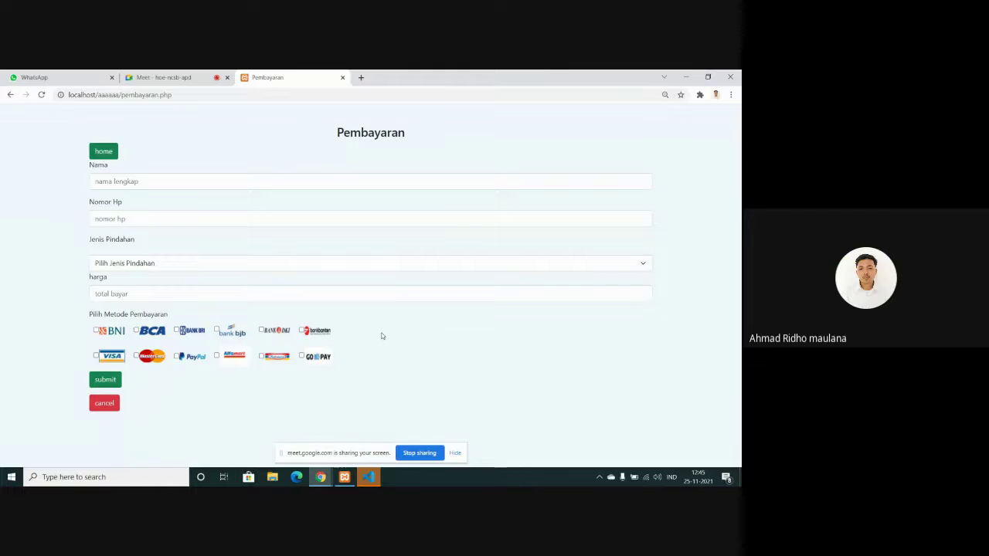
click(108, 151)
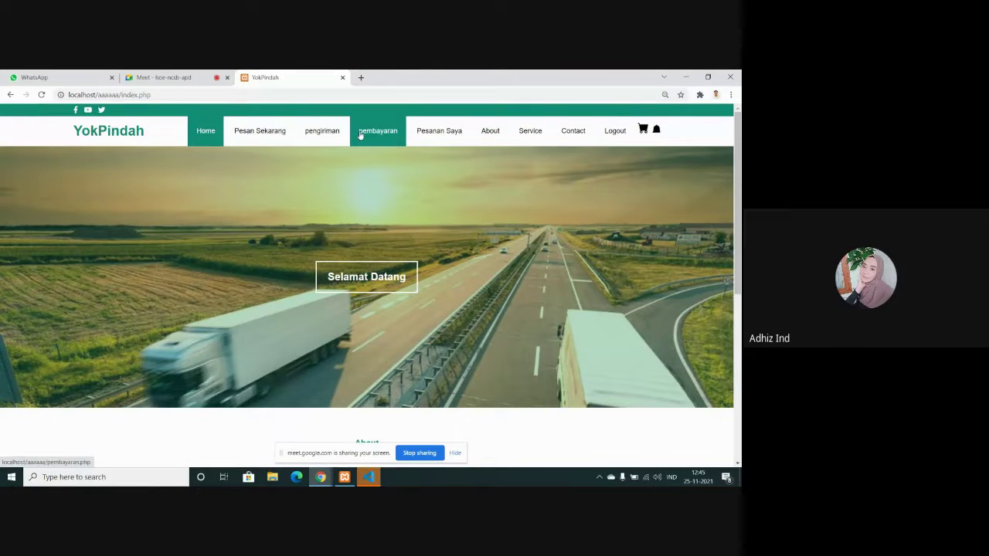
click(359, 135)
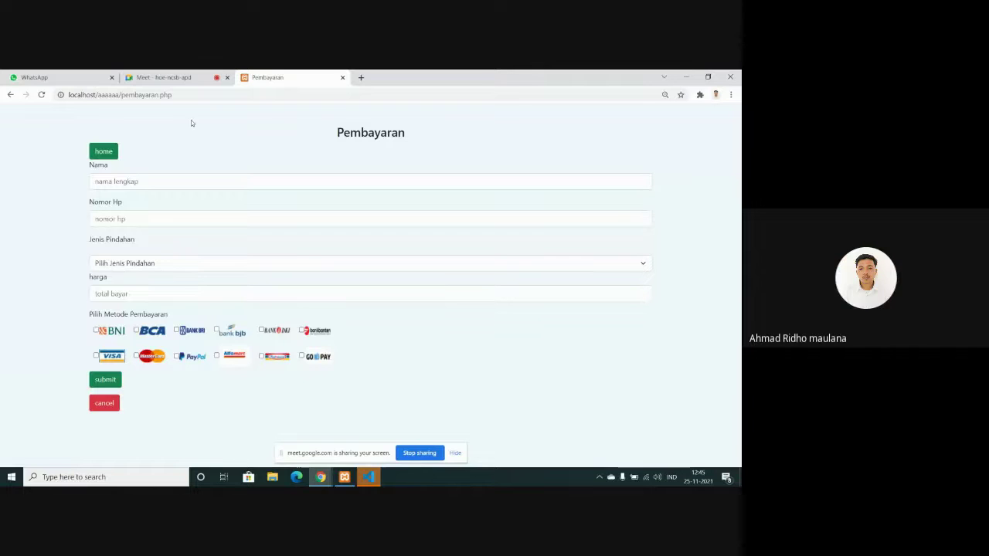
click(111, 149)
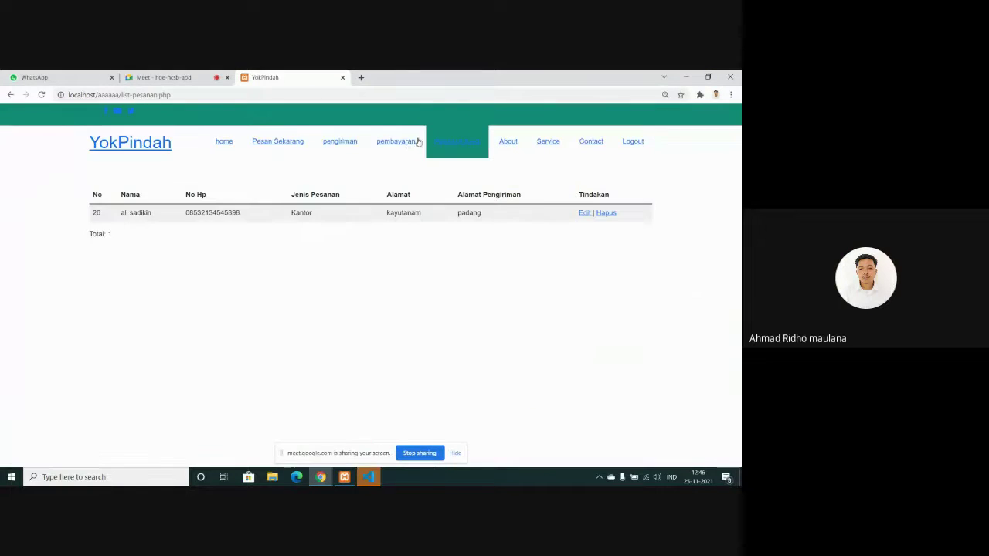
Open Pesanan Saya to see the single Kantor order from kayutanam to padang.
click(418, 142)
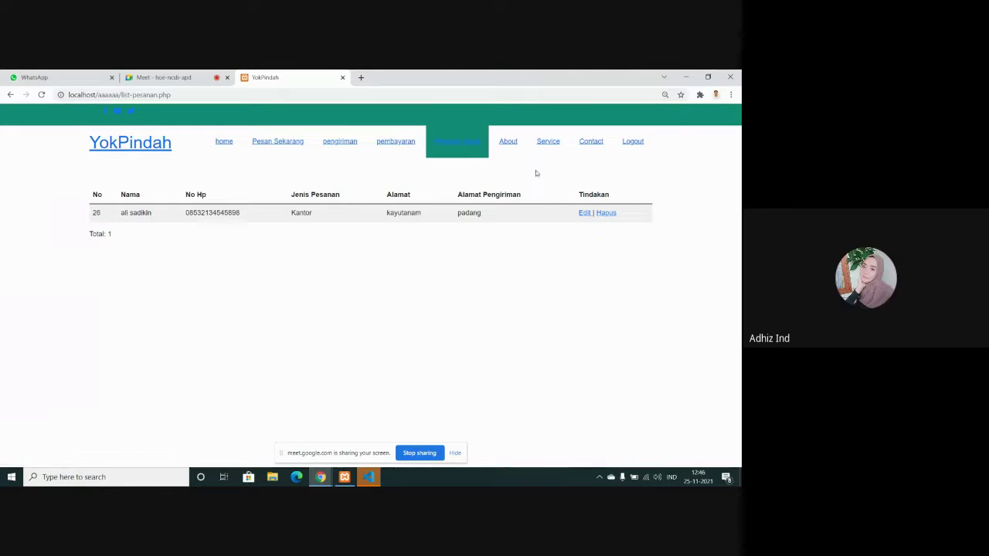
Log out, acknowledge 'Anda berhasil logout', and switch to the admin login page.
click(624, 153)
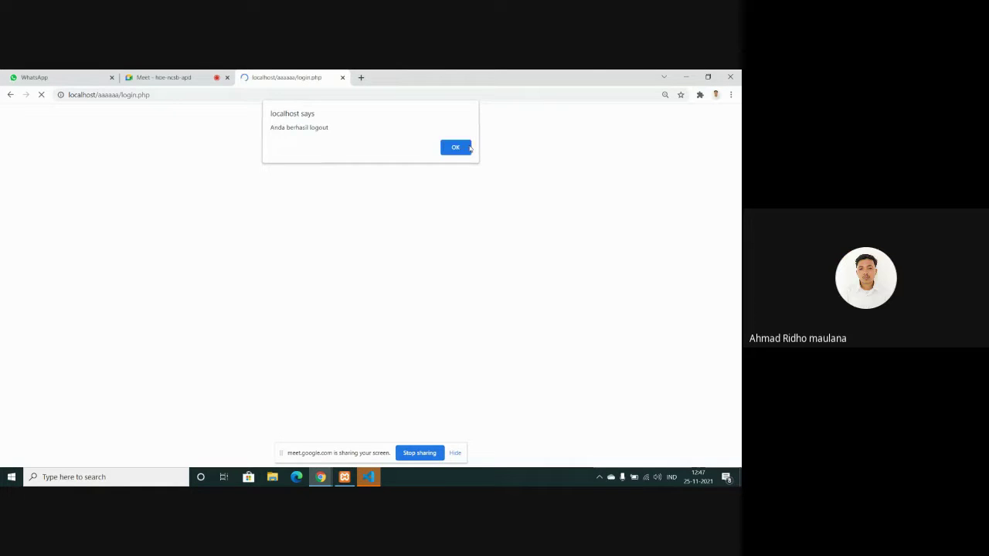
click(467, 148)
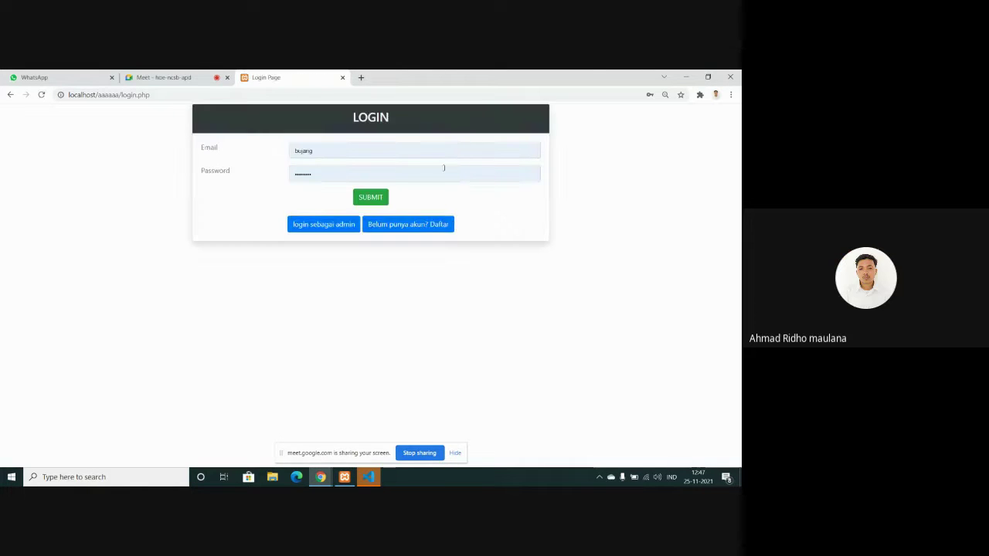
click(328, 226)
Replace the email with the saved admin suggestion, enter the admin password and submit.
click(312, 150)
drag(316, 151, 280, 153)
text(jvs)
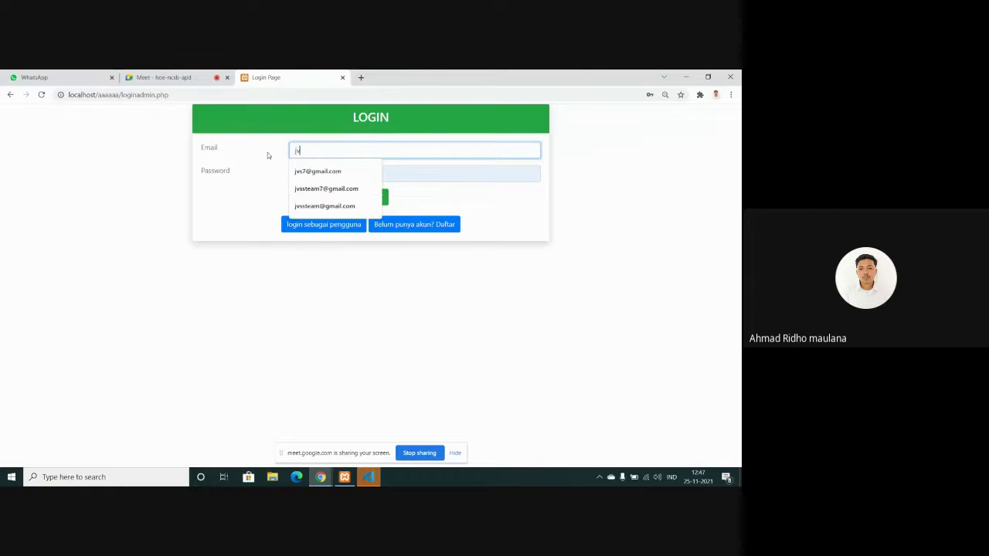
key(Down)
key(Return)
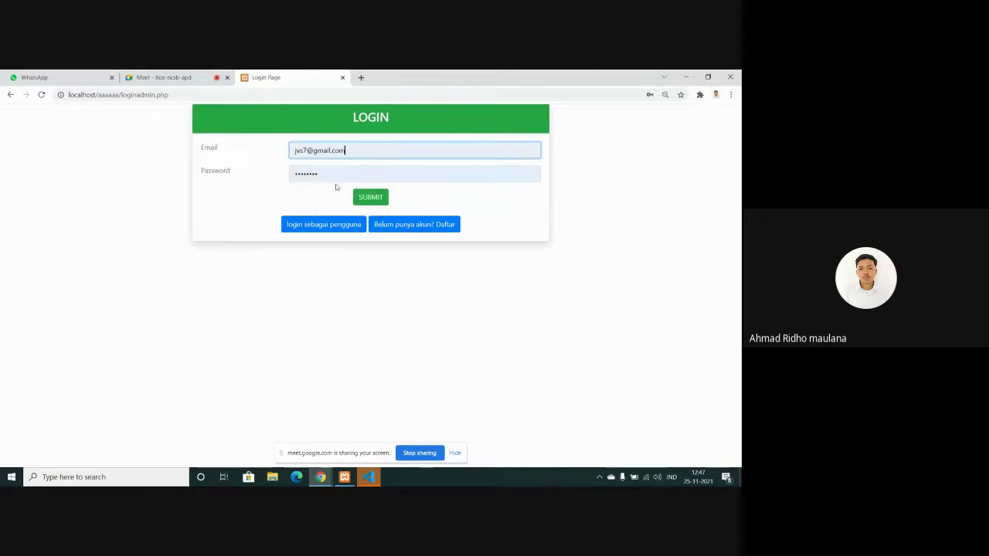
key(Tab)
text(admin)
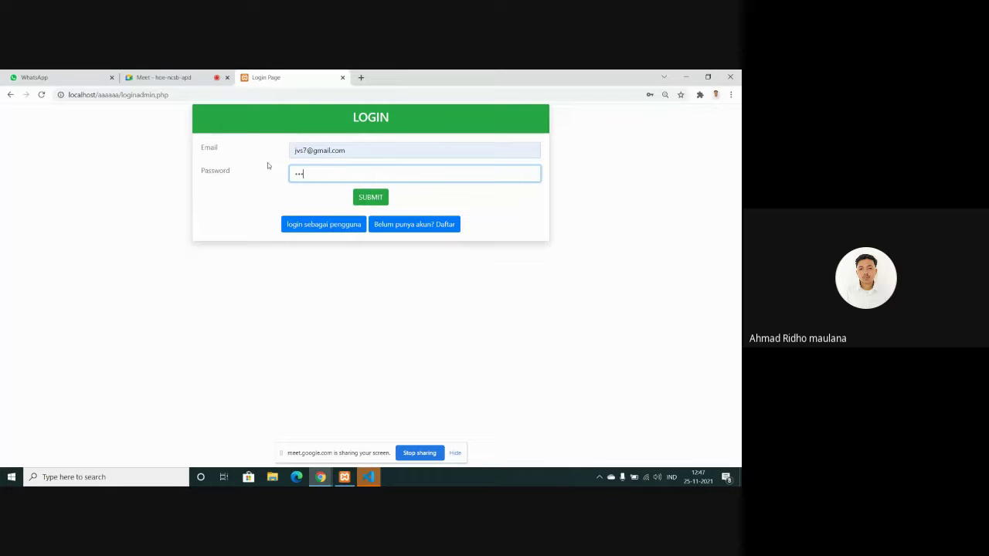
click(381, 198)
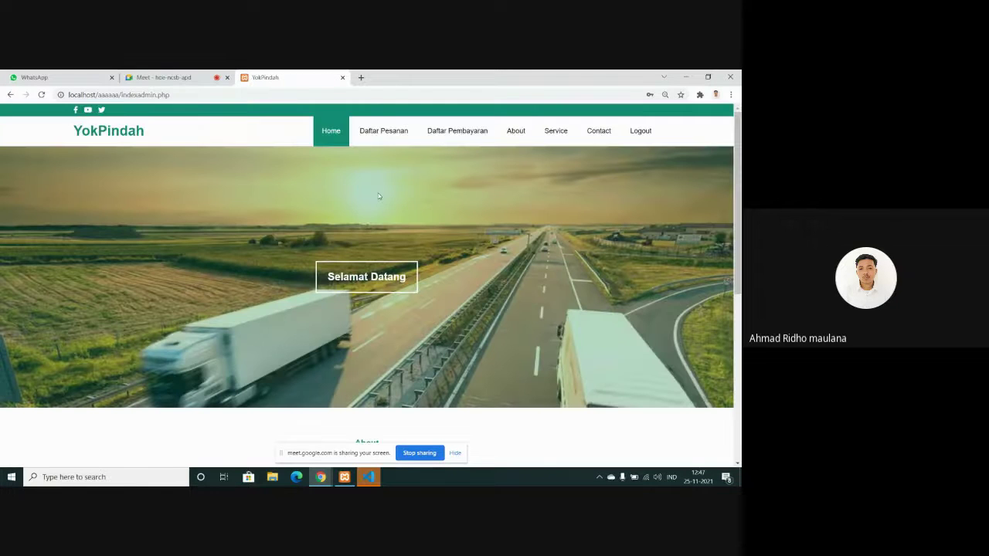
Review the Daftar Pesanan order list, then open Daftar Pembayaran showing three payments.
click(397, 146)
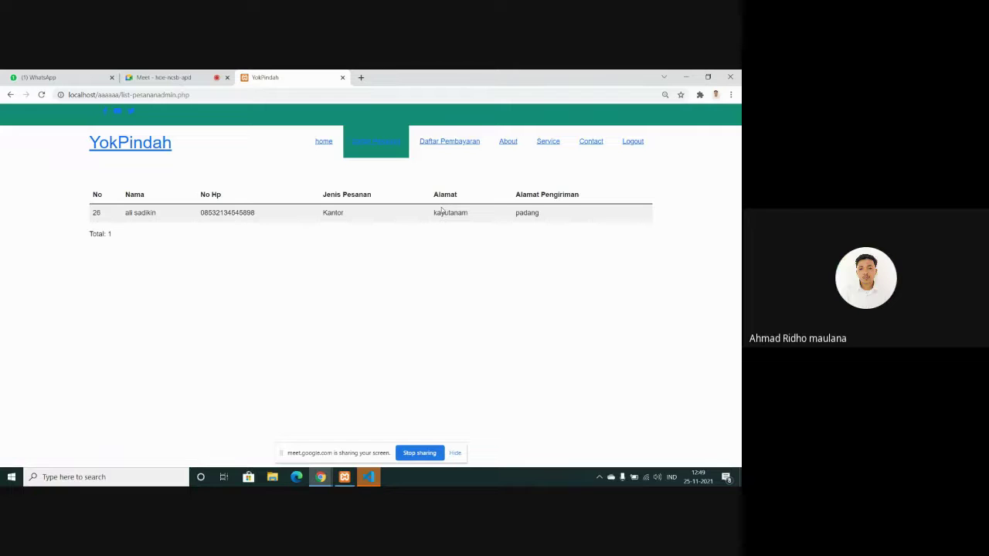
click(431, 147)
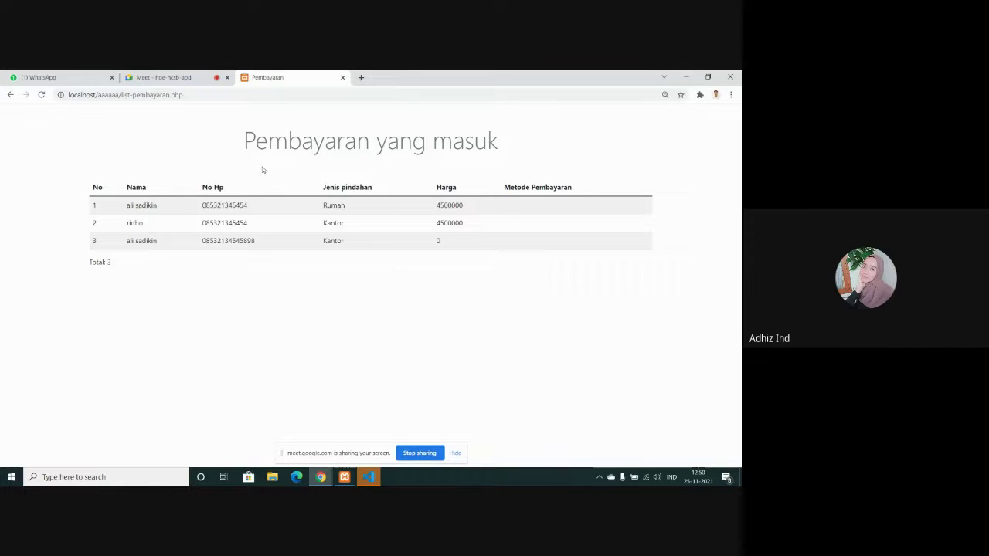
Check the browser history list, then go Back to list-pesananadmin.php with its one Kantor order.
right_click(7, 95)
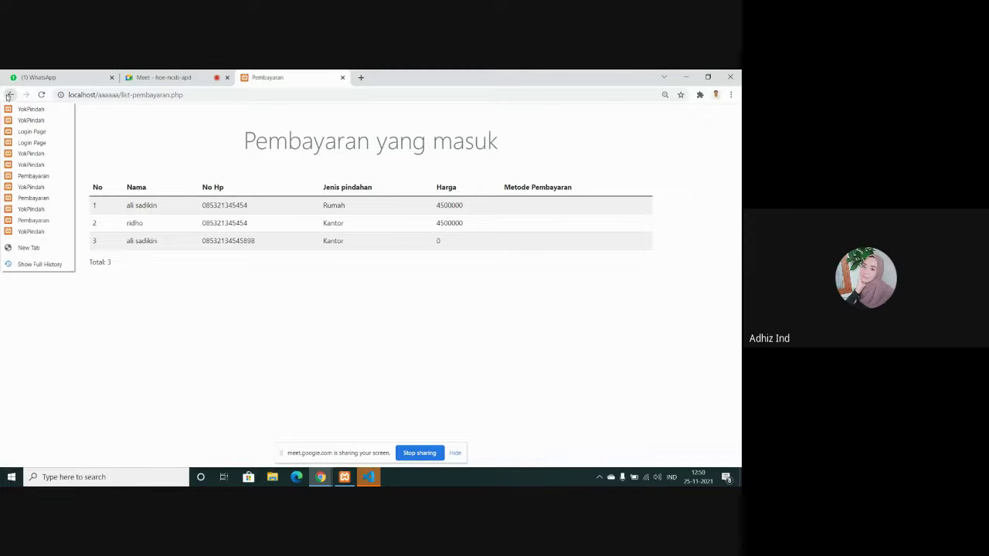
click(161, 145)
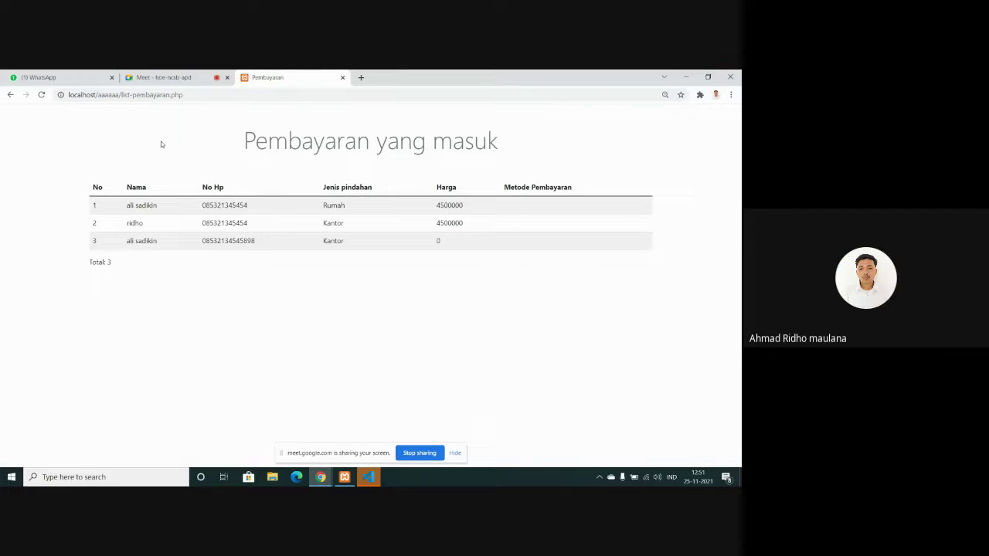
click(9, 94)
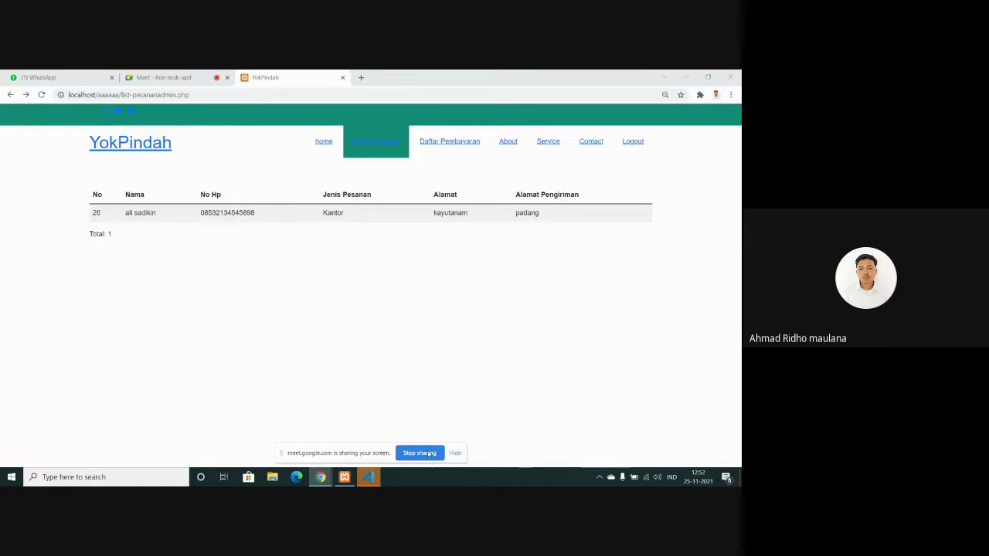
End the meet.google.com presentation using Stop sharing.
click(429, 453)
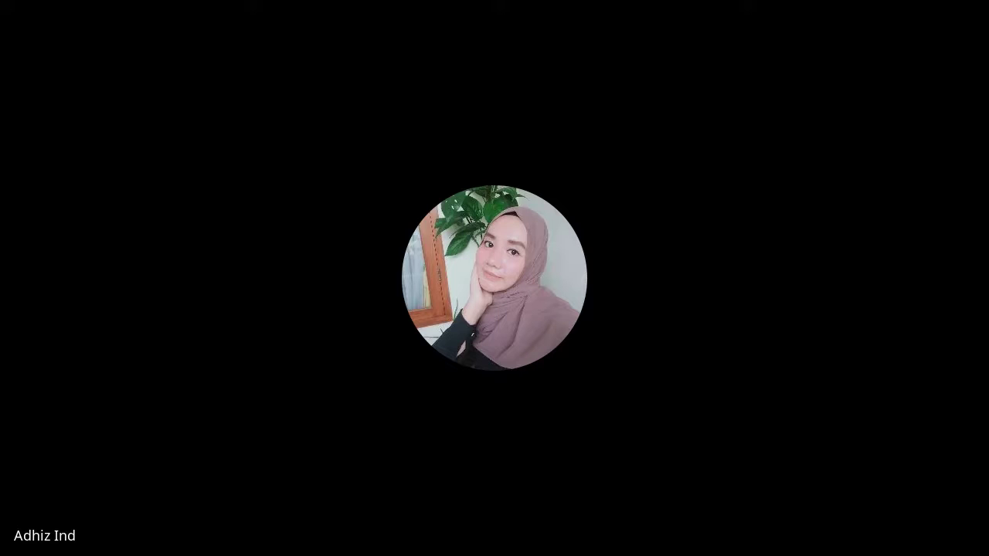
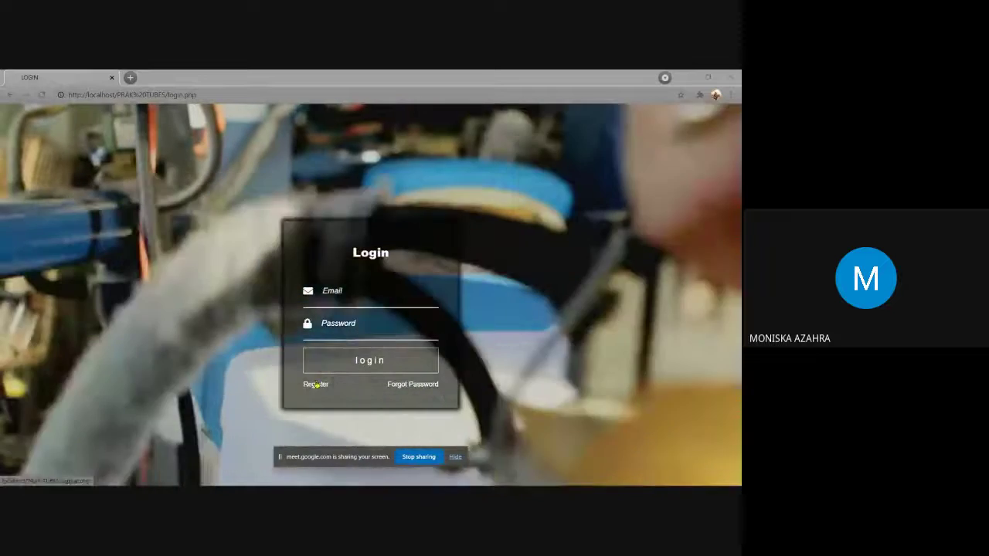
Look at the registration form's Role options, then return to login without registering.
click(315, 384)
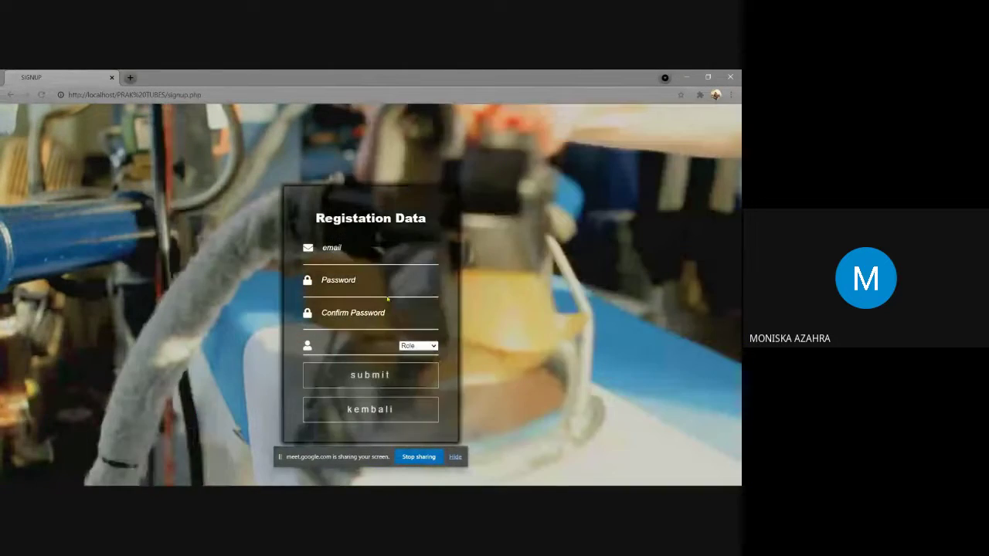
click(413, 347)
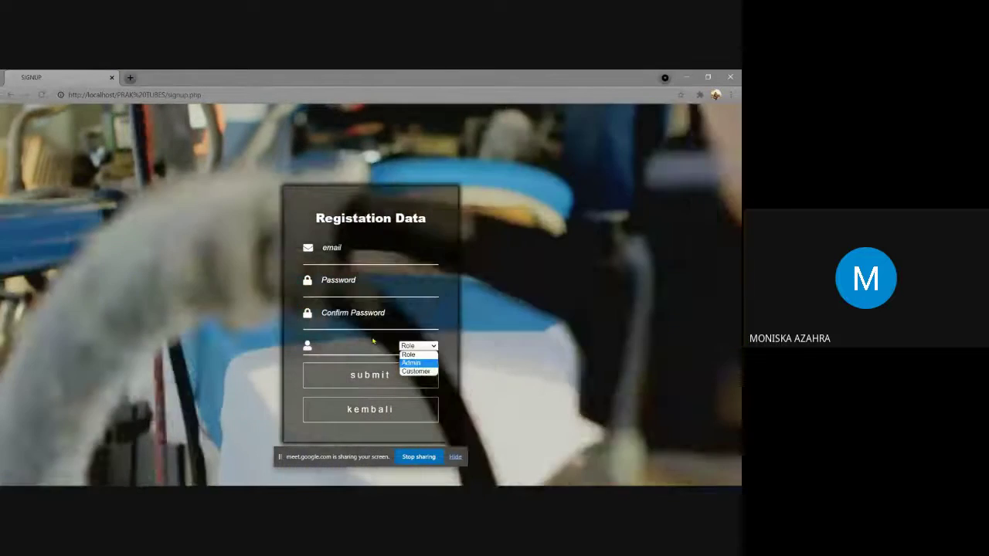
click(376, 343)
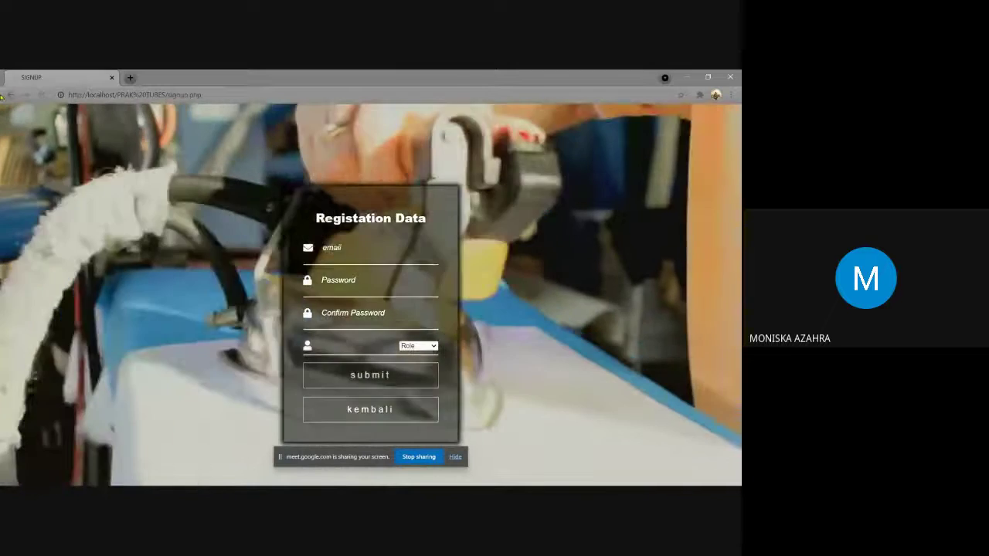
click(9, 94)
Sign in with a saved email from autocomplete and the account password.
click(347, 292)
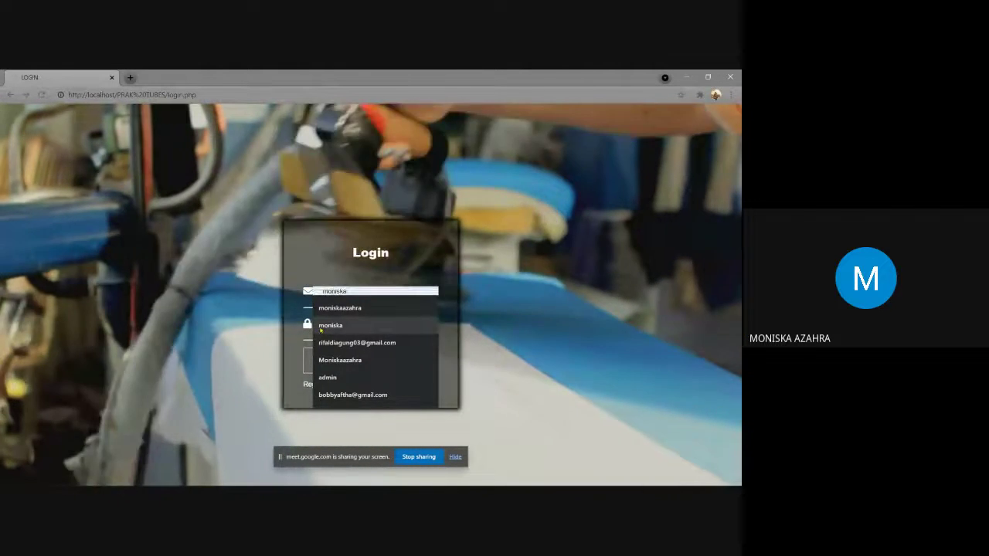
click(330, 325)
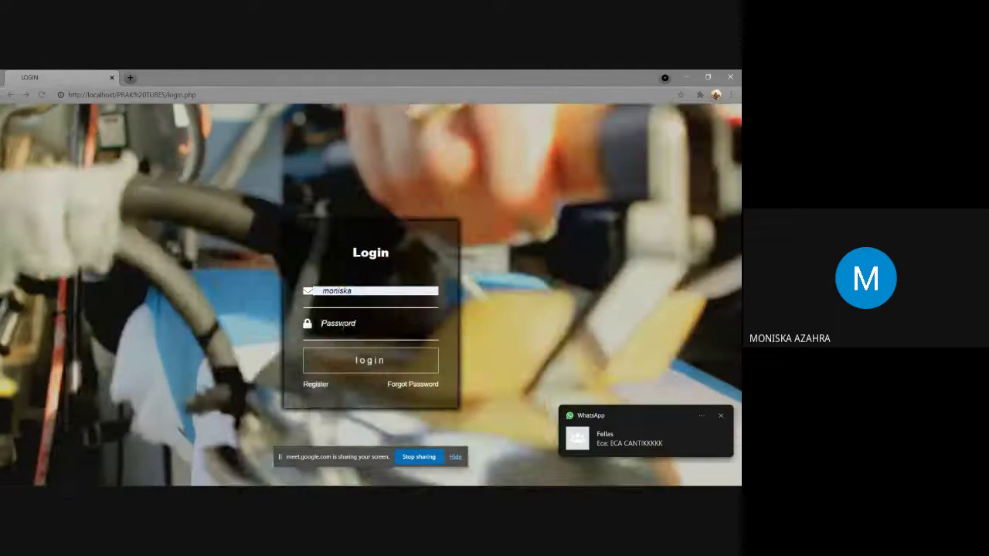
click(343, 327)
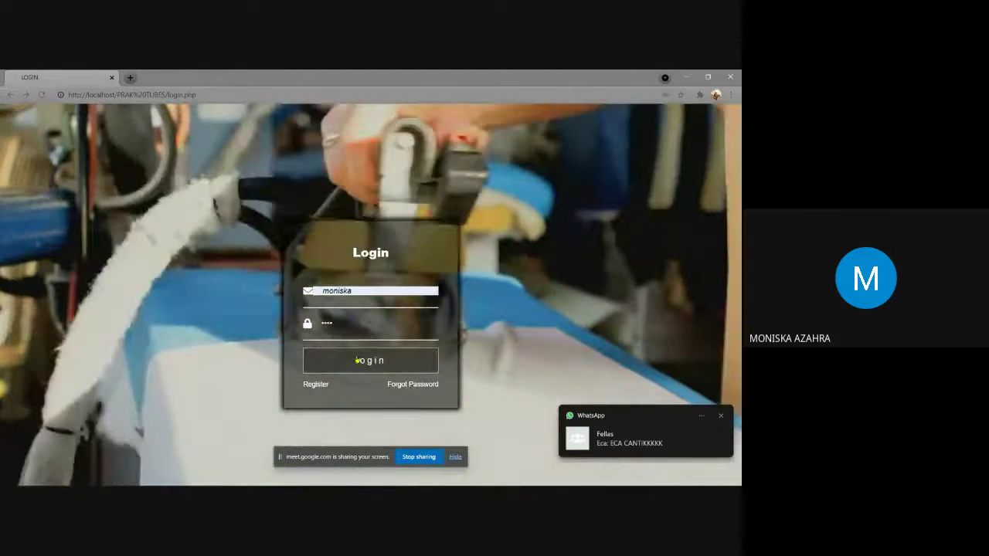
click(360, 360)
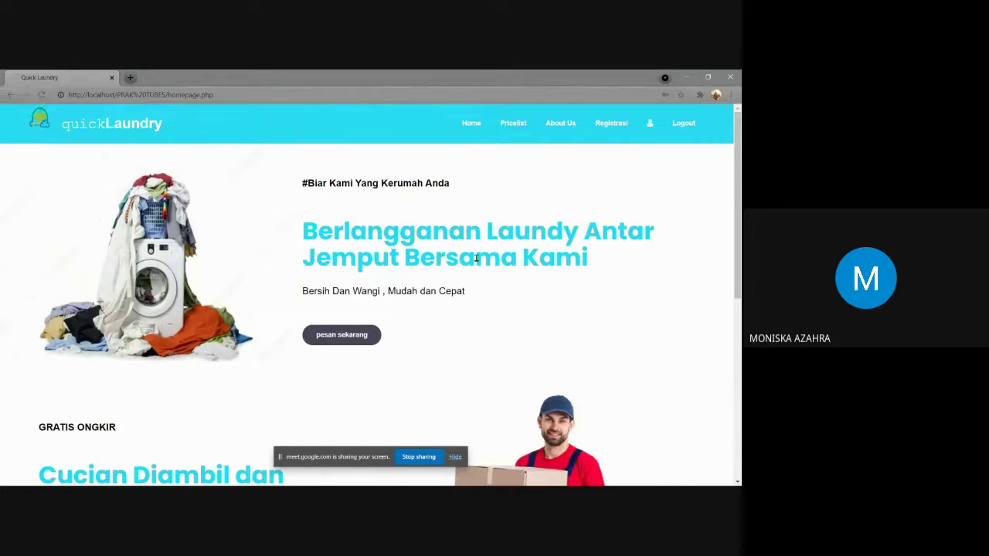
Scroll the homepage, then browse through the laundry Pricelist page.
scroll(477, 258, down, 4)
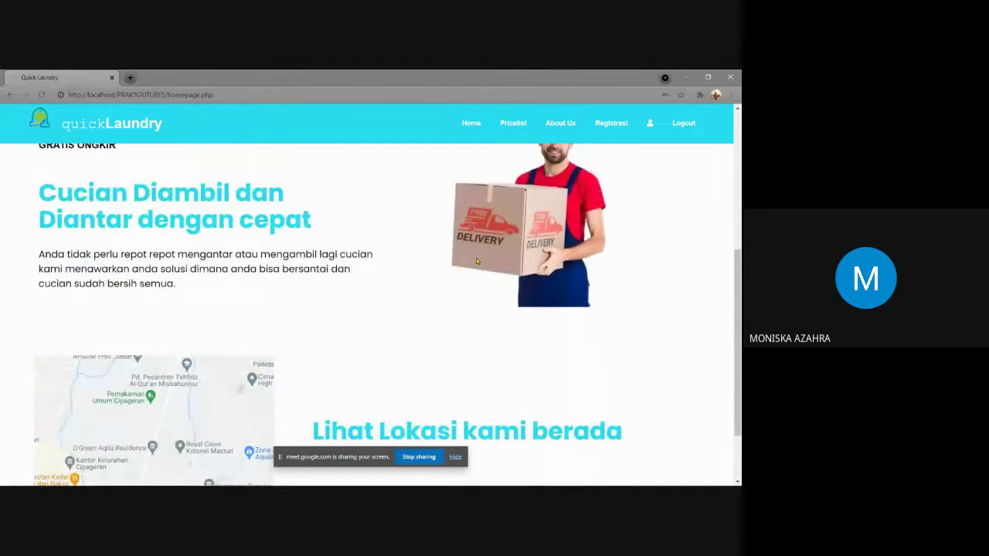
scroll(475, 258, up, 5)
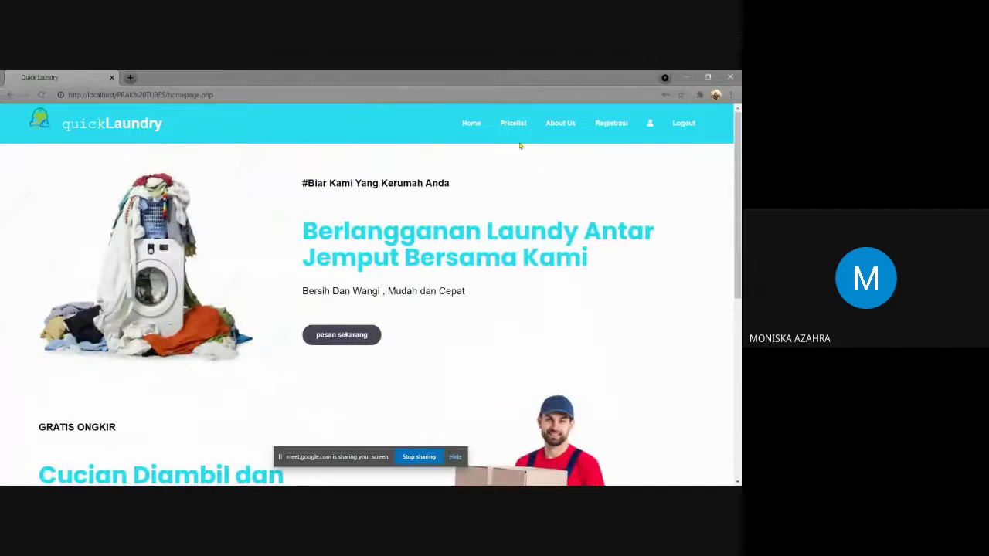
click(513, 122)
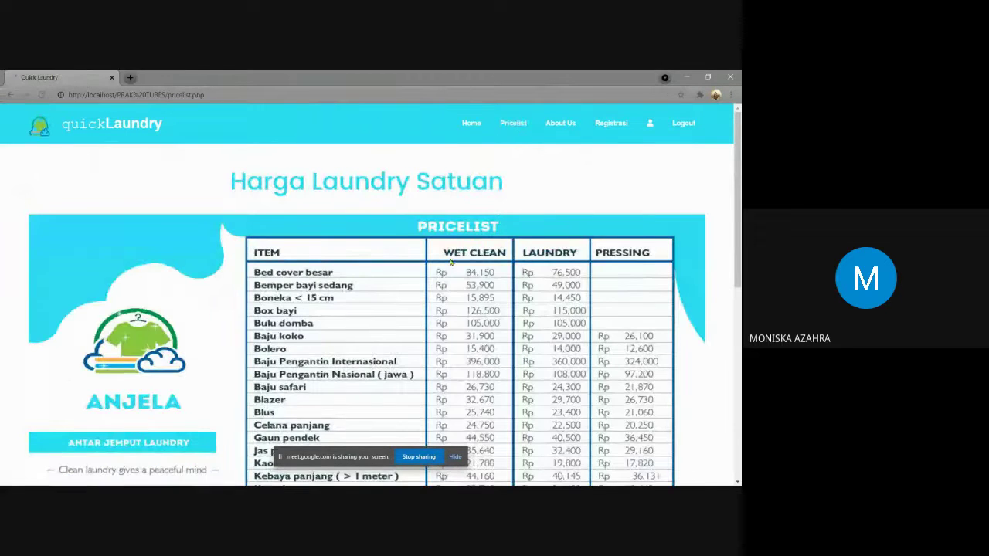
scroll(451, 263, down, 1)
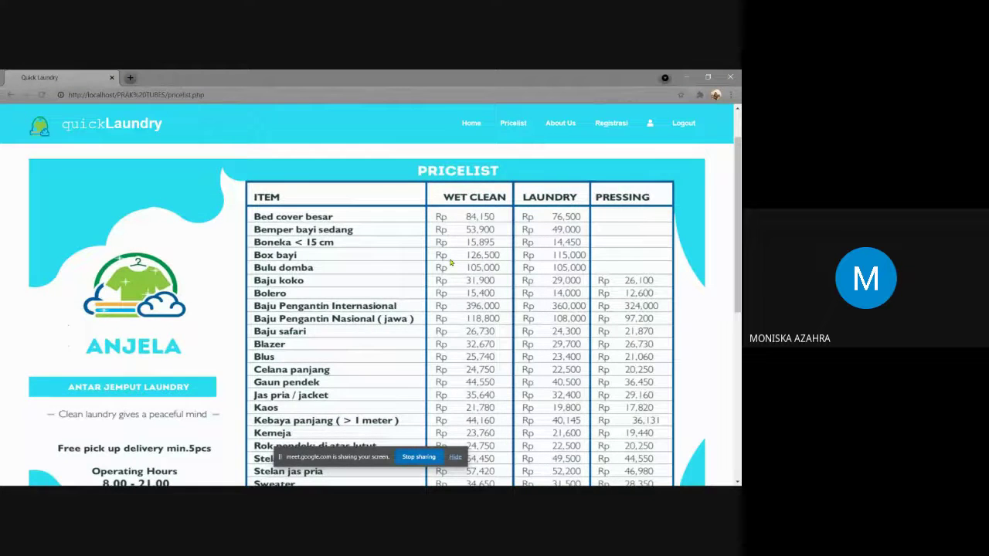
scroll(451, 263, down, 5)
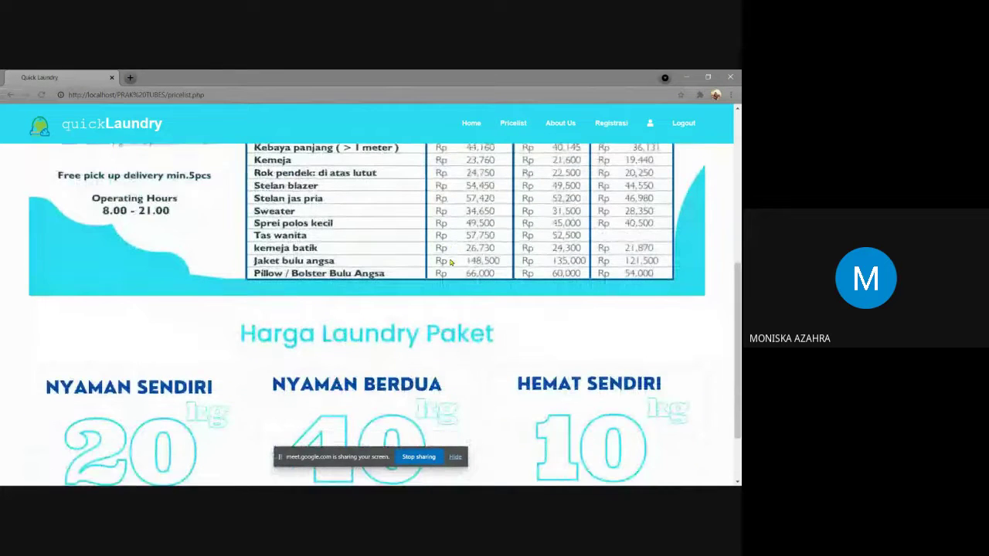
scroll(451, 262, down, 2)
scroll(451, 261, up, 5)
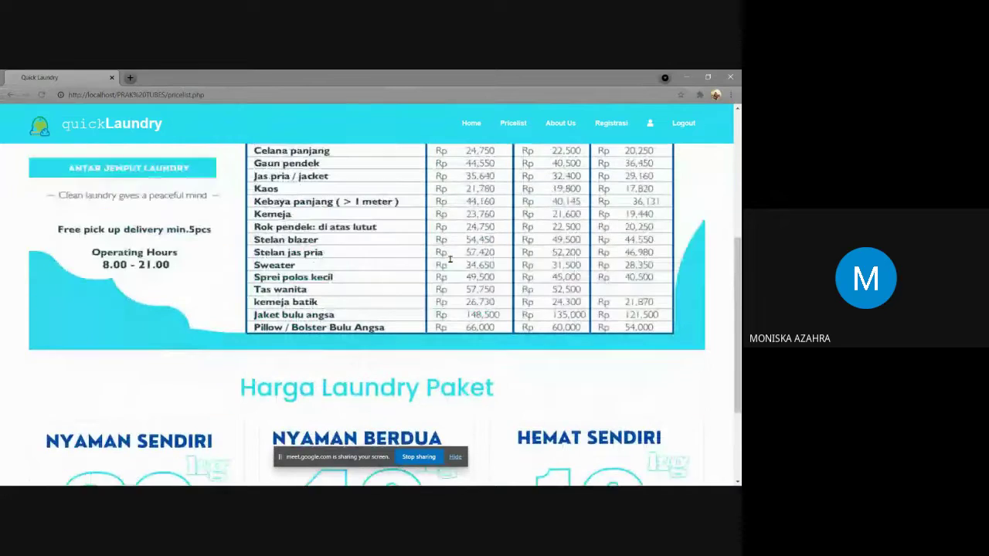
scroll(451, 262, up, 3)
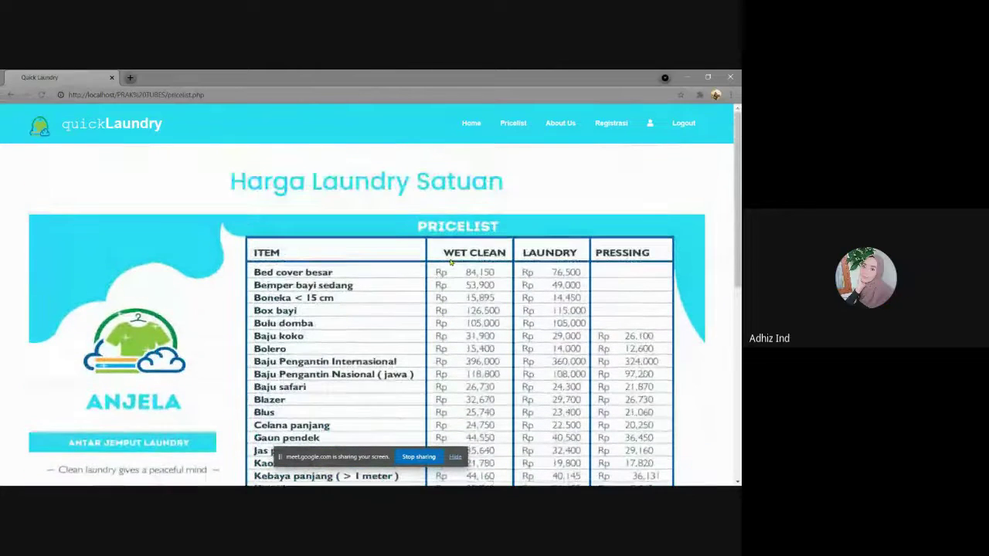
Browse the About Us page, then open the Registrasi Pemesanan order form.
click(547, 127)
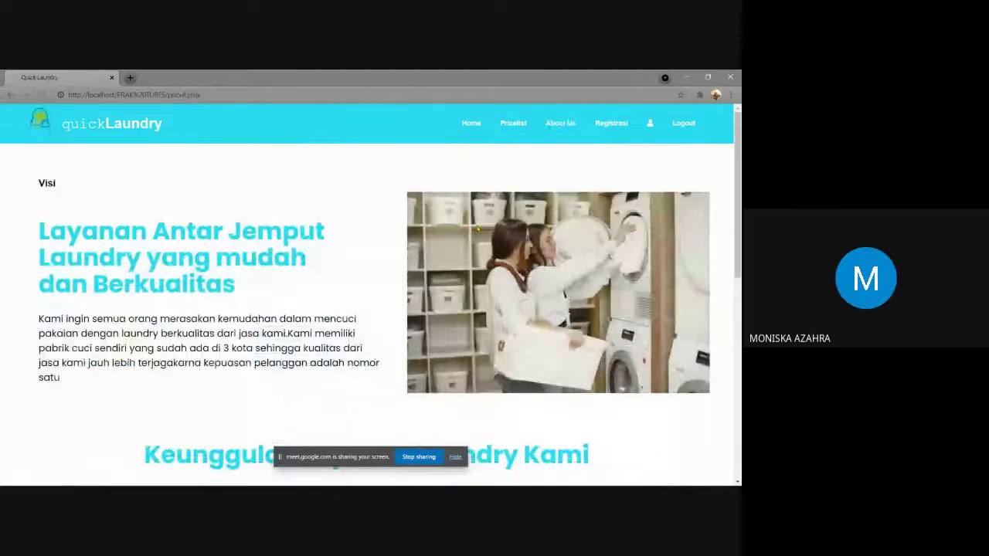
scroll(478, 229, down, 3)
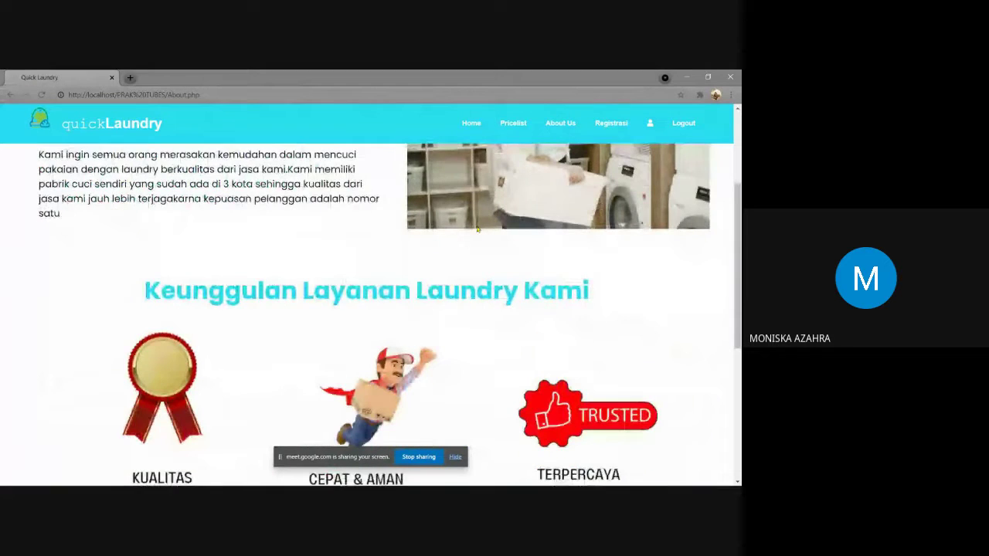
scroll(478, 229, down, 3)
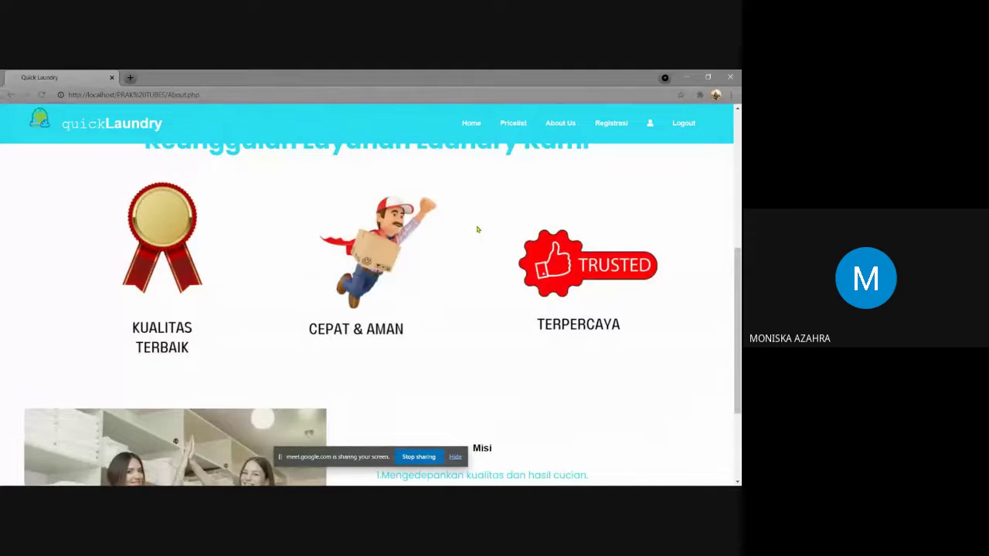
scroll(477, 229, up, 6)
click(611, 125)
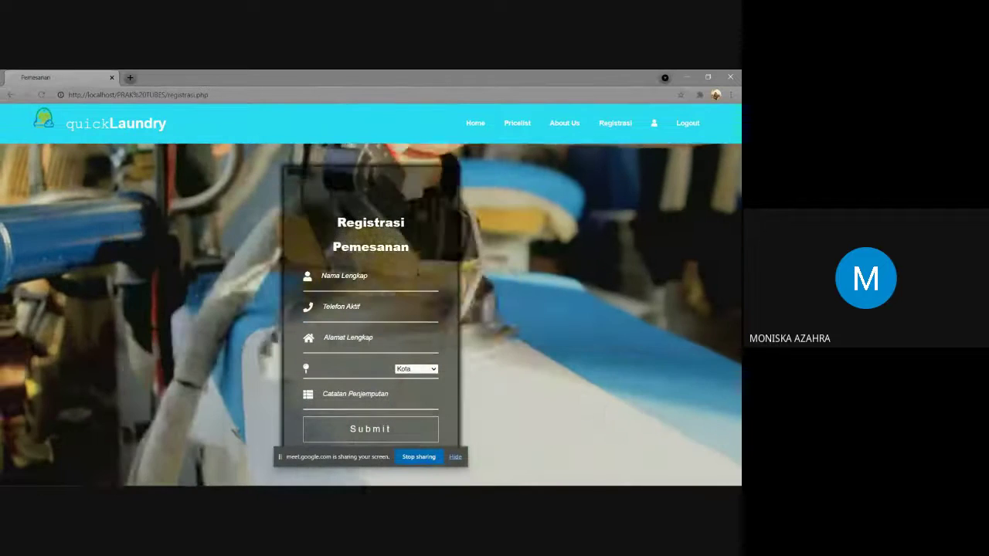
Check the Kota city list without choosing one, then log out from the navbar.
click(433, 371)
click(425, 409)
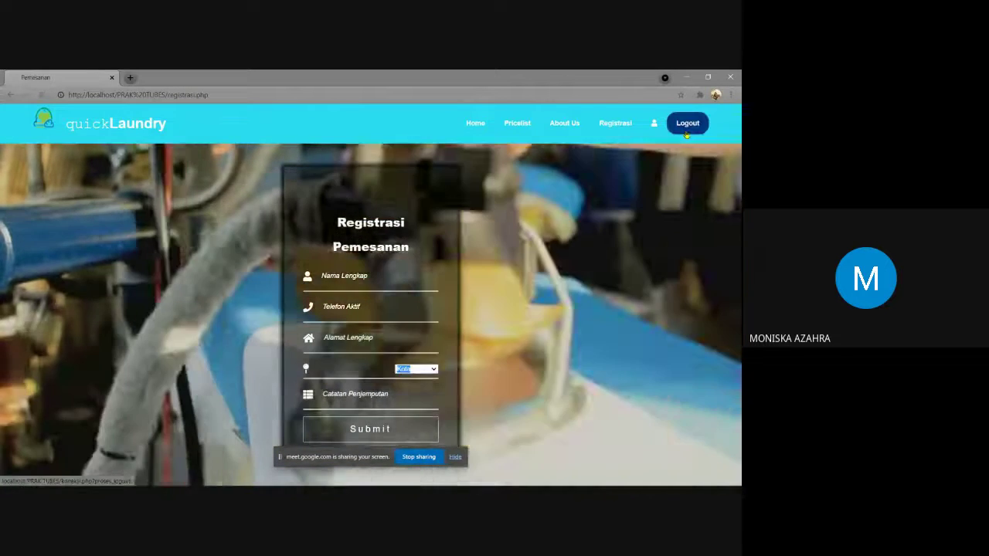
click(686, 133)
Confirm the logout alert, then log in with the saved admin email and password.
click(456, 152)
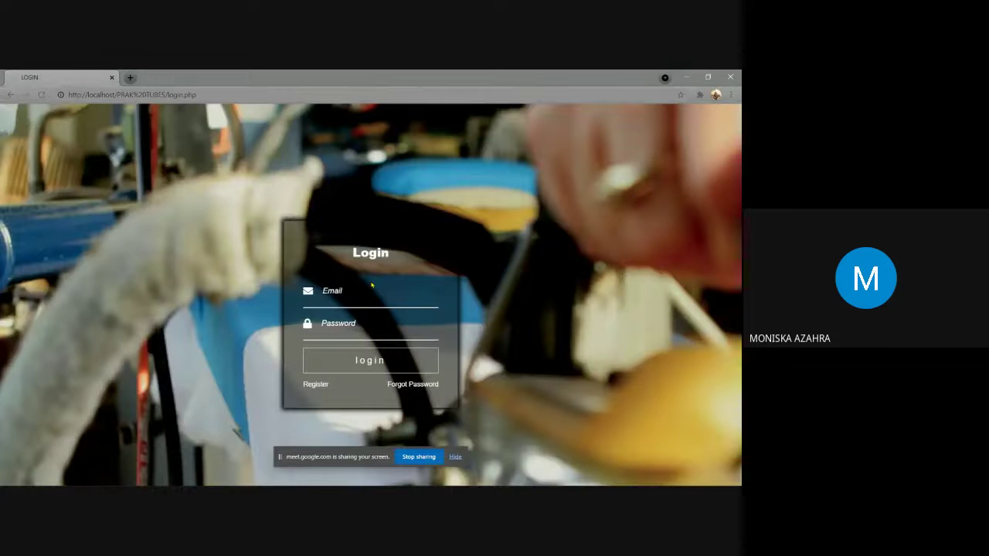
click(348, 290)
text(admin)
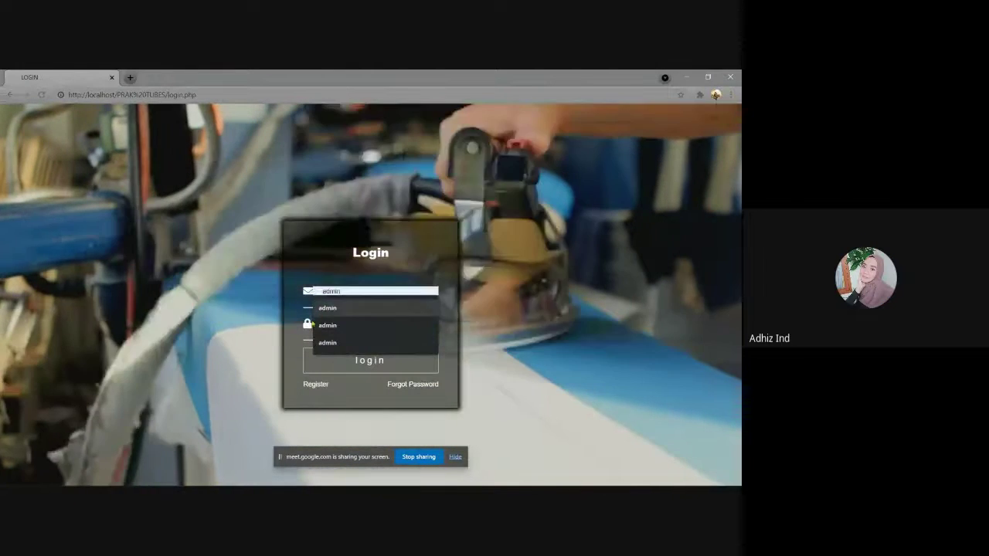
click(341, 332)
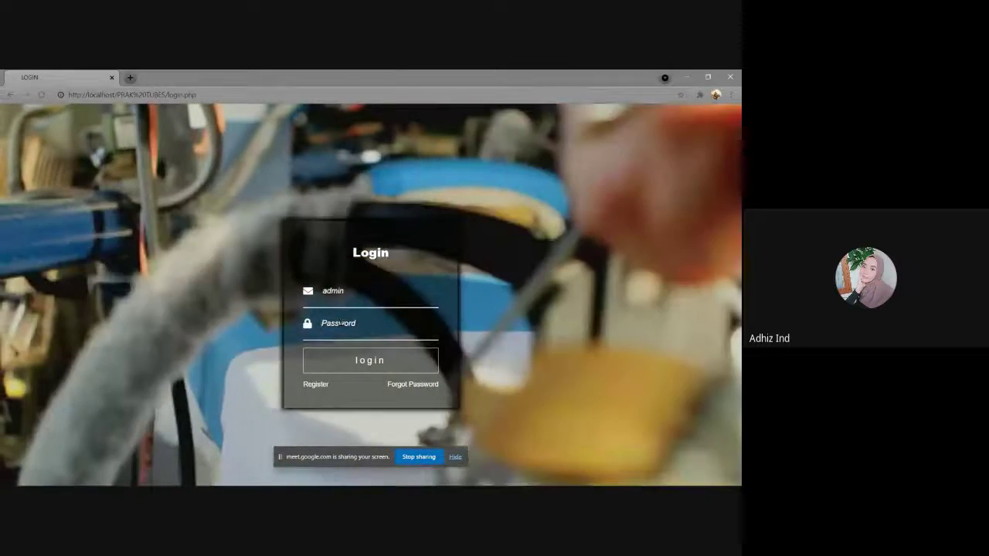
click(340, 324)
text(admi)
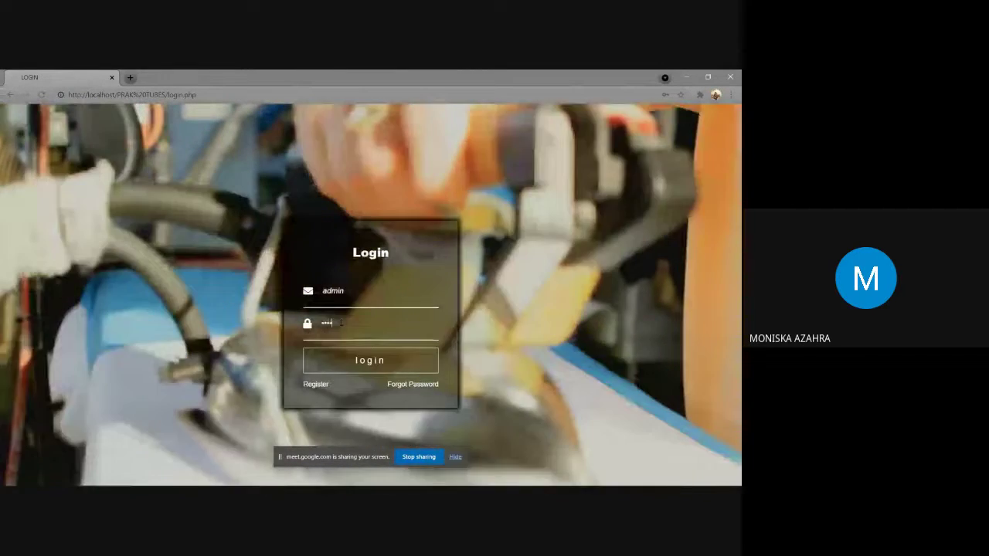
text(n)
click(354, 369)
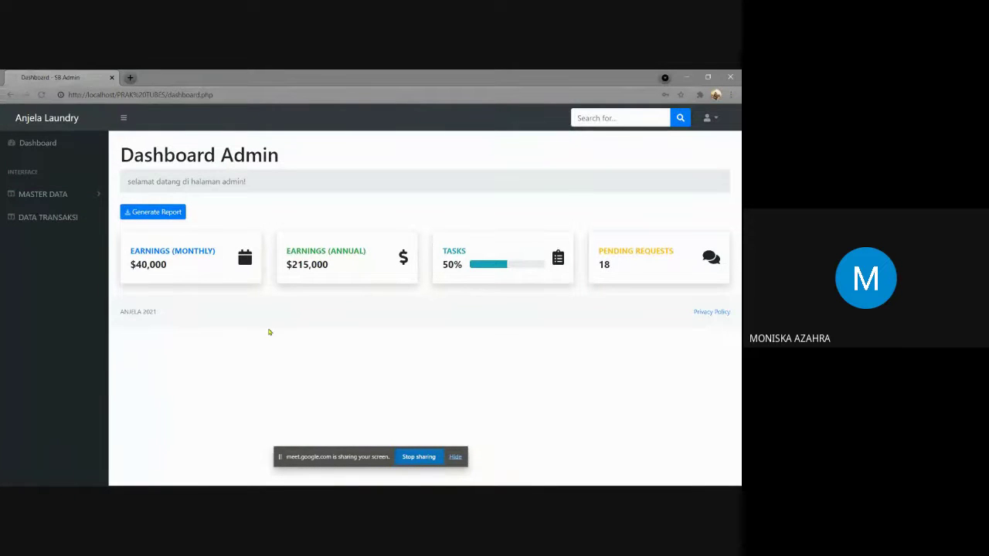
Open Data Pesanan, preview its Tambah Data and Edit forms, then open Data Cabang.
click(99, 194)
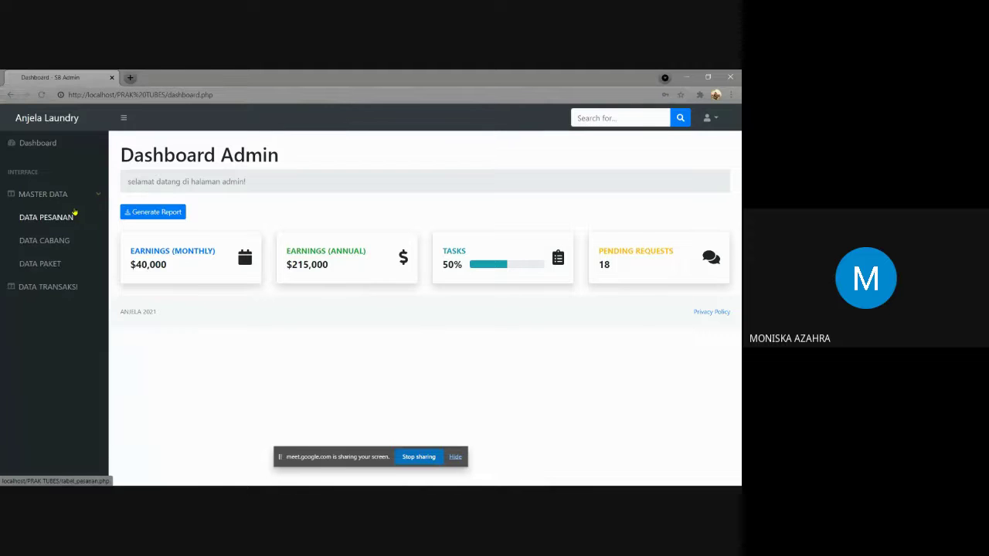
click(75, 214)
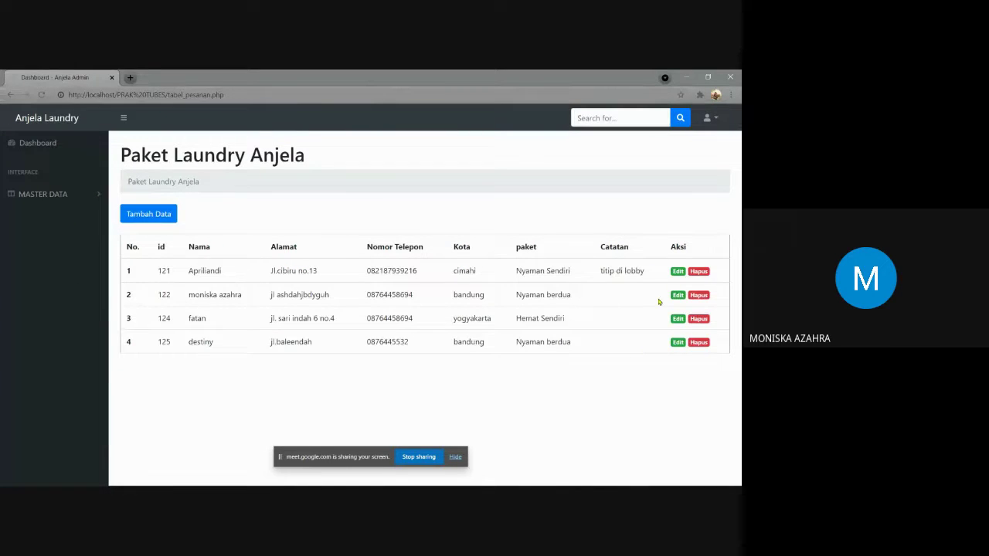
click(159, 216)
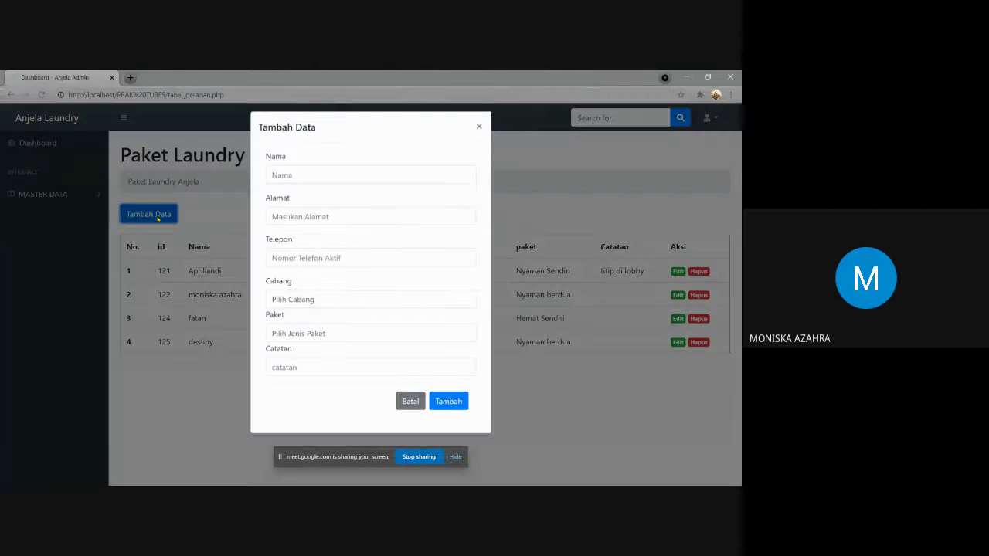
click(560, 188)
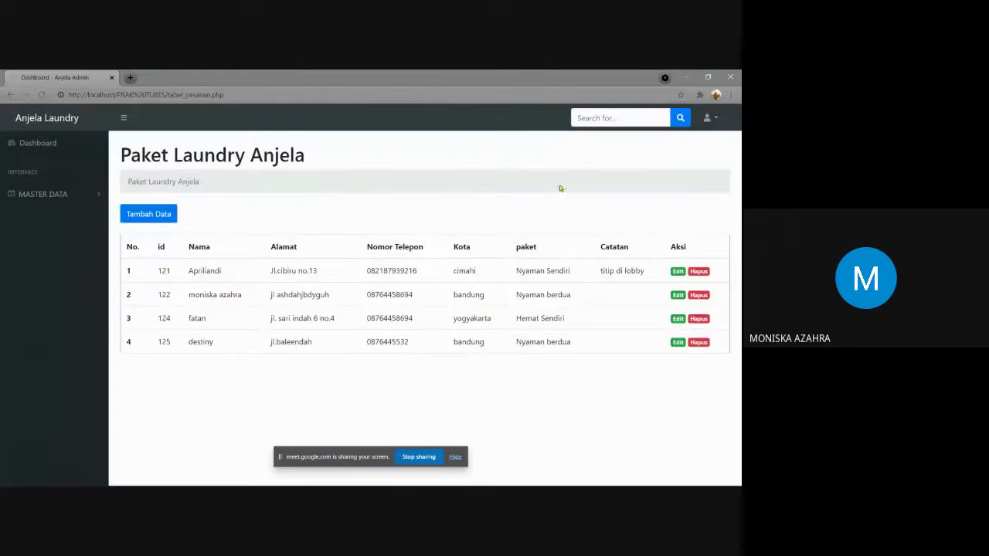
click(677, 271)
key(Escape)
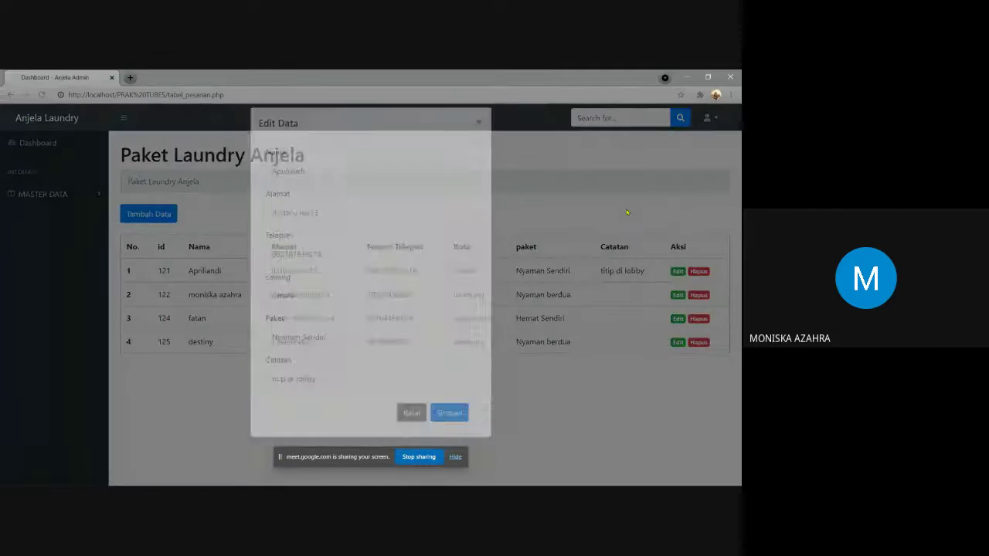
click(80, 194)
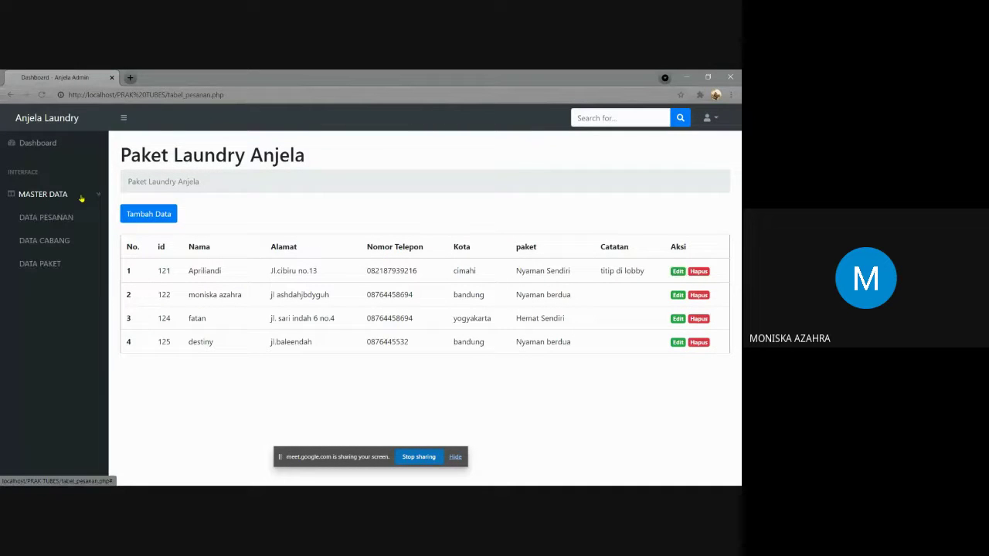
click(57, 240)
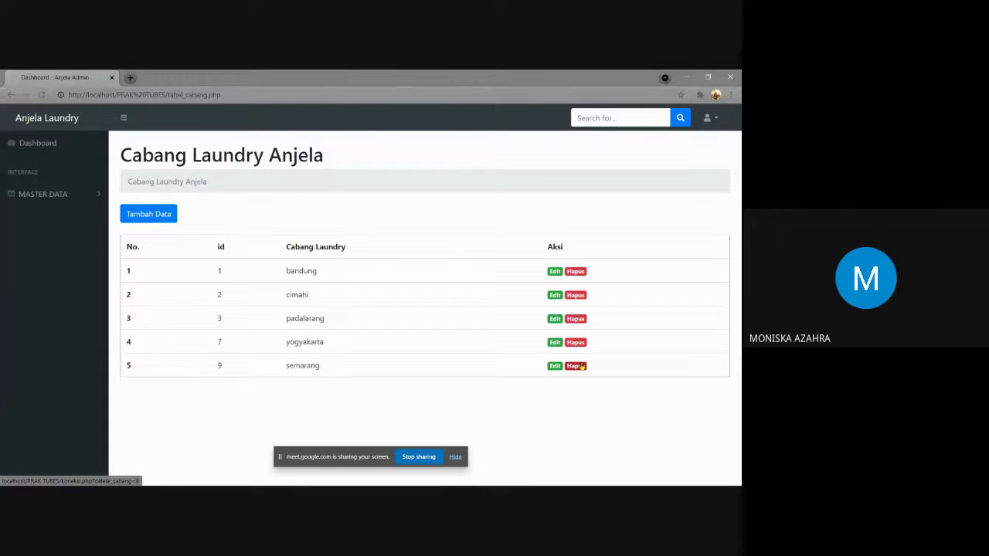
Delete the semarang branch and open the Data Paket packages table.
click(581, 366)
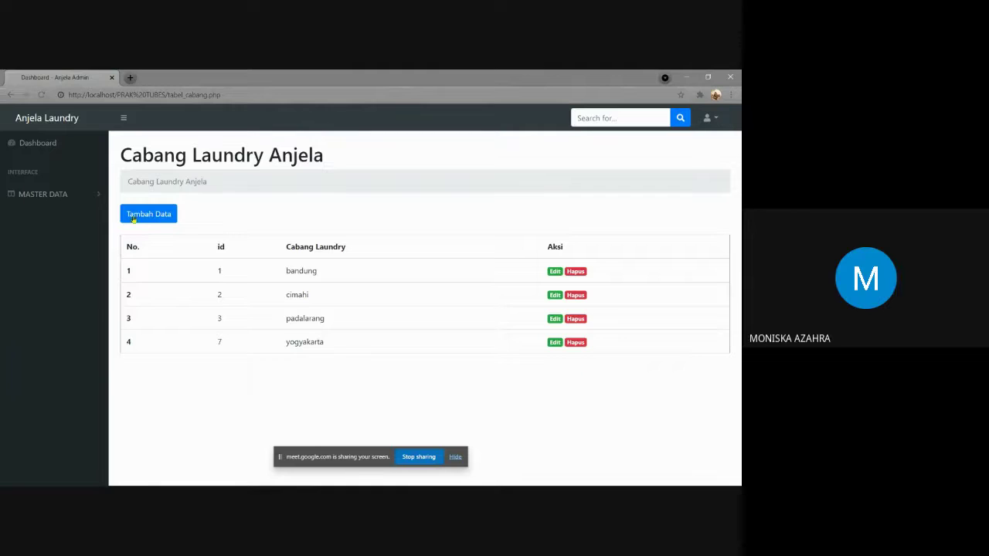
click(77, 195)
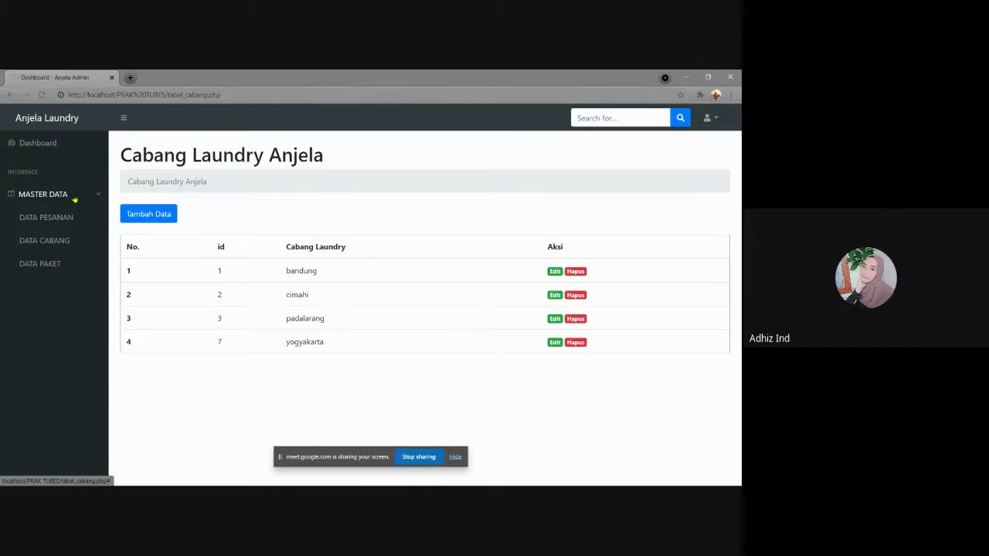
click(50, 266)
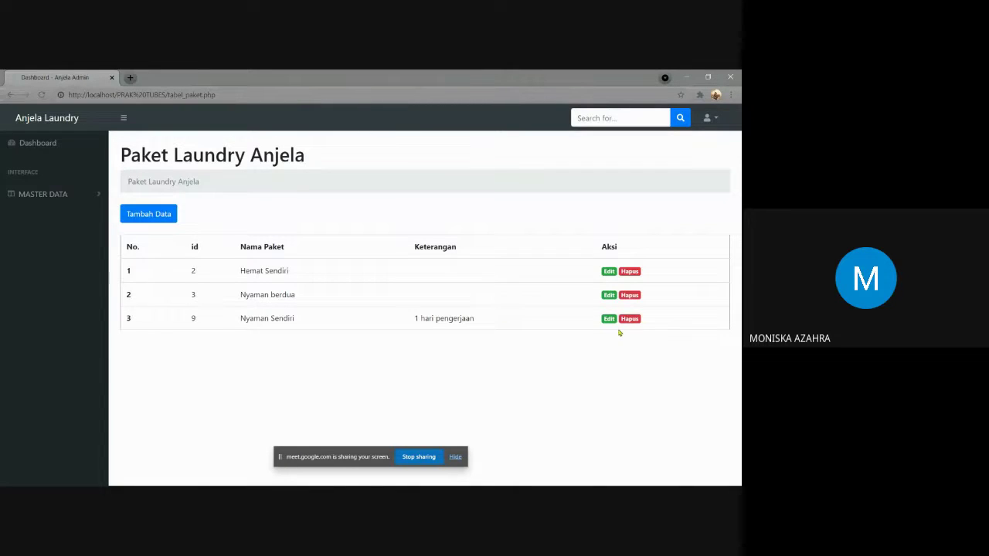
Return to the Data Pesanan orders table via the Master Data menu.
click(72, 204)
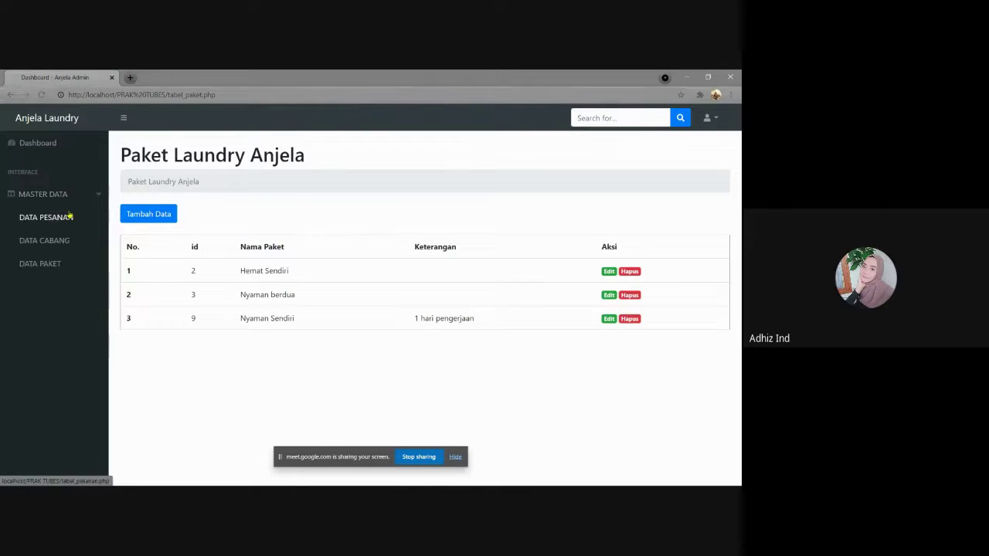
click(77, 200)
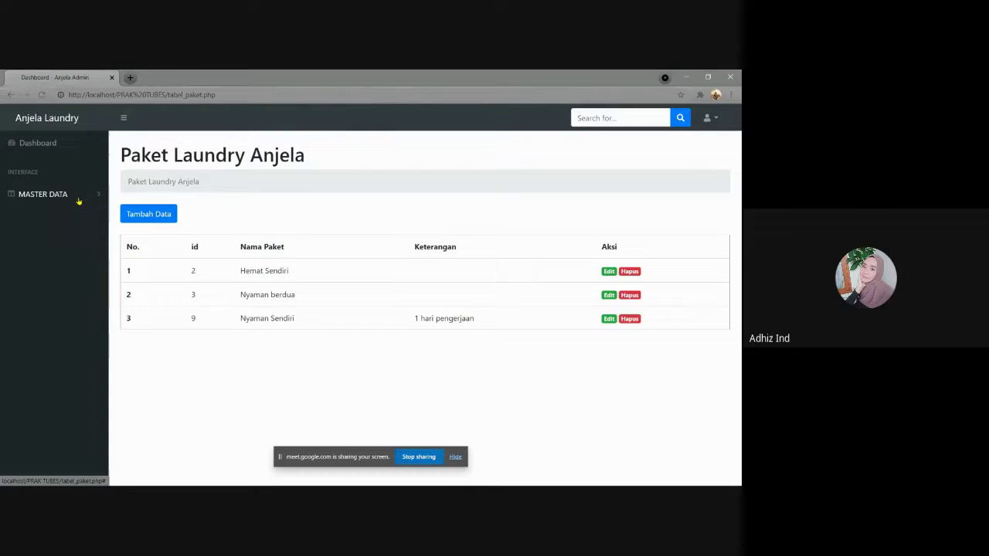
click(79, 201)
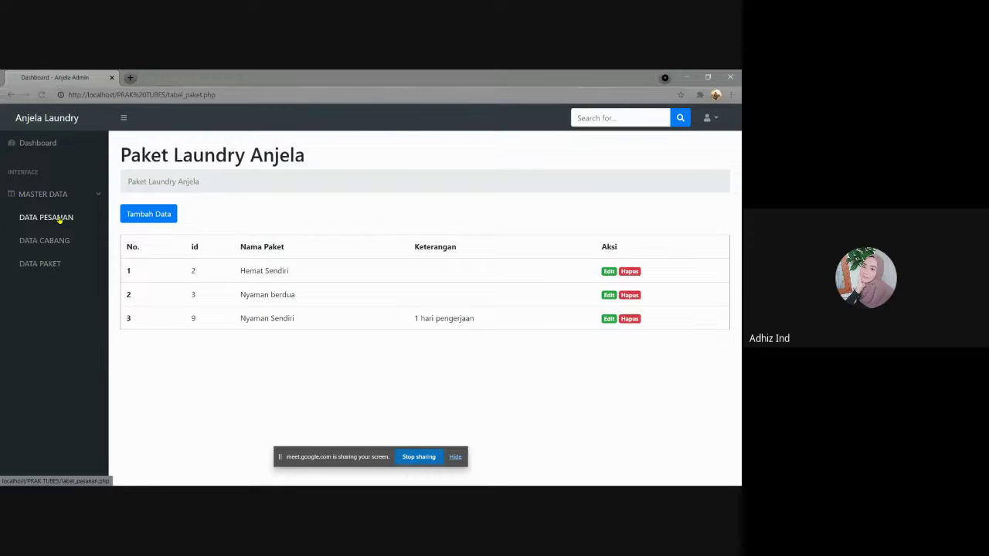
click(59, 220)
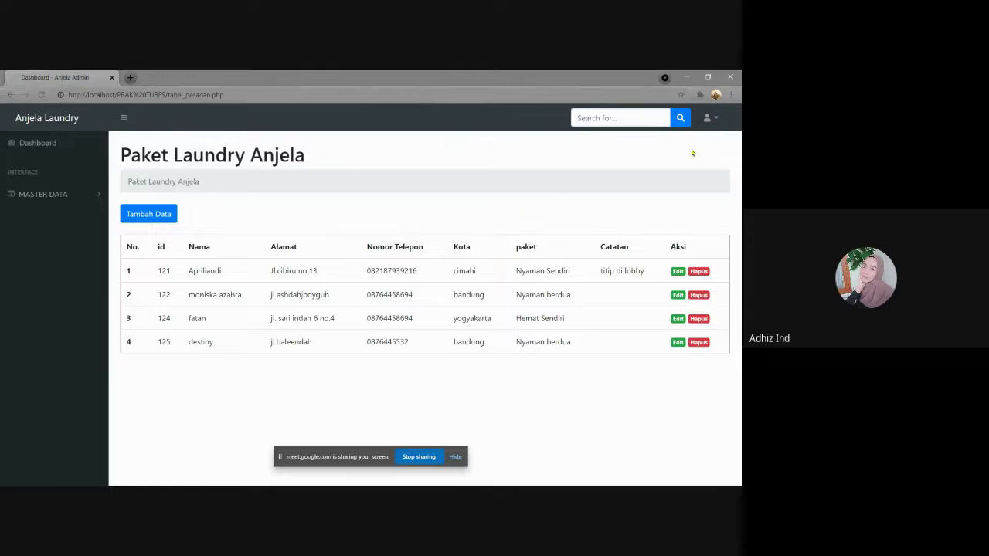
Log out of the admin area from the Dashboard account menu and confirm the message.
click(710, 117)
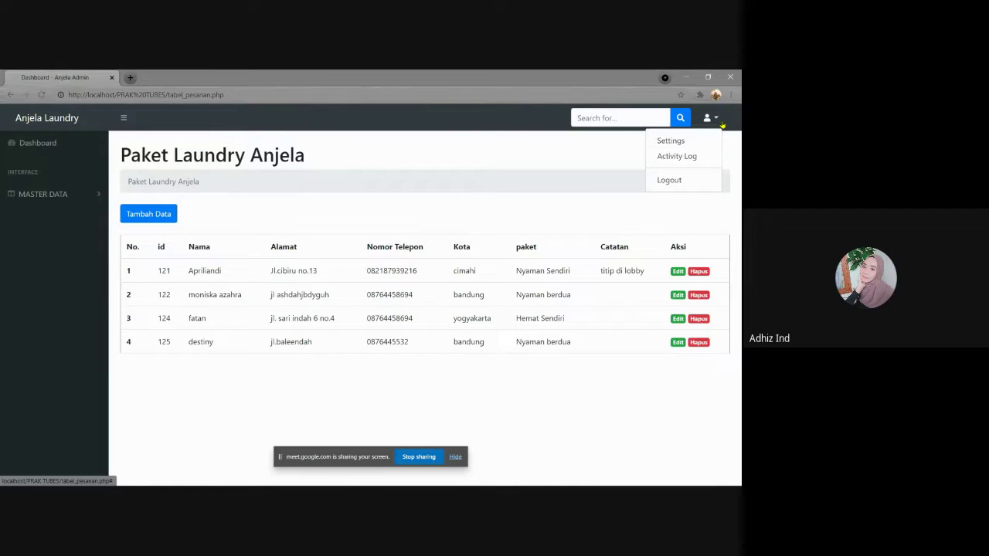
click(670, 180)
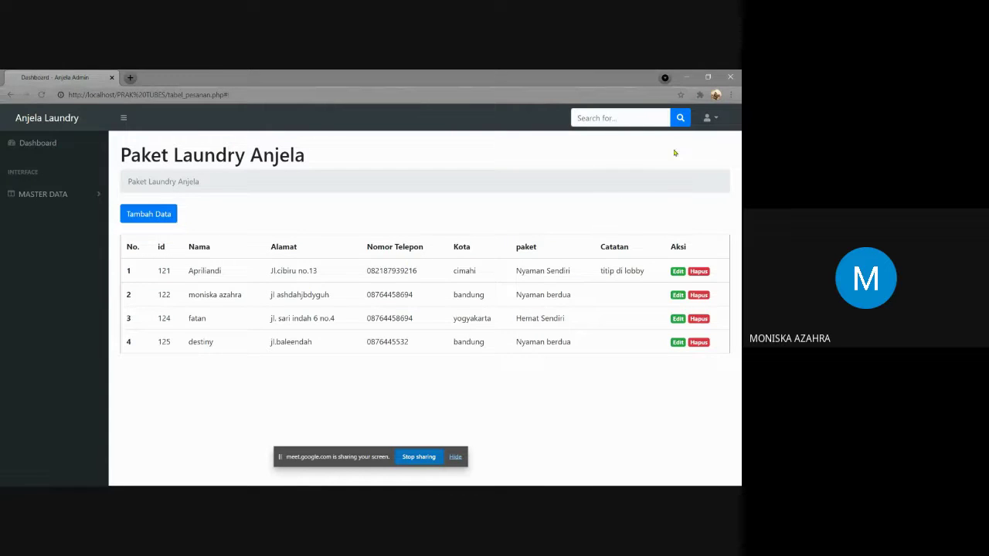
click(709, 120)
click(669, 181)
click(709, 117)
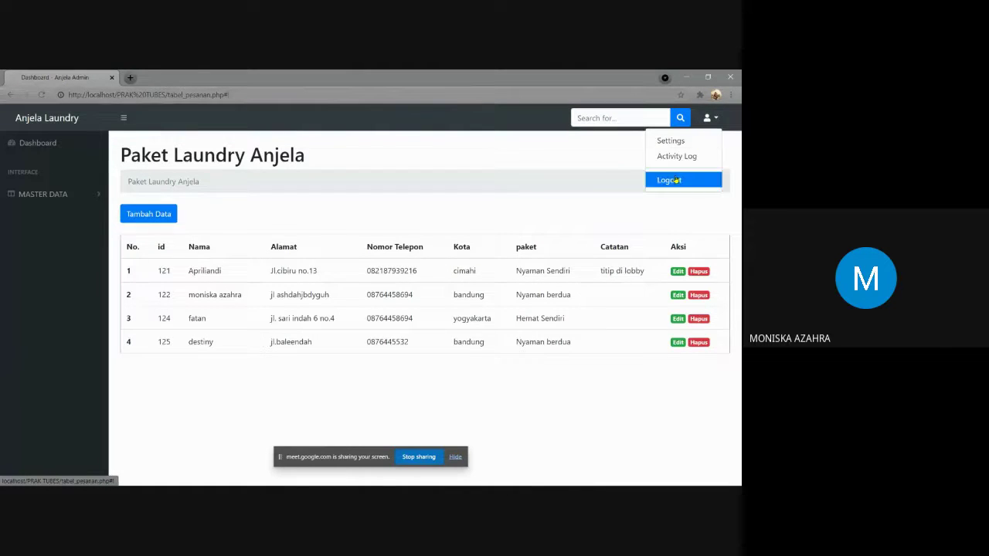
click(669, 180)
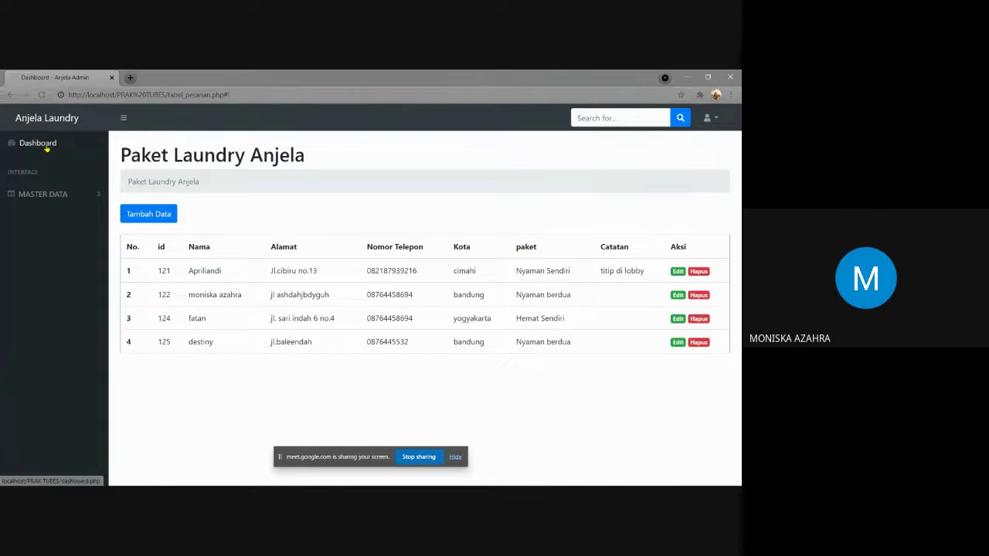
click(42, 144)
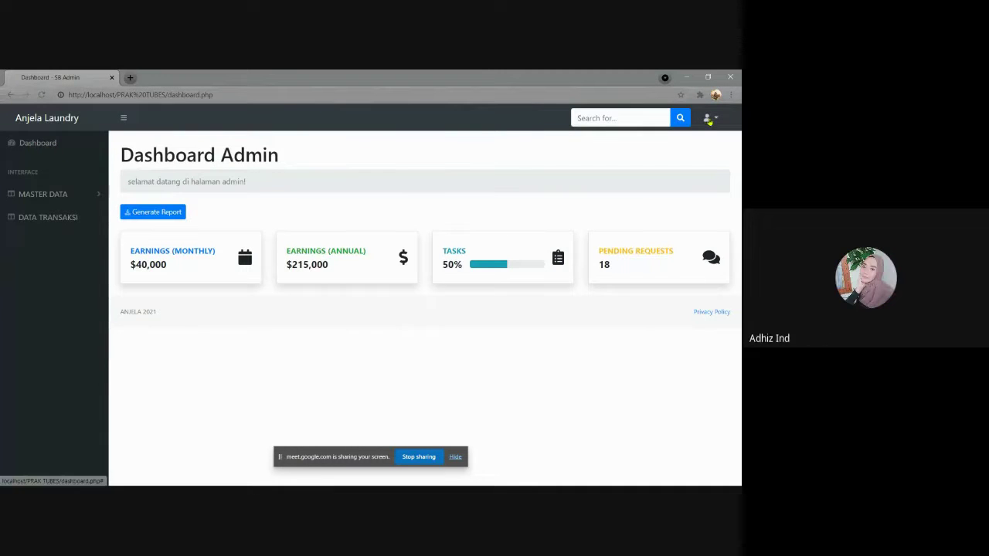
click(709, 117)
click(662, 189)
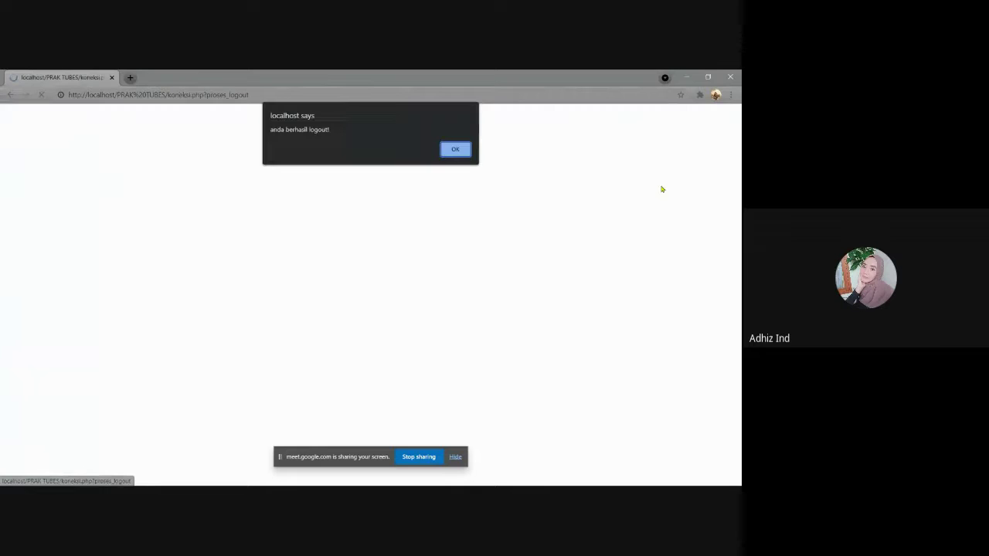
click(455, 149)
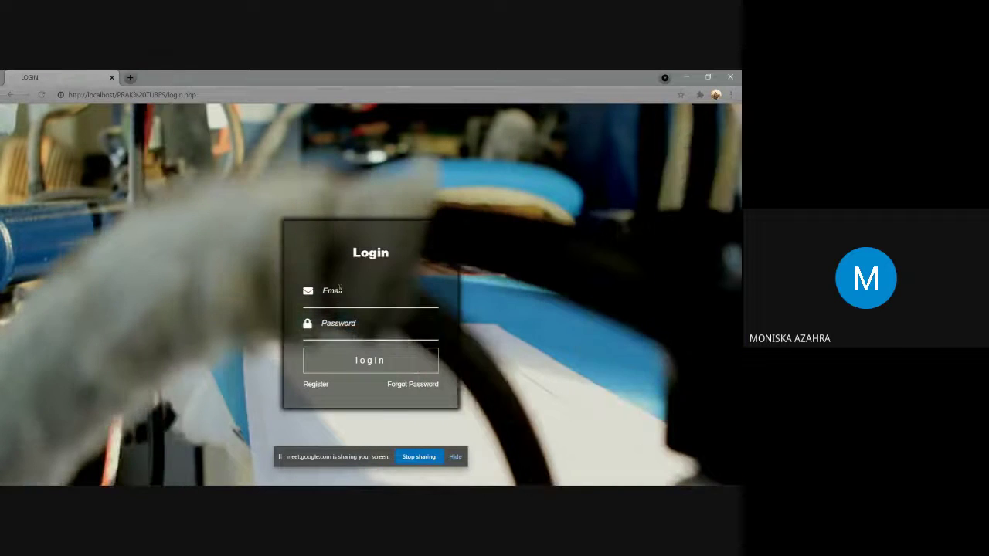
Sign in with a saved customer email and the account password.
click(339, 290)
text(moni)
key(Down)
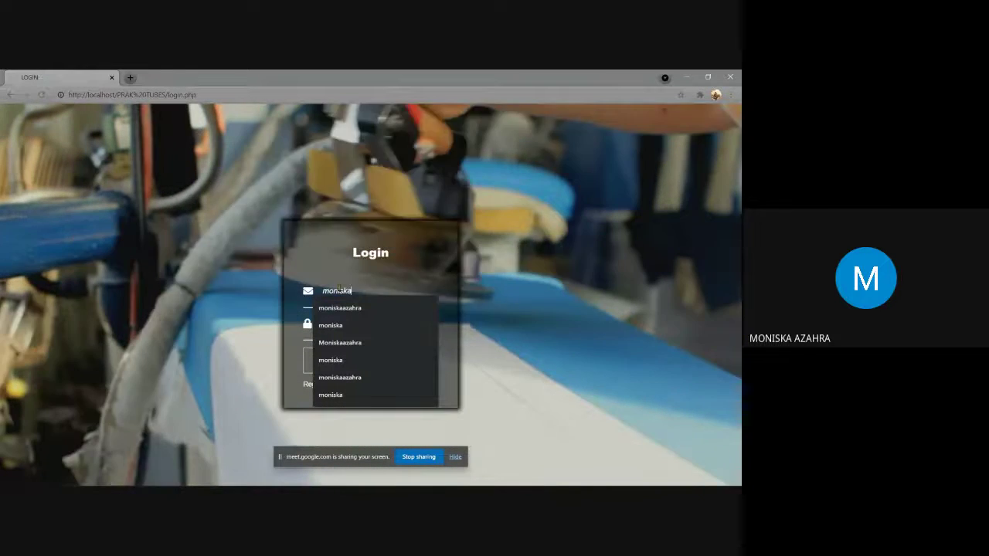
click(330, 325)
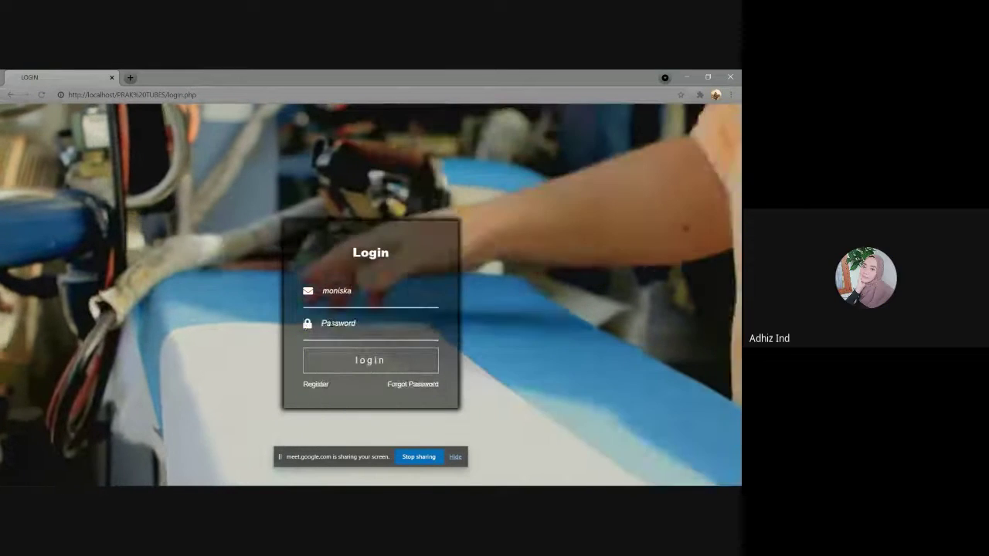
click(330, 322)
text(1234)
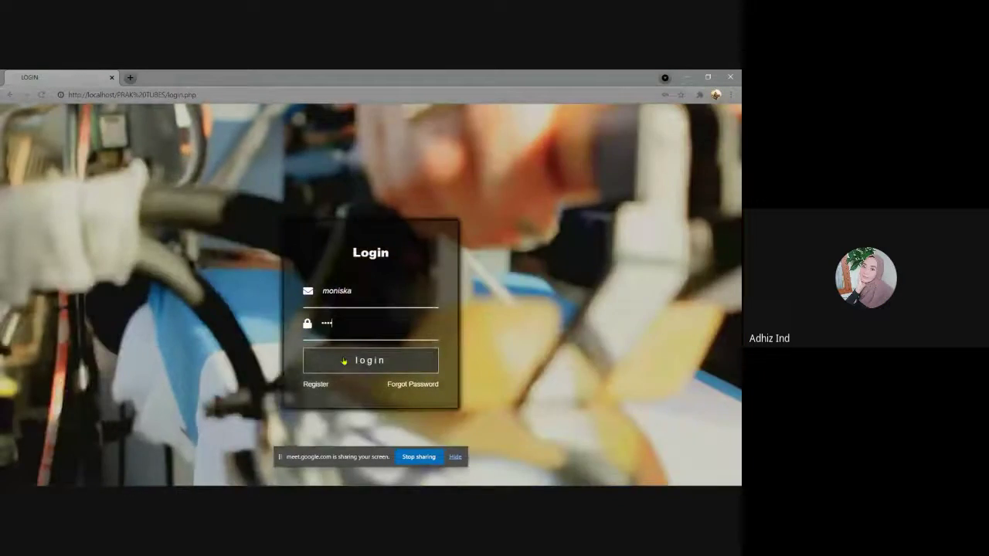
click(343, 361)
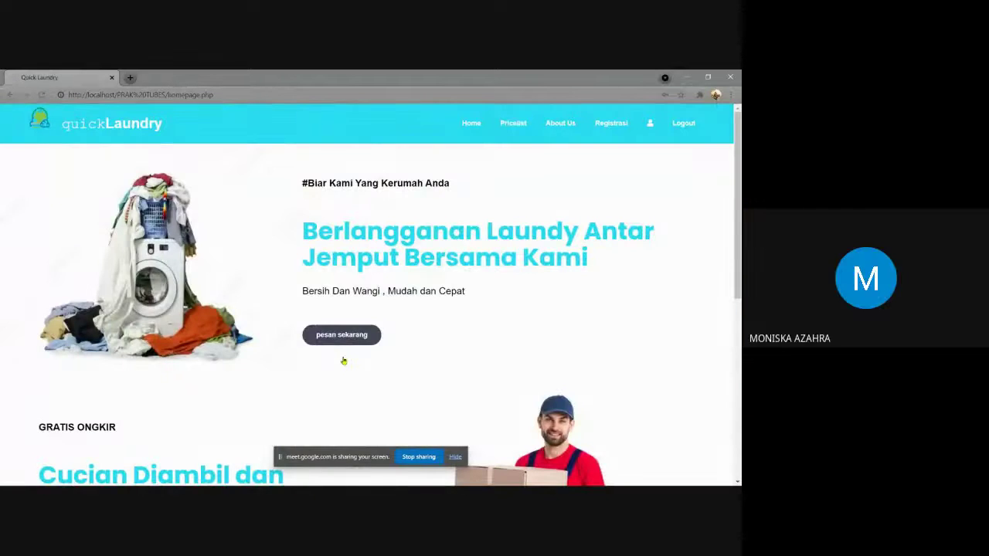
Scroll over the homepage, then open the order form with the 'pesan sekarang' button.
scroll(344, 361, down, 3)
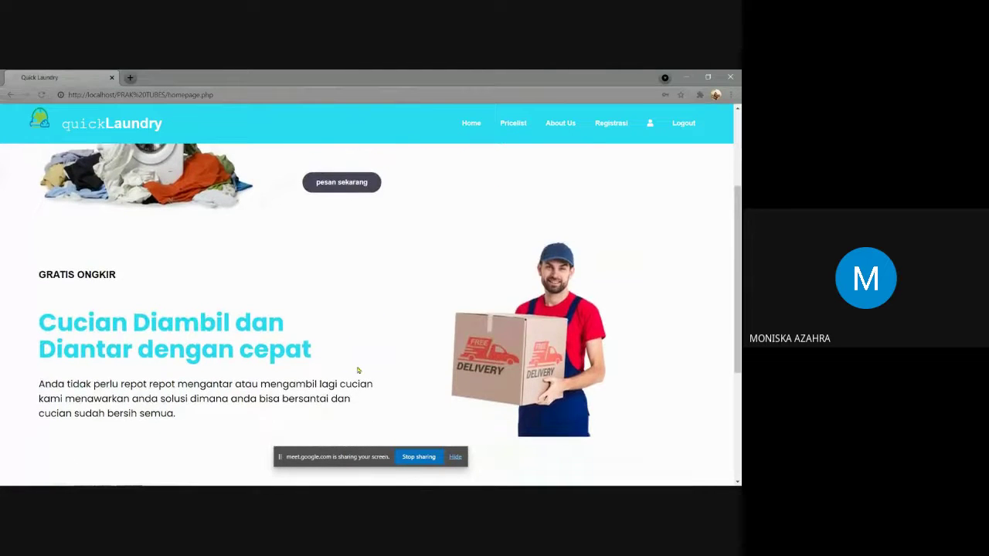
scroll(357, 371, up, 3)
scroll(357, 371, down, 8)
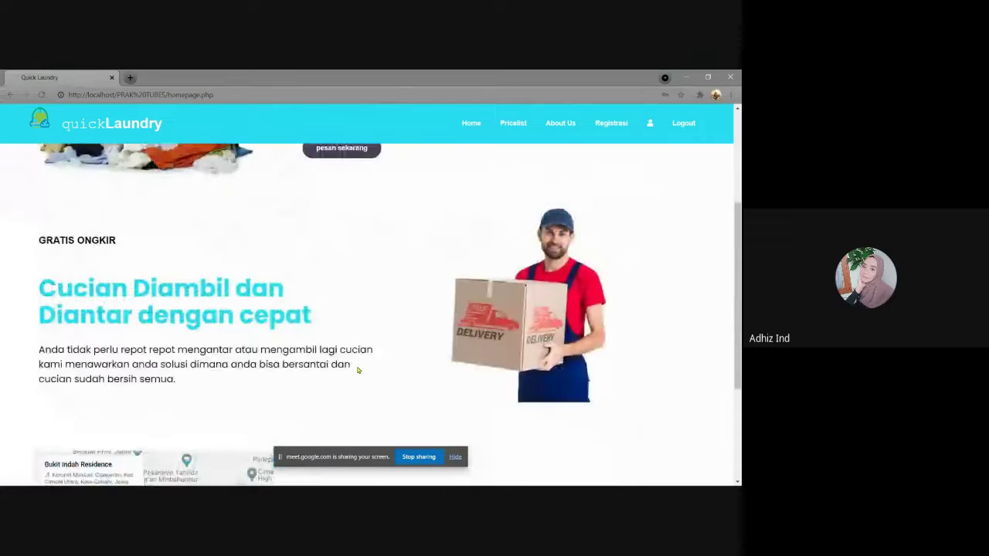
scroll(358, 371, up, 8)
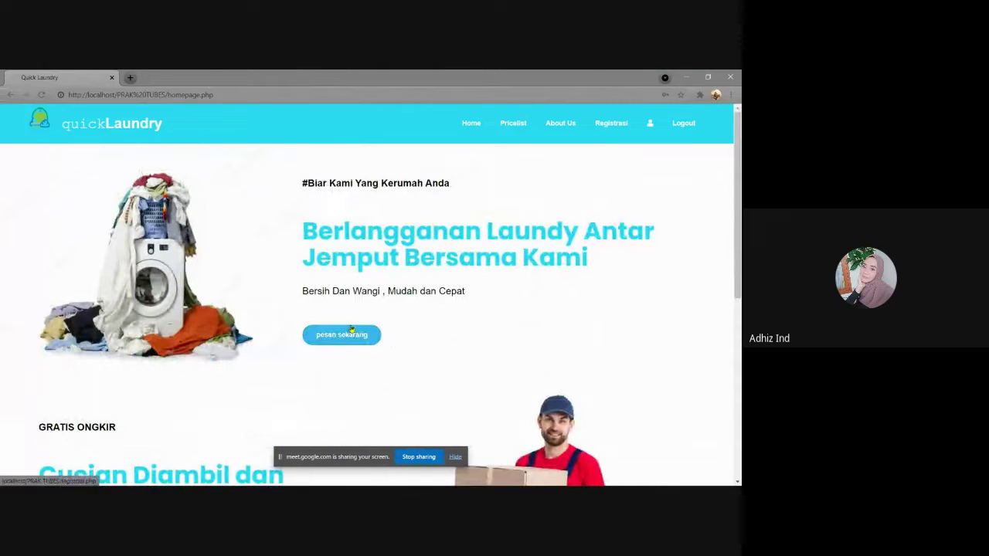
click(351, 332)
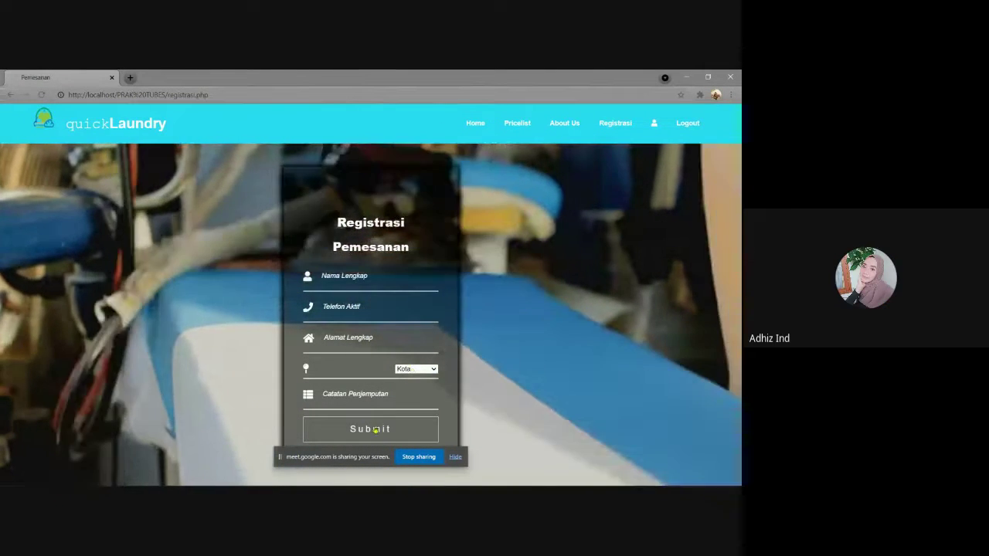
click(368, 275)
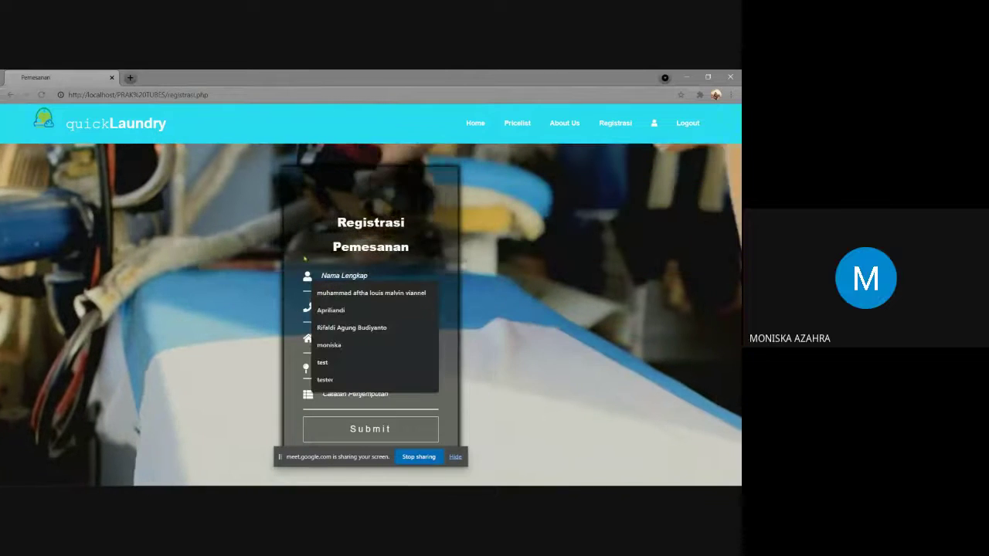
click(305, 260)
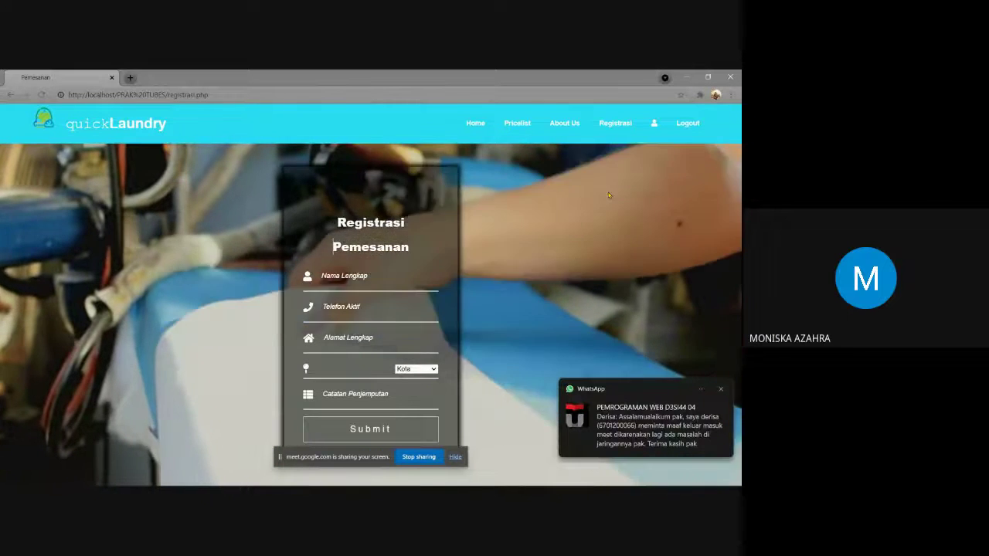
Visit About Us, return Home, dismiss the WhatsApp notification, and bring WhatsApp forward.
click(575, 125)
click(480, 129)
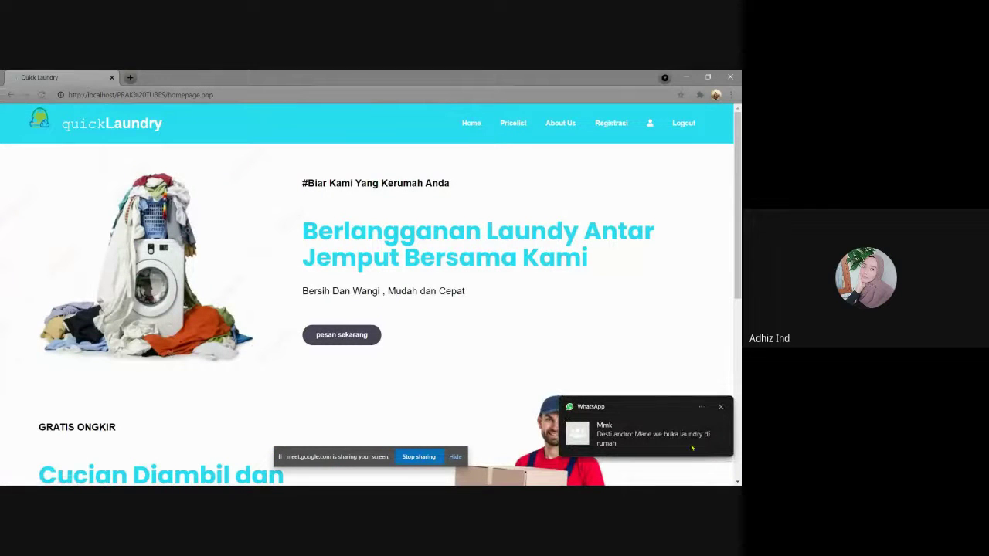
click(721, 407)
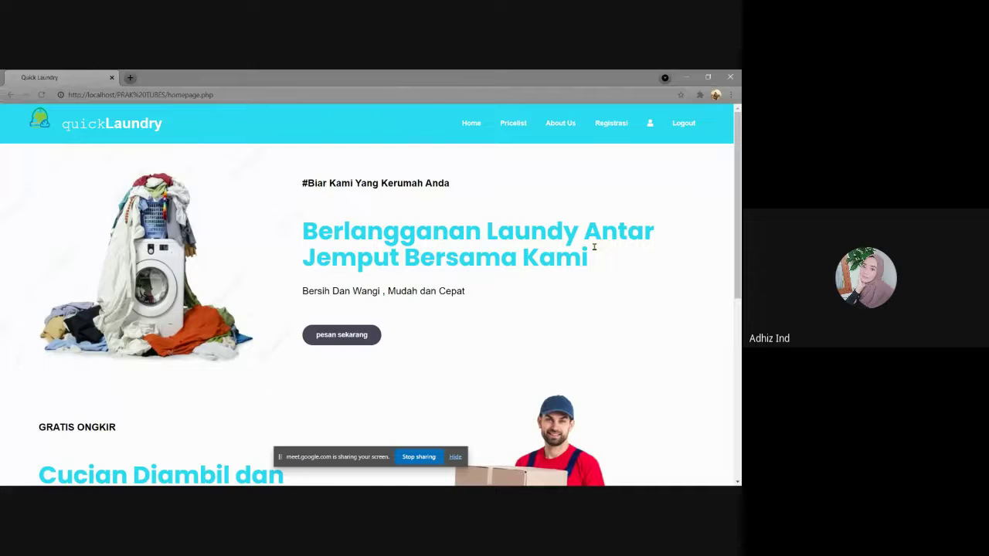
scroll(594, 247, down, 1)
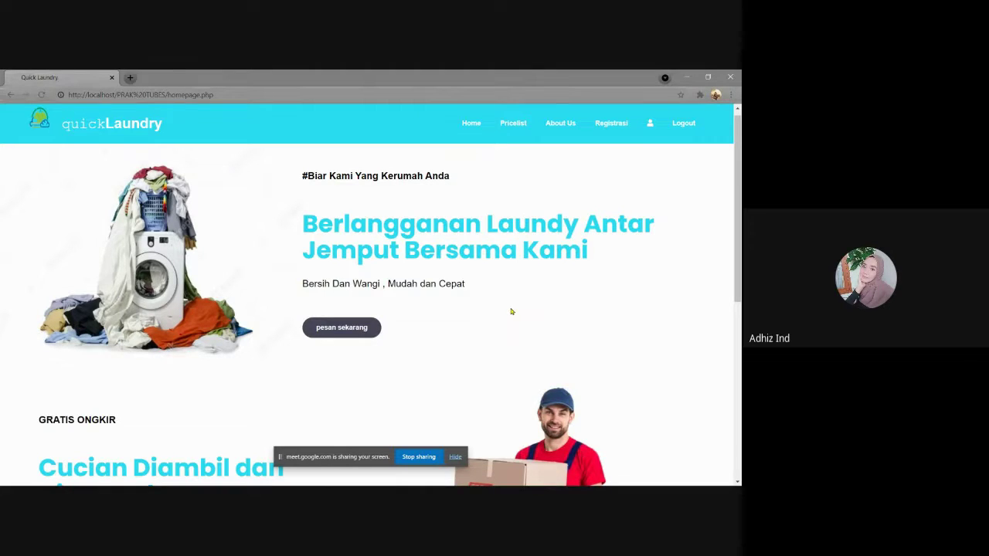
key(alt+Tab)
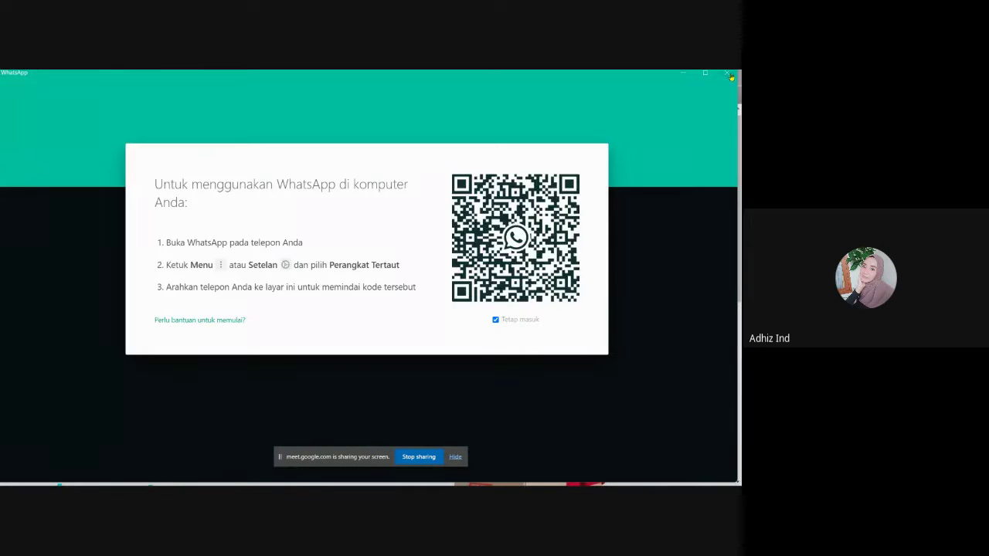
Close the WhatsApp window and stop sharing the screen in Google Meet.
click(730, 76)
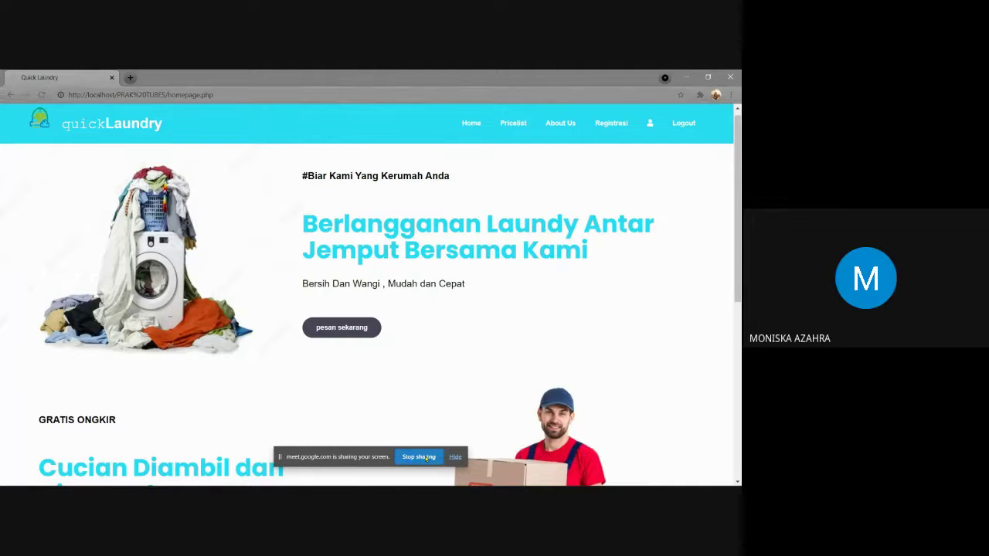
click(418, 456)
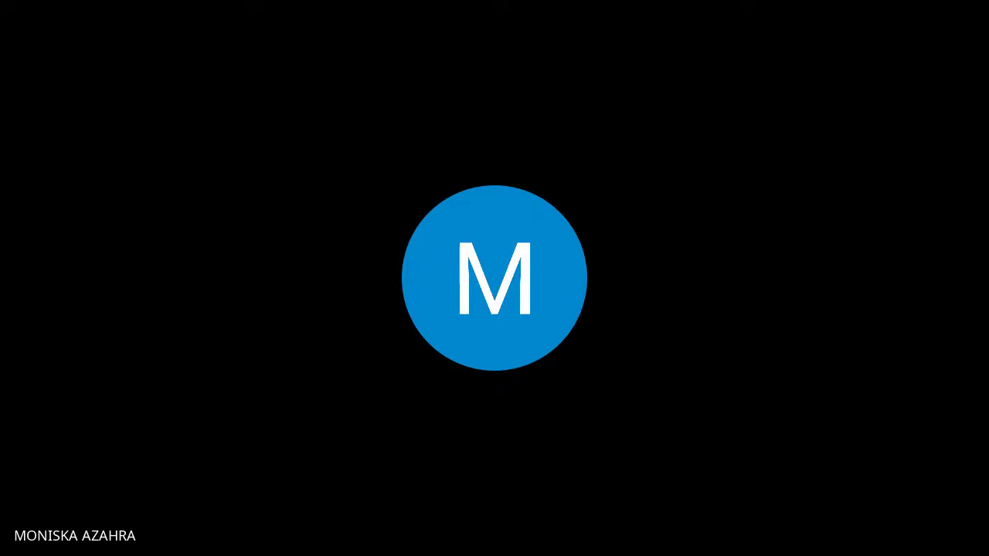
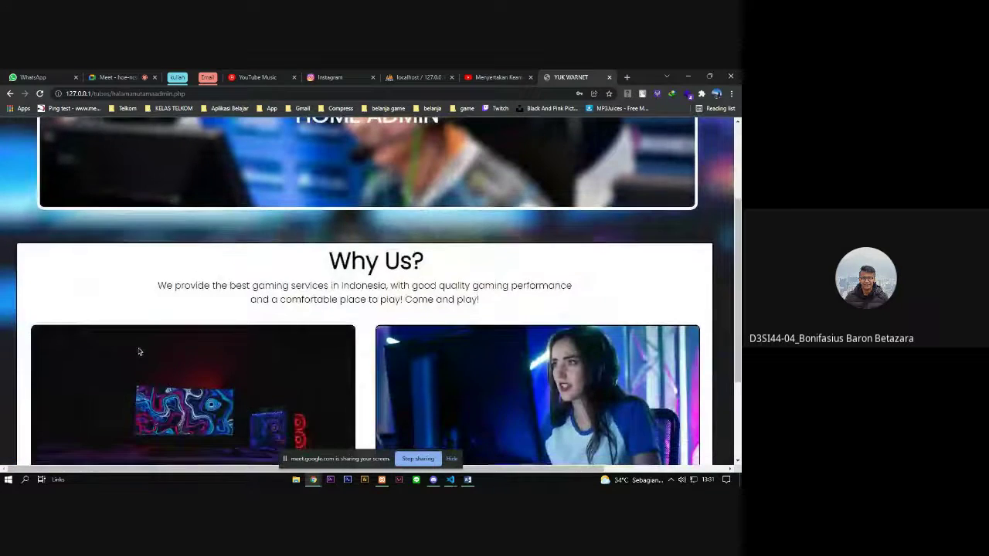
View the Data User and Data Warnet pages, then log the admin out.
scroll(583, 331, up, 2)
click(593, 147)
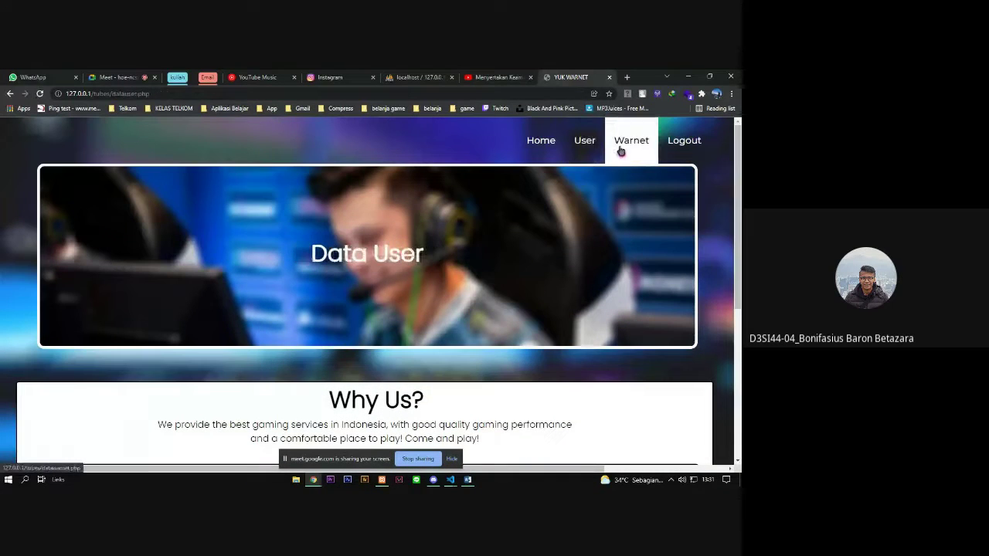
click(621, 151)
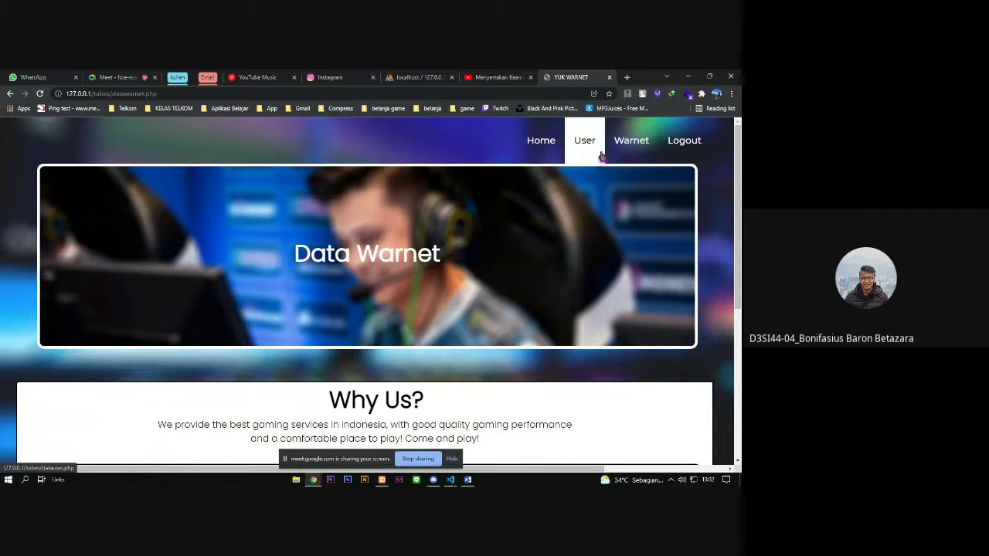
click(677, 153)
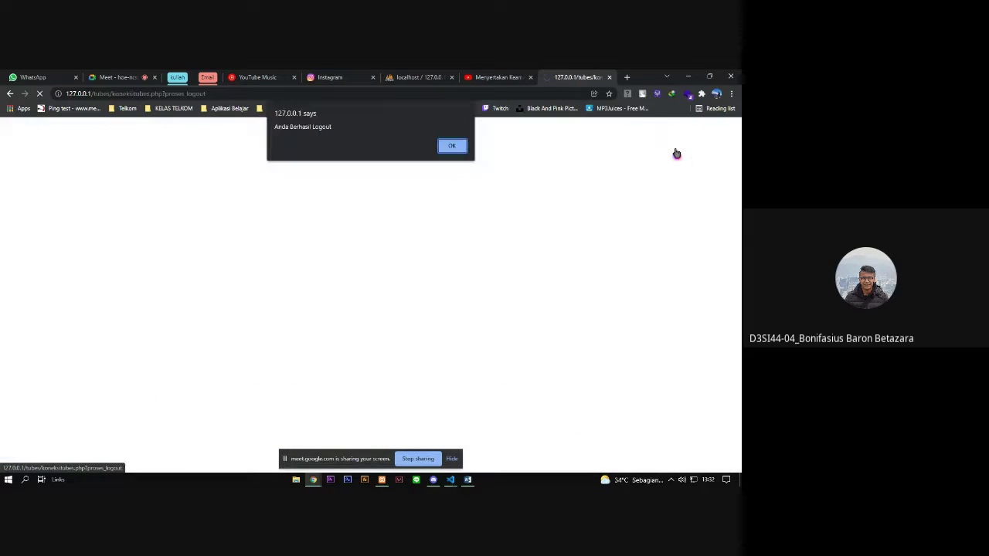
click(455, 149)
Sign in on the member login form with the saved email and the account password.
click(491, 292)
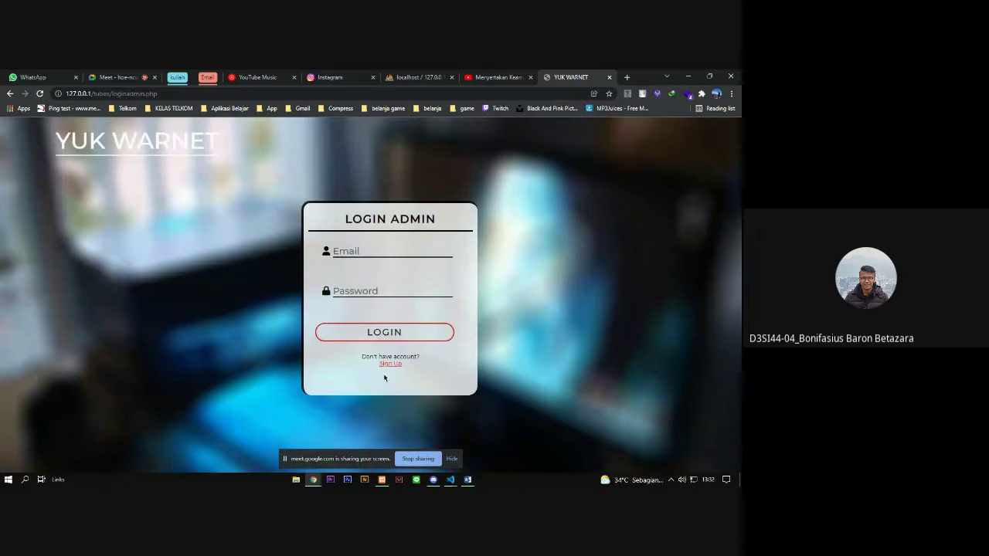
click(390, 363)
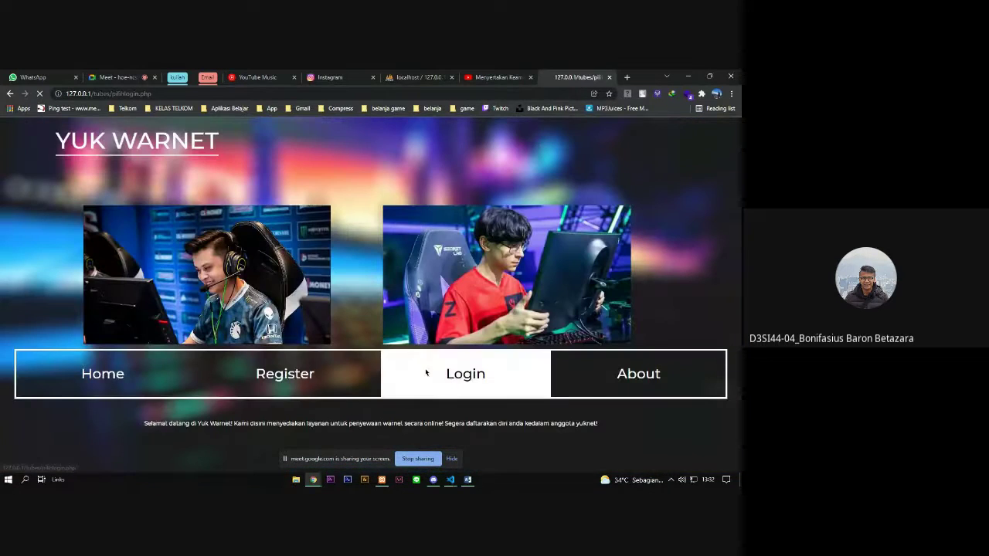
click(447, 380)
click(313, 279)
click(373, 248)
text(kent)
key(Down)
key(Return)
key(Tab)
text(123)
key(Return)
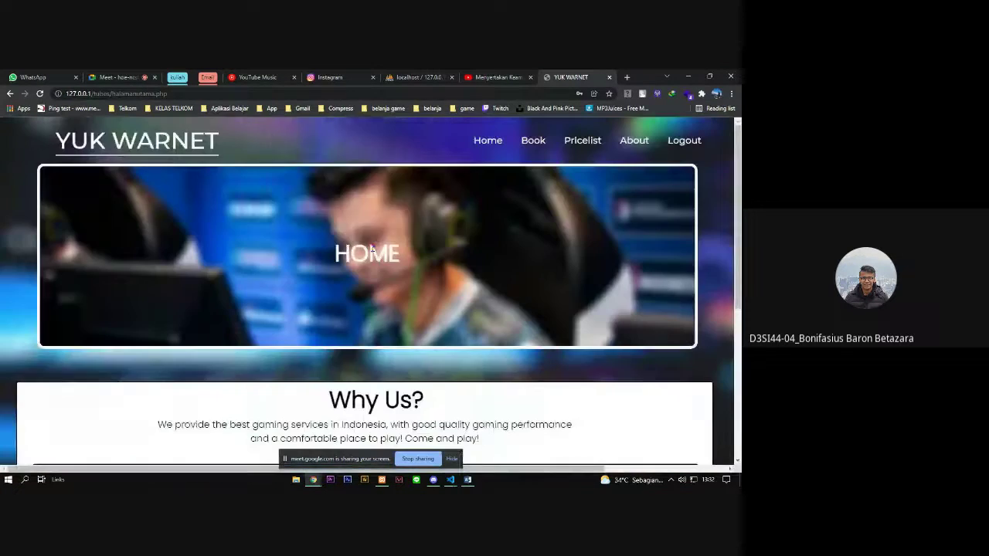
Save the member password in the browser and browse the Book, Pricelist and About Us pages.
click(452, 226)
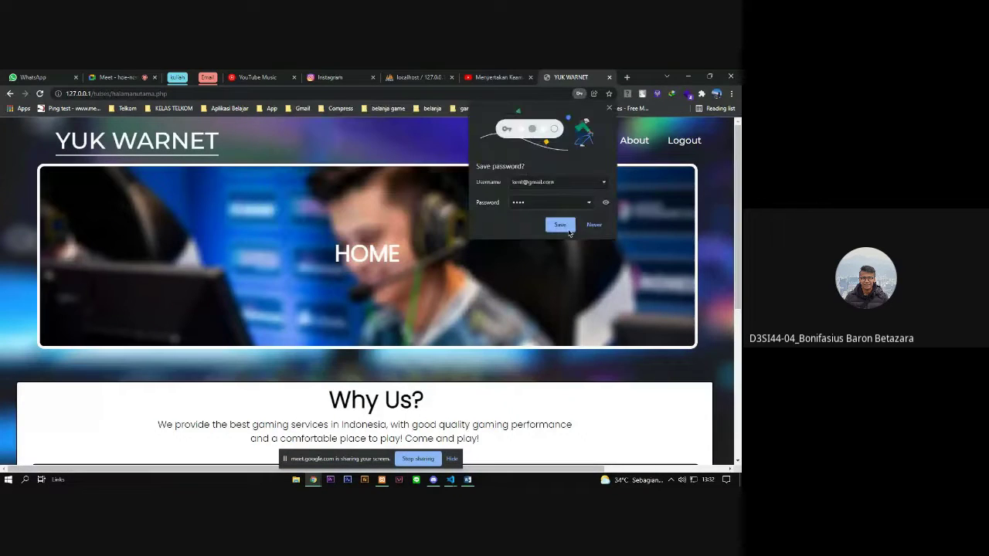
click(567, 228)
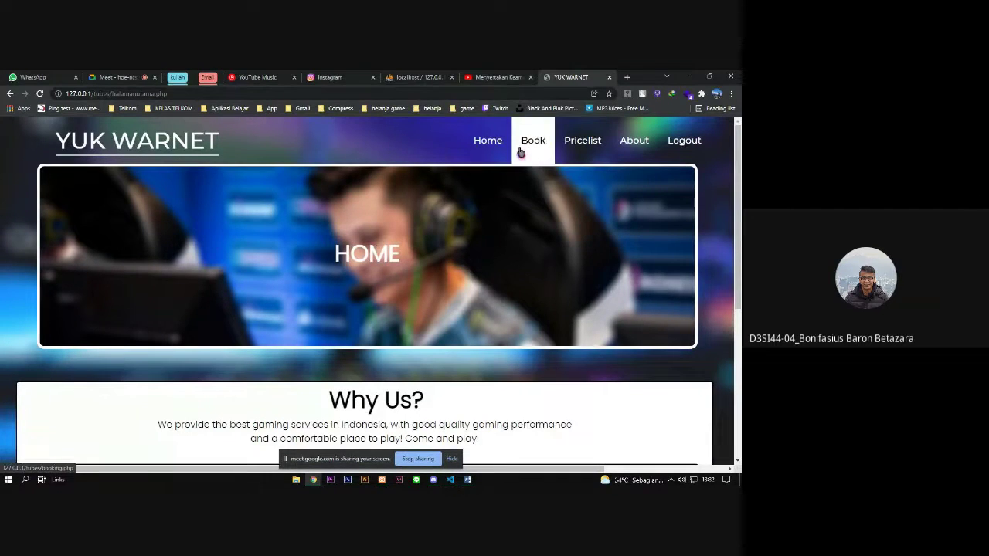
click(521, 153)
click(578, 150)
click(619, 151)
click(541, 154)
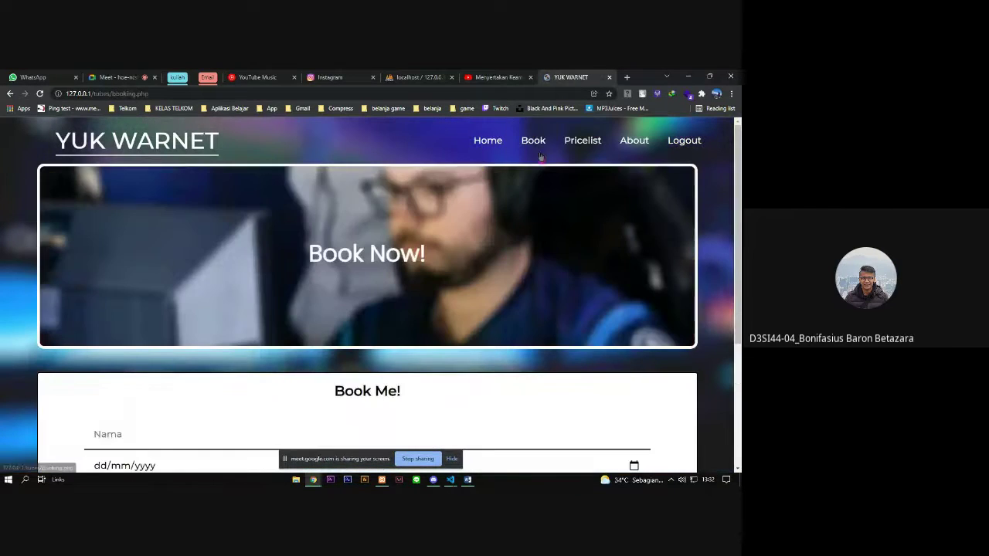
Scroll to the Book Me! form, check the region list and peek at phpMyAdmin's booking table.
scroll(547, 189, down, 3)
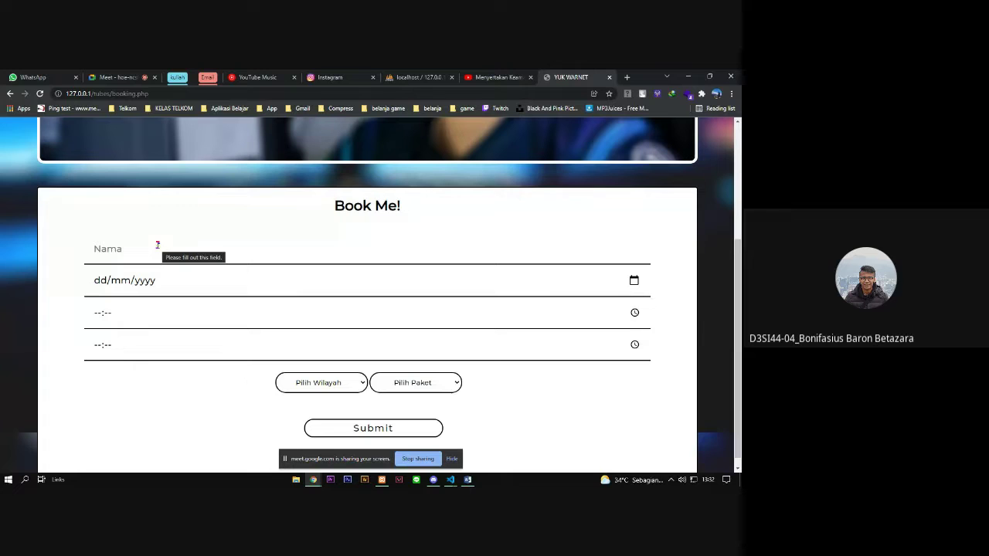
click(347, 389)
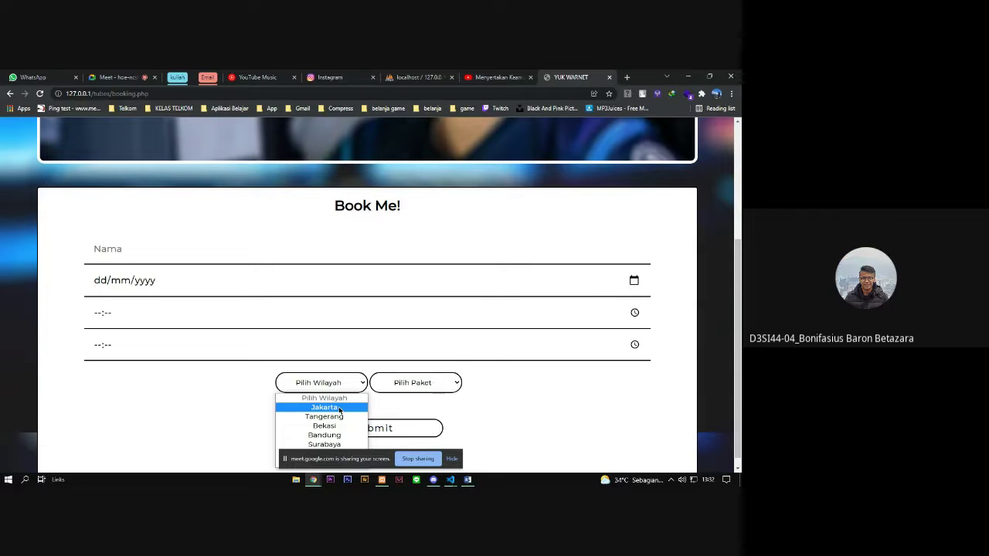
click(144, 253)
click(419, 78)
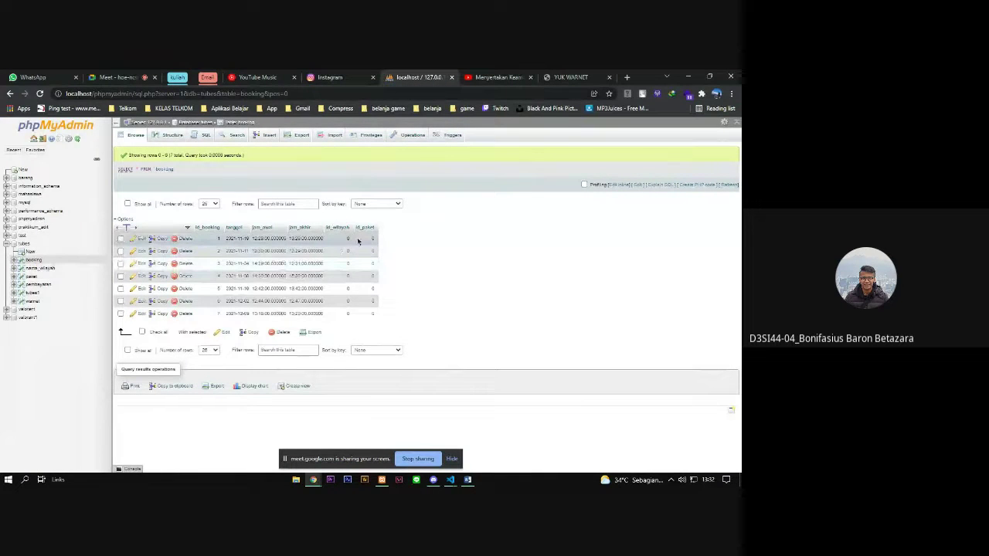
click(556, 74)
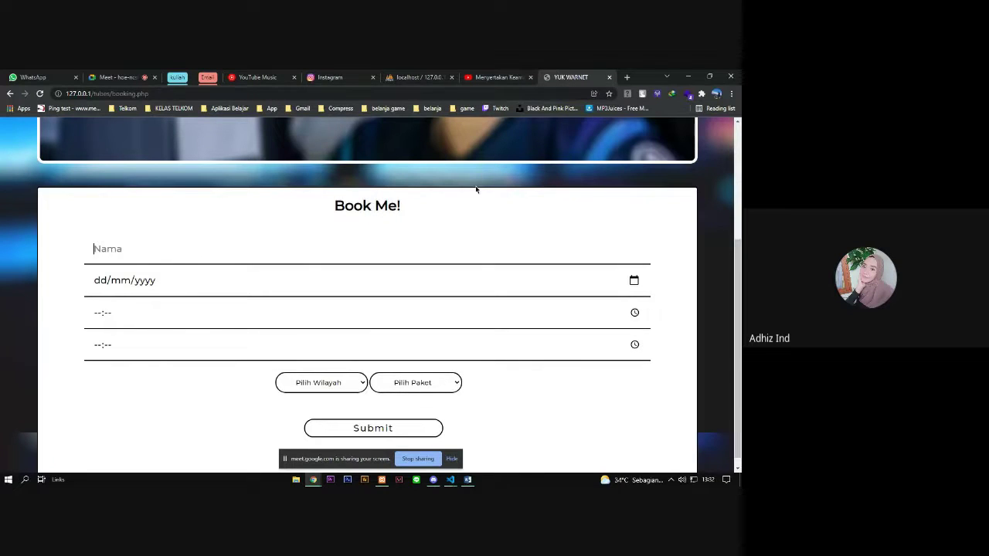
scroll(476, 188, up, 5)
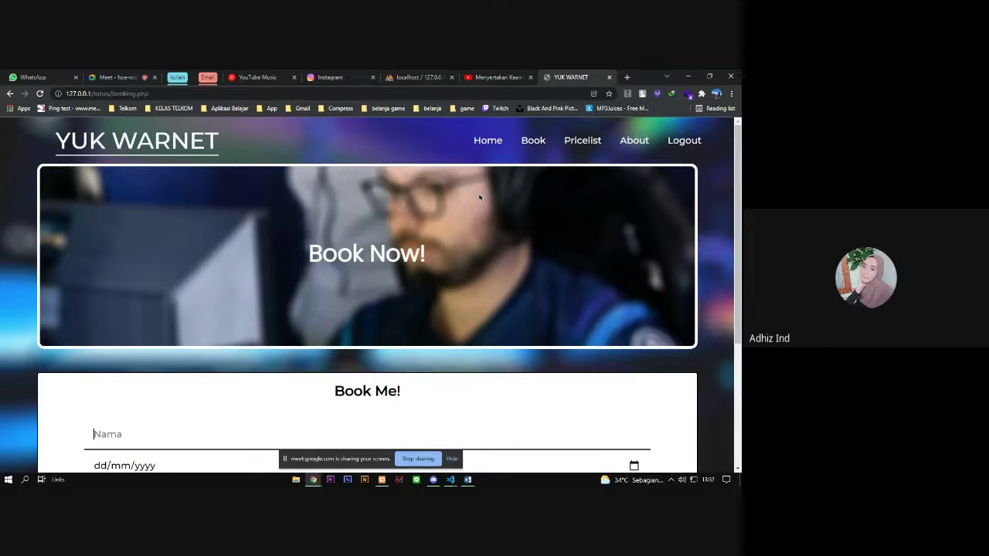
scroll(479, 198, down, 3)
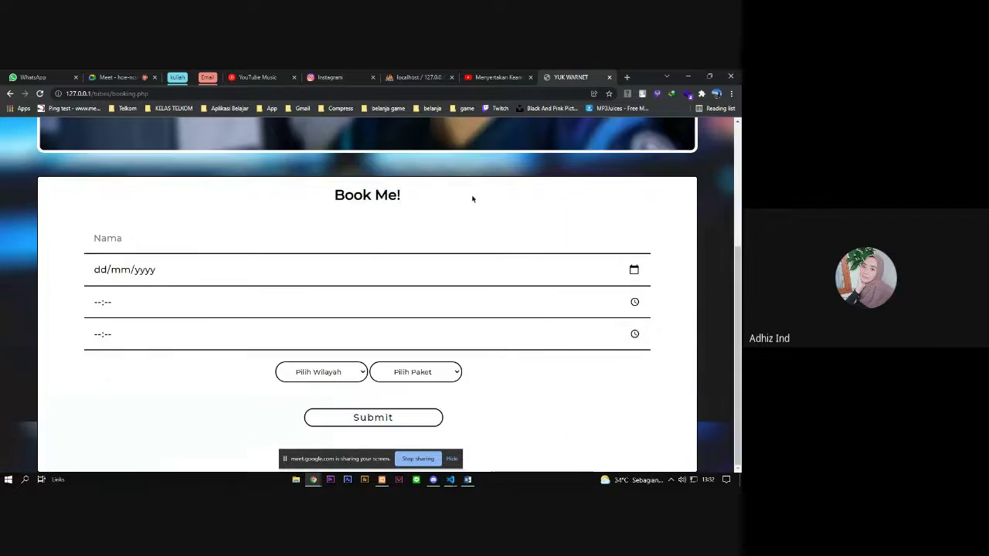
Fill the name from autofill, set the date to 02/11/2021 and the time to 13:36–14:33.
click(152, 240)
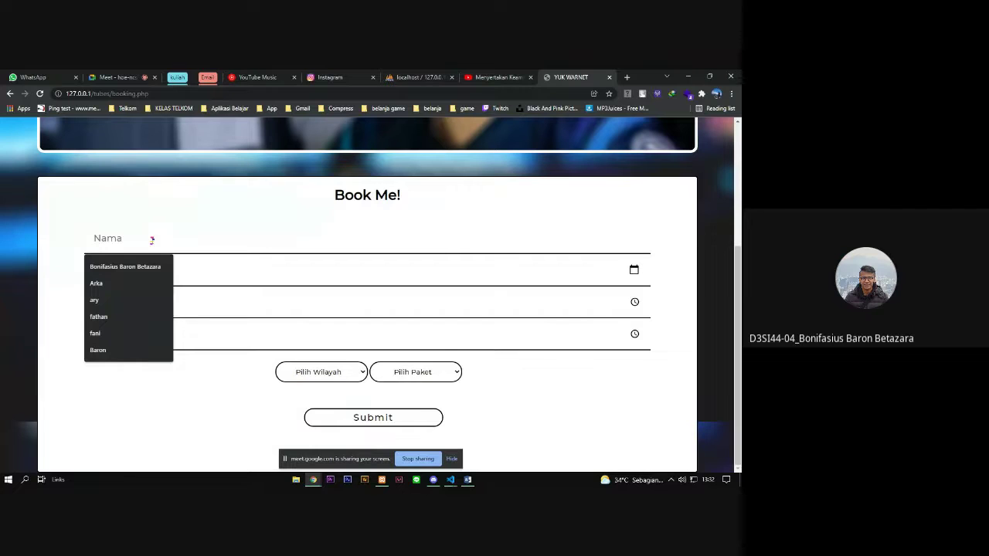
click(125, 267)
click(633, 270)
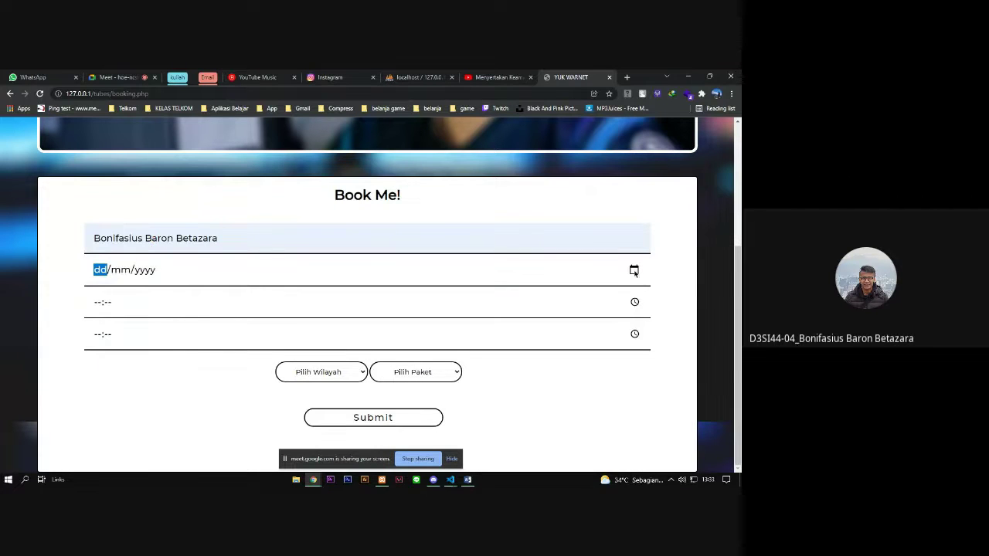
click(122, 327)
click(635, 302)
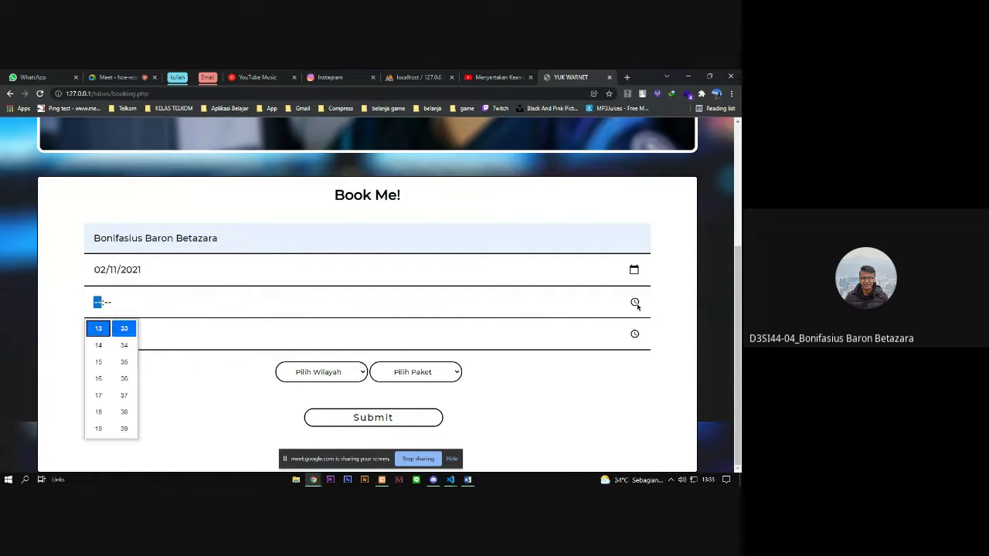
click(123, 378)
click(268, 376)
click(634, 334)
click(98, 377)
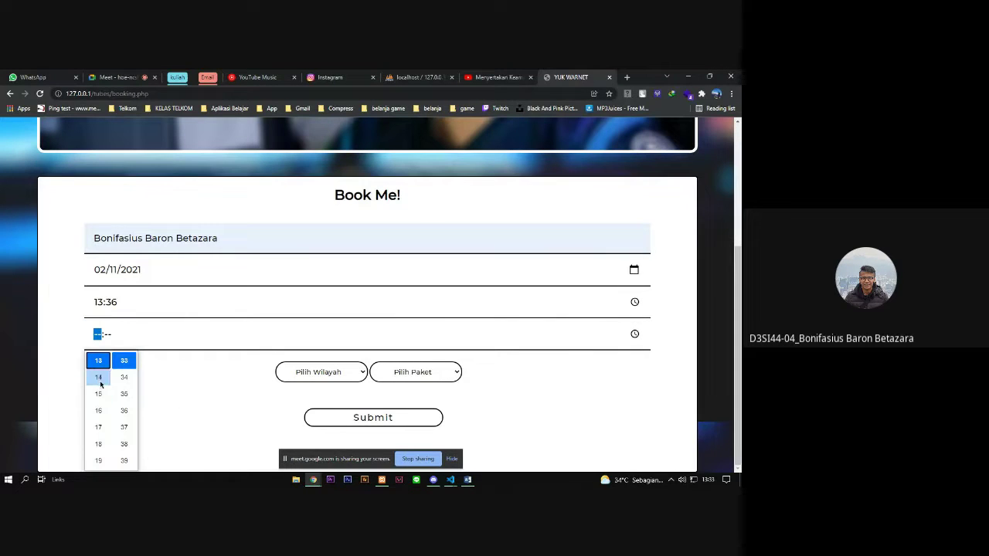
click(232, 375)
Choose Tangerang and Paket Begadang, submit the booking, and look over the payment method list.
click(319, 372)
click(318, 404)
click(414, 371)
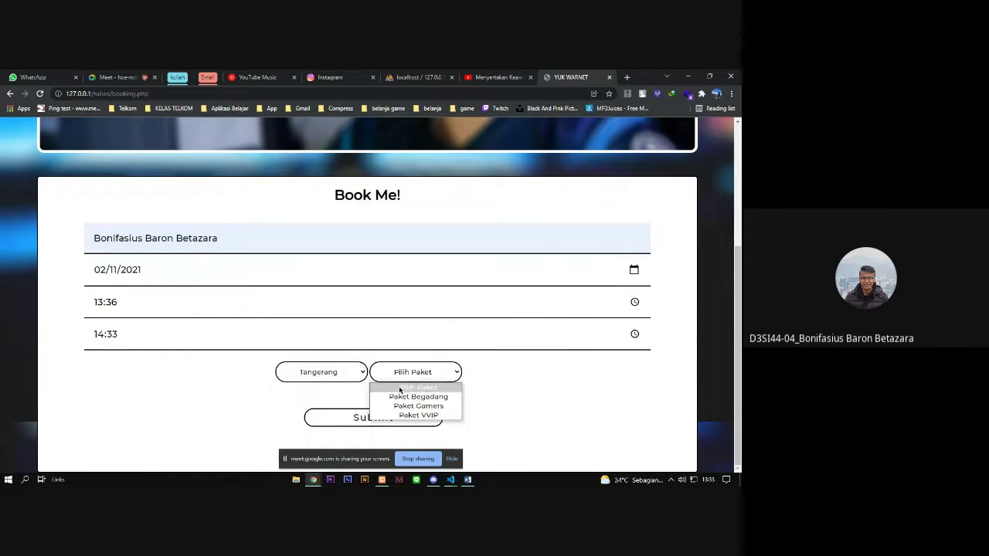
click(406, 398)
click(418, 419)
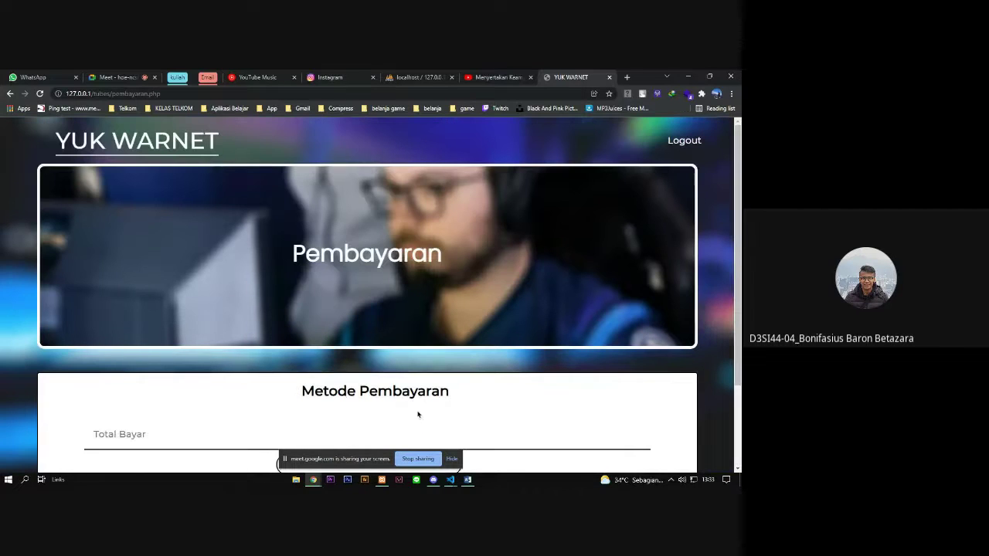
scroll(313, 218, down, 3)
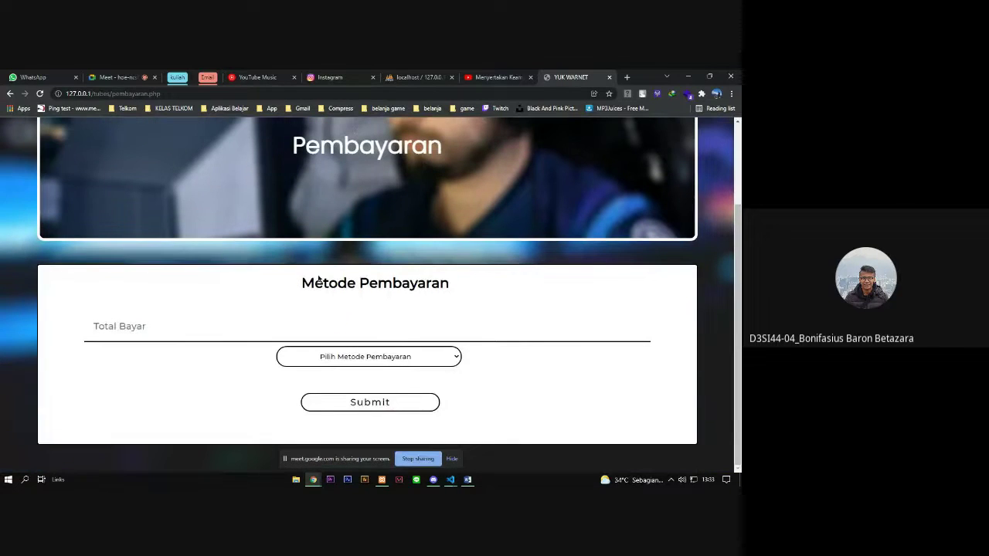
click(372, 357)
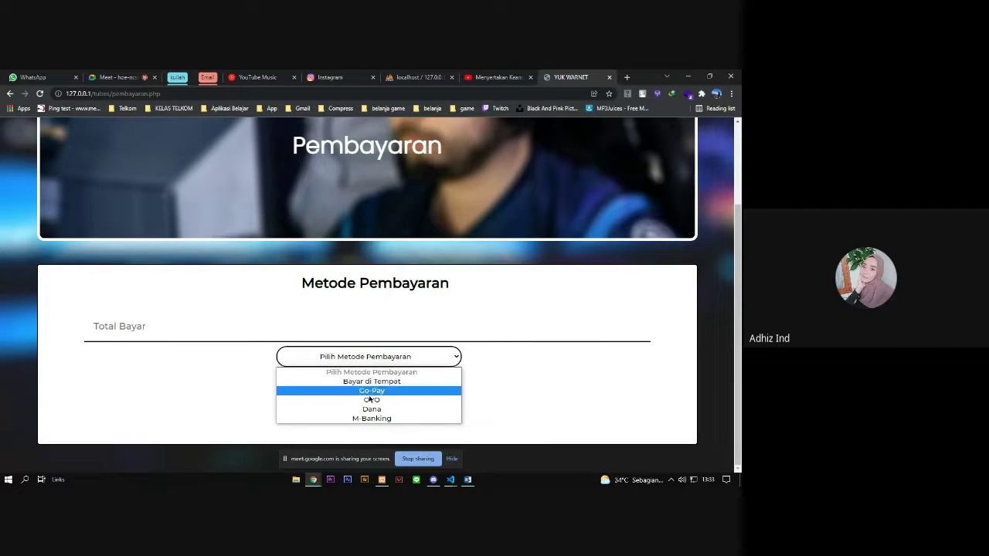
click(352, 218)
Refresh phpMyAdmin's booking table to confirm the new 2021-11-02 row, then return to the payment page.
click(421, 77)
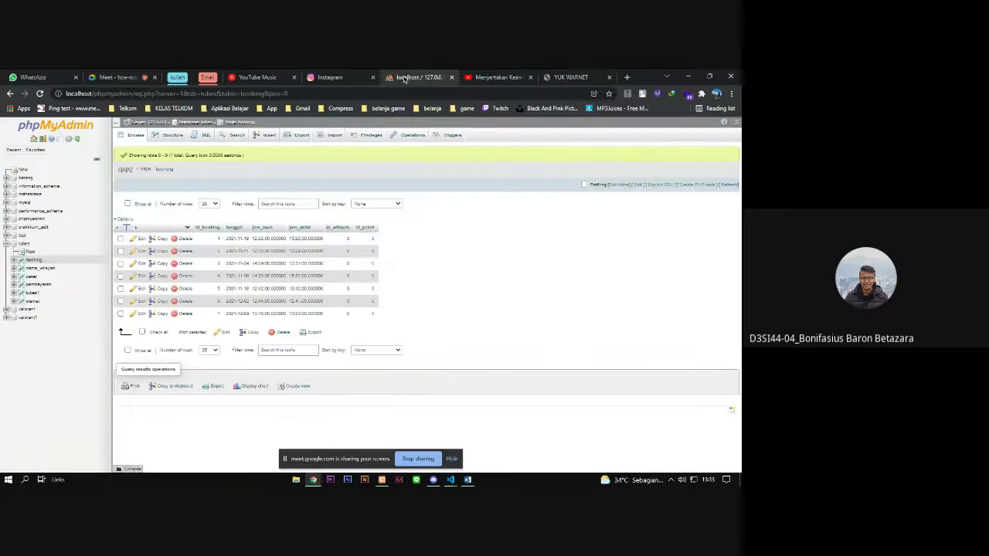
click(40, 94)
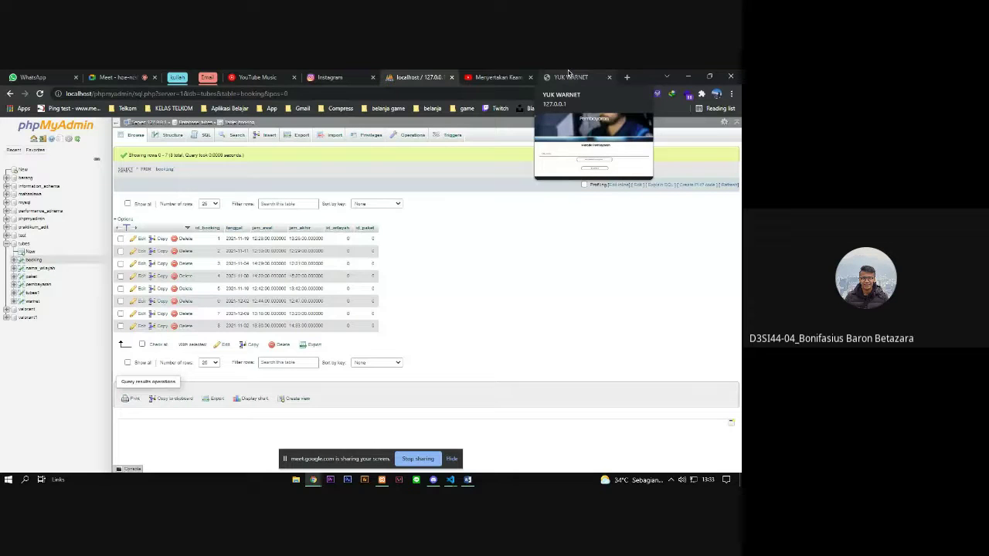
click(569, 76)
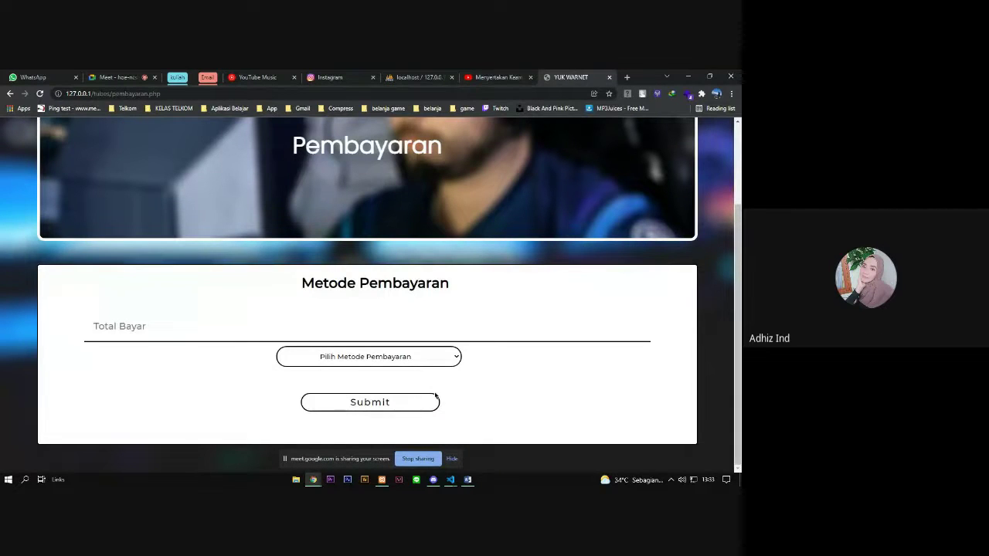
Log the member out of YUK WARNET.
scroll(435, 392, up, 3)
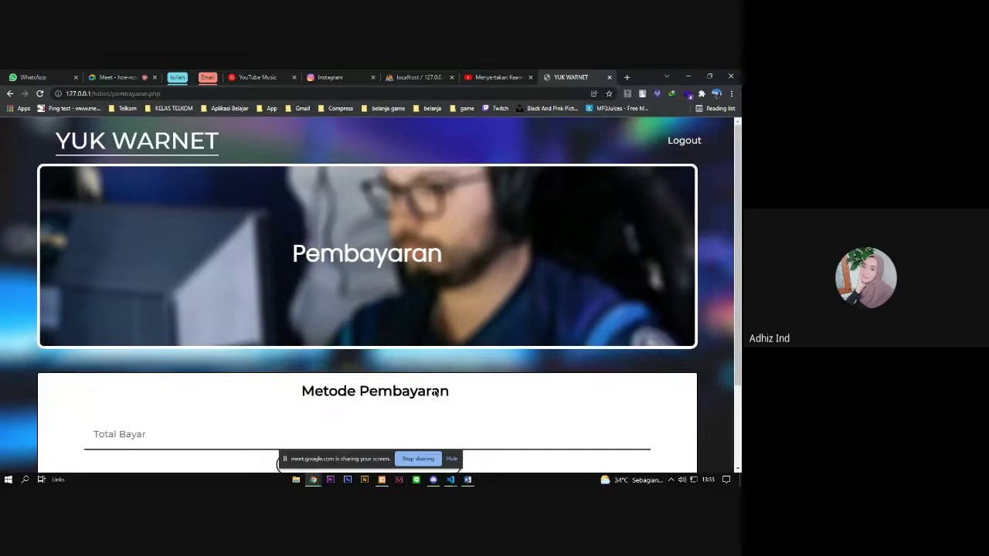
click(689, 155)
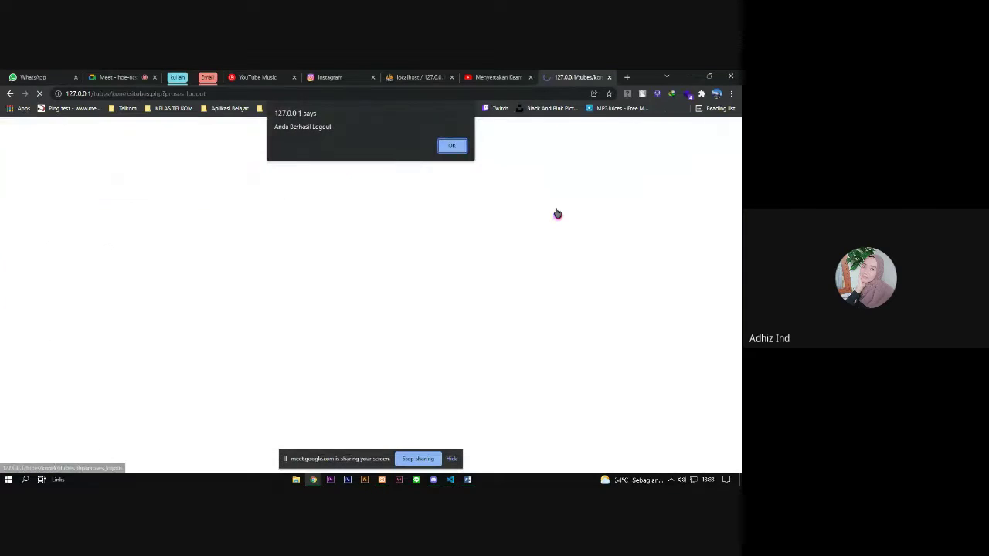
click(452, 146)
Log in on the admin form with the saved admin email and the account password.
click(457, 290)
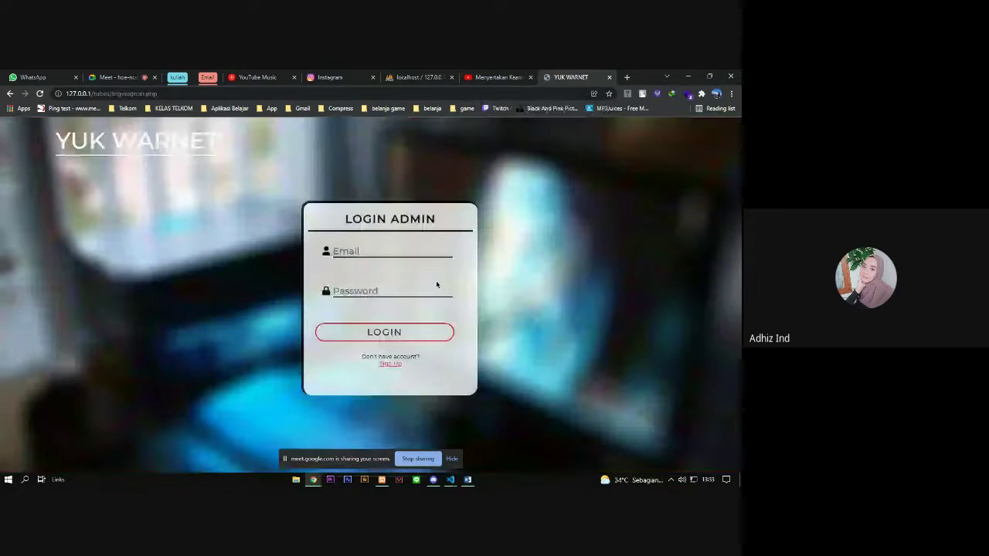
click(400, 253)
click(374, 322)
click(374, 291)
text(123)
click(375, 334)
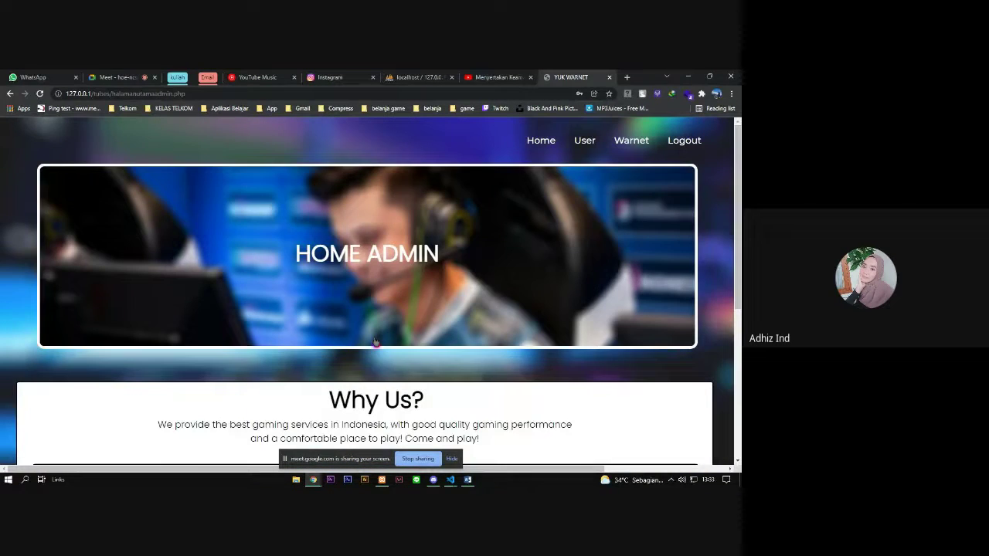
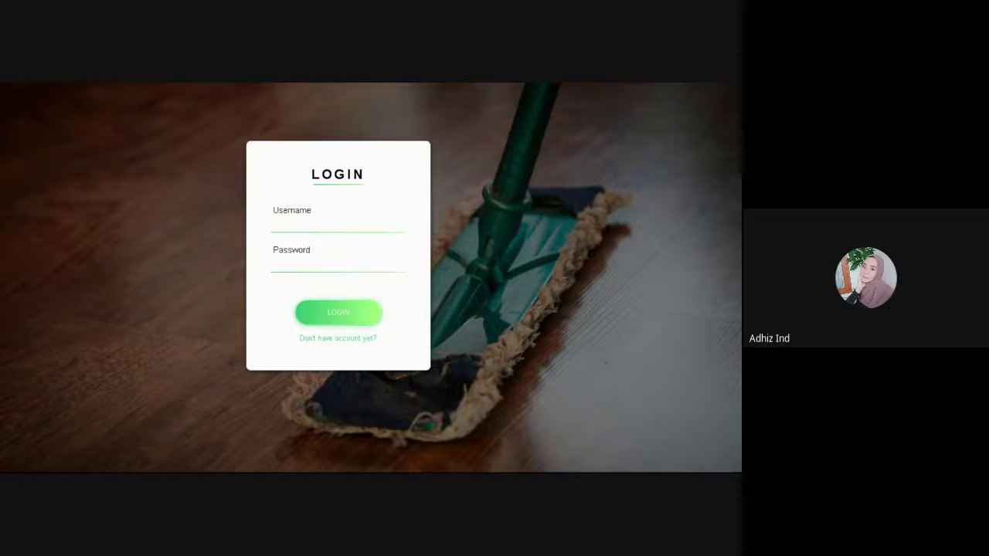
Log in to Ayo Bersih with the saved username and password, then view About Us.
click(309, 226)
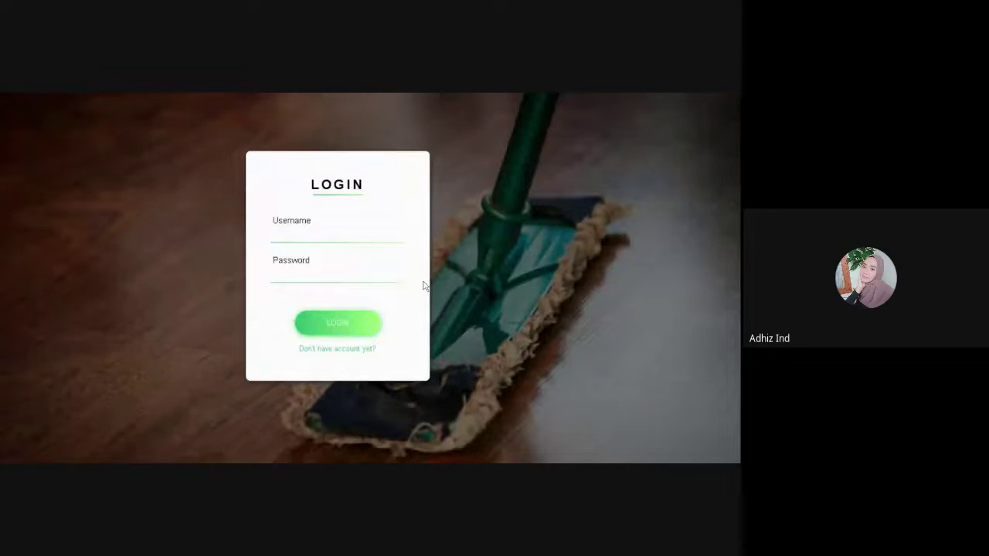
click(398, 280)
click(362, 279)
text(••)
key(BackSpace)
key(BackSpace)
text(••••)
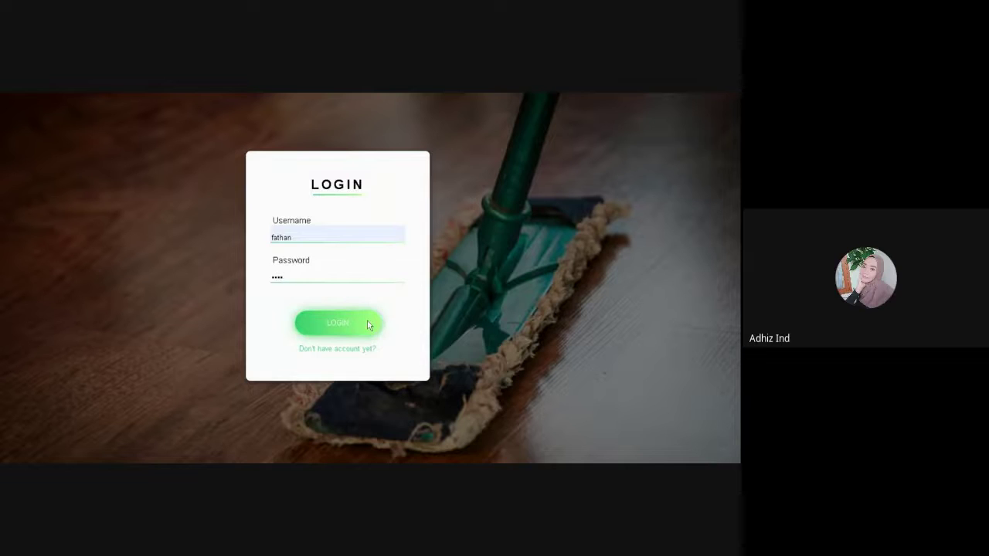
click(360, 311)
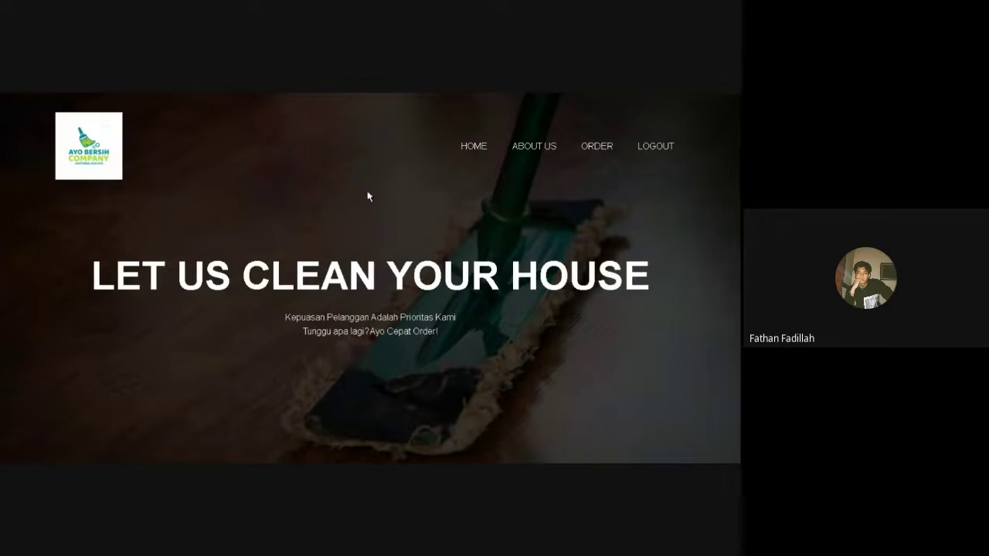
click(548, 147)
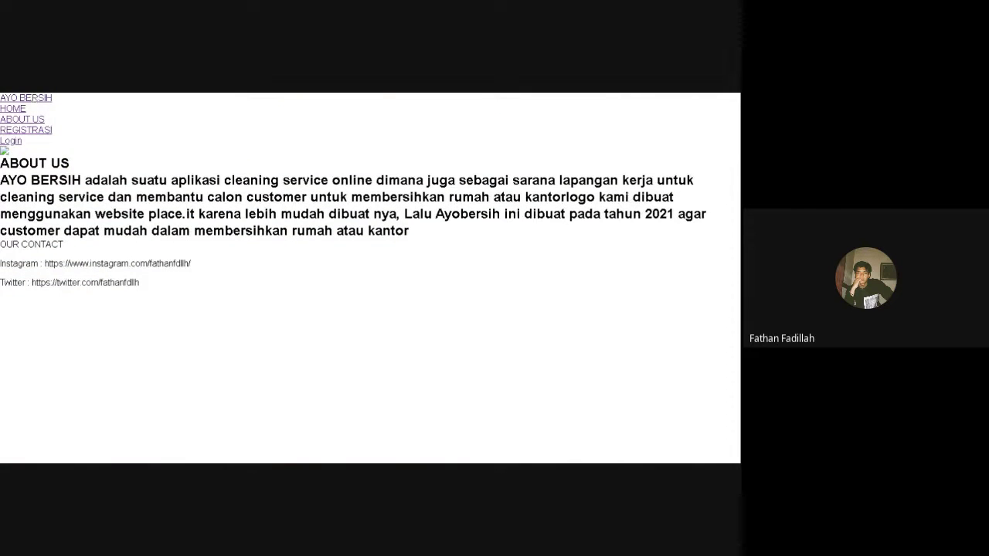
key(alt+Left)
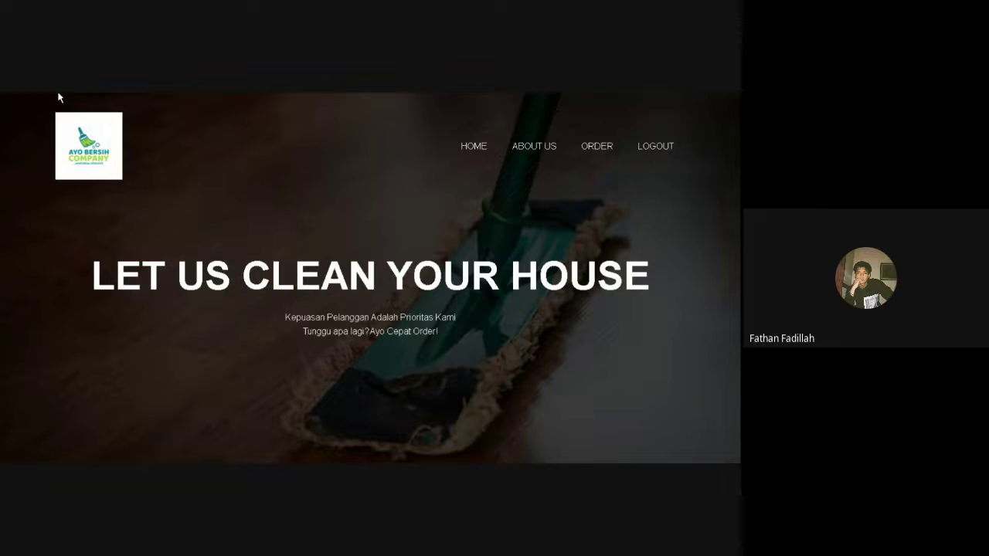
key(alt+Left)
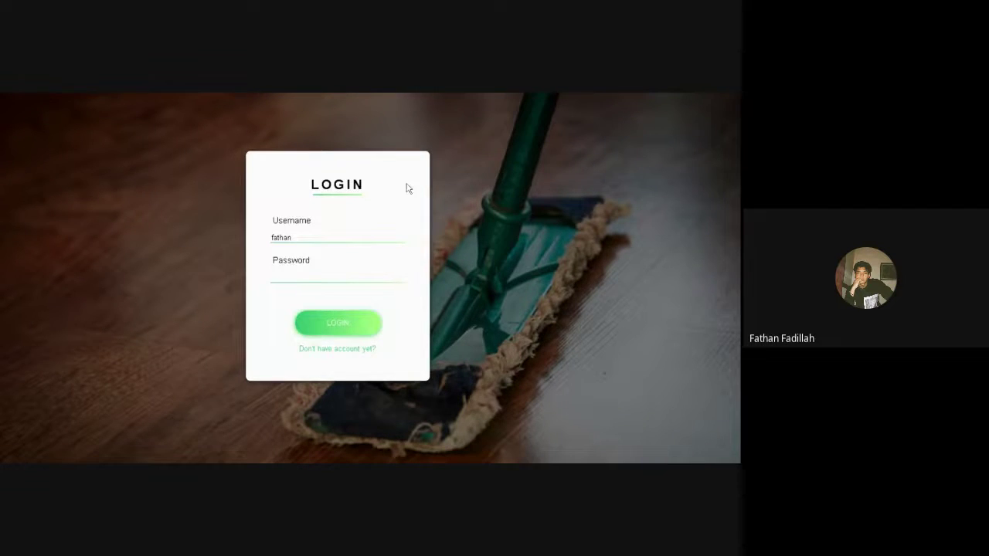
key(alt+Right)
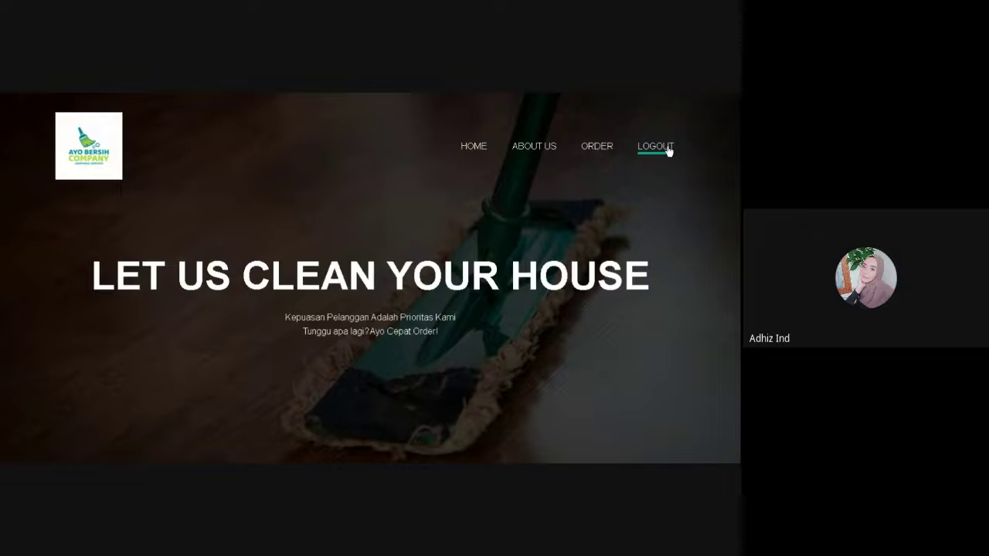
click(655, 147)
click(347, 241)
text(fathan)
click(347, 280)
text(1234)
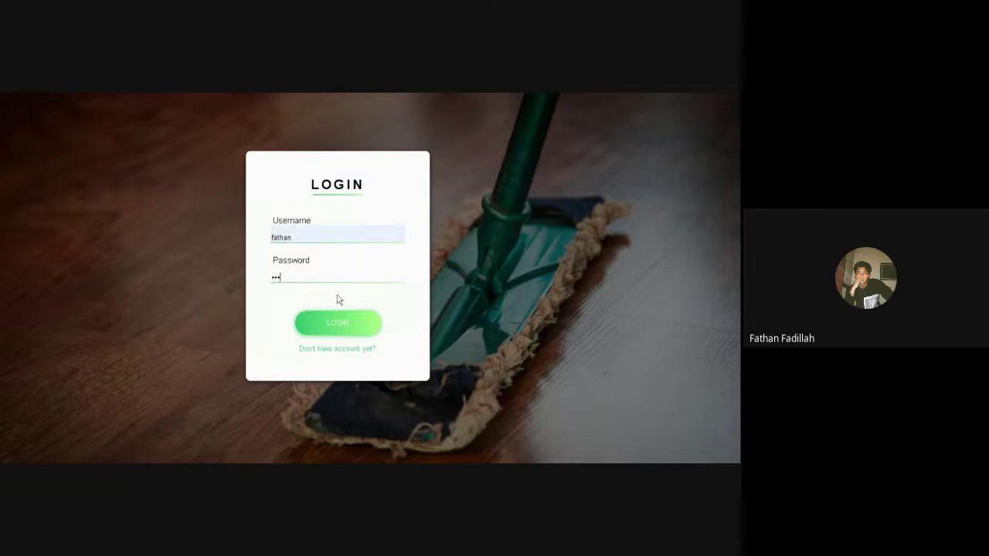
key(Return)
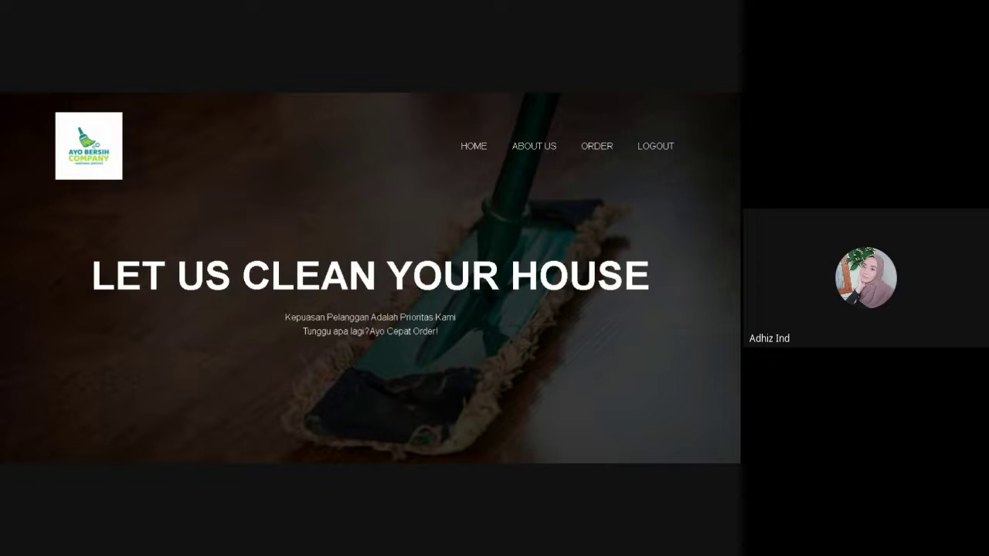
Open the Ayo Bersih ORDER page and scroll down through its registration form.
click(591, 148)
scroll(426, 170, down, 1)
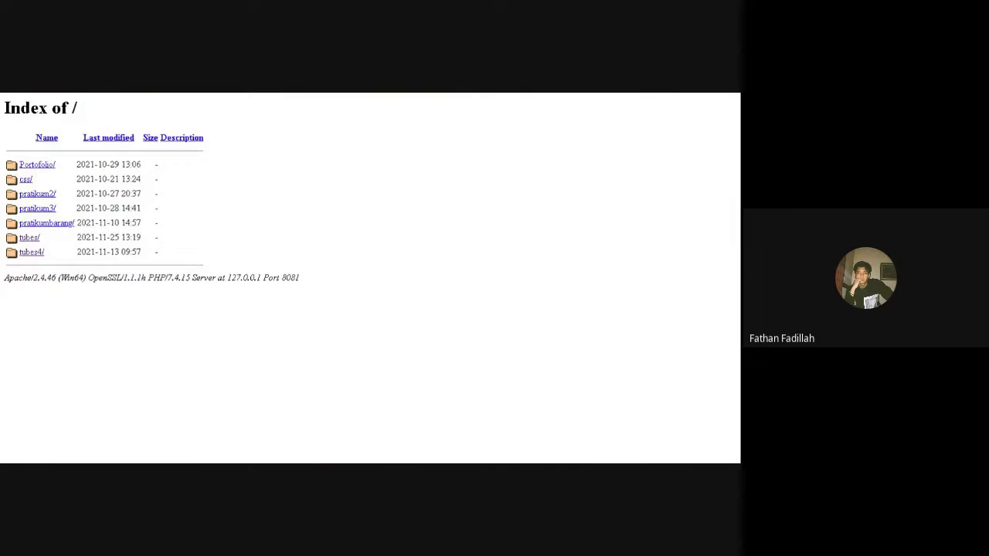
Open dashboard.php from the tubes folder in the localhost listing.
click(30, 247)
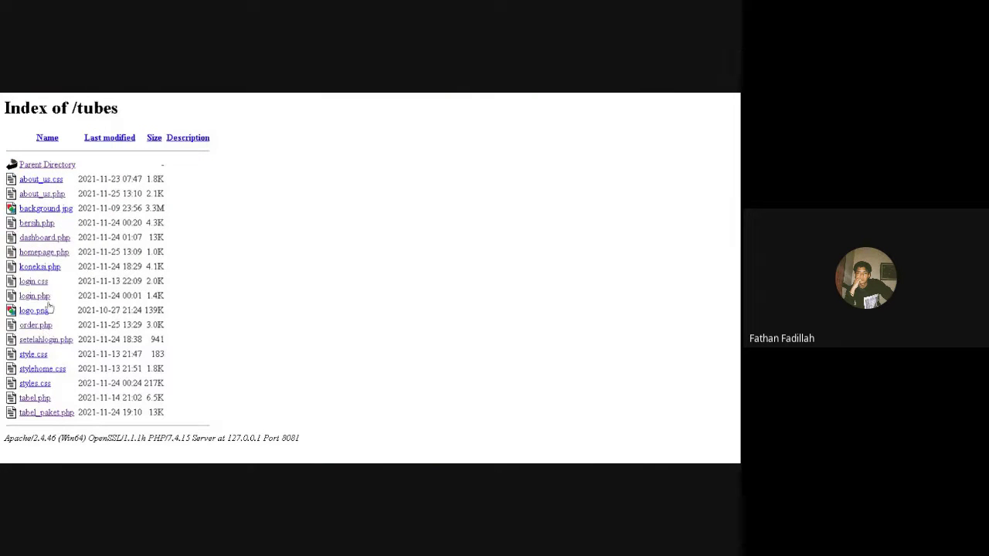
click(45, 238)
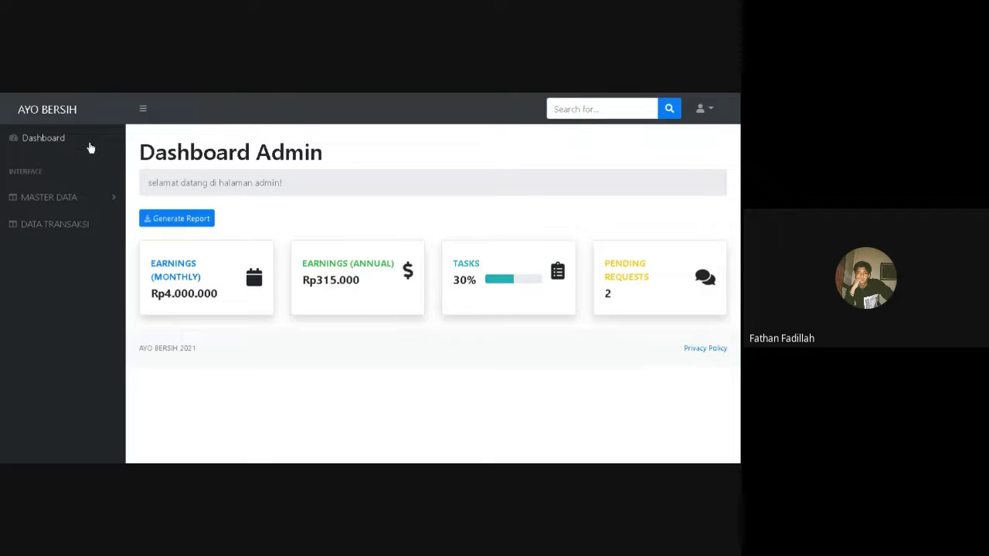
Expand MASTER DATA in the admin sidebar and open the DATA PAKET table.
click(81, 198)
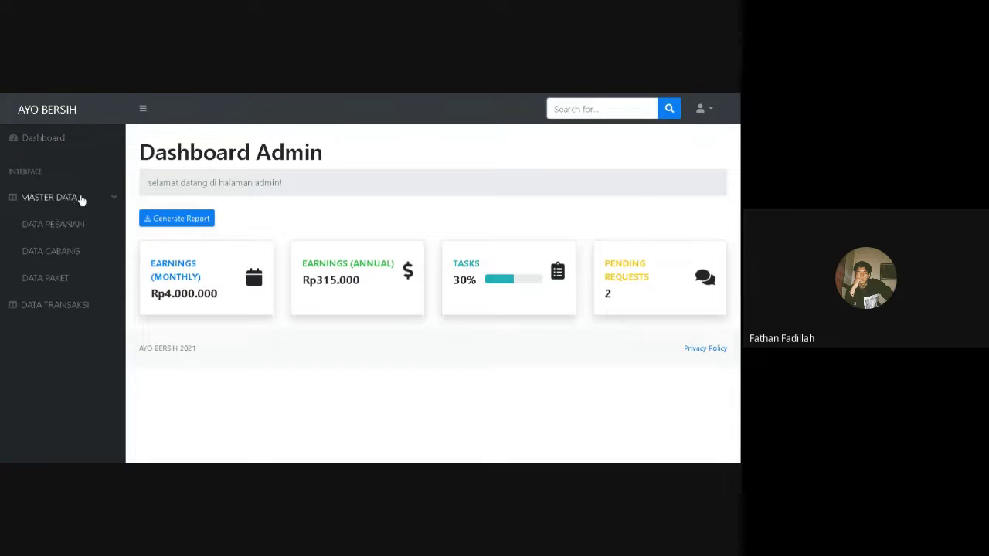
click(68, 281)
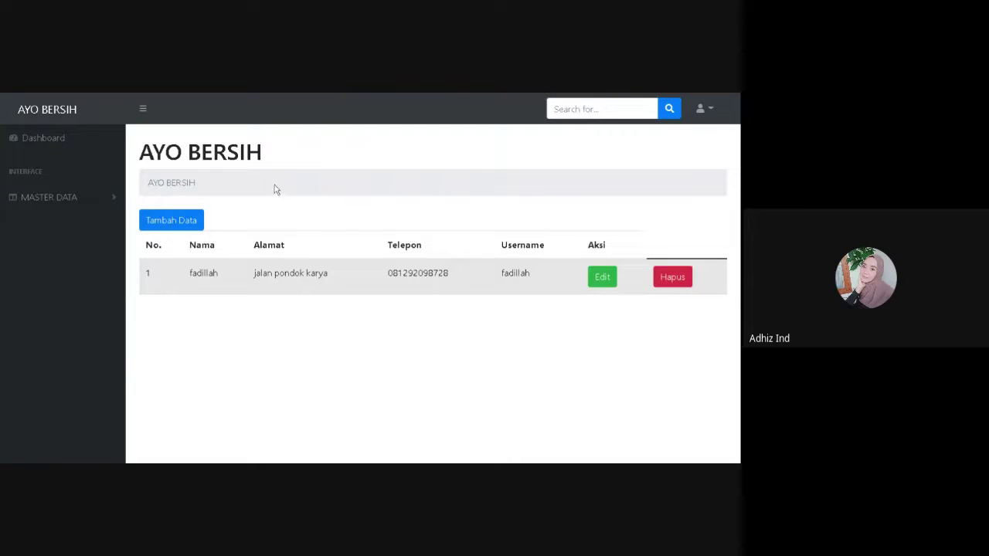
Preview the Tambah Data and Edit forms for the table entry, closing both without saving.
click(191, 222)
click(496, 122)
click(603, 279)
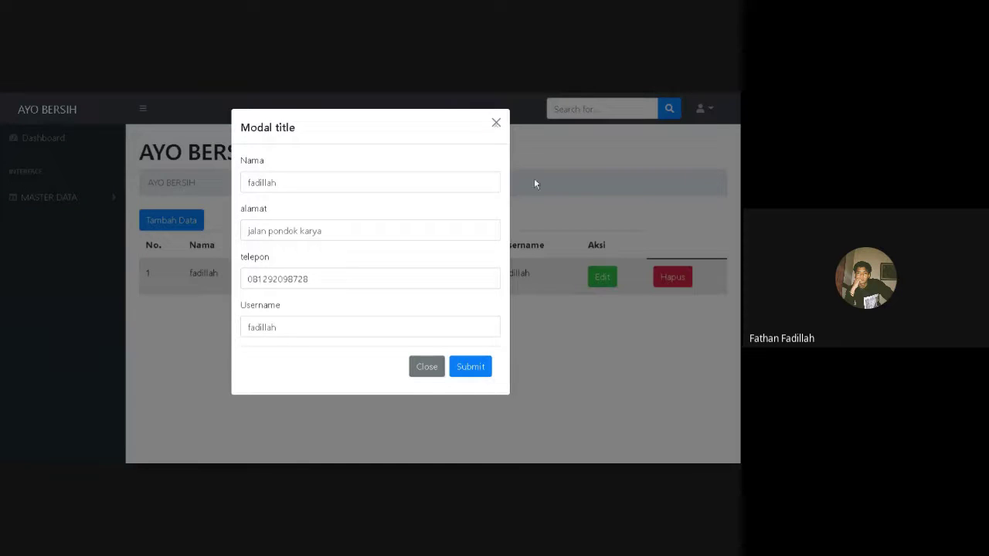
click(496, 123)
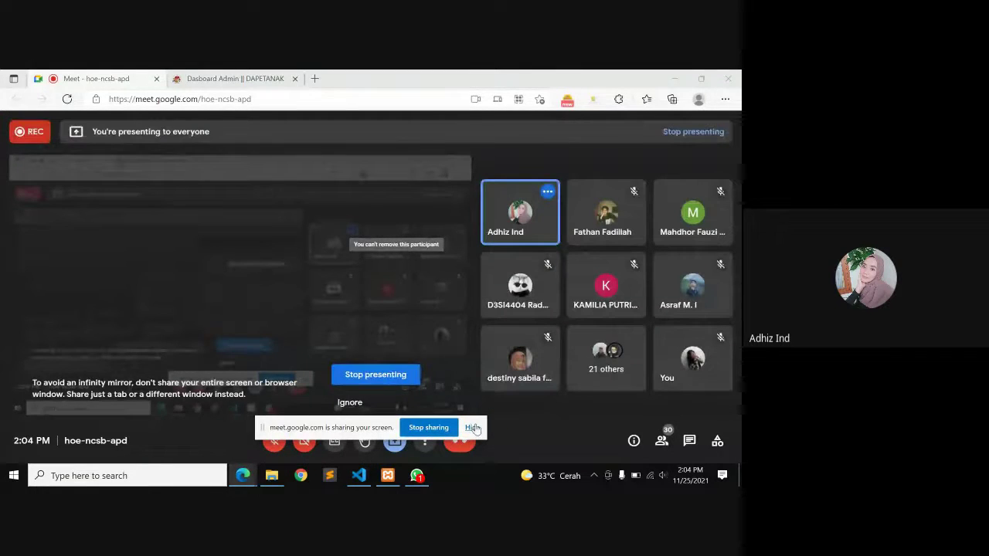
Unmute the mic, hide the sharing notice, and switch to the Dasboard Admin || DAPETANAK tab.
click(275, 444)
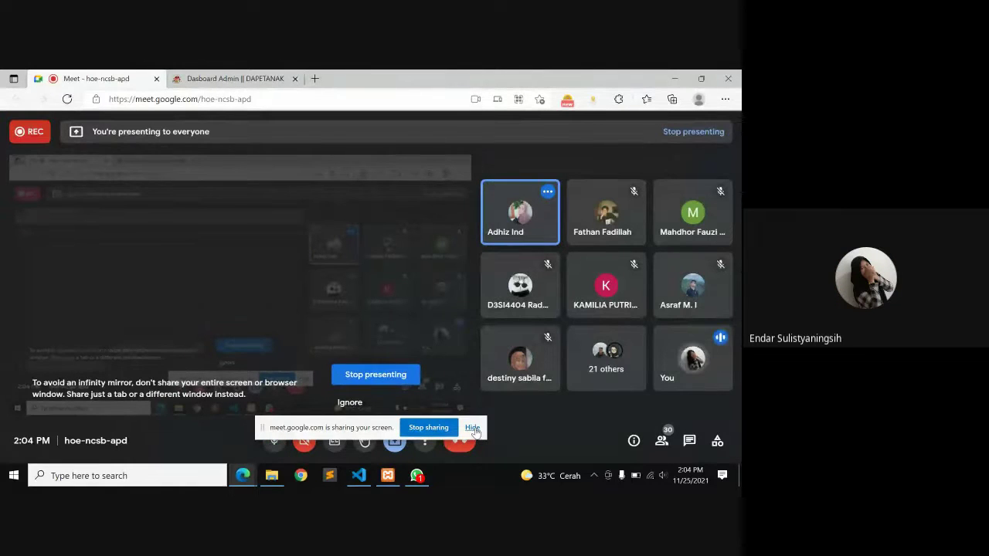
click(473, 429)
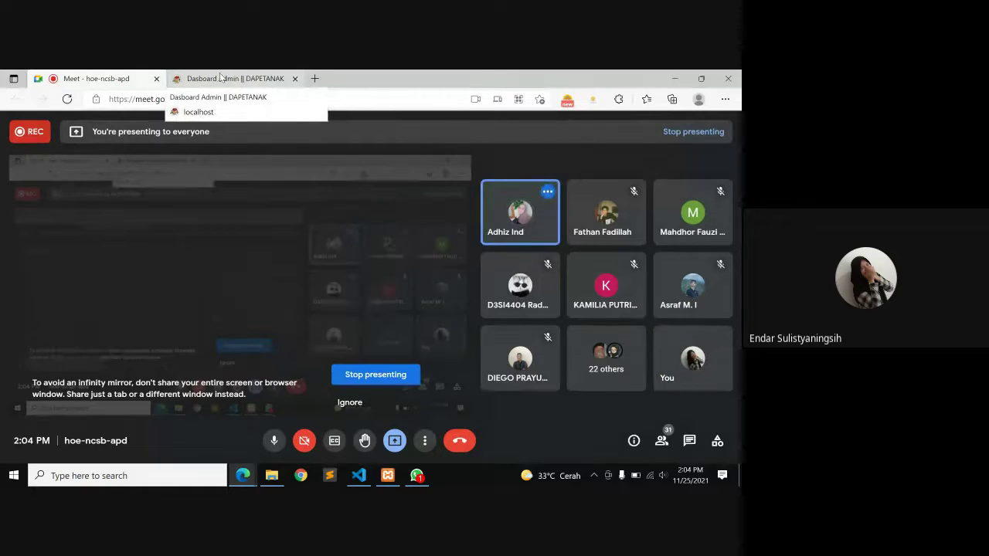
click(220, 78)
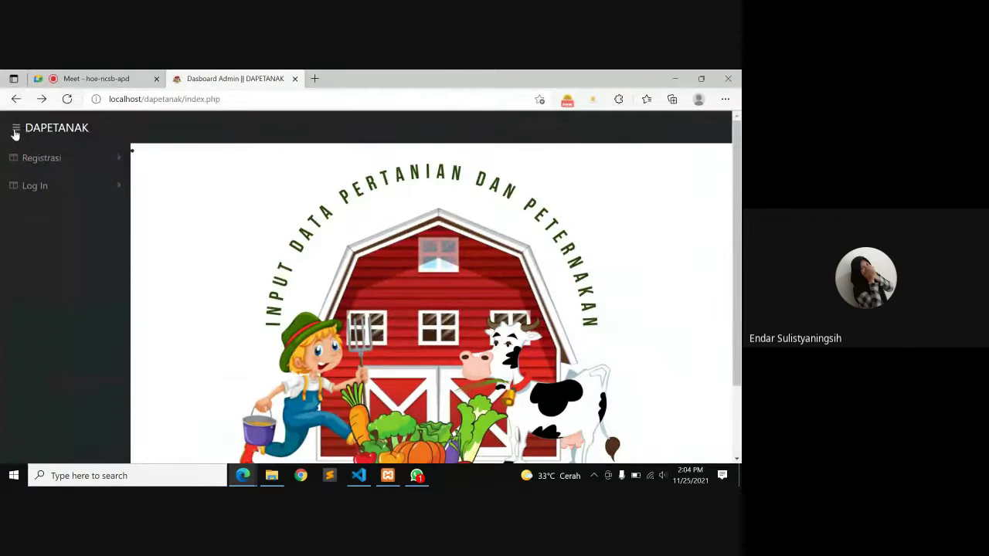
Expand the Registrasi and Log In sections in the DAPETANAK sidebar.
click(52, 159)
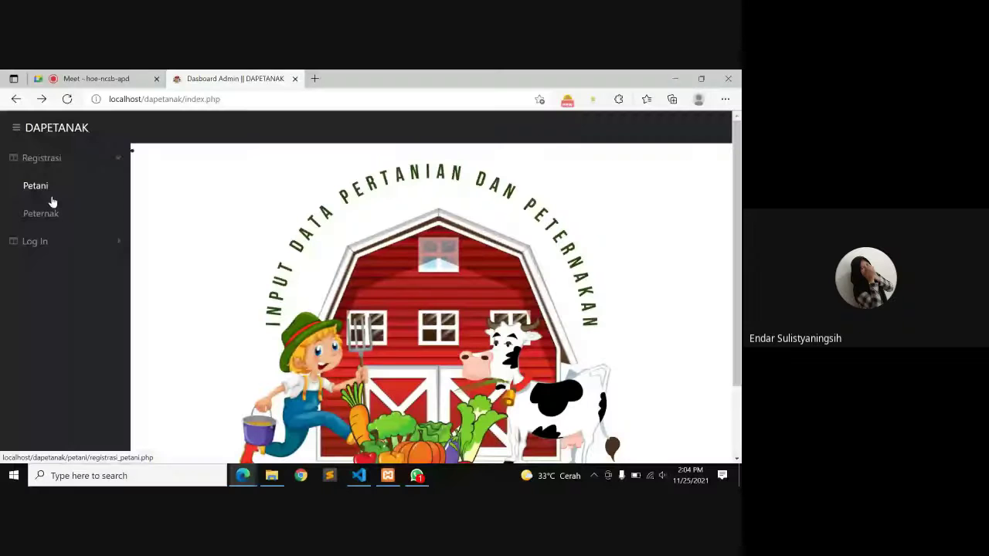
click(47, 238)
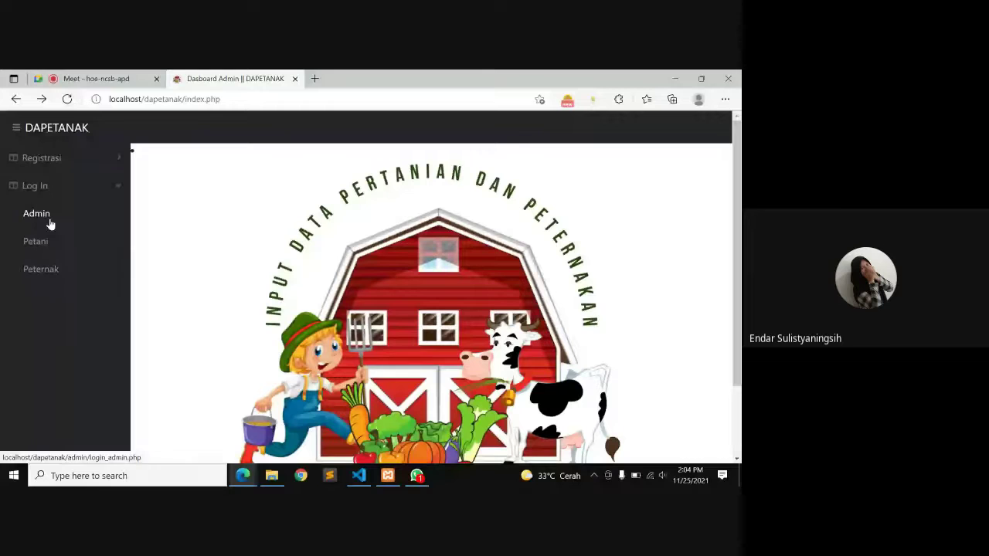
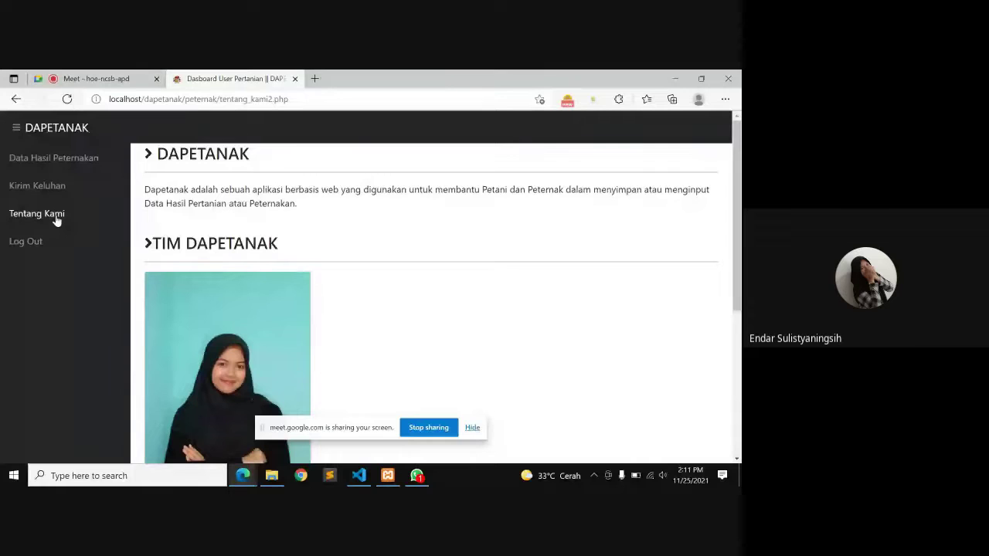
Scroll Dapetanak's Tentang Kami page to the footer, go back, and select the address bar.
scroll(206, 282, down, 5)
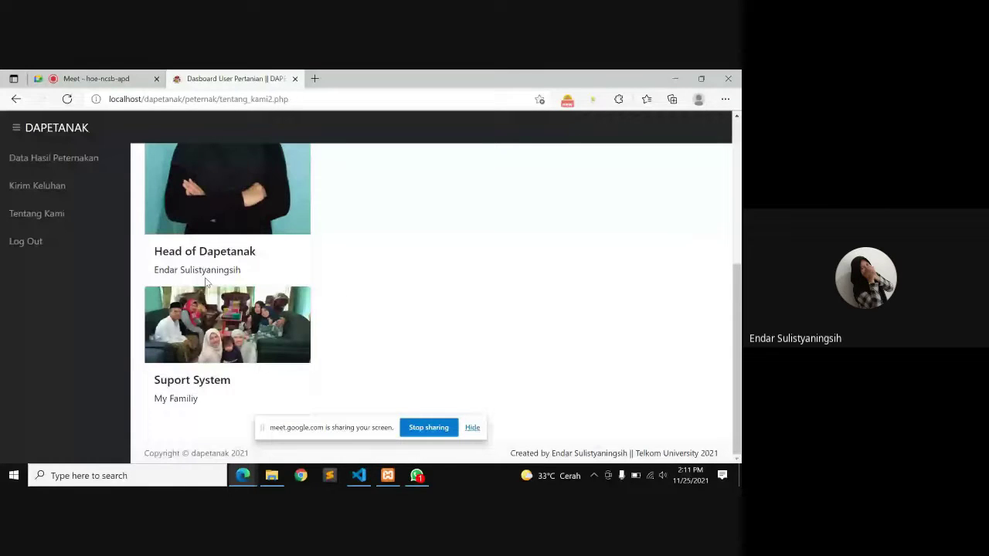
key(alt+Left)
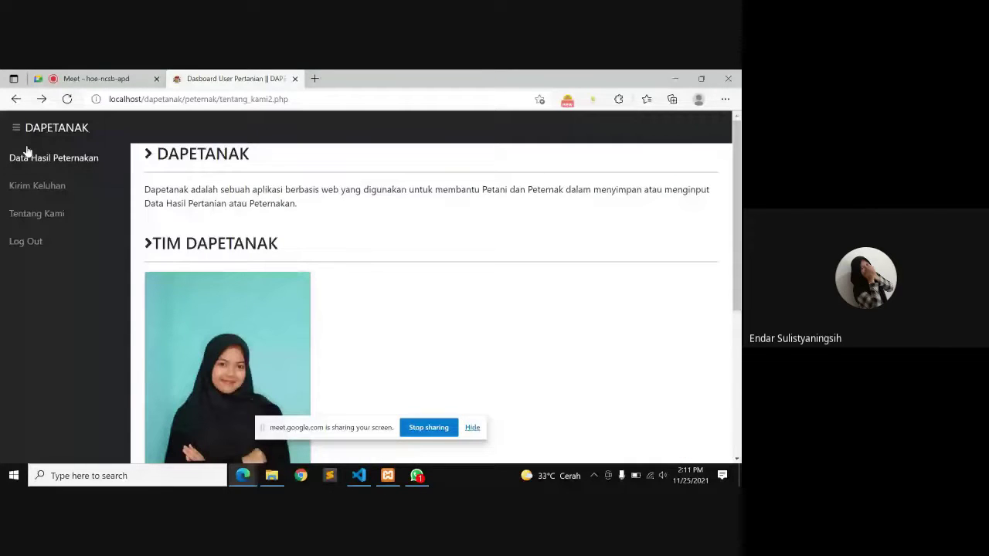
click(303, 99)
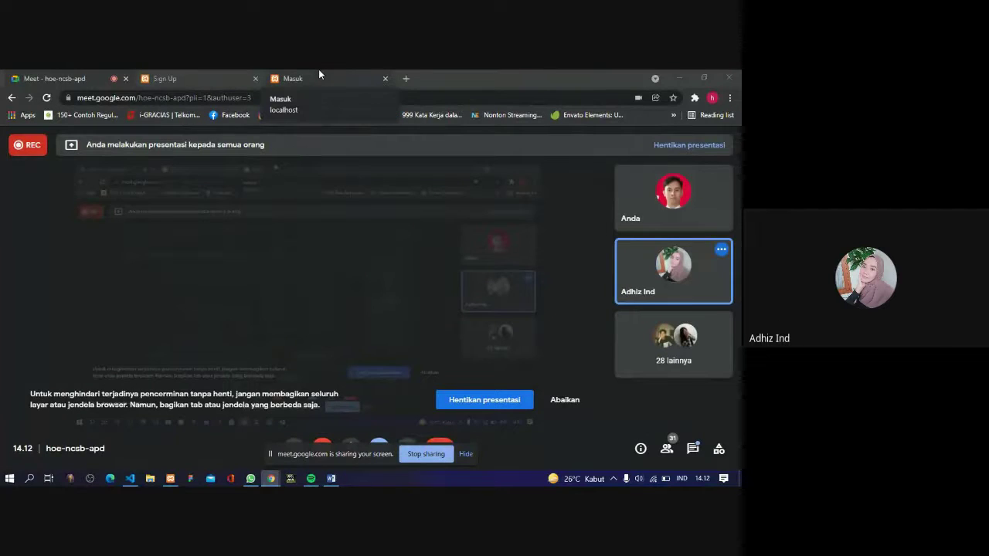
Log into SewaOutdor with the saved regular user account, dismissing the password warning.
click(318, 71)
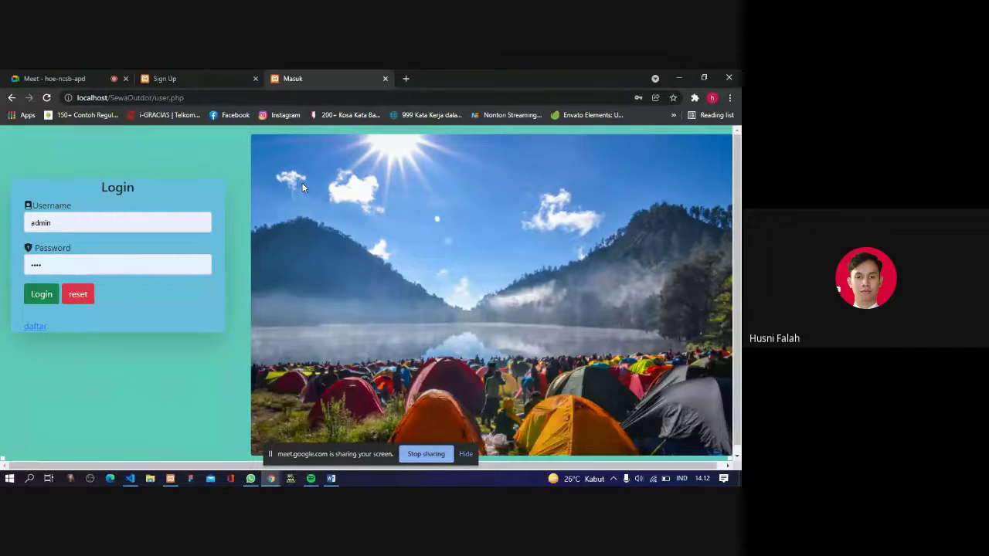
double_click(111, 224)
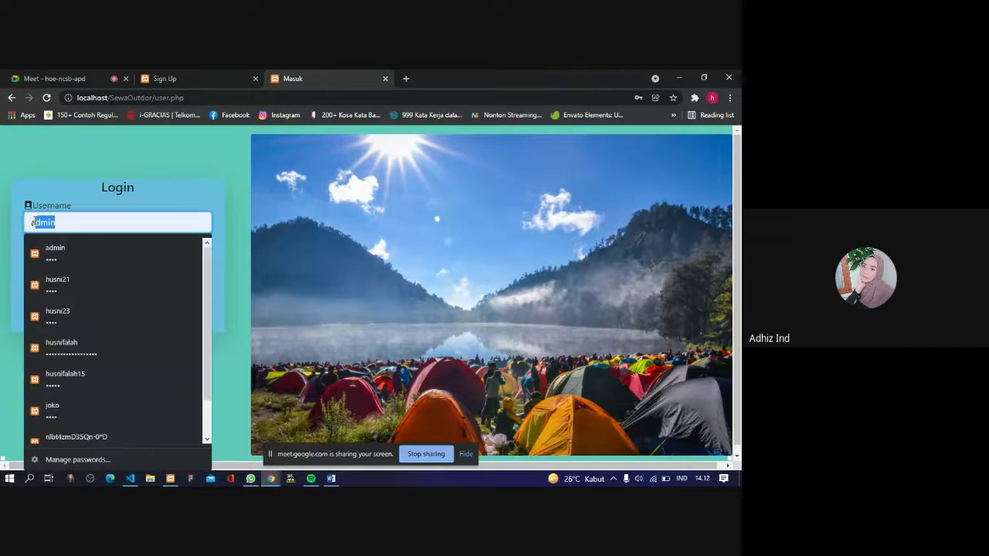
key(BackSpace)
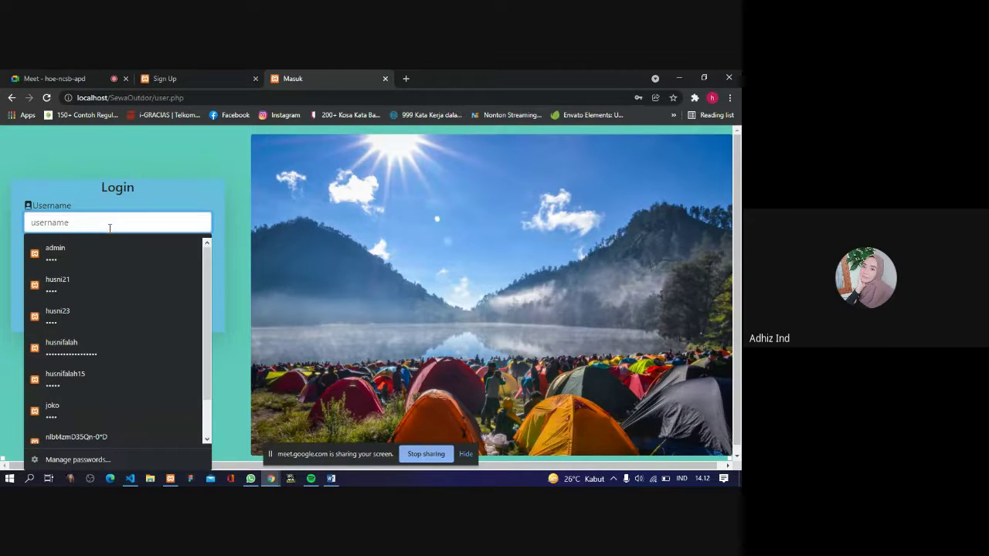
text(u)
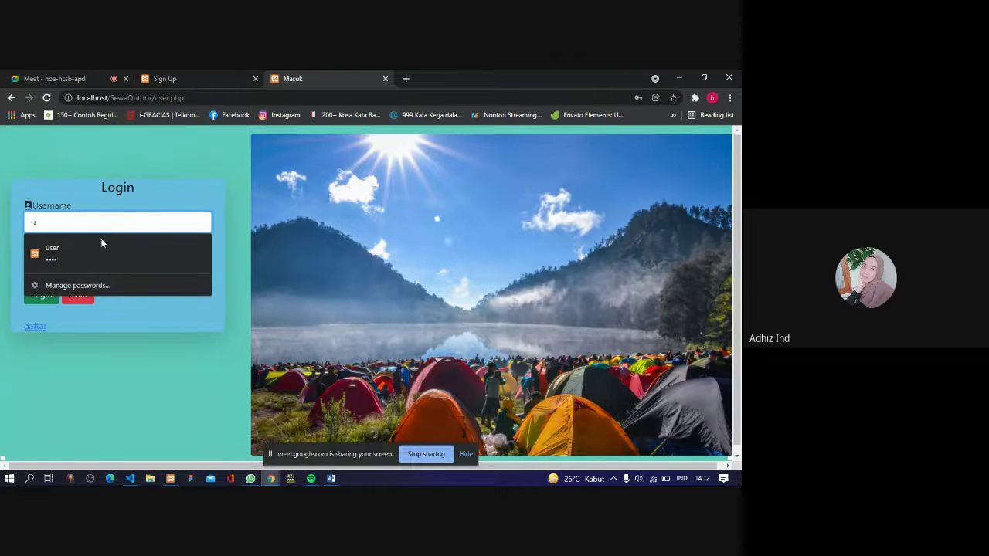
click(97, 246)
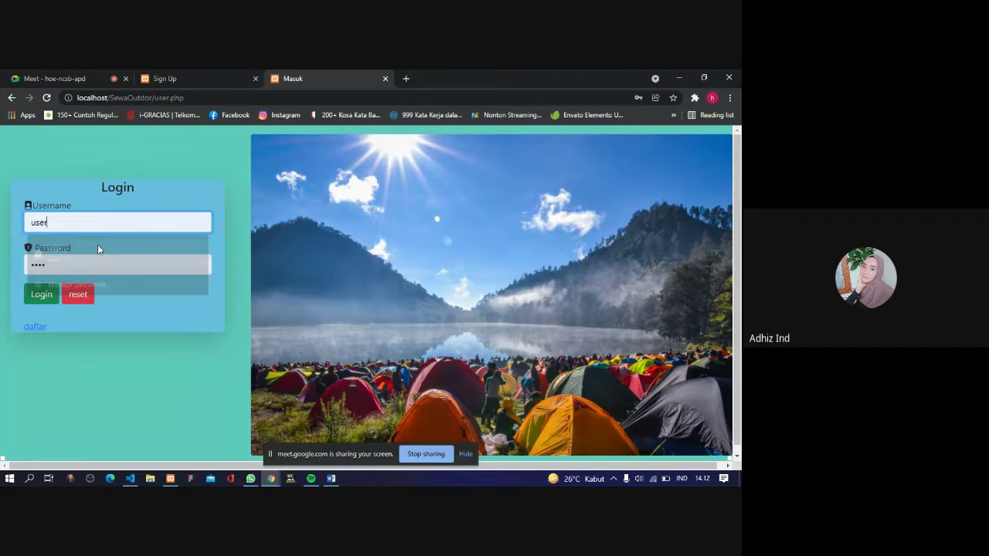
click(42, 295)
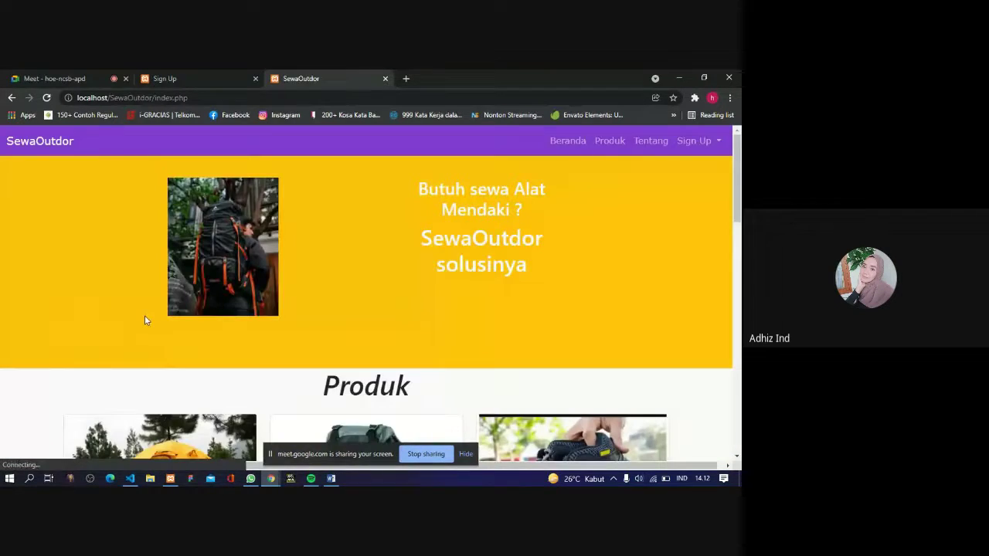
click(453, 244)
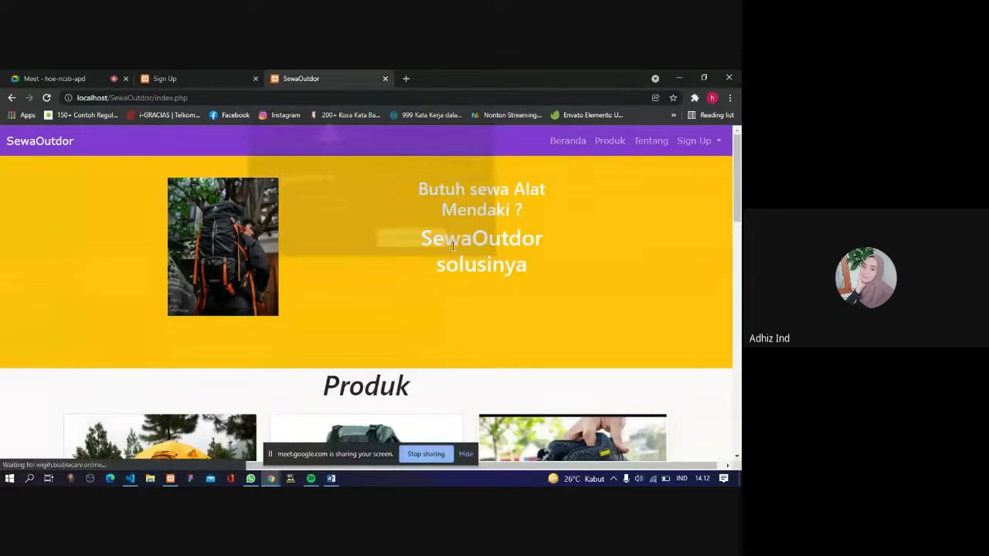
Open the rental form for the Tenda Kuning tent from the Produk listings.
click(613, 142)
scroll(232, 309, down, 2)
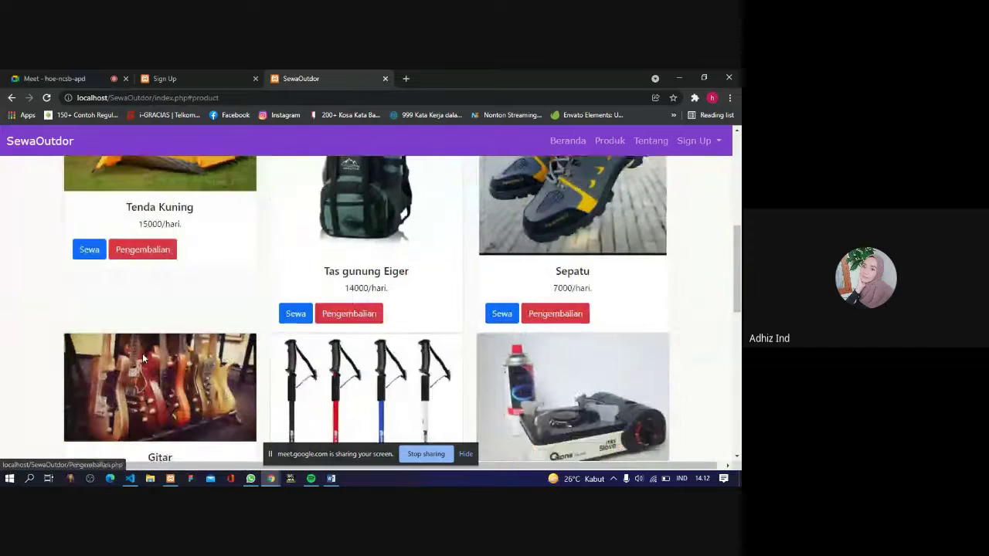
click(89, 250)
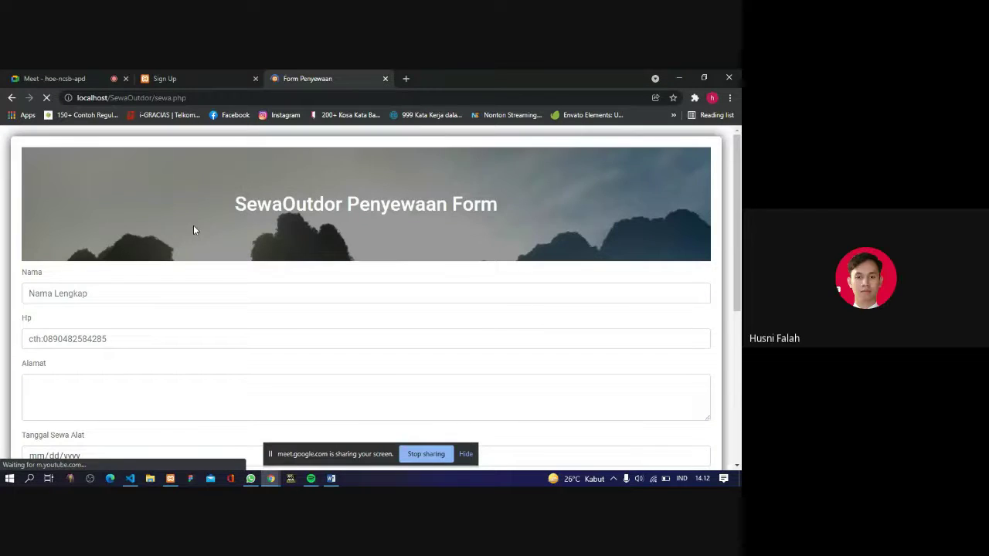
Look through the Penyewaan rental form, then cancel it with Batal Sewa.
scroll(193, 225, down, 2)
scroll(194, 229, down, 1)
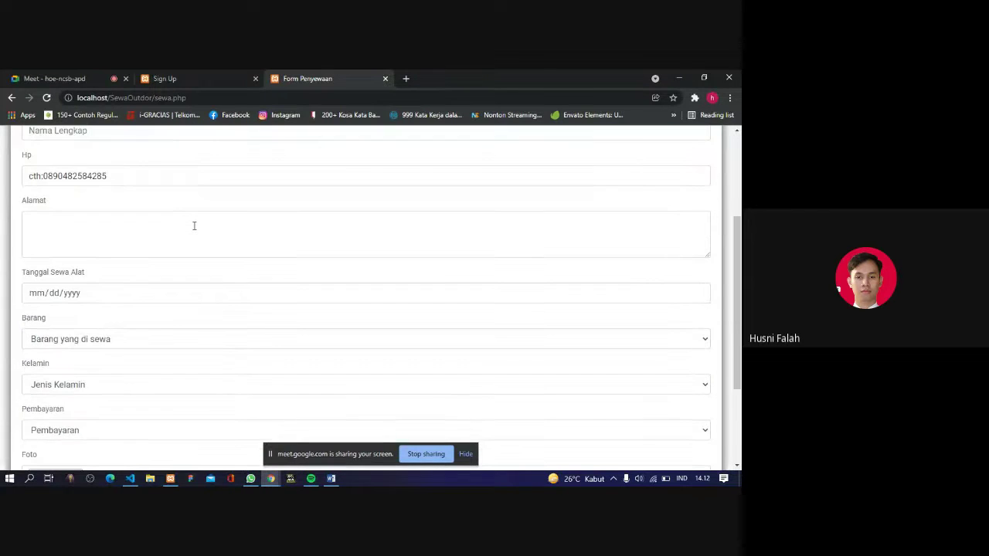
scroll(194, 226, down, 1)
scroll(194, 228, up, 3)
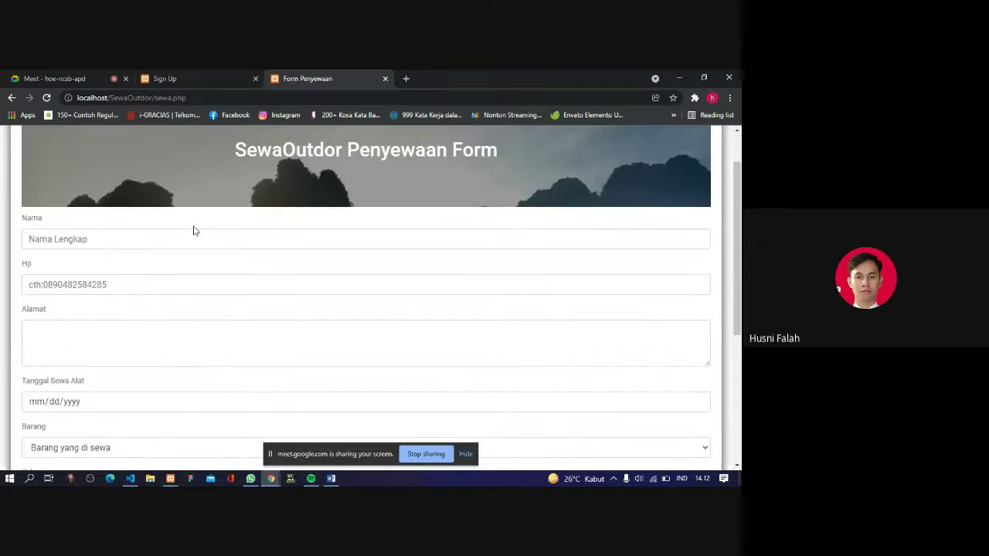
scroll(193, 228, down, 1)
scroll(194, 226, down, 2)
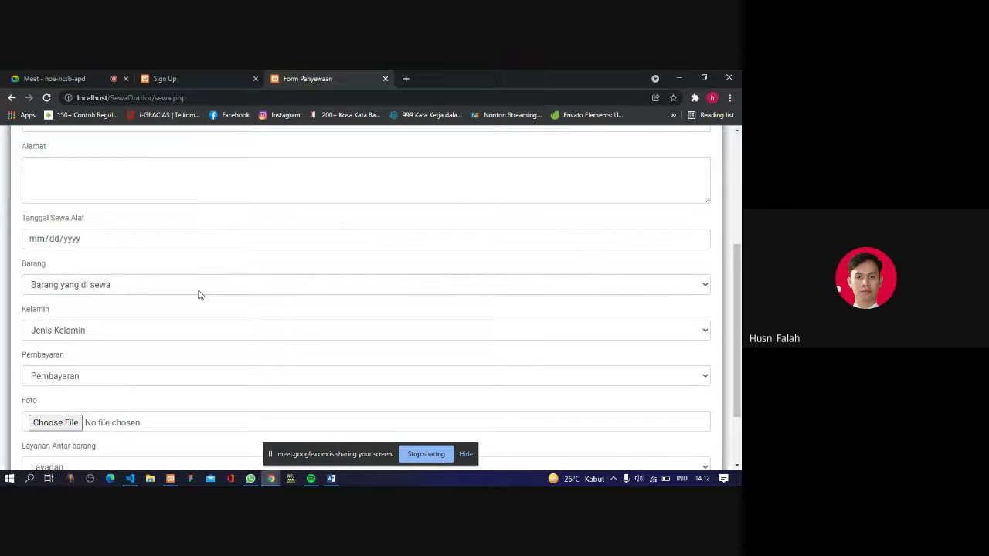
scroll(199, 293, down, 2)
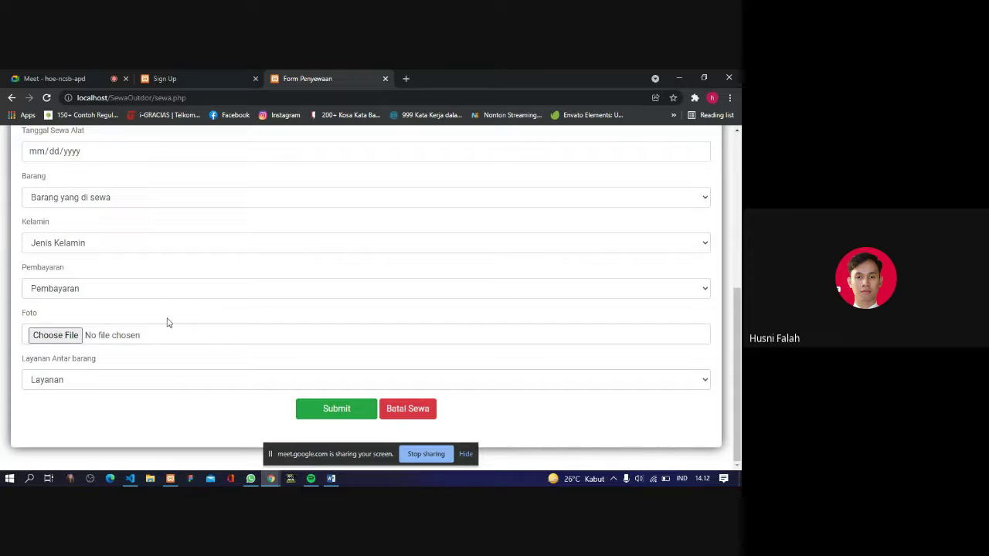
scroll(264, 301, up, 2)
scroll(267, 300, up, 3)
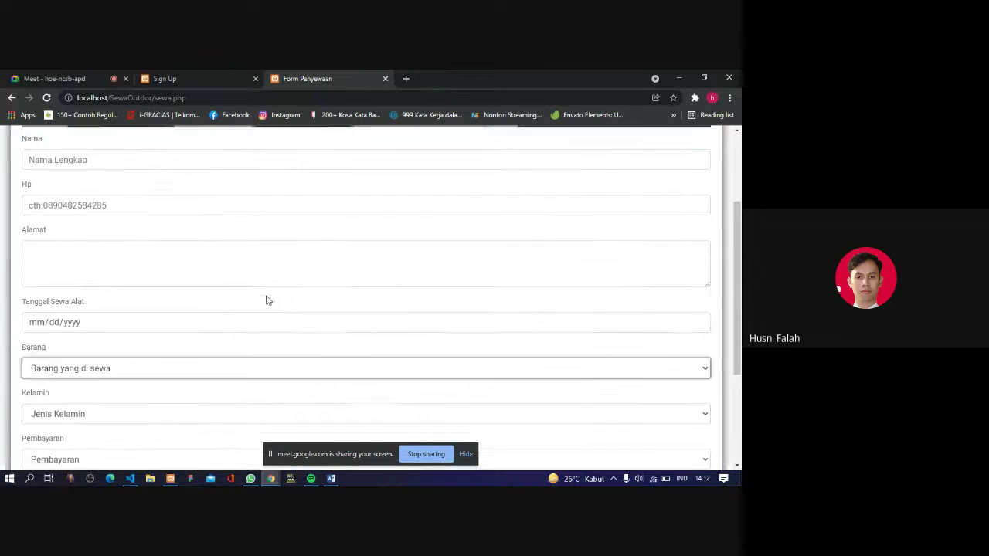
scroll(266, 297, down, 5)
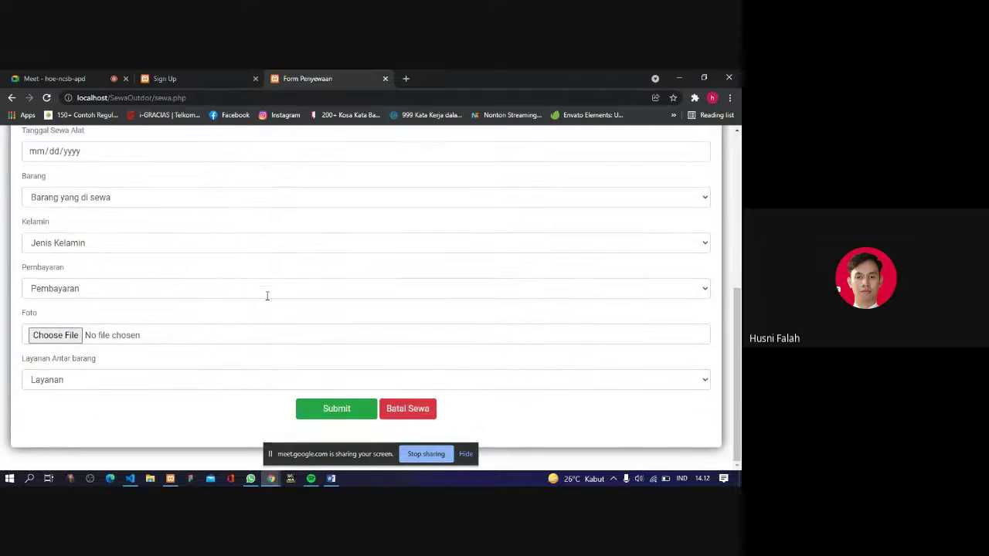
click(422, 409)
Review the first product's Pengembalian return form and leave it via Kembali without submitting.
scroll(420, 401, down, 4)
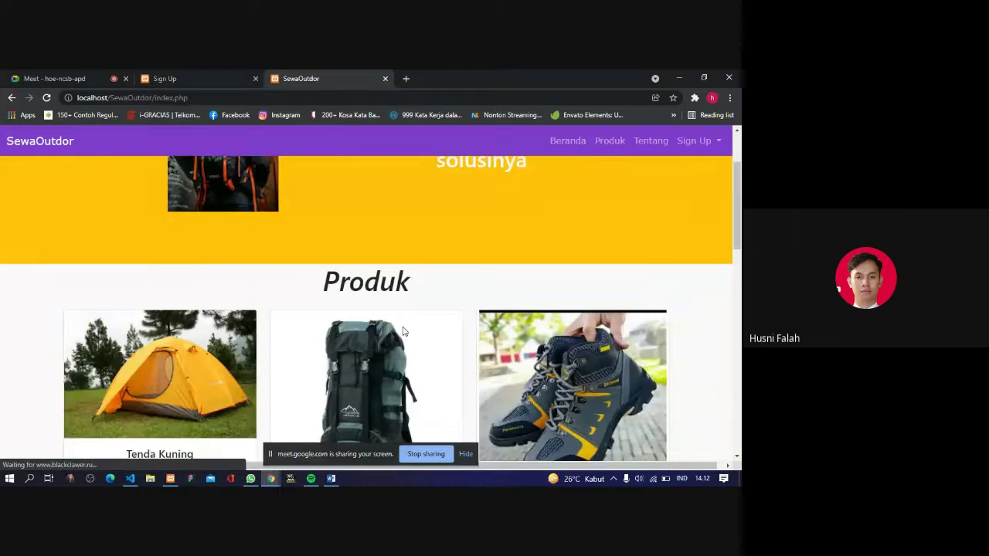
click(134, 331)
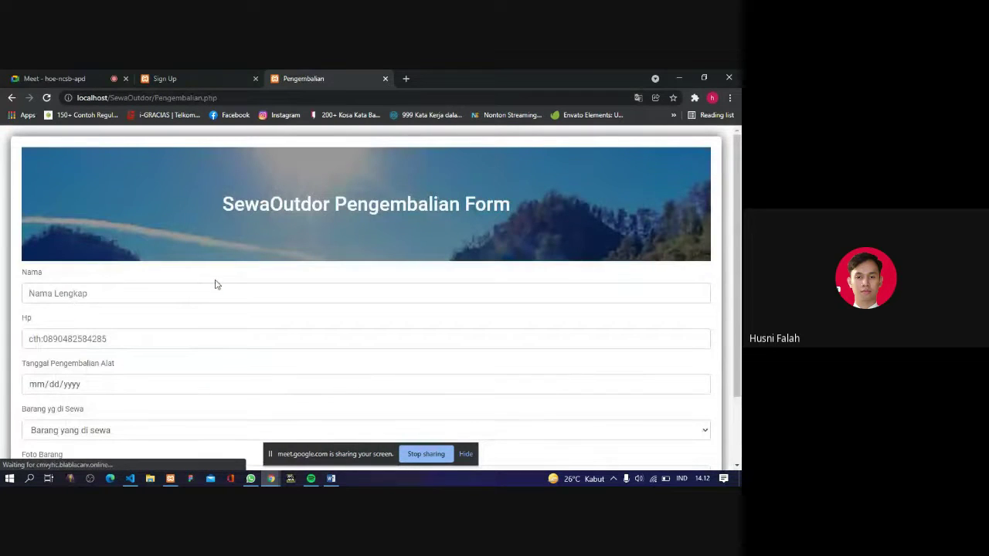
scroll(216, 282, down, 1)
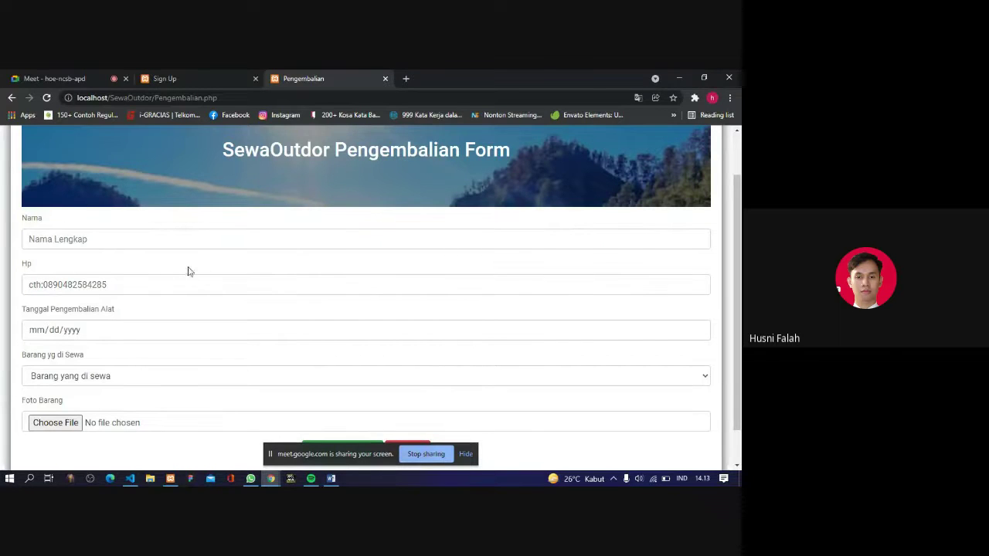
click(131, 239)
scroll(116, 338, down, 1)
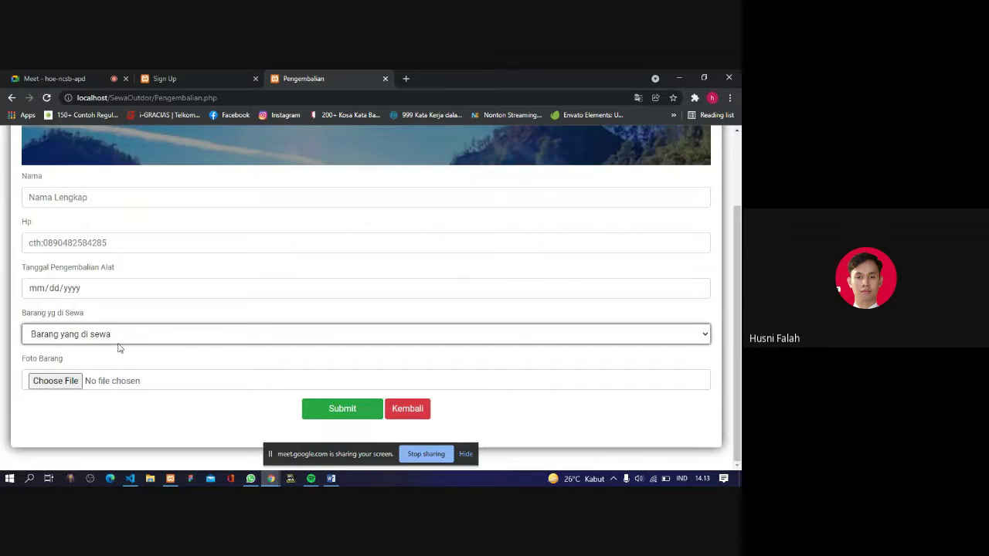
click(395, 414)
scroll(324, 348, down, 2)
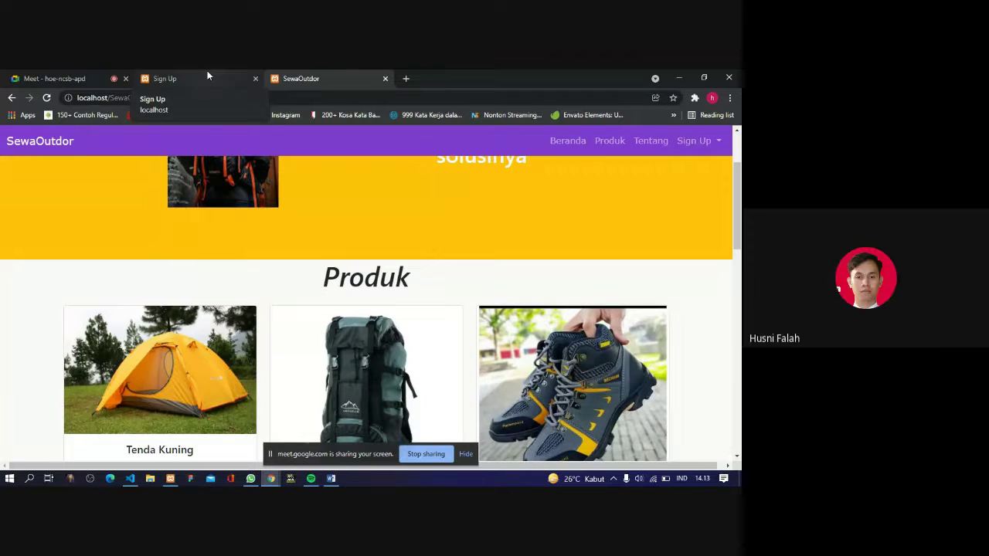
Sign into the SewaOutdor admin panel, dismissing the password warning.
click(207, 75)
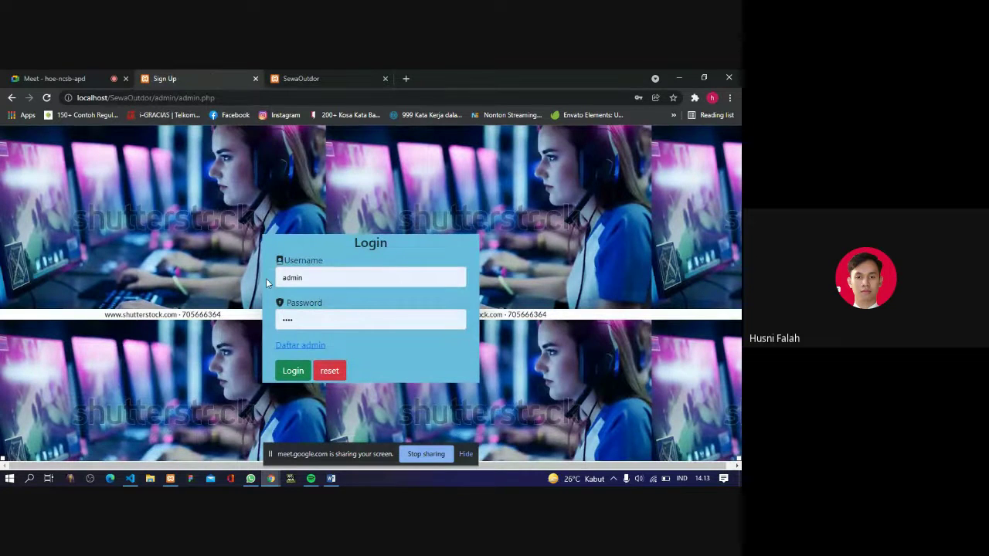
click(293, 372)
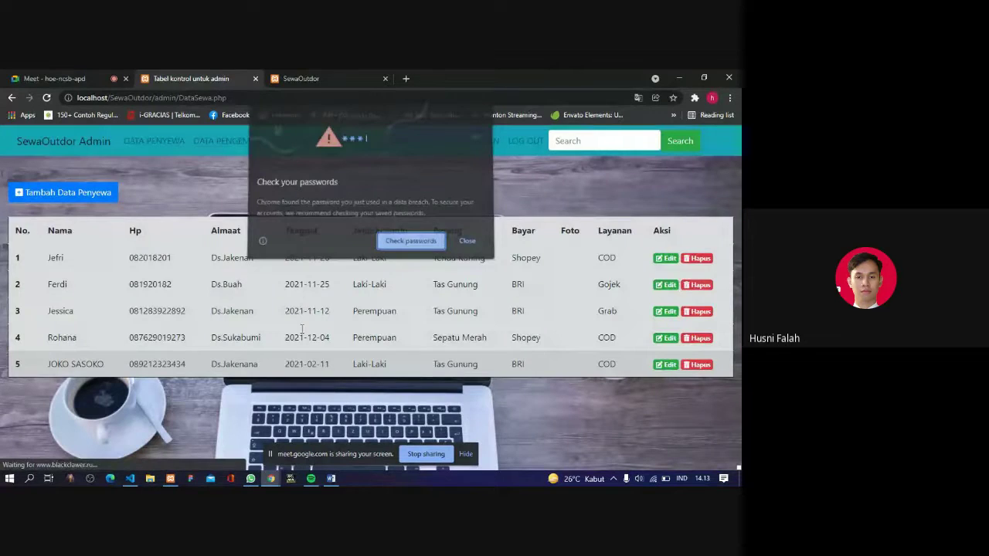
click(467, 241)
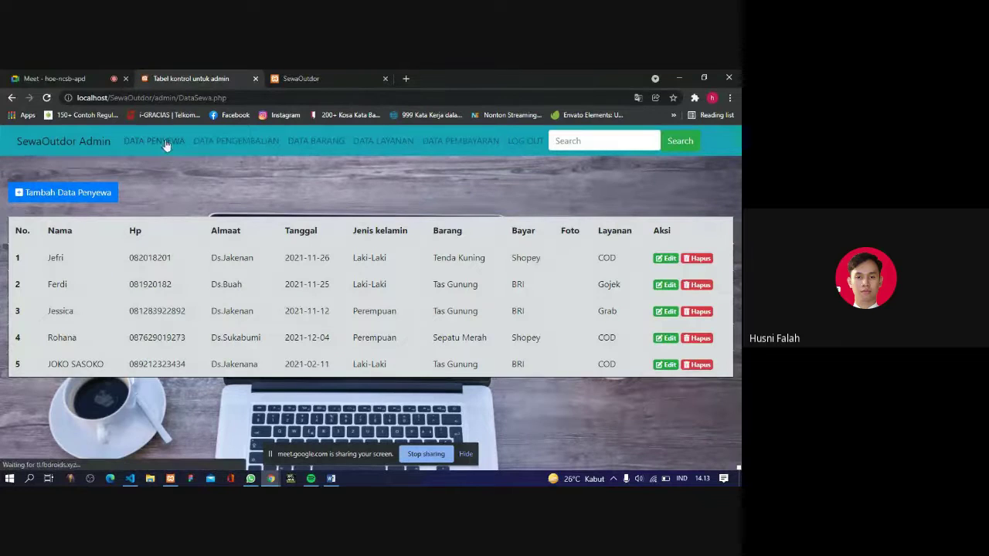
View the DATA PENGEMBALIAN, DATA BARANG, DATA LAYANAN and DATA PEMBAYARAN tables, then log out.
click(220, 141)
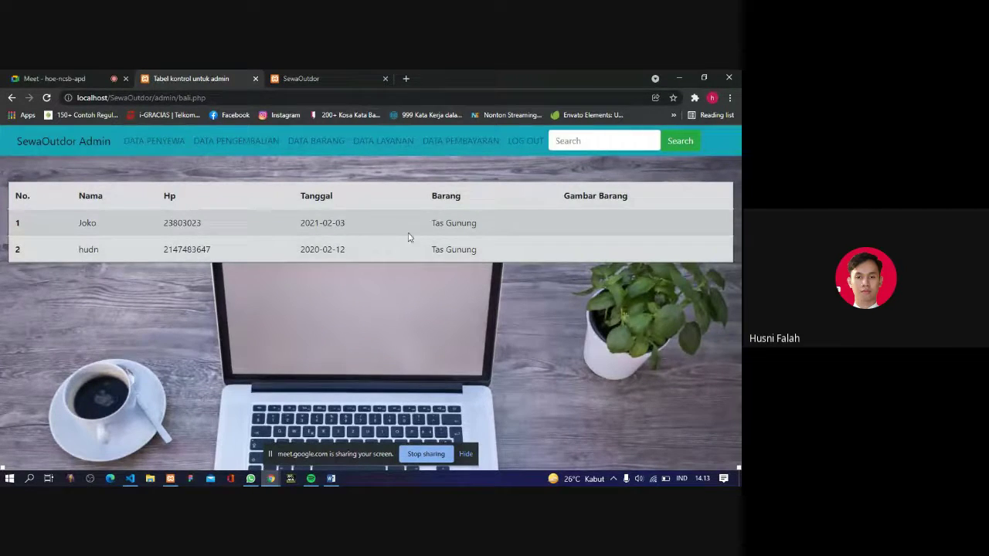
click(326, 146)
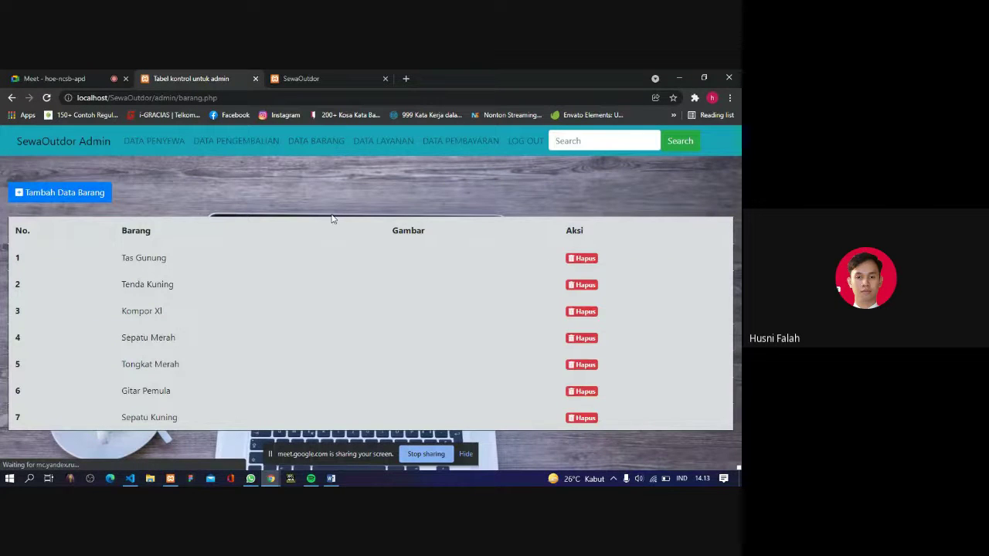
click(370, 147)
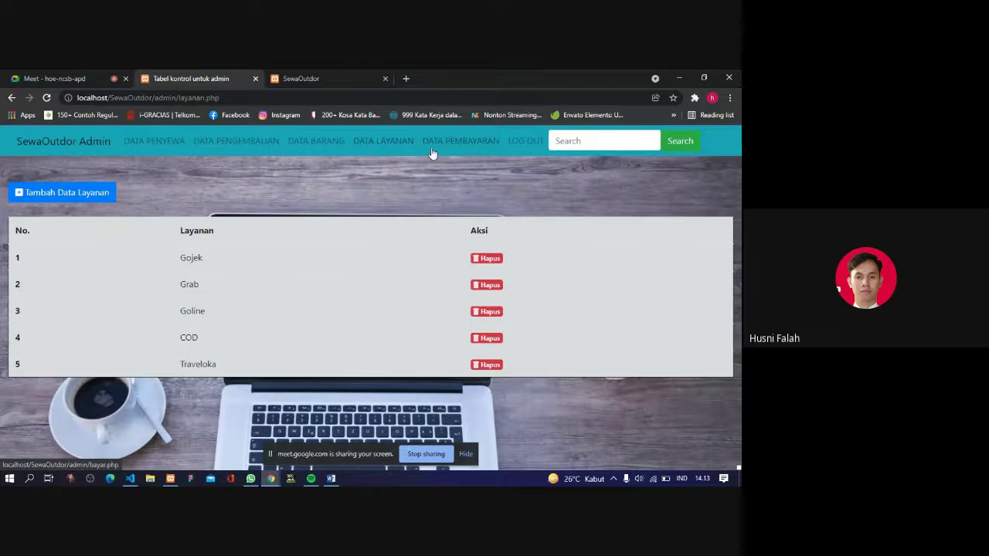
click(435, 153)
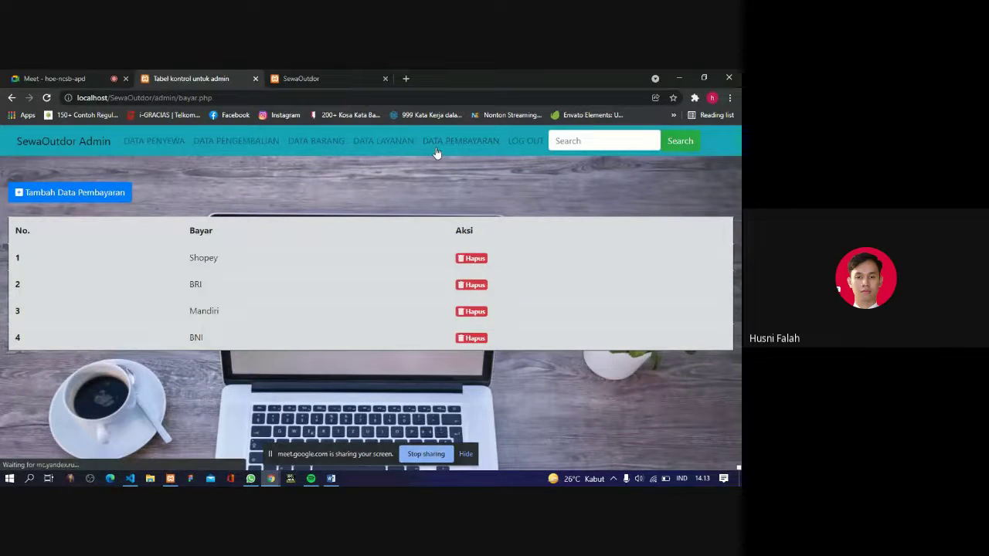
click(518, 145)
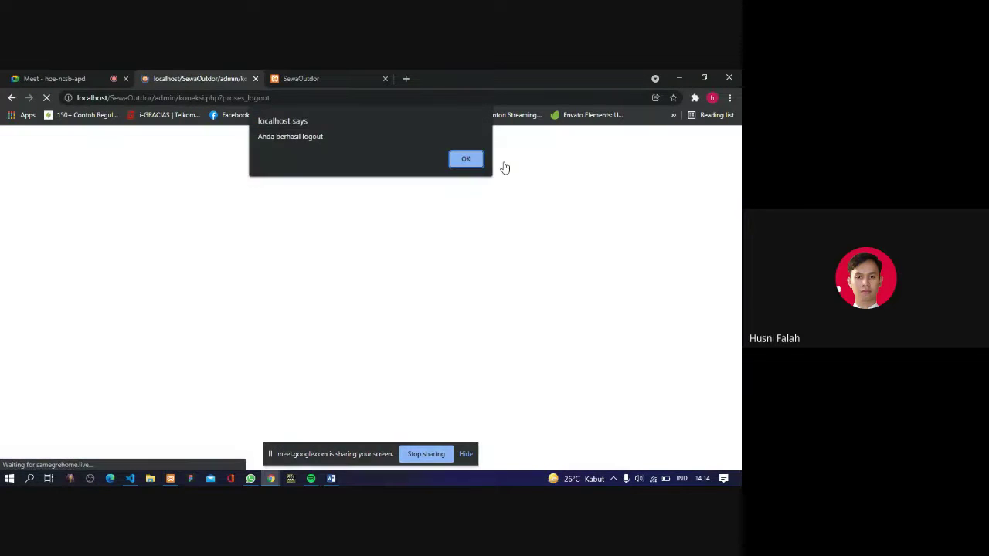
Acknowledge the admin logout, then log out of the SewaOutdor customer account too.
click(473, 161)
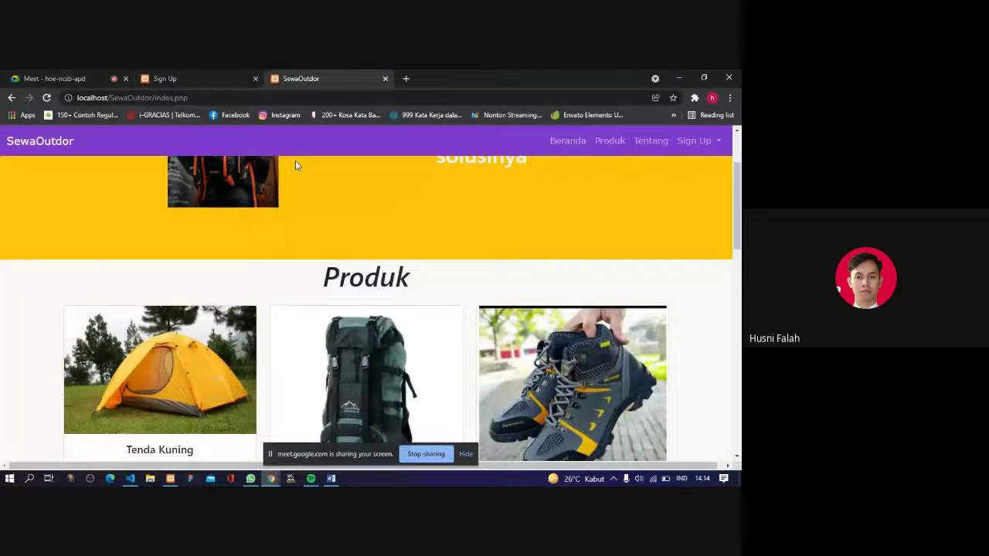
click(300, 78)
click(694, 146)
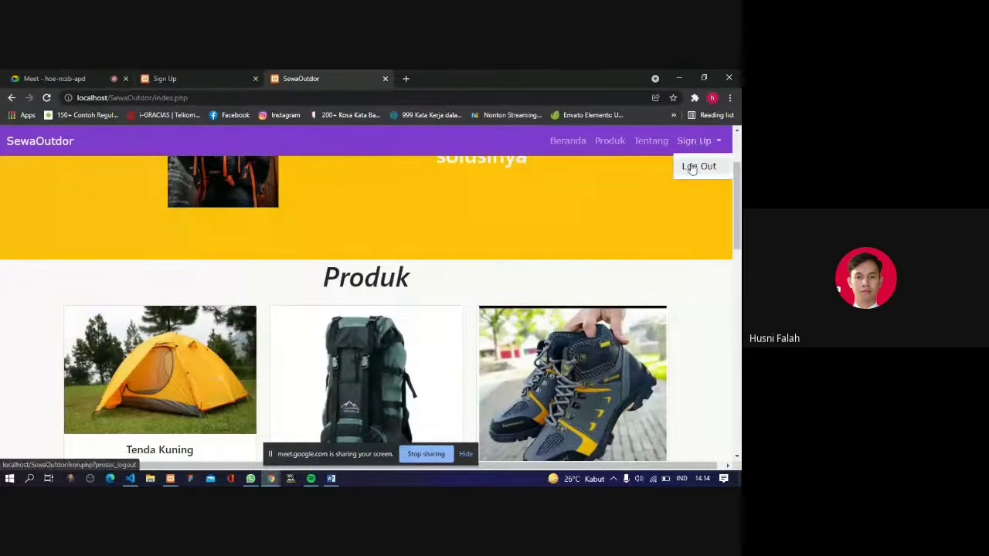
click(692, 165)
click(465, 160)
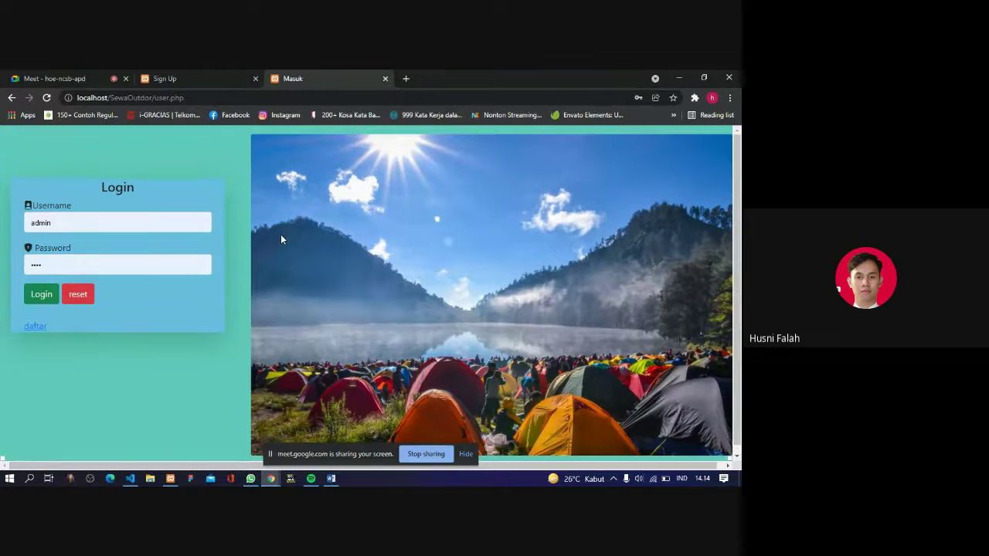
Return to the Meet tab and stop sharing the screen.
click(53, 78)
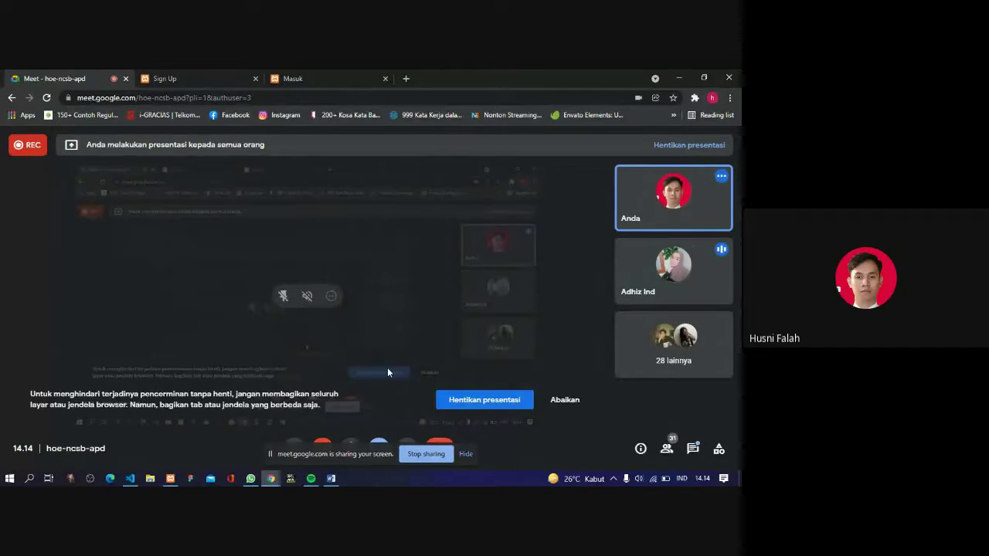
click(194, 73)
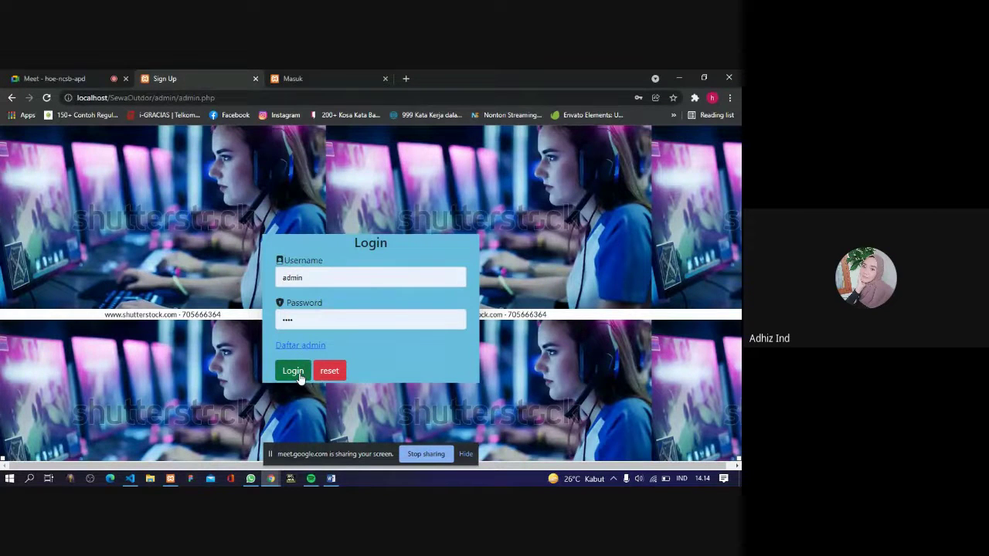
click(22, 77)
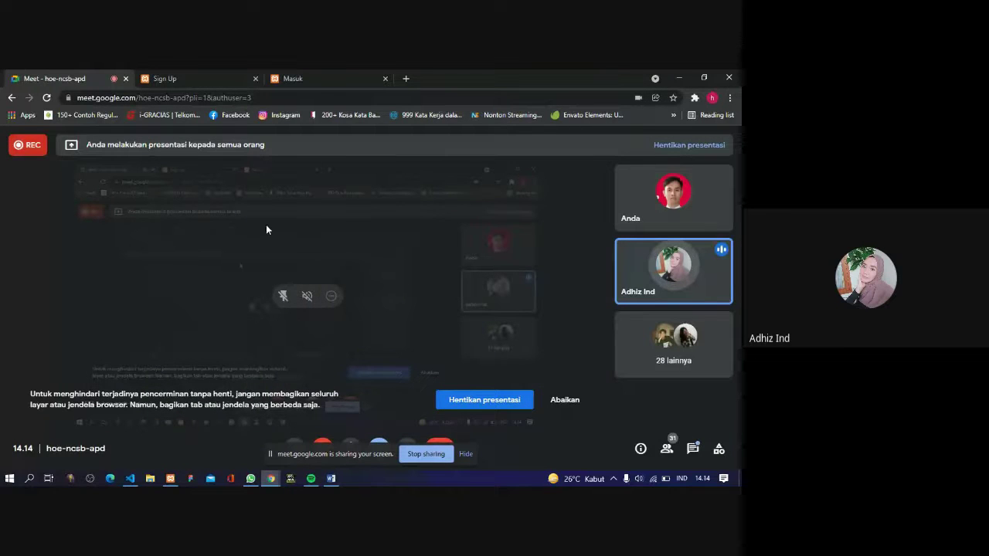
click(419, 456)
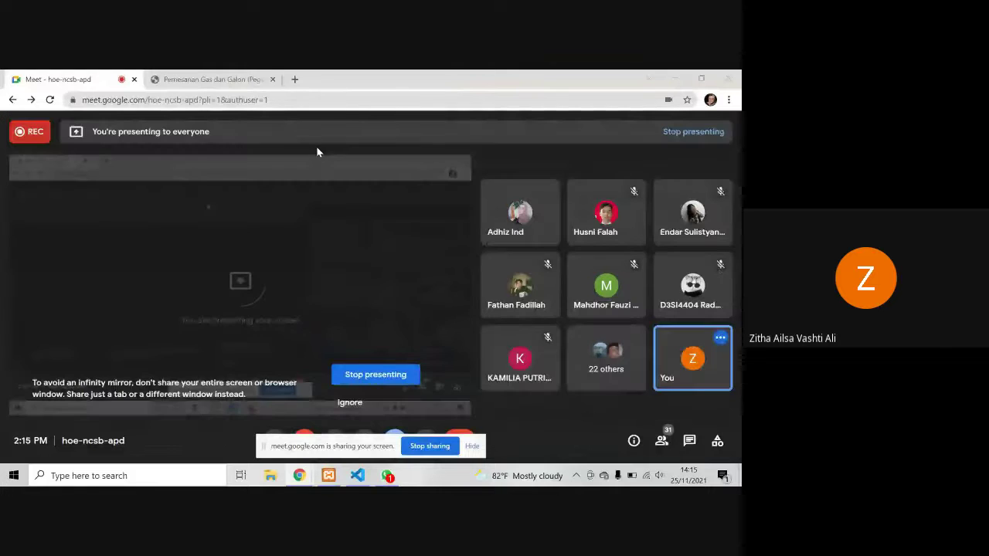
Log into Pegasus with a new username replacing admin, then open the REGISTRASI purchase form.
click(239, 75)
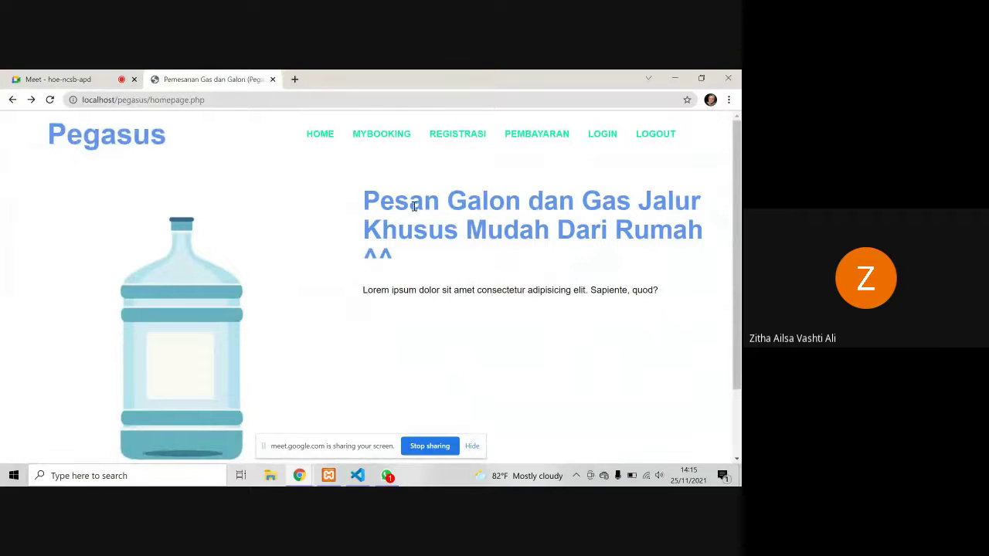
click(603, 135)
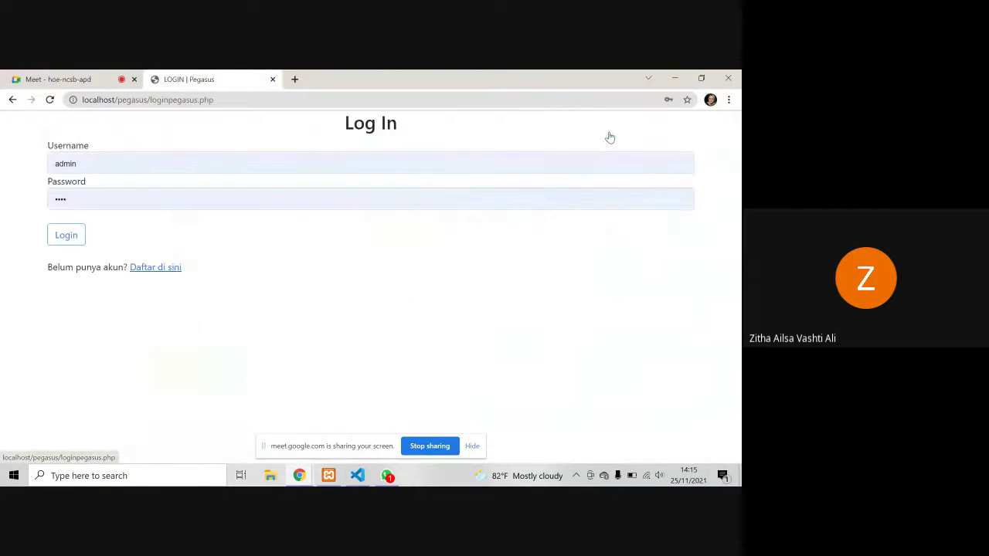
click(99, 159)
key(BackSpace)
key(BackSpace)
key(BackSpace)
key(BackSpace)
key(BackSpace)
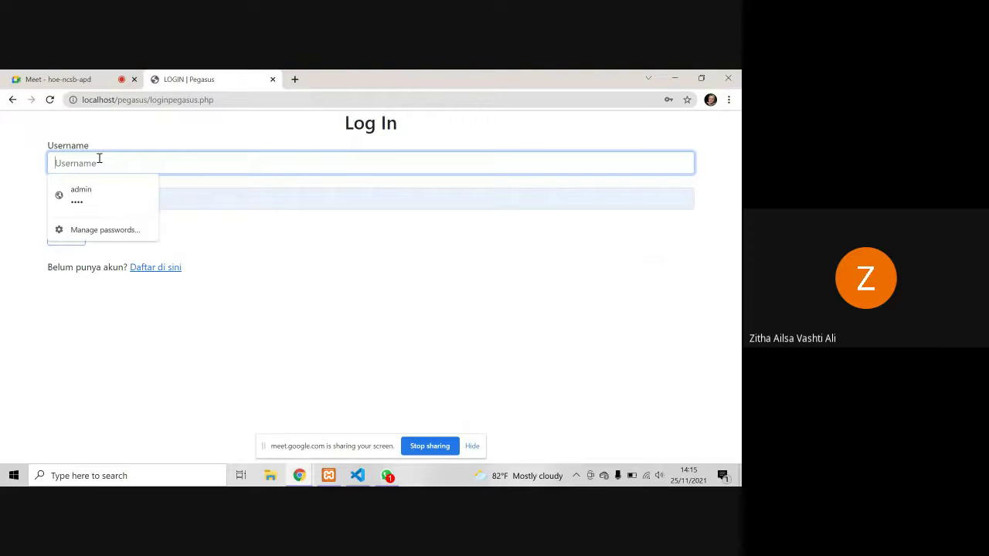
text(j)
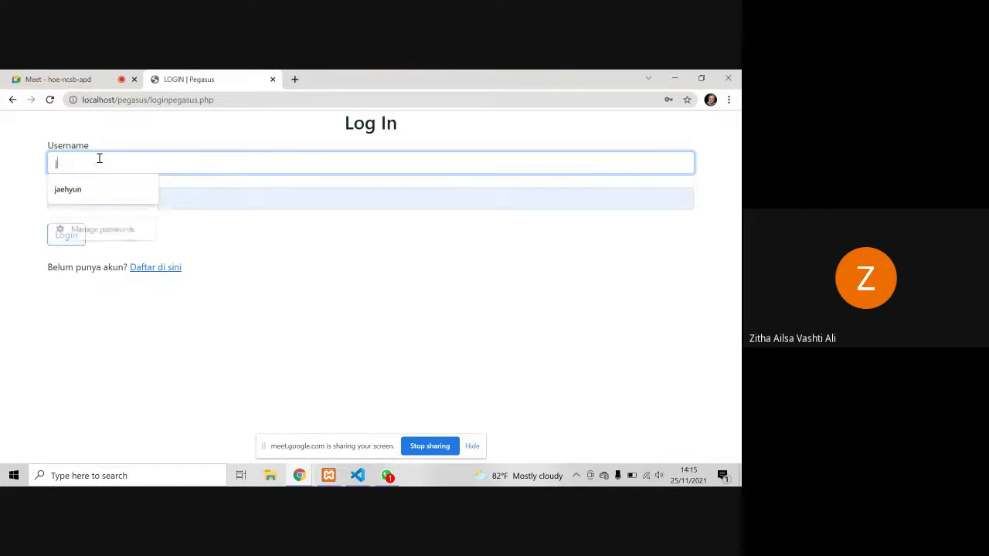
text(aehyun)
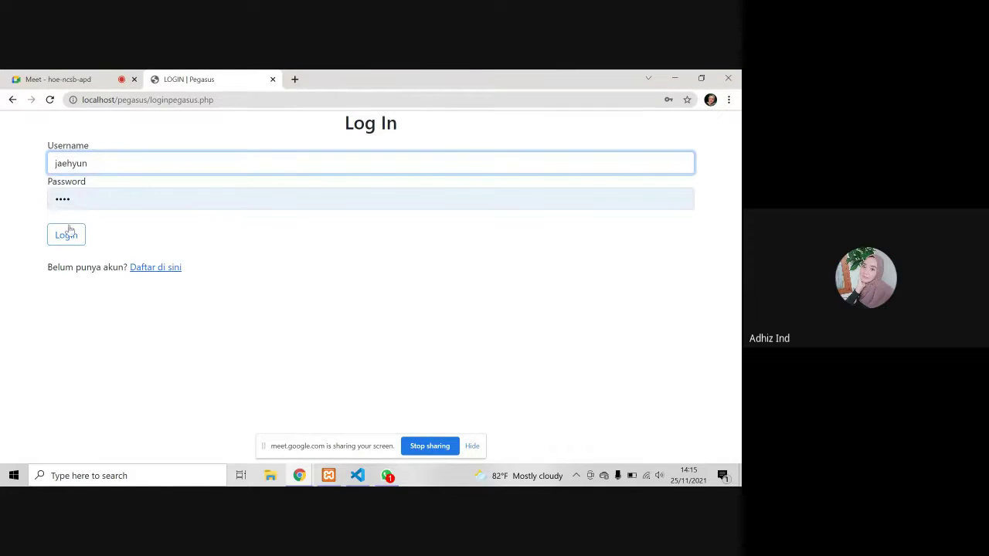
click(68, 234)
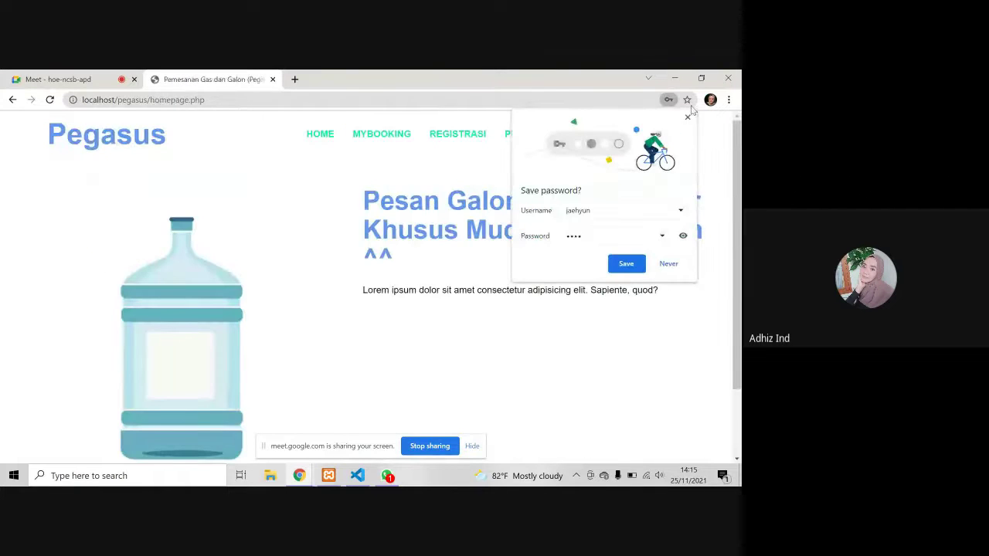
click(686, 120)
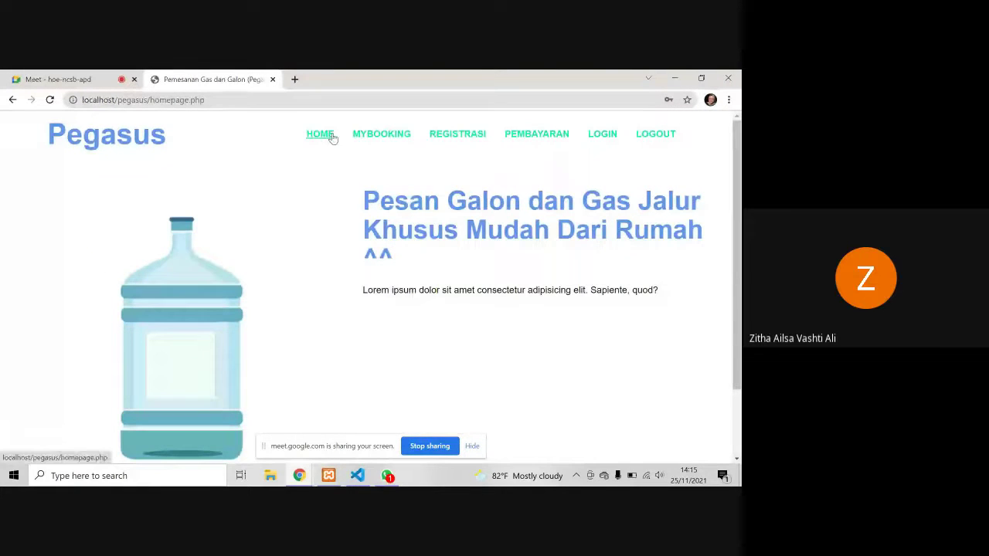
click(459, 135)
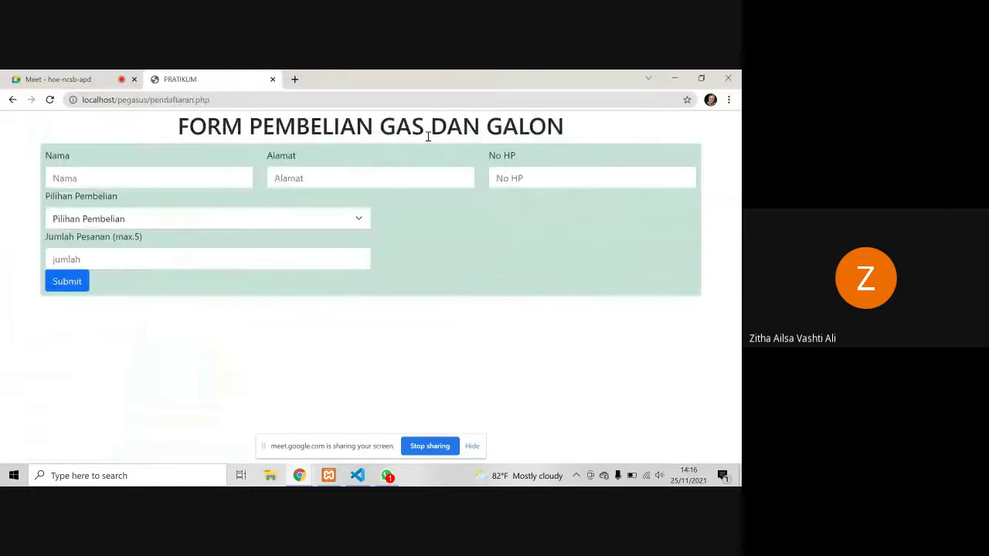
Fill Nama, Alamat and No HP with saved autofill entries.
click(178, 173)
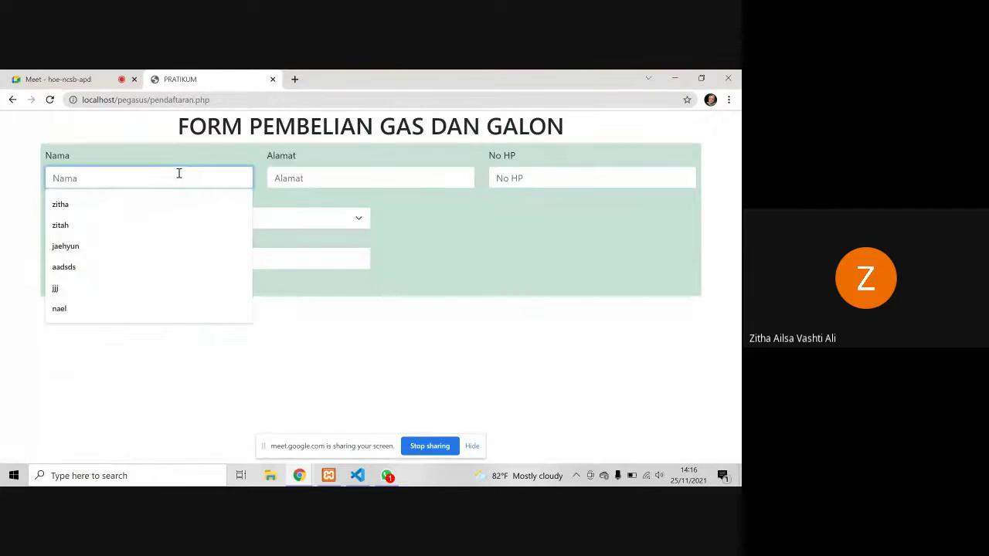
click(144, 248)
click(343, 176)
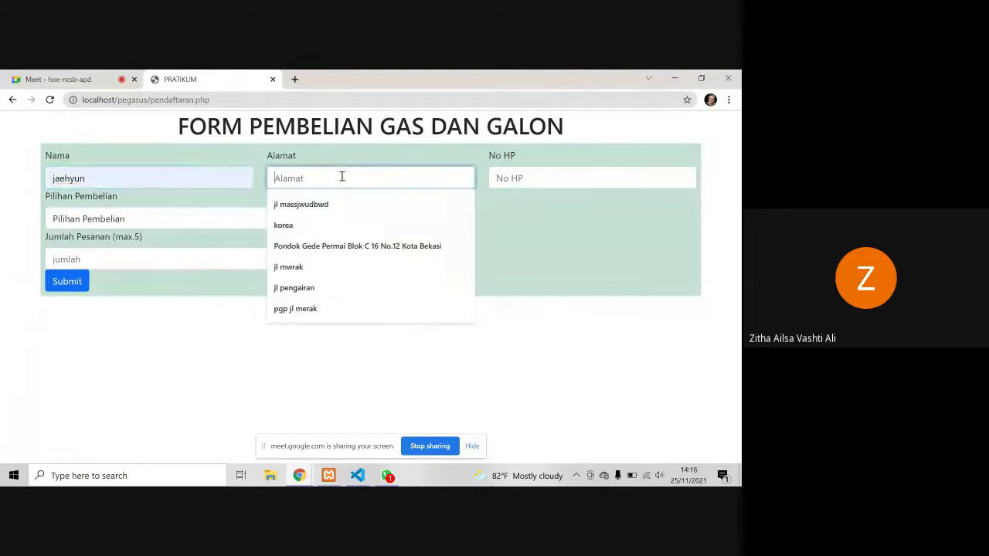
text(bojongsoang)
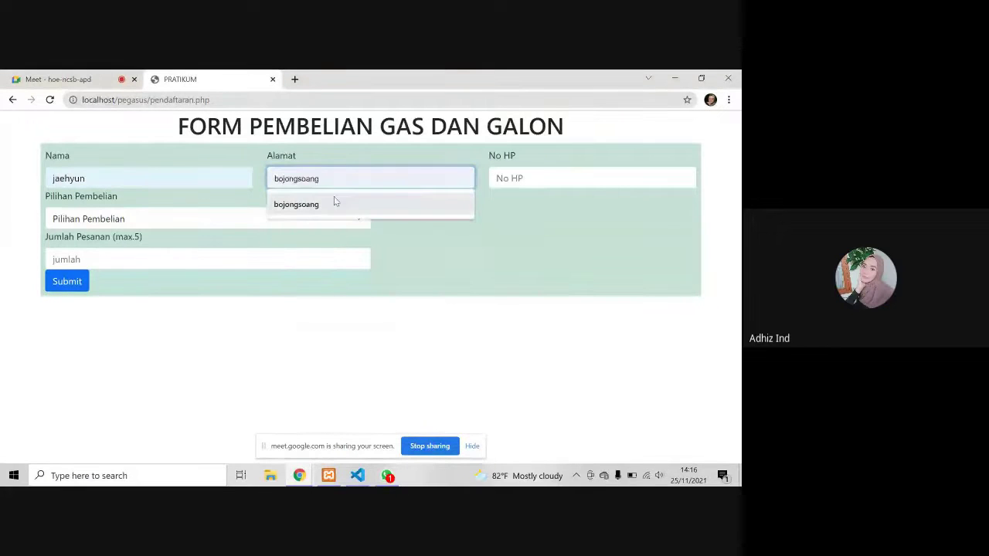
click(332, 202)
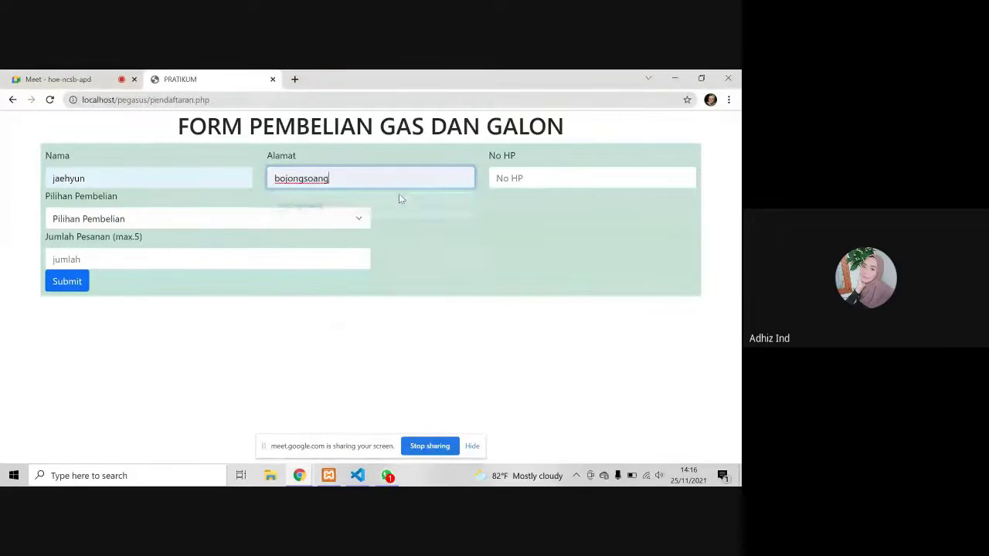
click(524, 177)
click(526, 202)
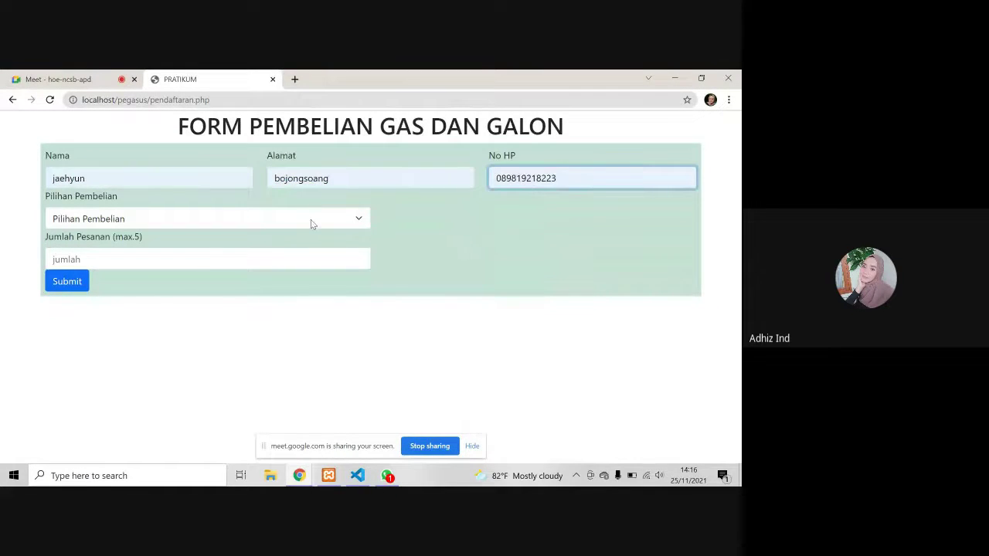
Order Galon with Jumlah 1, submit and confirm, then go back twice to the homepage.
click(310, 219)
click(295, 259)
click(249, 266)
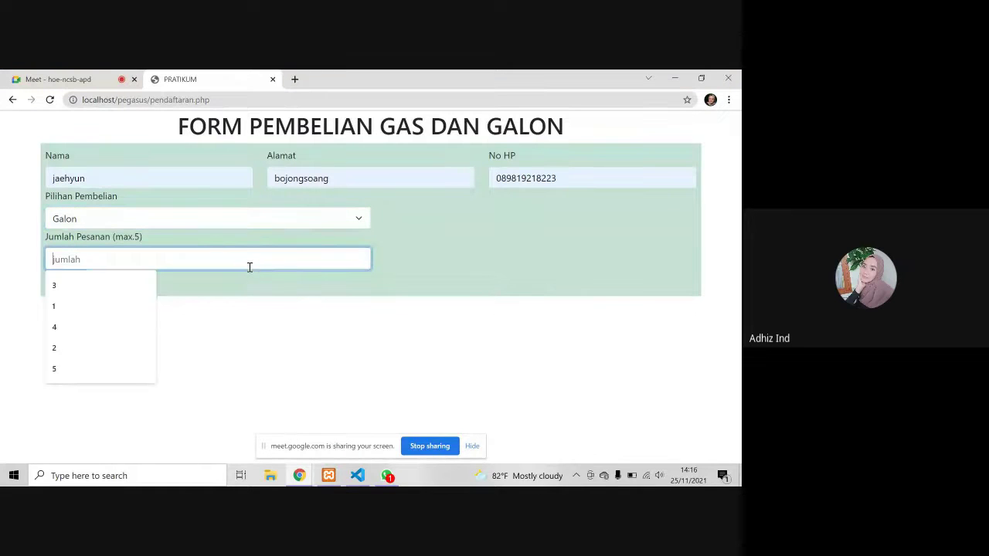
text(1)
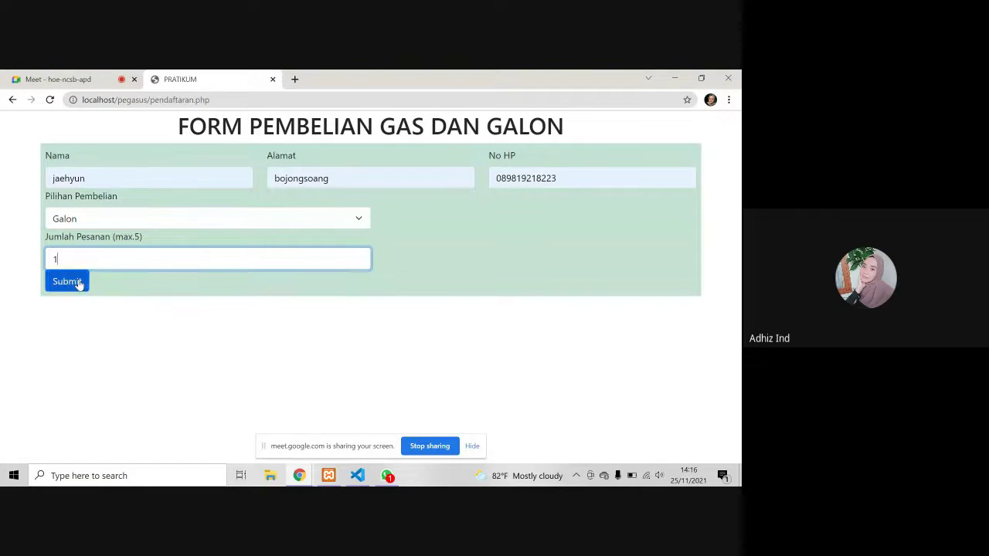
click(80, 283)
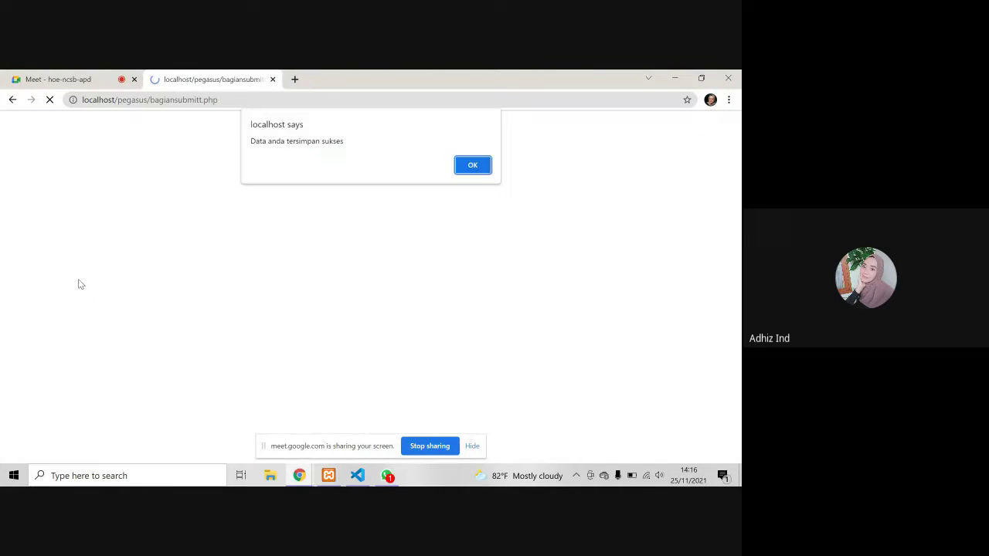
click(467, 165)
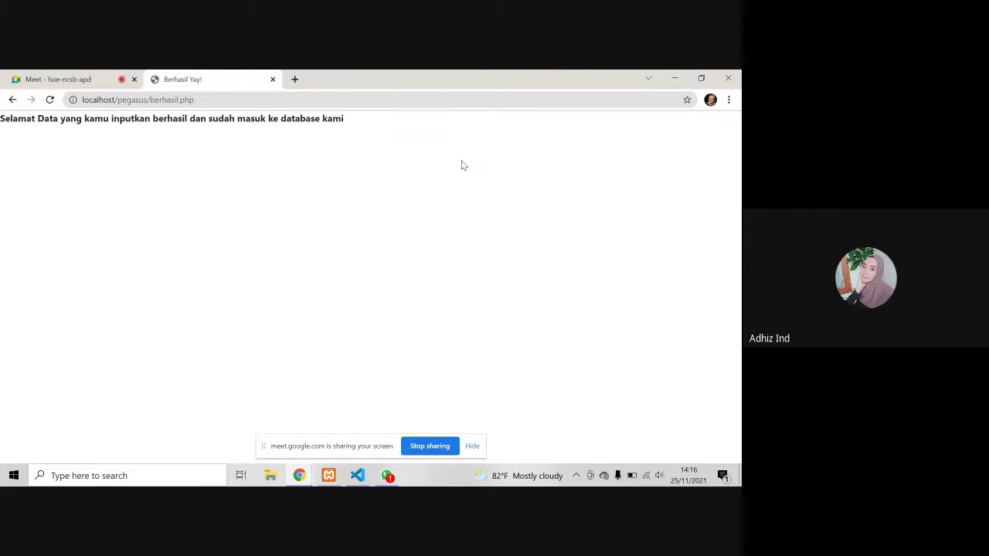
click(12, 100)
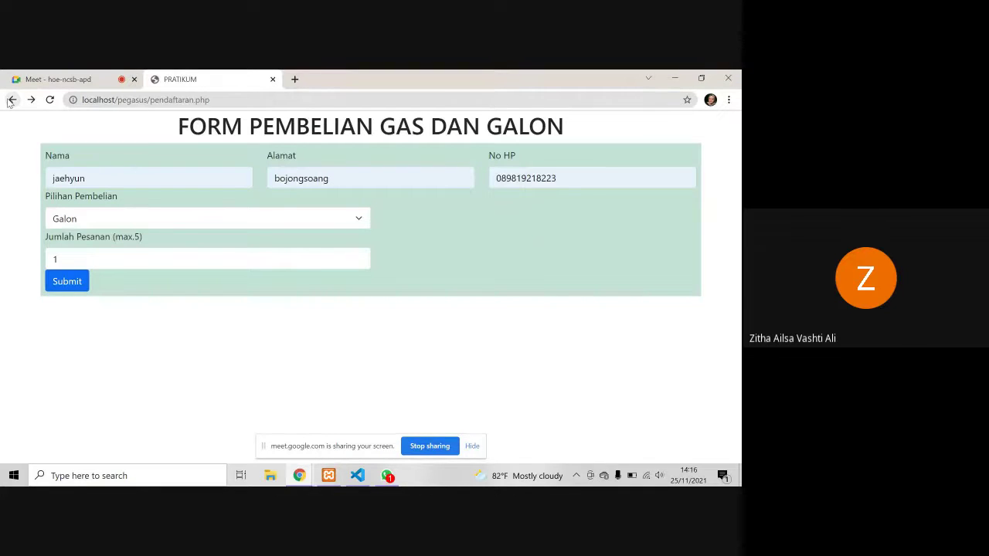
click(11, 99)
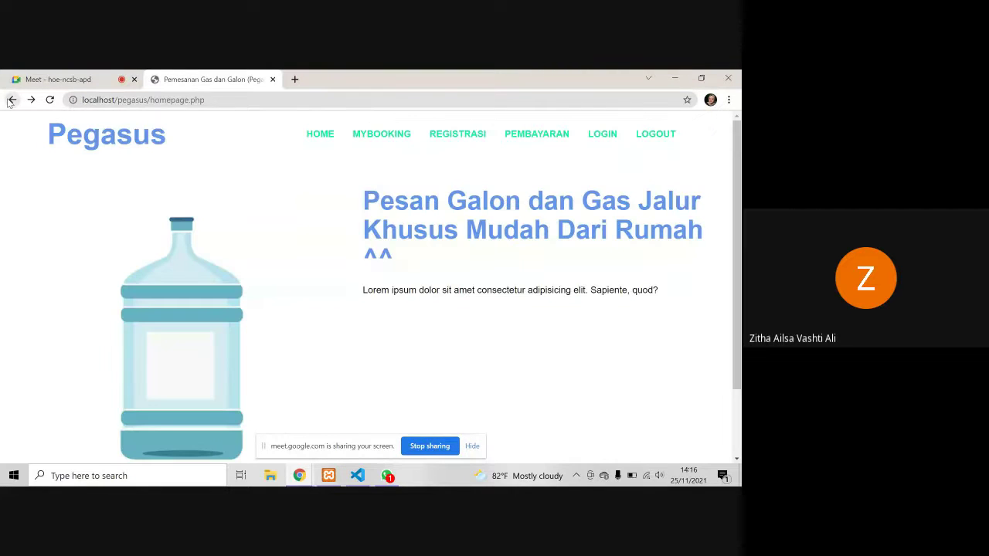
click(565, 137)
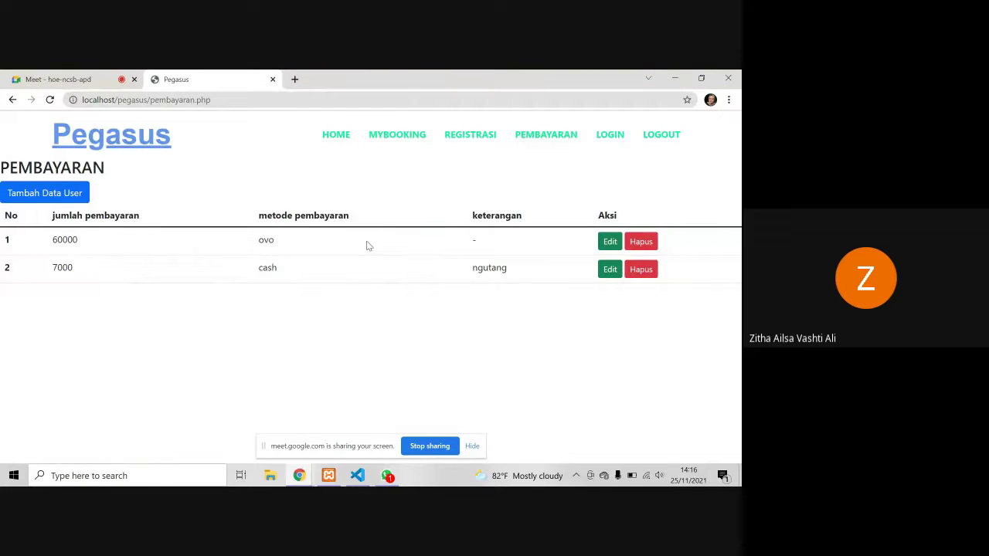
click(472, 447)
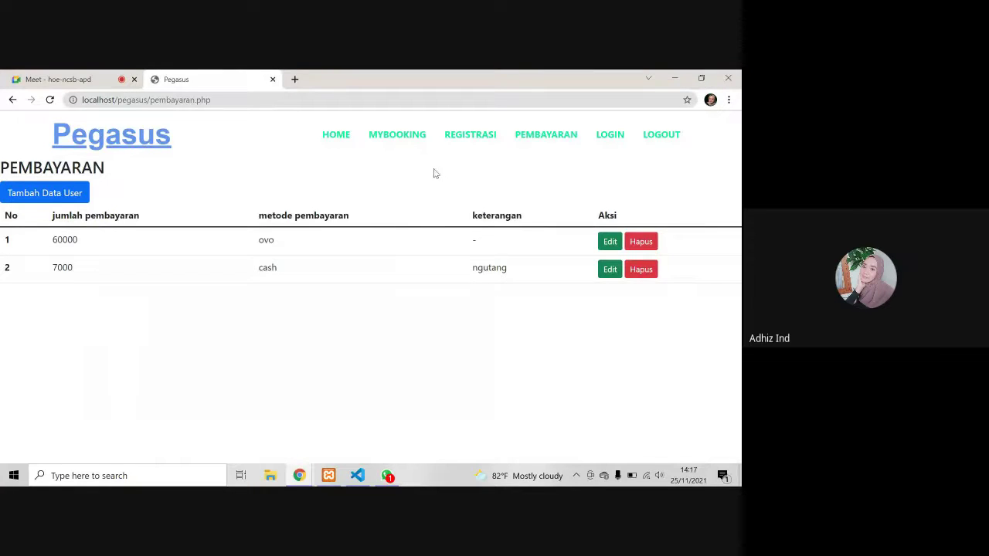
click(340, 137)
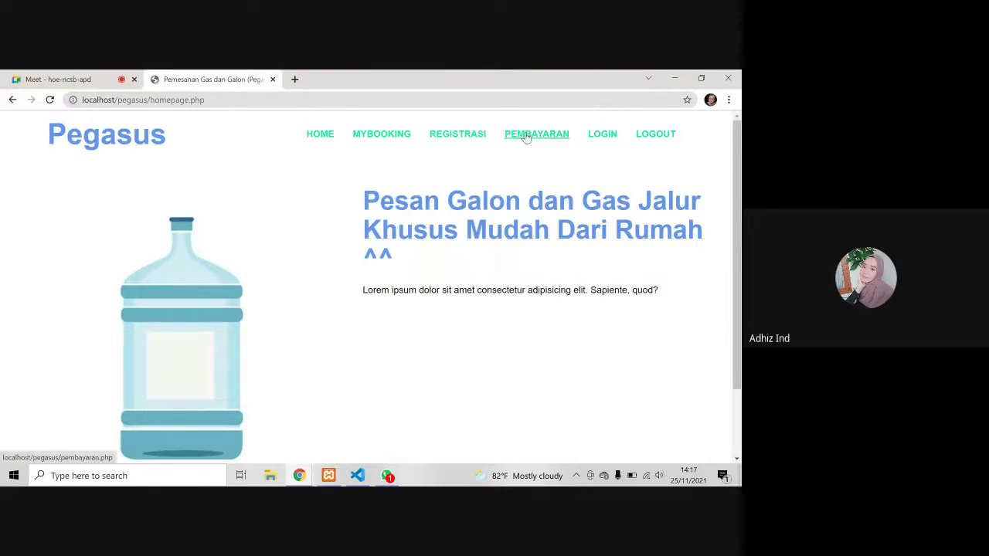
Show the Table Data Pegasus bookings table, return home, then stop the Meet screen share.
click(388, 139)
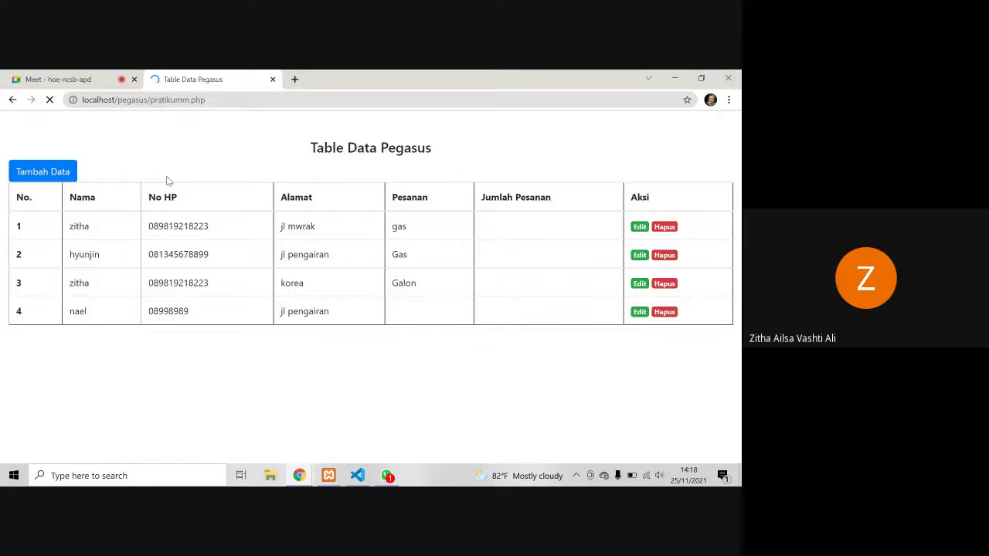
click(12, 101)
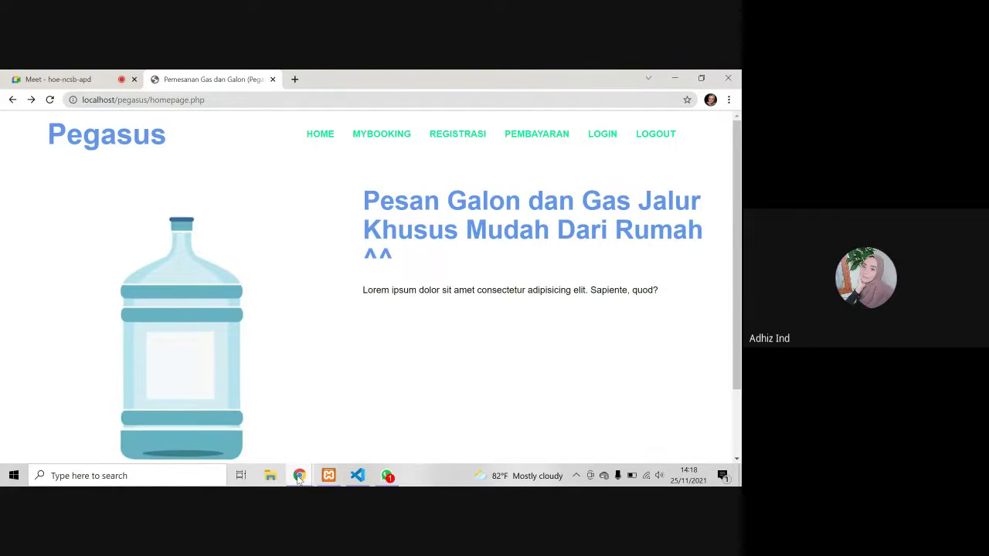
mouse_move(299, 475)
click(344, 429)
click(416, 448)
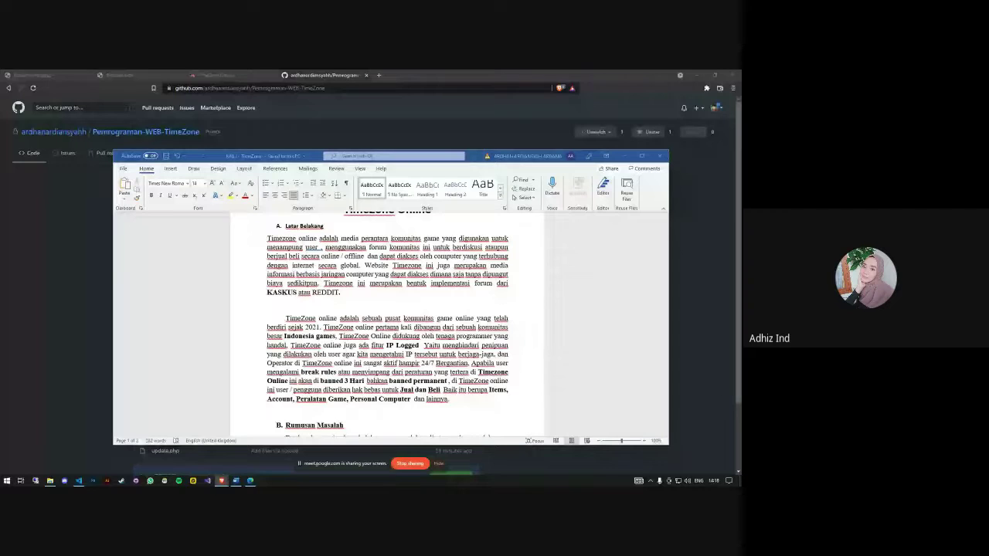
Minimize the Word report and switch to the TimeZone Online browser tab.
click(624, 156)
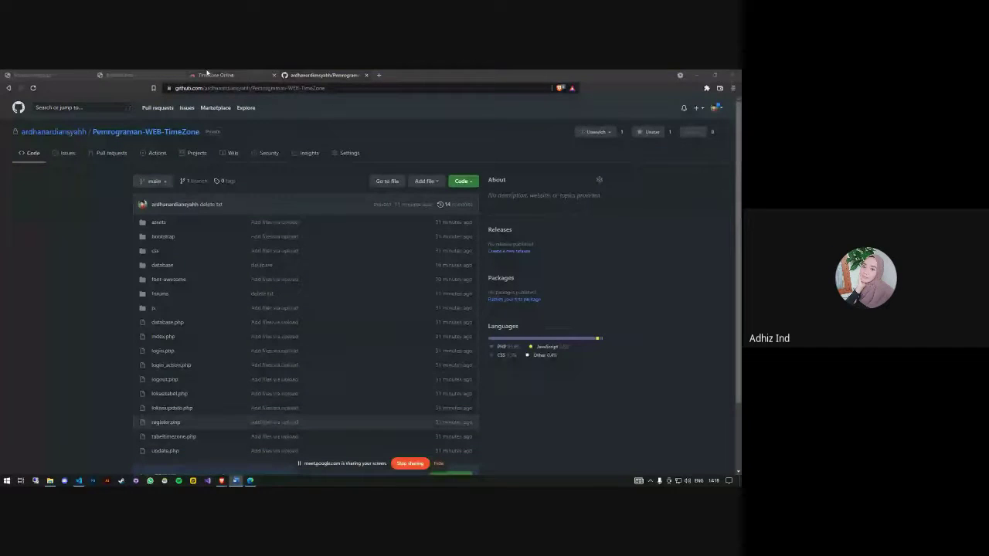
click(217, 75)
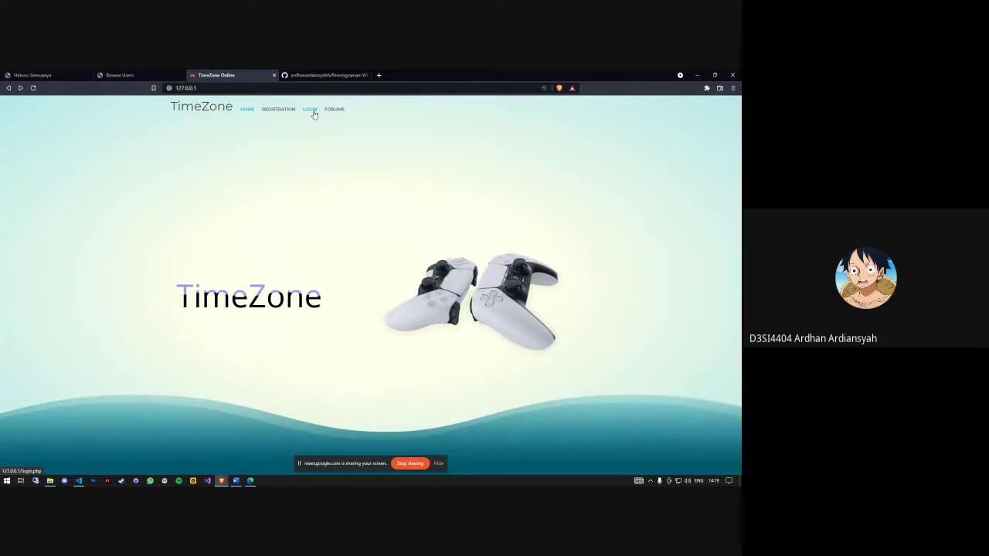
Show TimeZone's member table via LOGIN, then TABEL LOKASI, and log out to the Login Form.
click(311, 110)
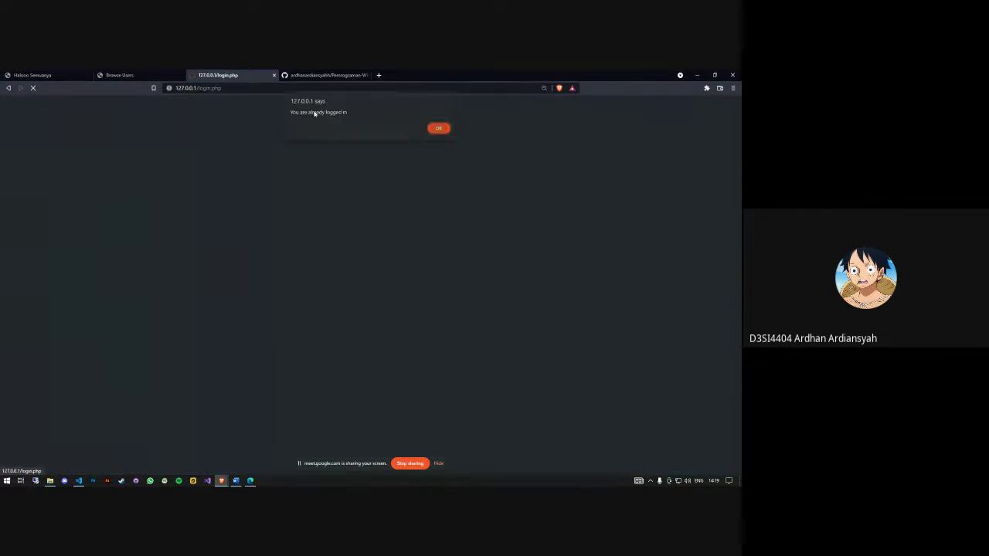
click(438, 132)
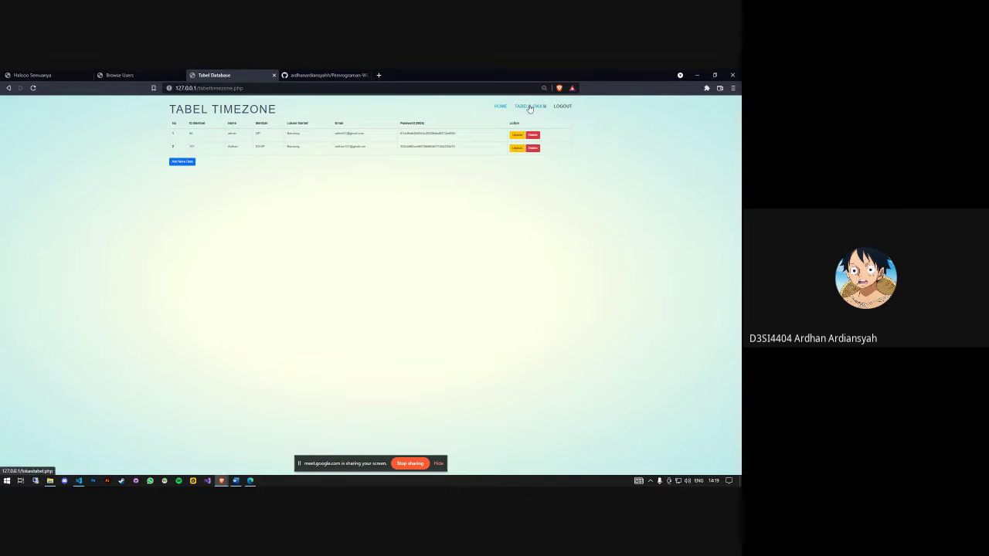
click(529, 108)
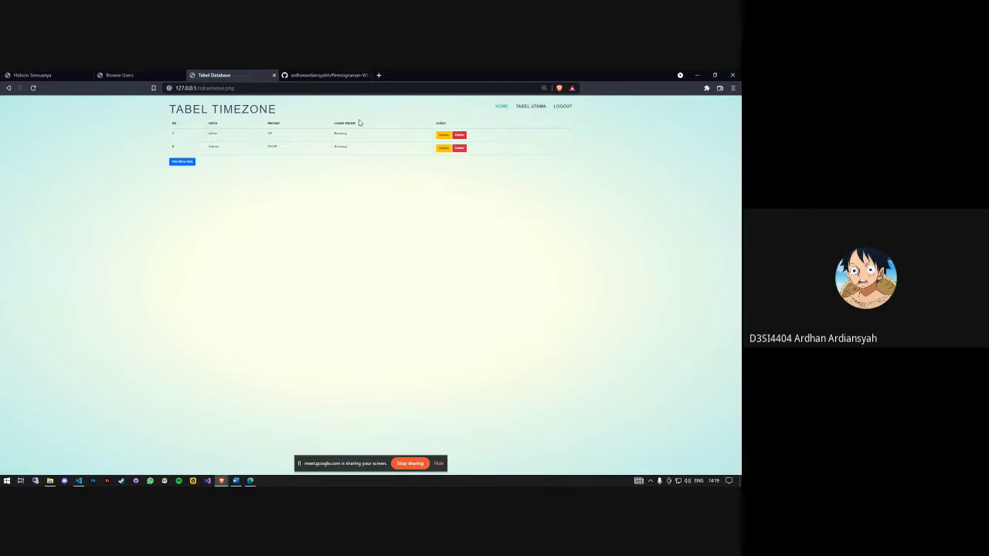
click(569, 110)
click(438, 131)
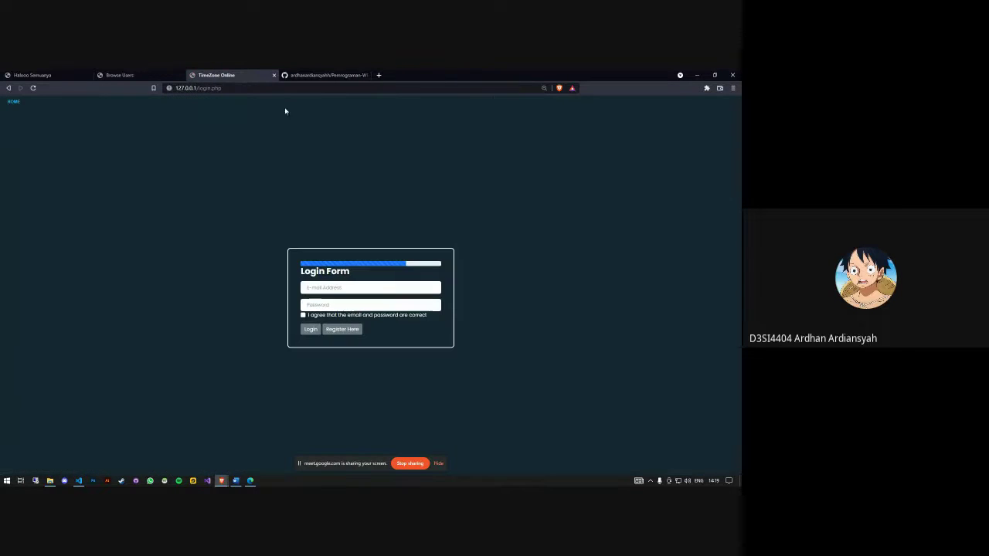
Return to the TimeZone home page, dismiss the login notice, and try a saved admin login.
click(12, 101)
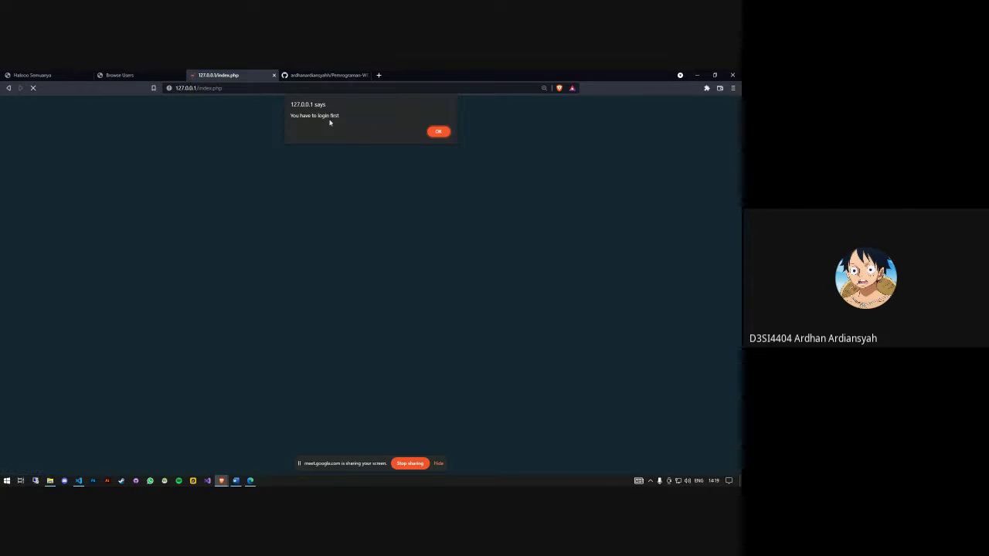
click(445, 134)
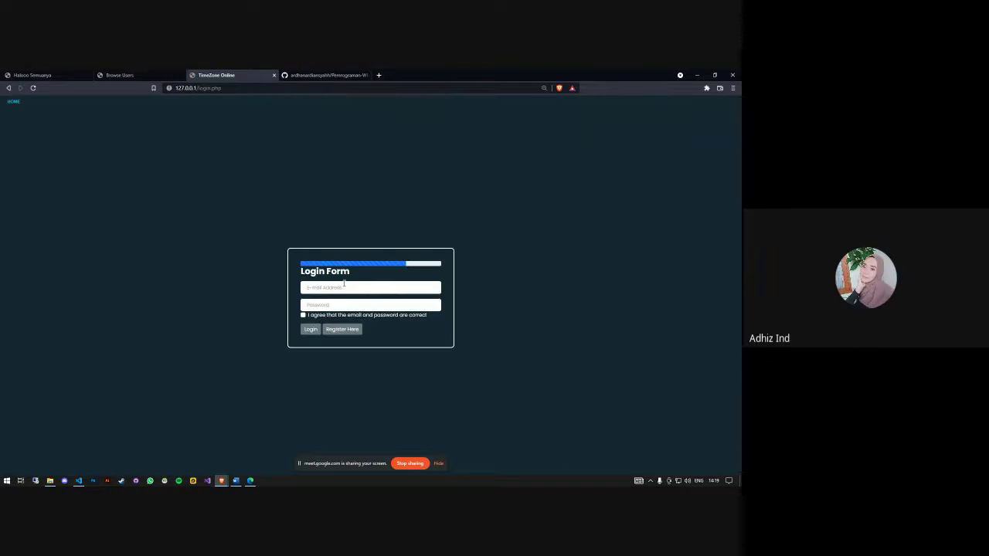
click(344, 283)
click(313, 302)
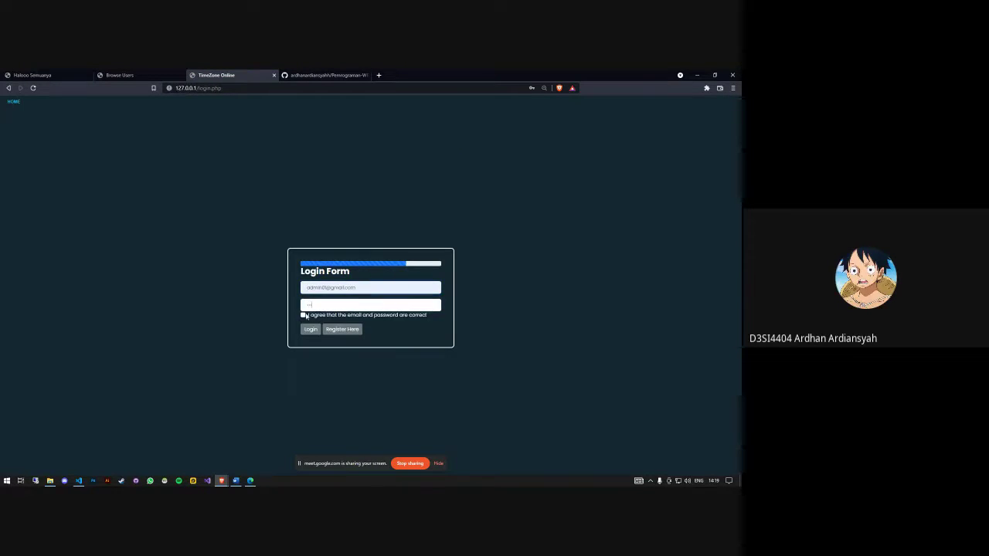
click(302, 316)
click(310, 329)
Retry with the first saved admin login, which is rejected as wrong credentials.
click(439, 132)
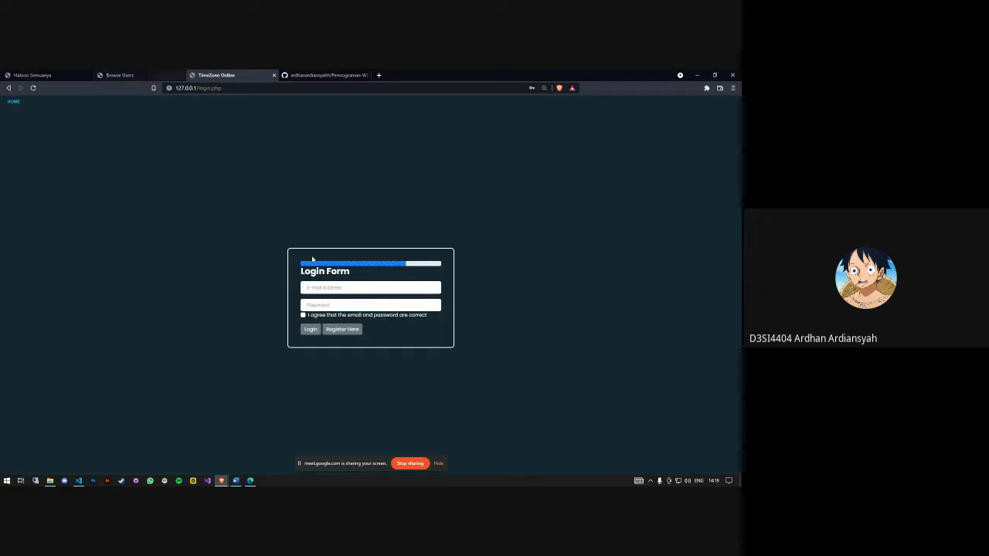
click(321, 288)
click(327, 305)
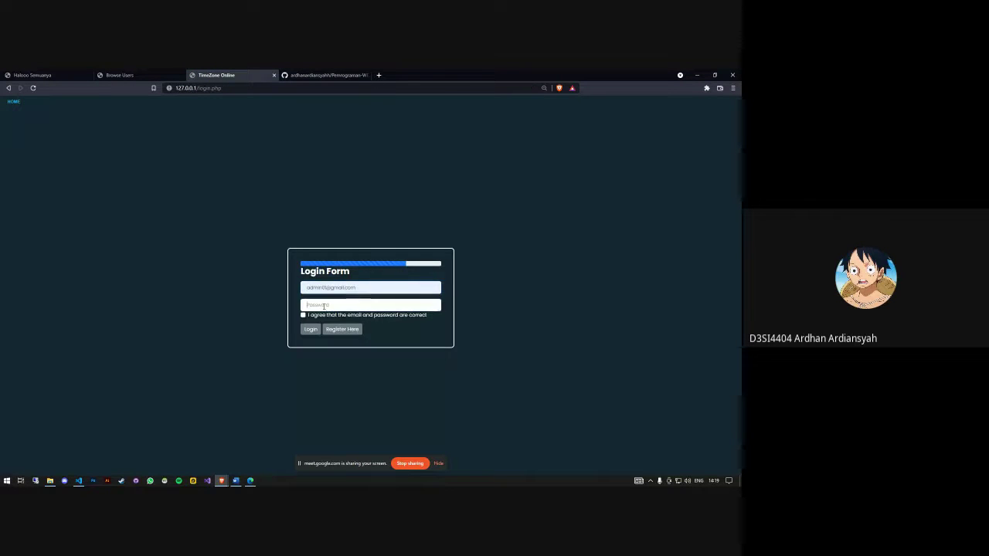
click(303, 315)
click(310, 328)
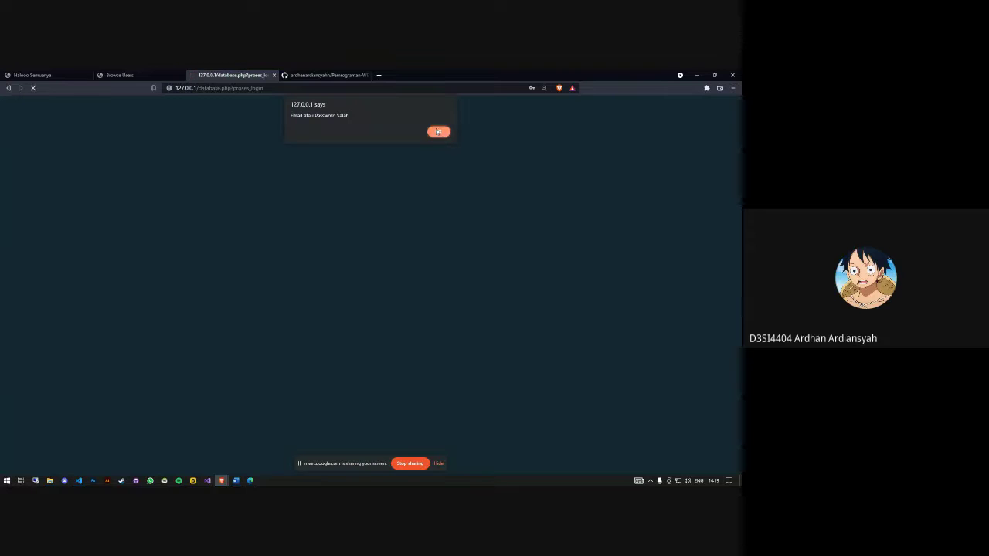
click(438, 132)
Try the second saved admin login, dismiss the 'Email atau Password Salah' error, then go to Register Here.
click(333, 288)
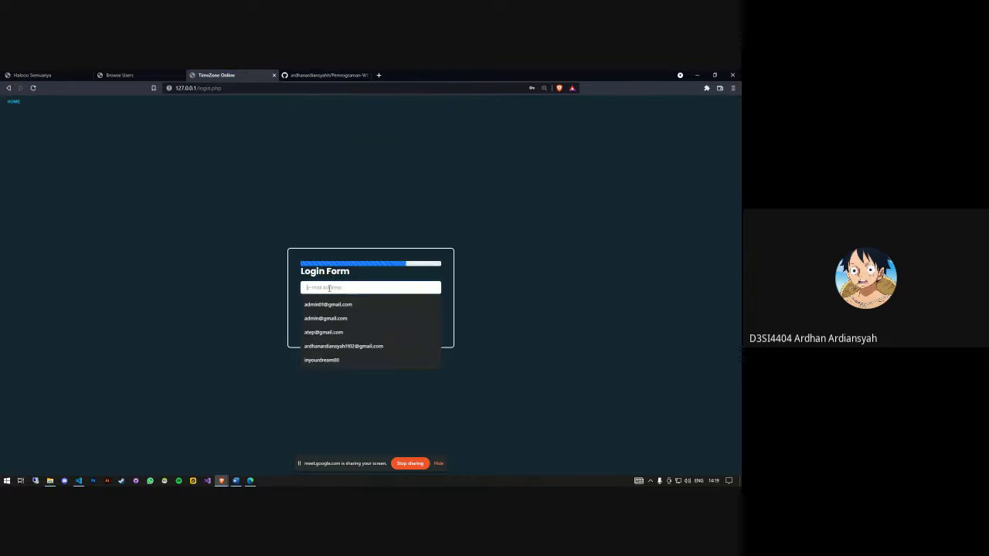
click(322, 315)
click(303, 315)
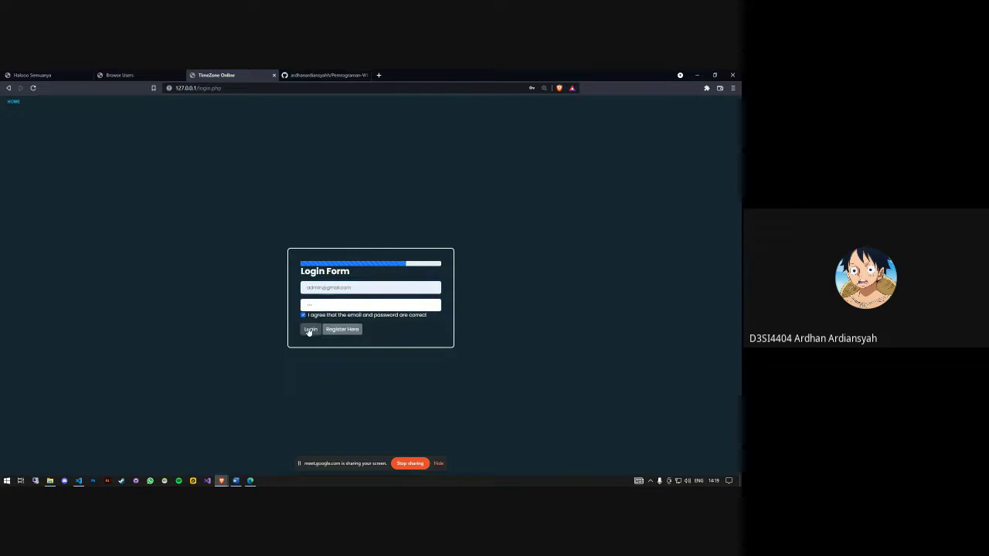
click(309, 329)
click(438, 130)
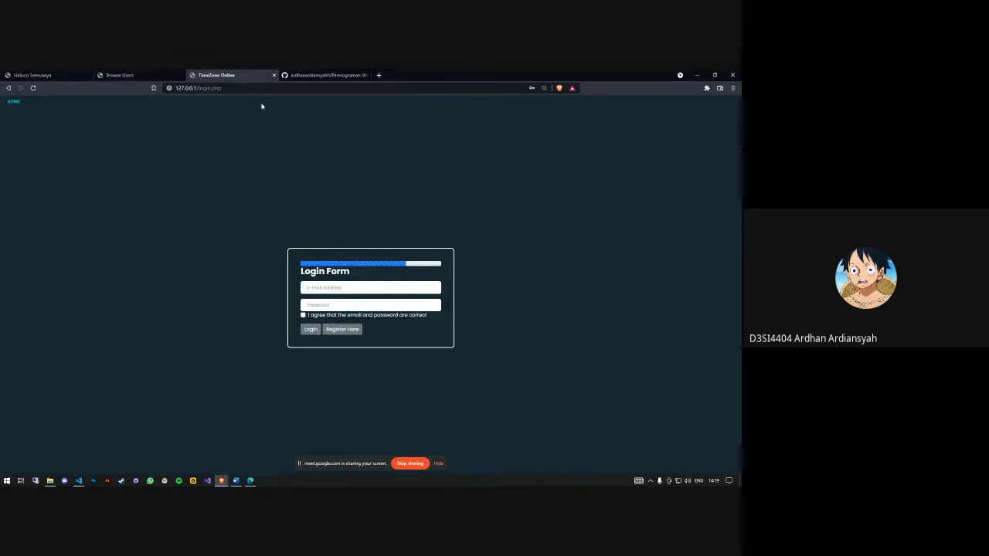
click(342, 329)
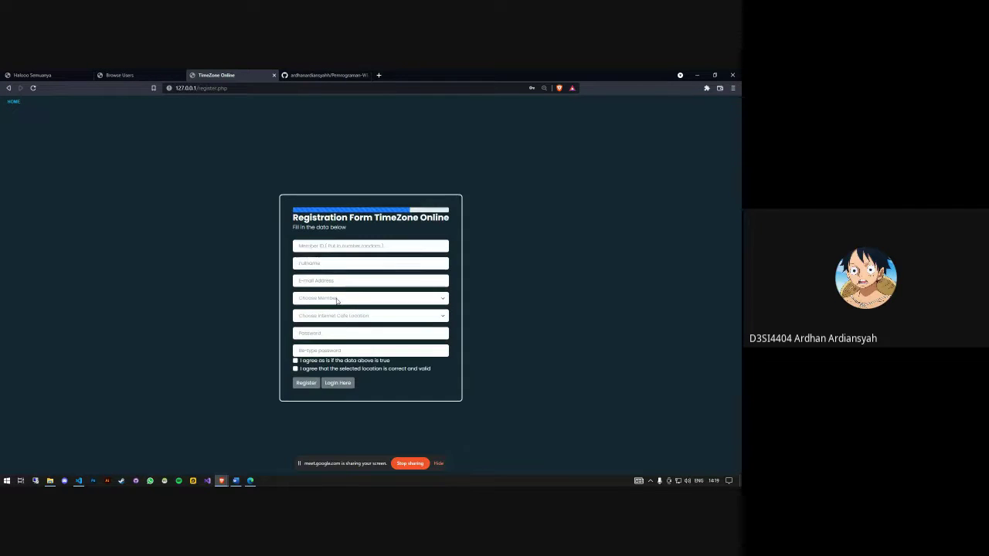
Autofill member ID 1001, the full name and a saved e-mail address.
click(332, 245)
click(316, 261)
click(324, 265)
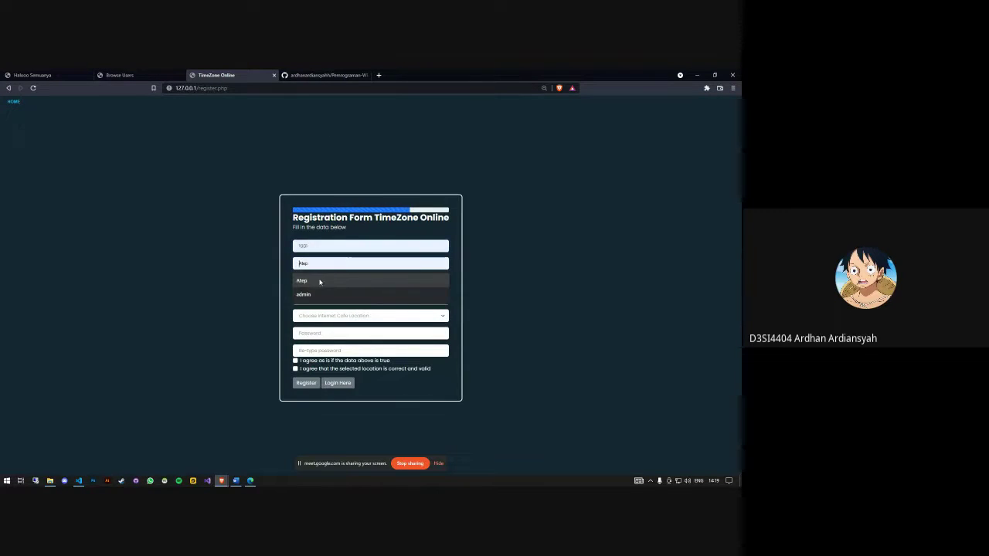
click(340, 280)
click(341, 281)
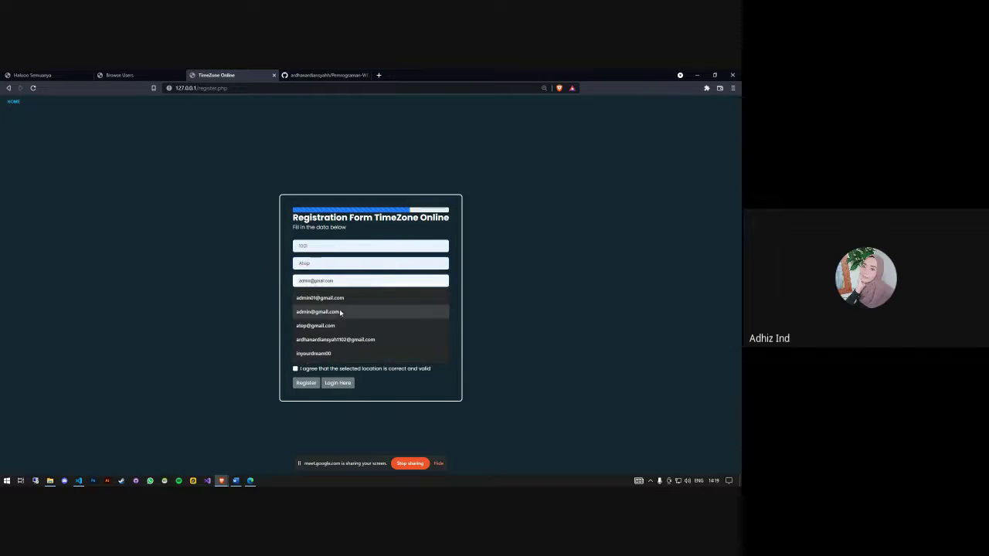
click(323, 295)
Choose EXTRA VIP membership and the Bandung internet cafe location.
click(323, 298)
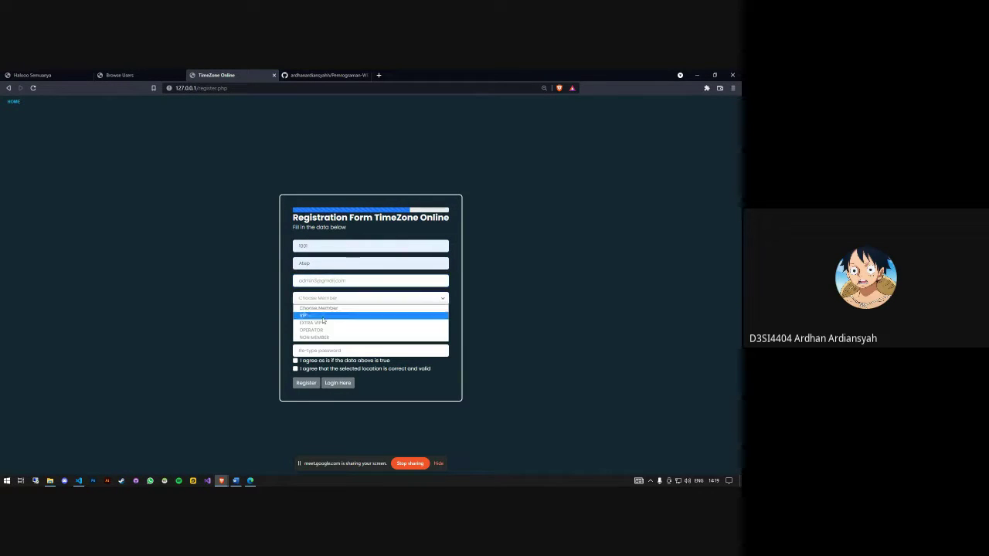
click(325, 323)
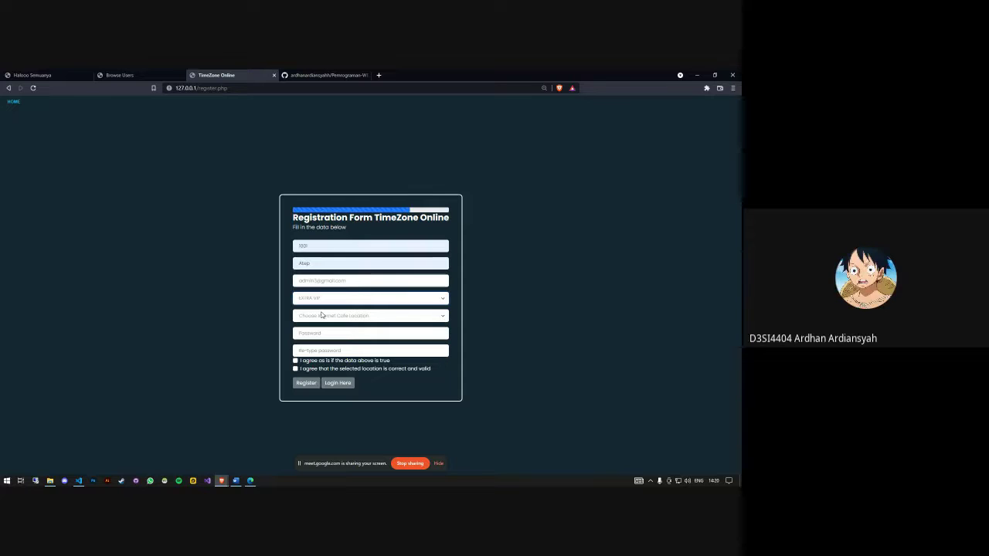
click(323, 316)
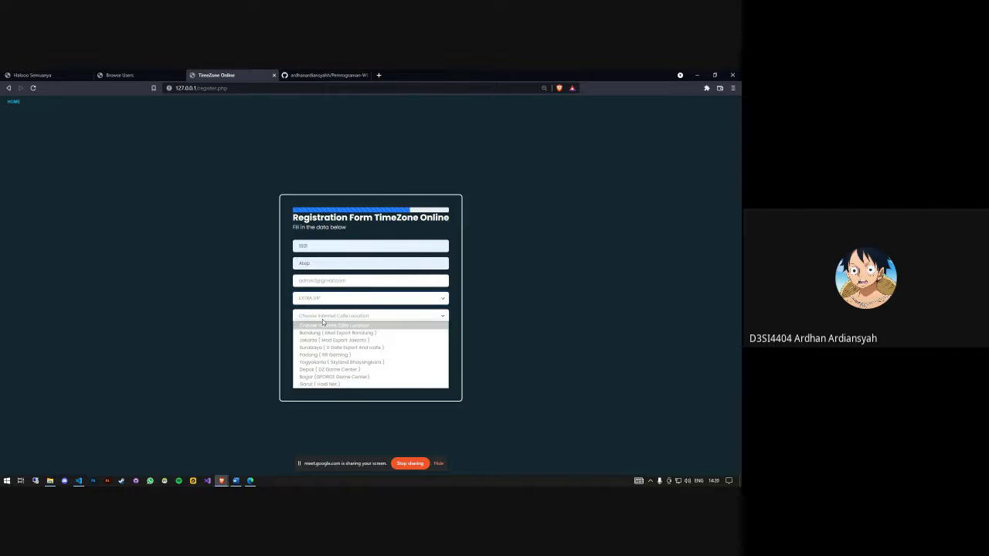
click(332, 333)
click(332, 333)
text(123)
key(Tab)
text(123)
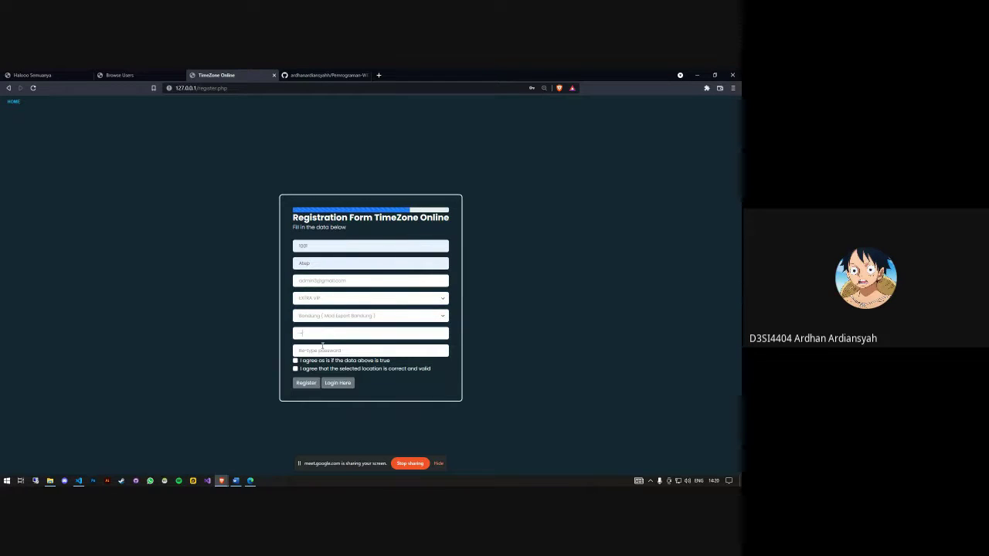
click(295, 361)
click(296, 369)
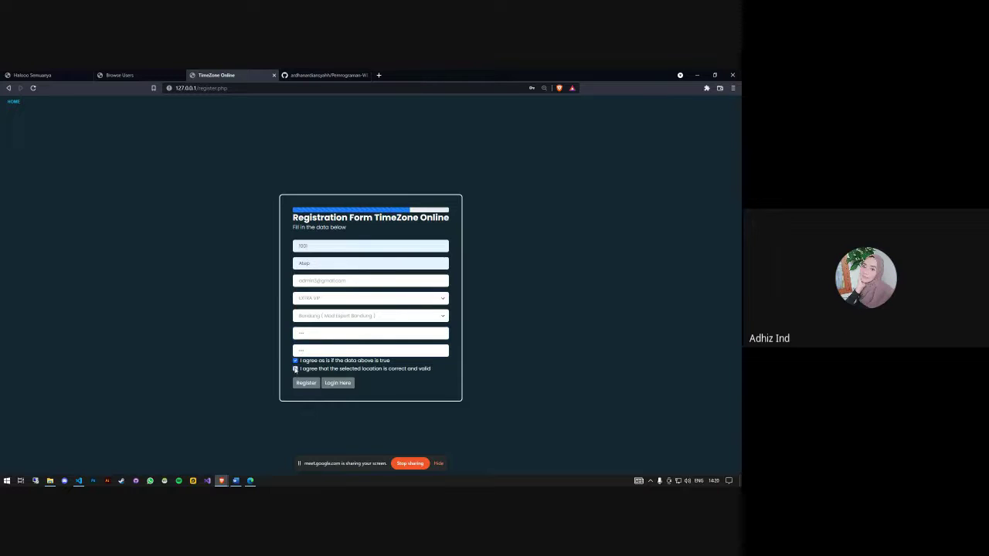
click(299, 384)
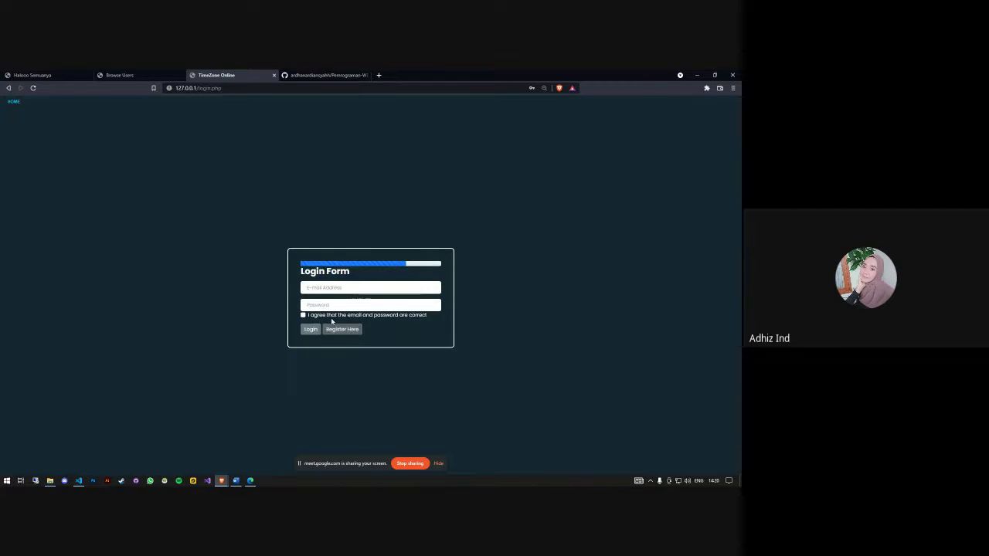
click(328, 288)
Log in with the saved account, zoom in to show member 1001 (EXVIP, Bandung), then return home.
click(327, 310)
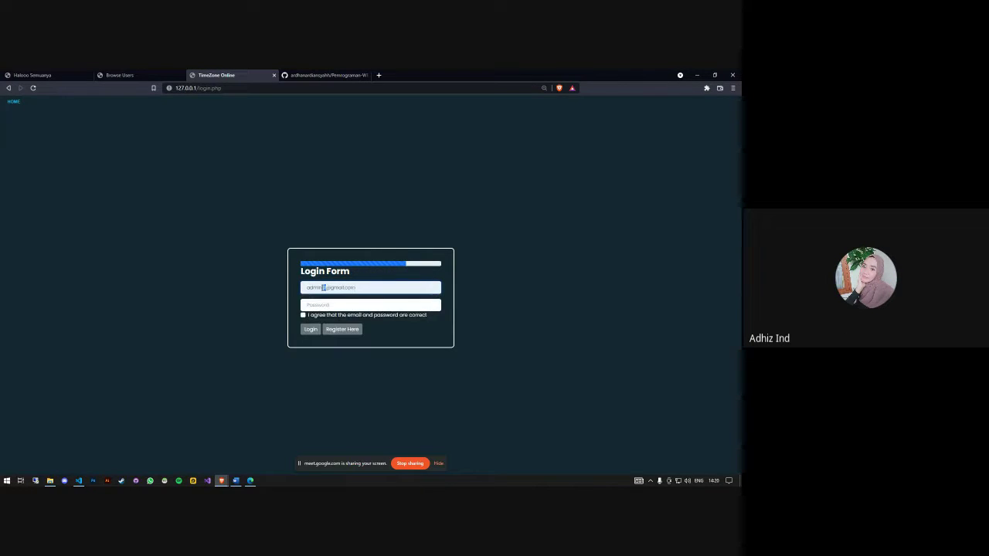
click(302, 315)
click(310, 329)
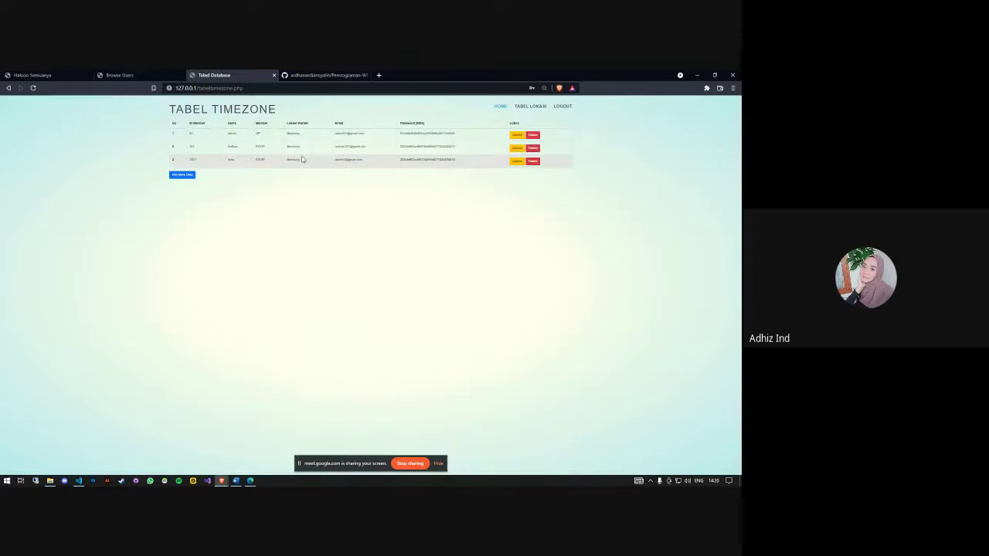
key(ctrl+plus)
key(ctrl+plus)
key(ctrl+plus)
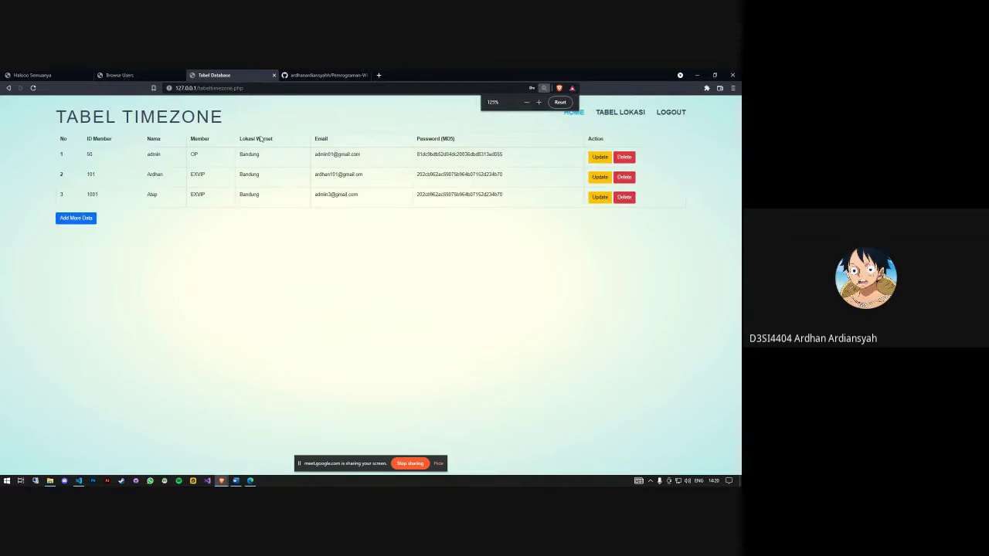
click(152, 125)
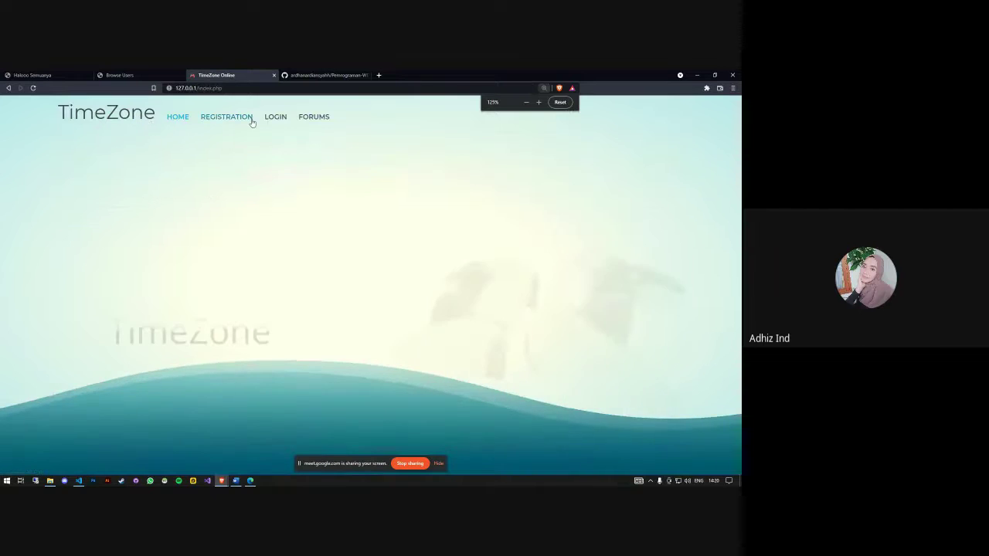
Open the TimeZone forum at 110% zoom and switch to the test member's browser window.
click(320, 118)
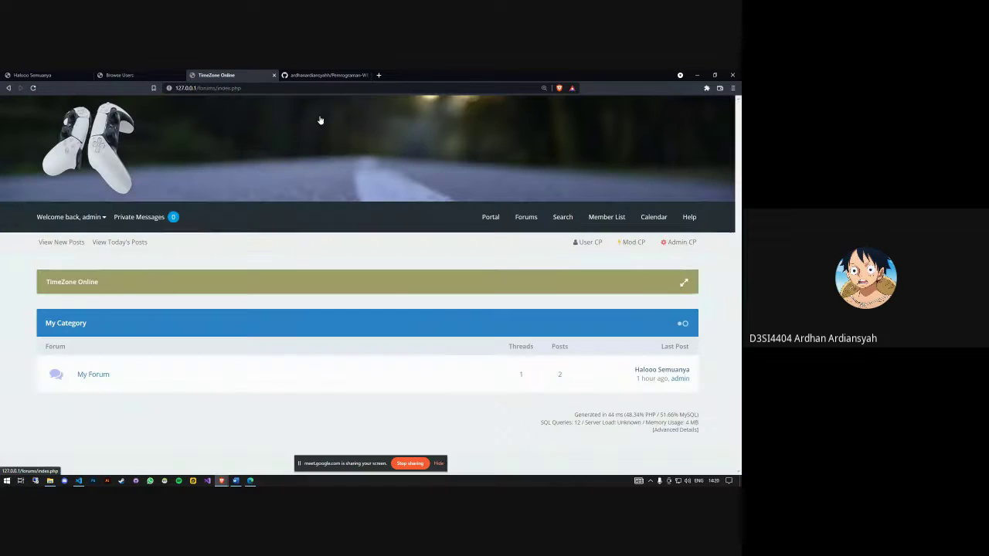
key(ctrl+minus)
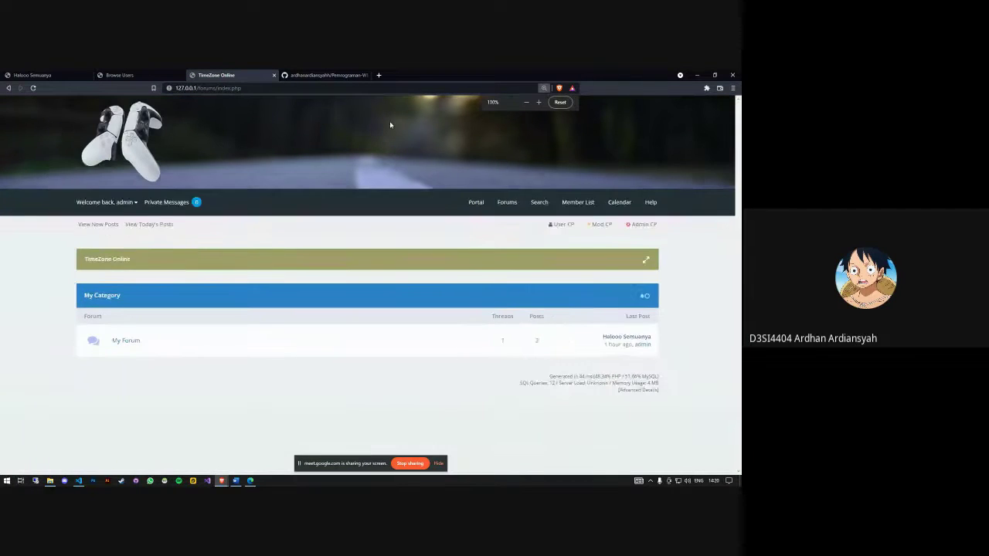
key(ctrl+minus)
key(ctrl+plus)
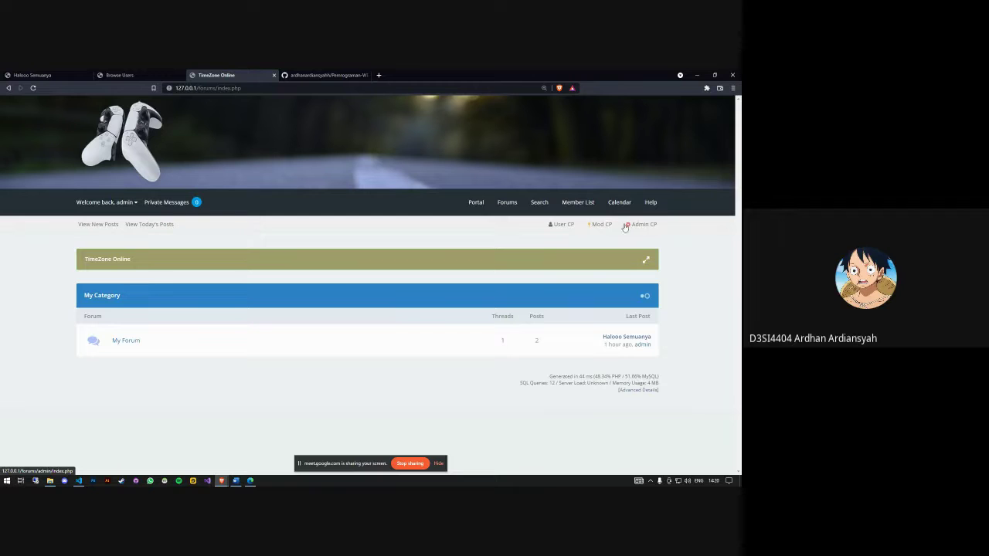
click(250, 481)
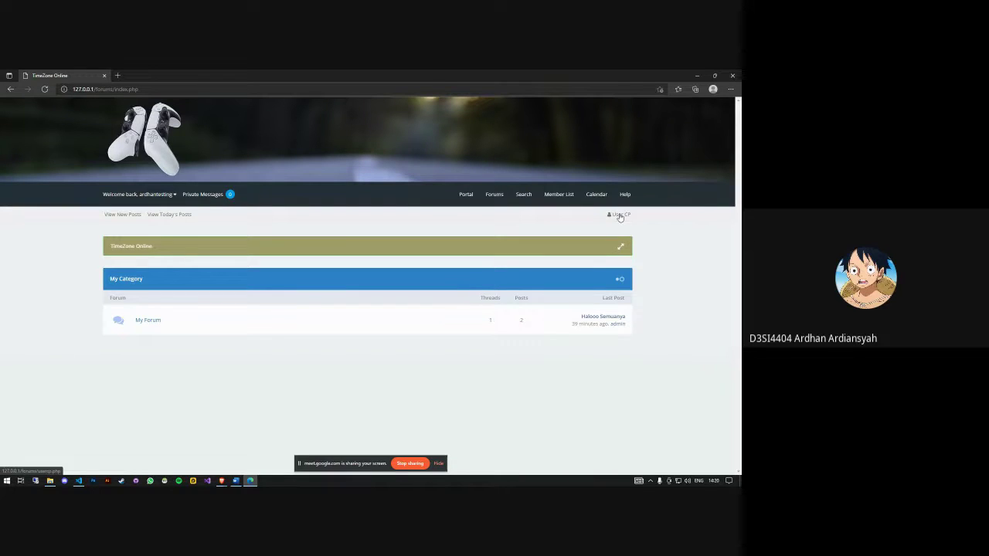
Open the Halooo Semuanya thread in My Forum as the test member and read it.
click(150, 322)
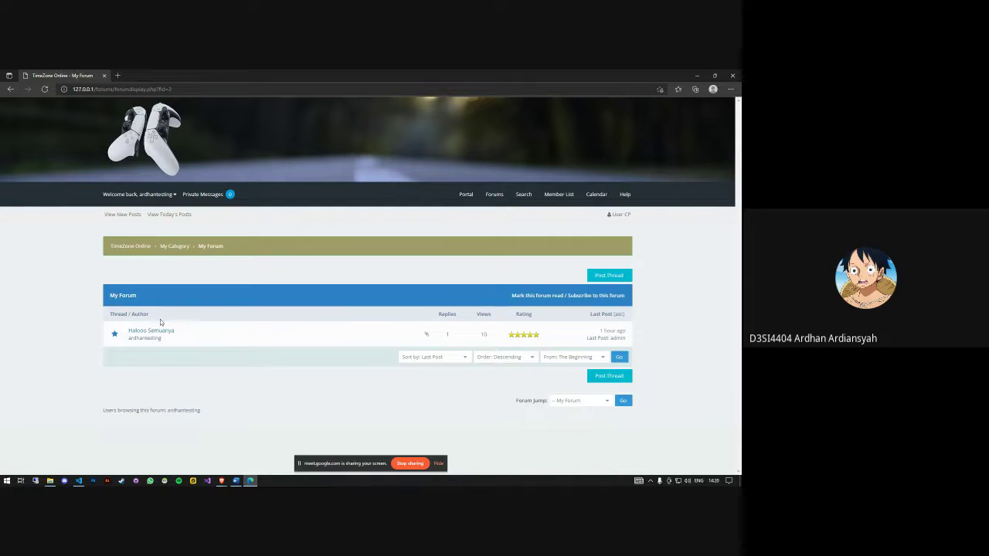
click(154, 334)
scroll(173, 232, down, 2)
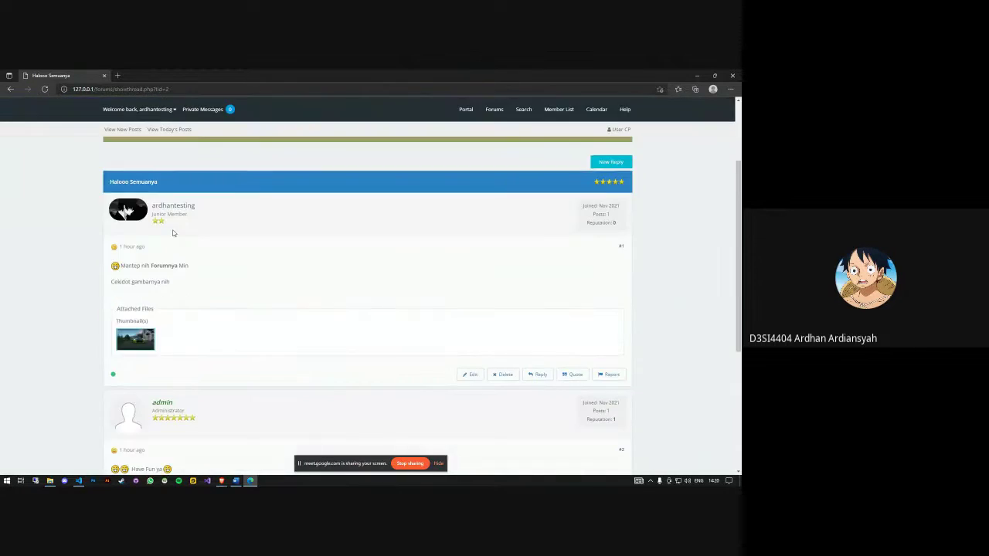
drag(114, 266, 189, 267)
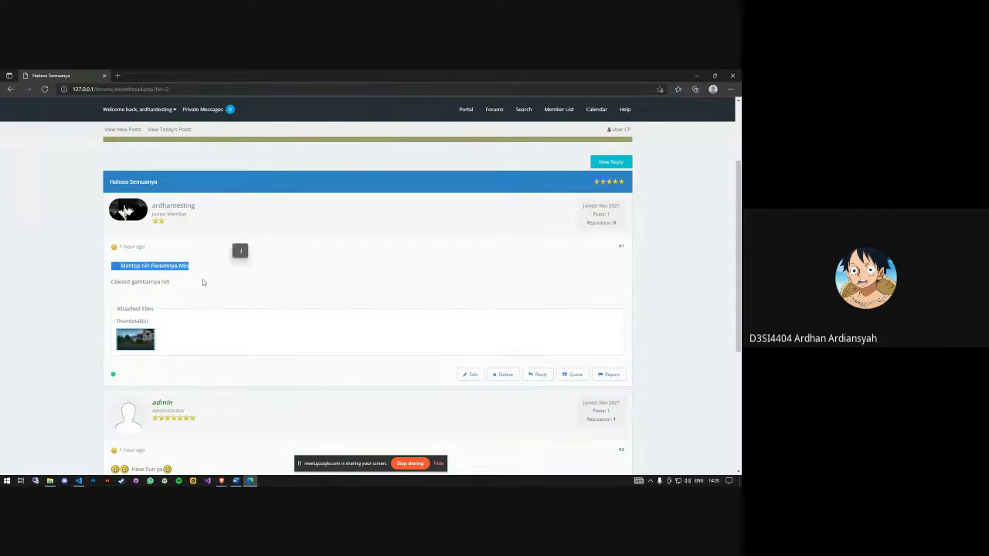
click(183, 287)
scroll(181, 287, down, 2)
View the same Halooo Semuanya thread from the admin's browser window.
key(alt+Tab)
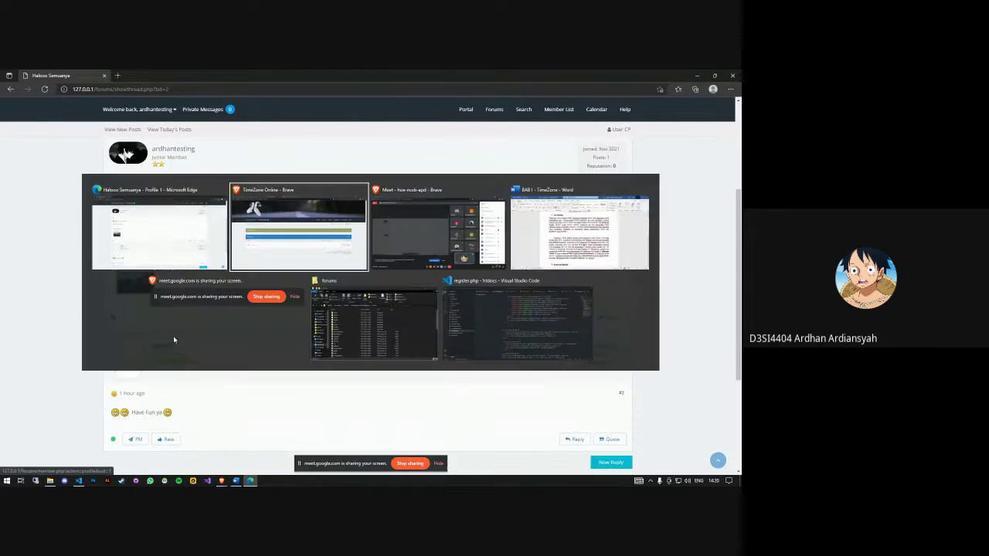
click(129, 353)
scroll(145, 355, down, 8)
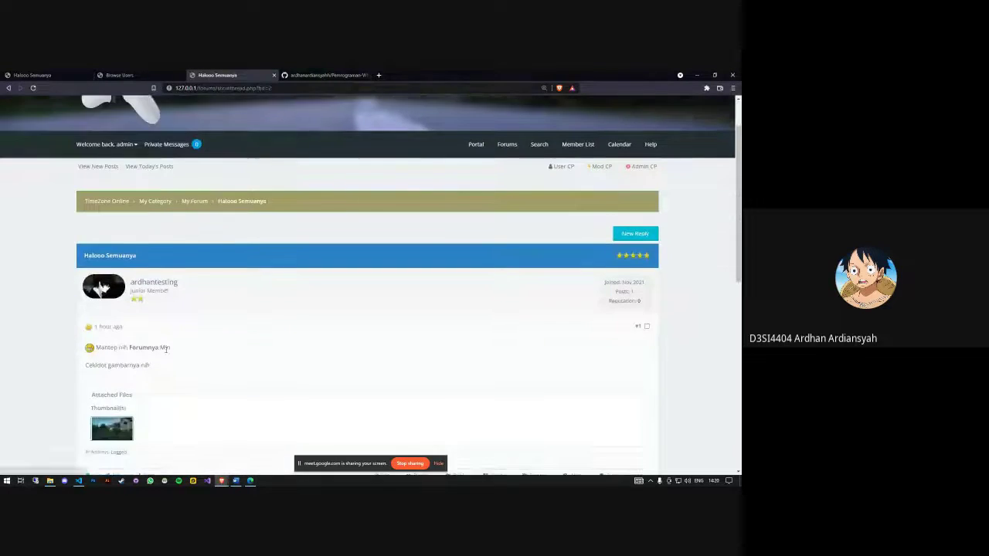
scroll(144, 356, up, 3)
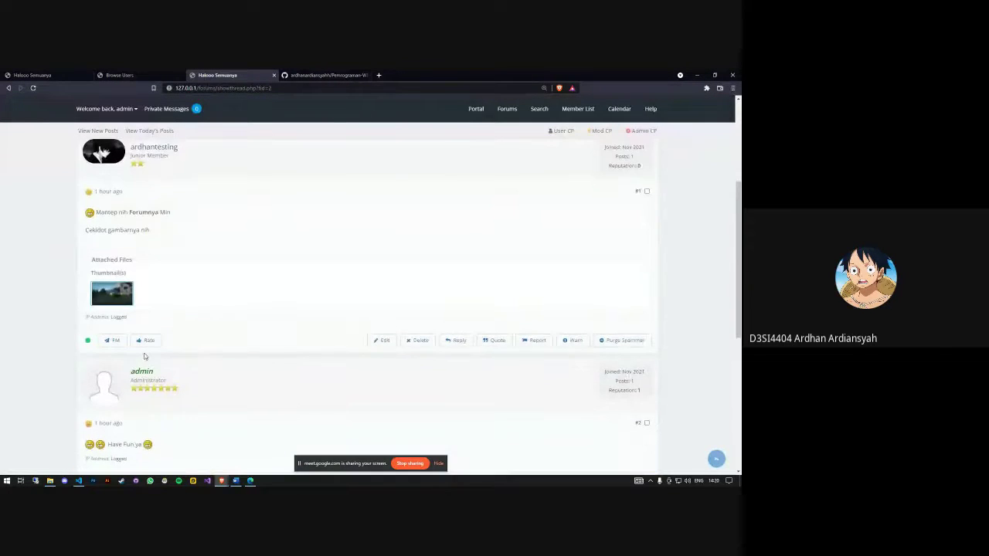
Back in the member's window, log the test member out via the Welcome back menu.
key(alt+Tab)
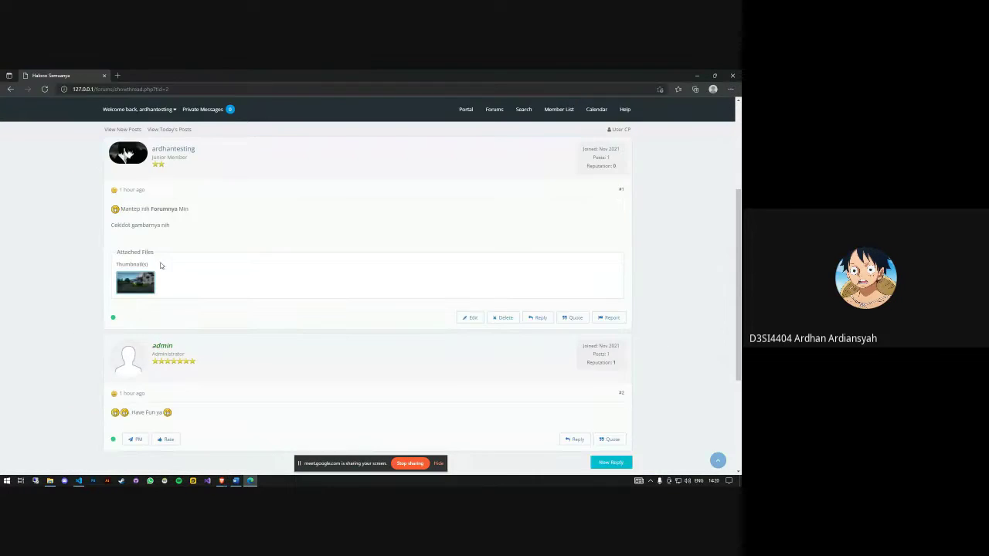
scroll(161, 265, up, 5)
click(171, 195)
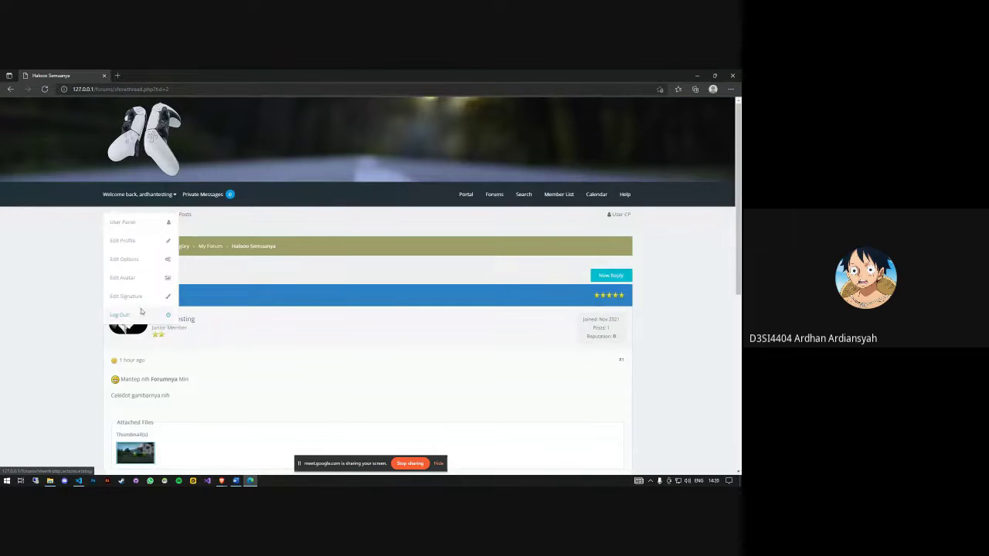
click(136, 316)
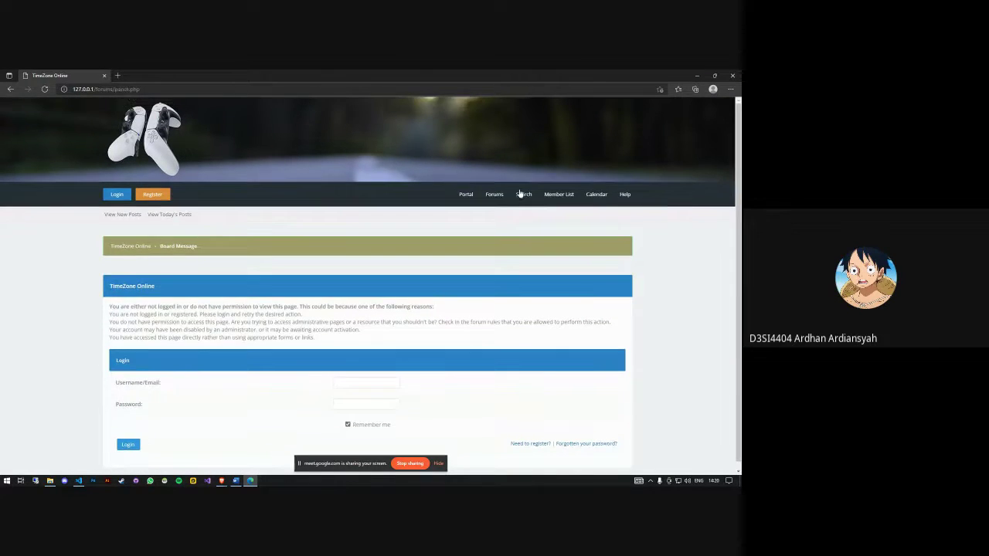
Try Calendar while logged out, follow 'Need to register?', accept the agreement, and review the form.
click(598, 196)
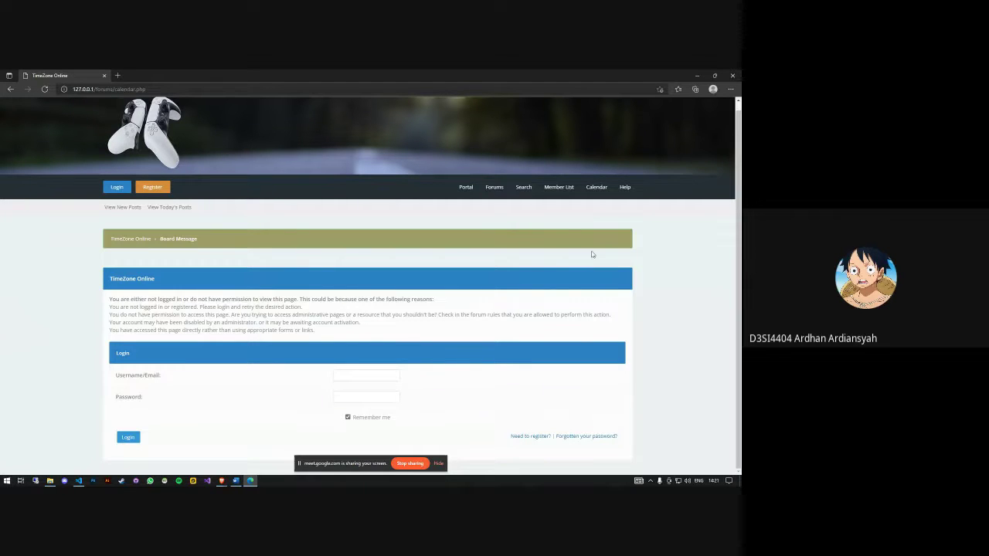
click(531, 437)
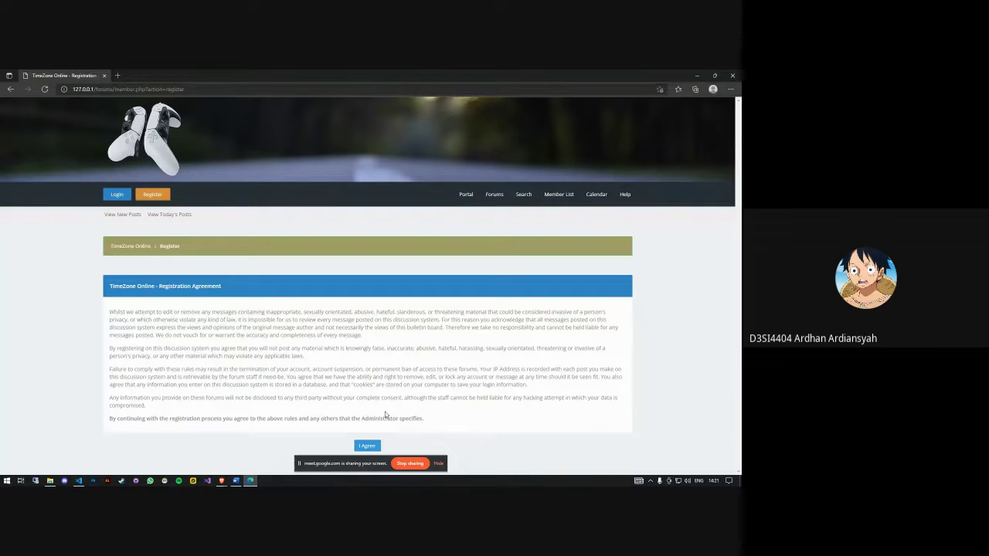
click(367, 445)
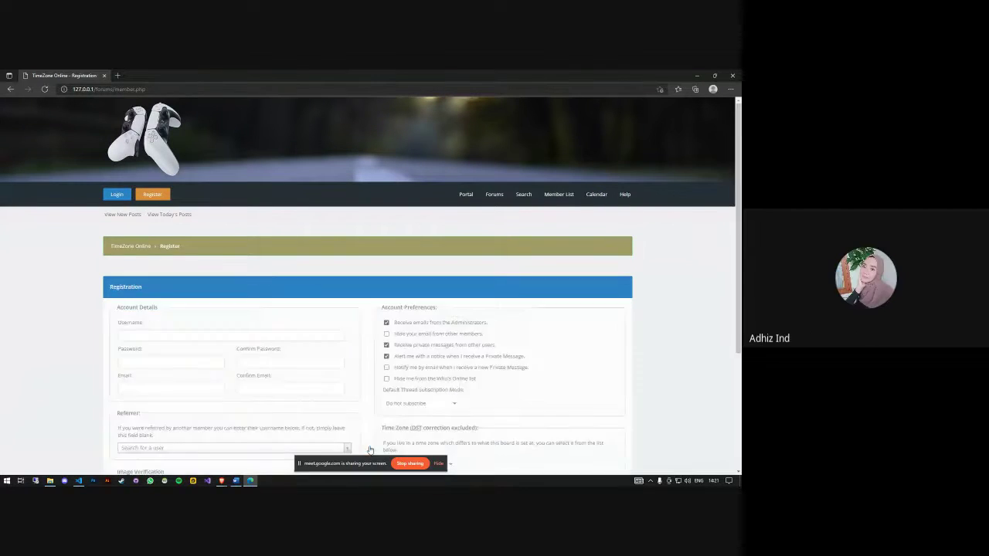
scroll(360, 419, down, 4)
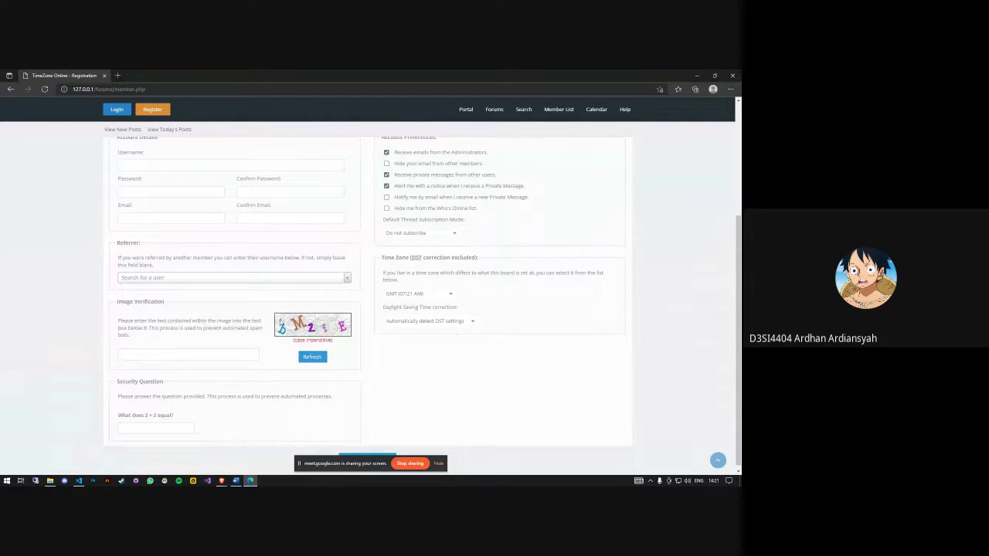
scroll(280, 323, up, 1)
scroll(171, 361, down, 1)
scroll(136, 382, up, 3)
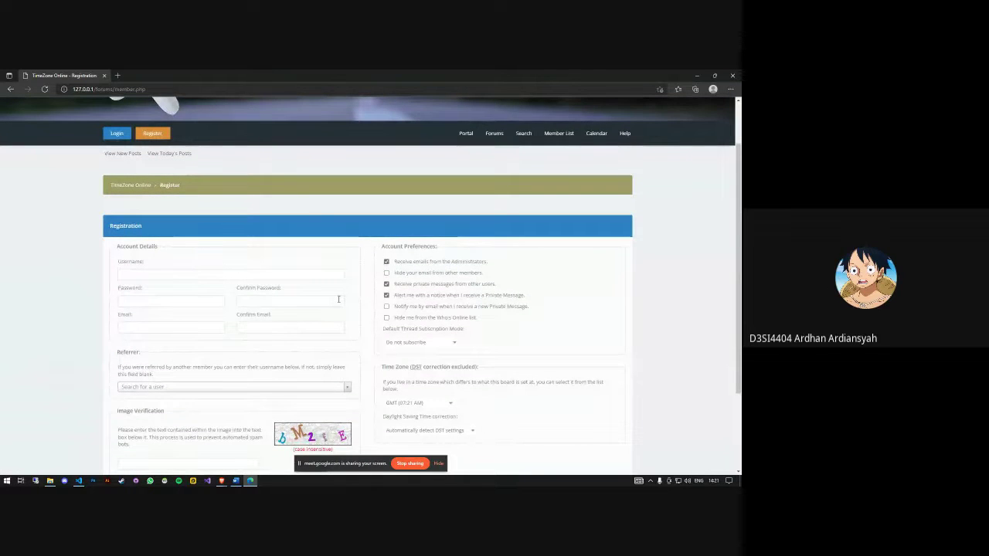
scroll(338, 299, down, 3)
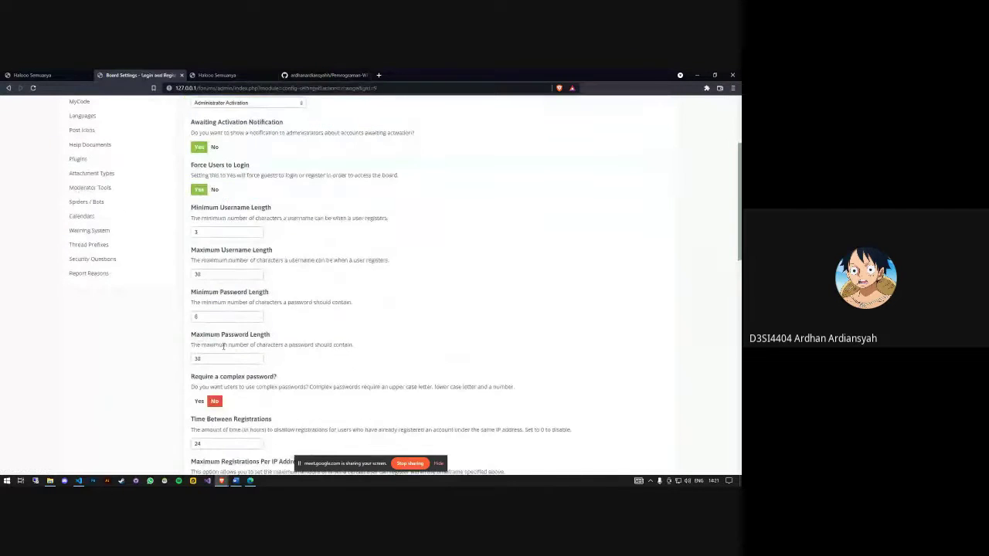
double_click(218, 231)
scroll(218, 309, down, 3)
scroll(217, 355, down, 1)
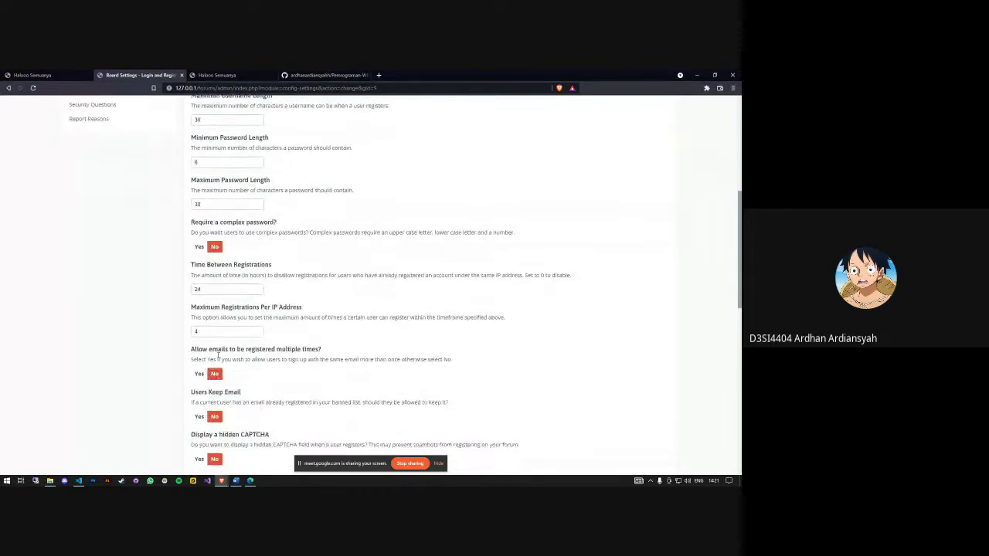
drag(192, 308, 303, 311)
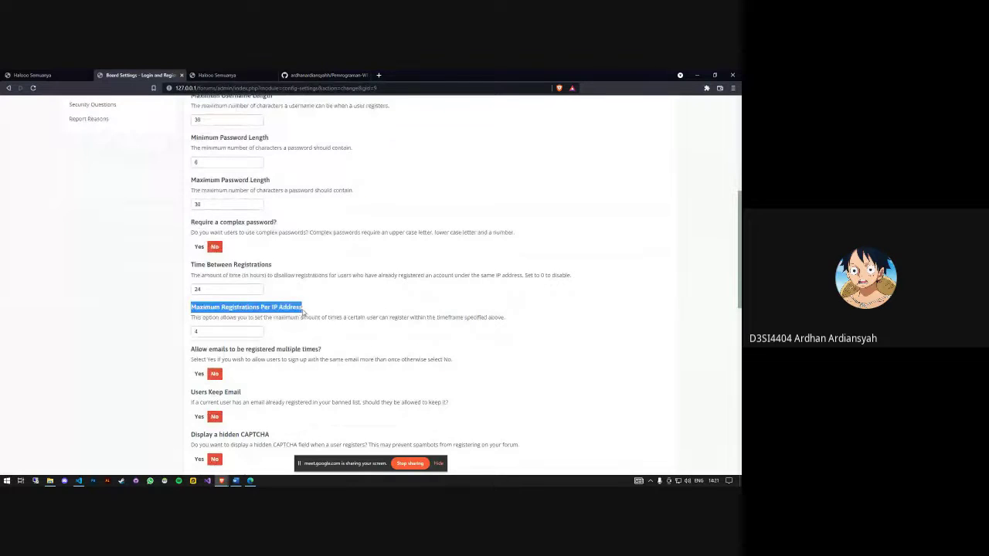
click(294, 316)
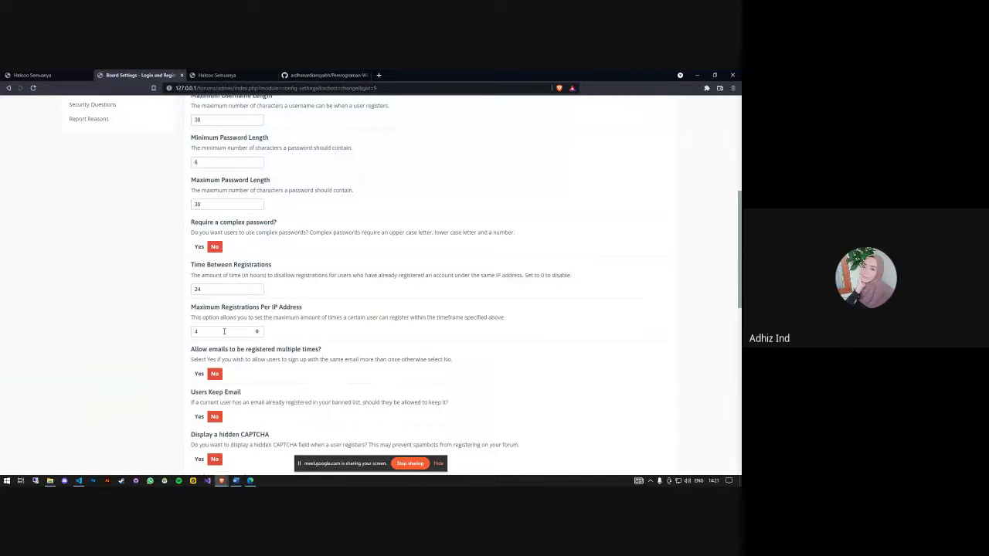
drag(224, 331, 177, 337)
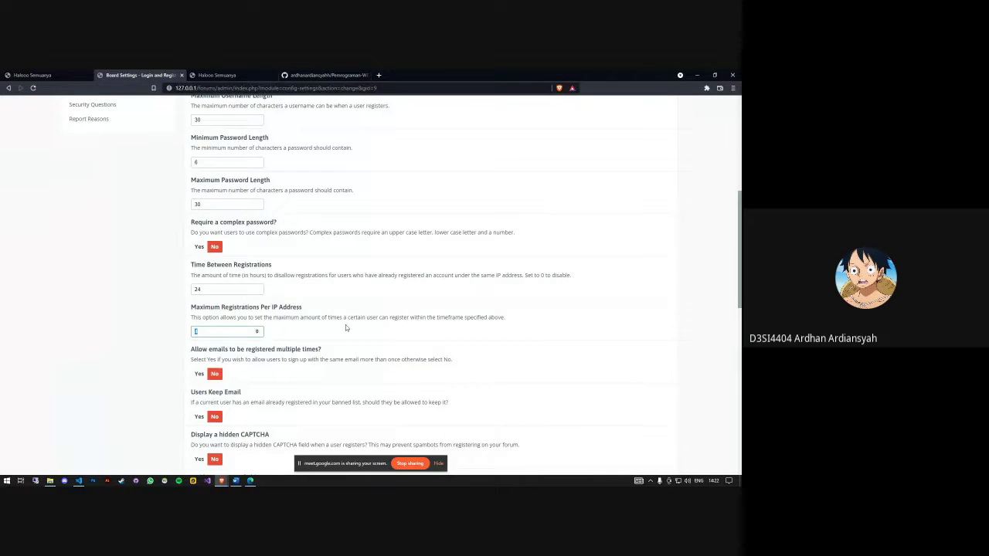
click(300, 321)
scroll(343, 296, up, 1)
key(ctrl+minus)
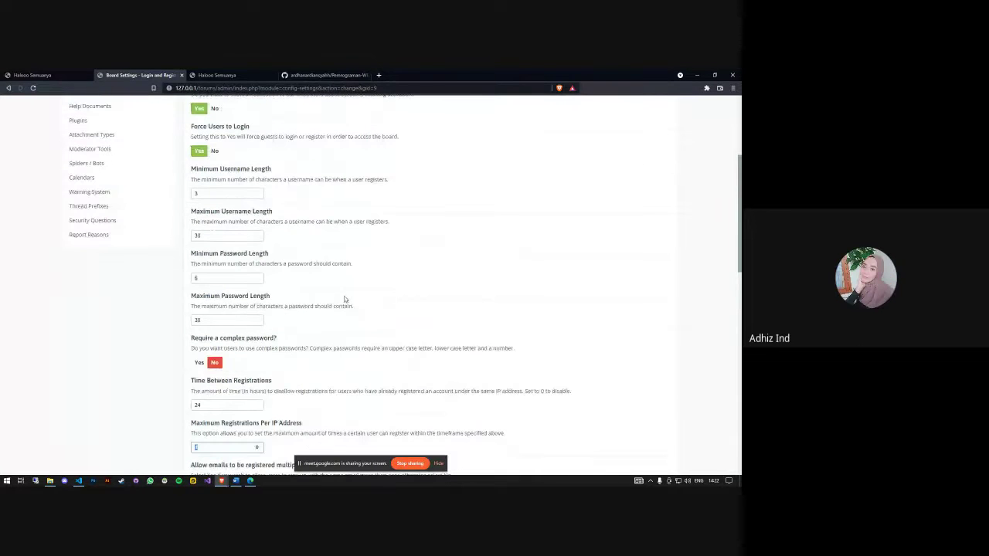
scroll(347, 298, up, 5)
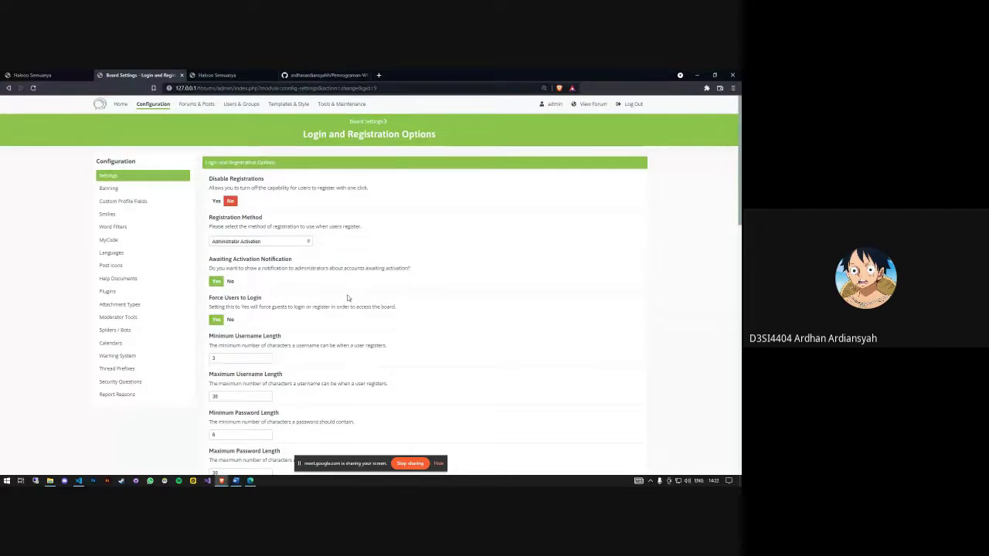
key(alt+Tab)
key(alt+Tab)
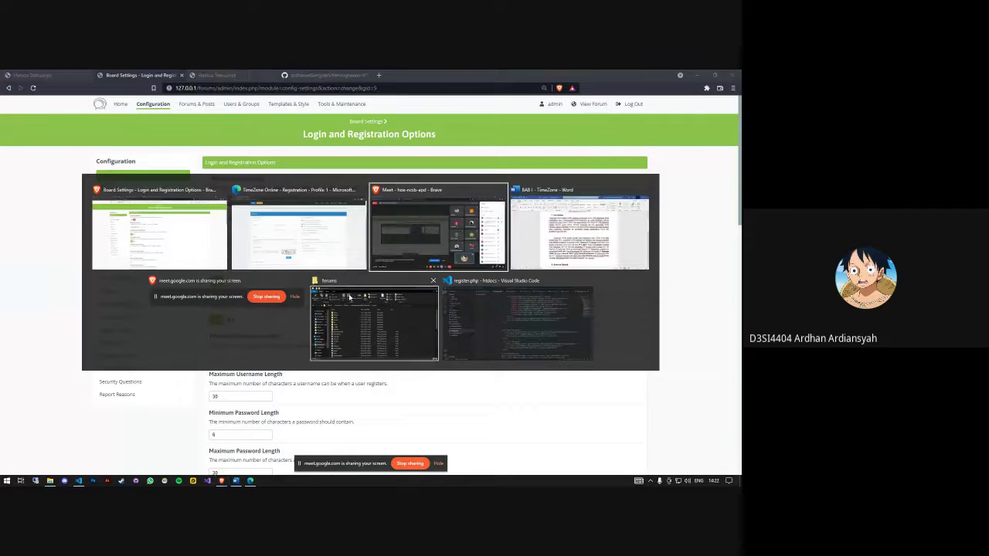
scroll(367, 257, down, 3)
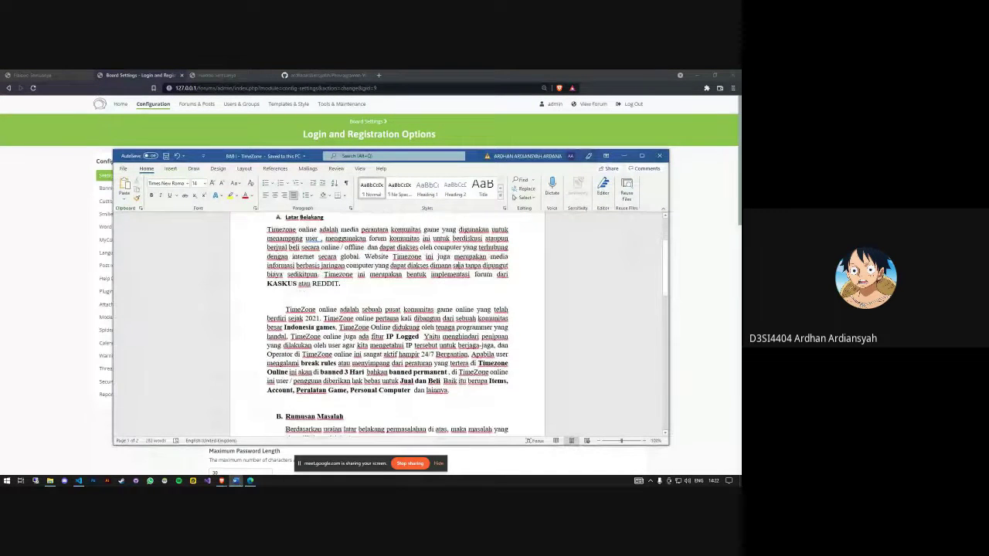
scroll(293, 238, up, 2)
key(alt+Tab)
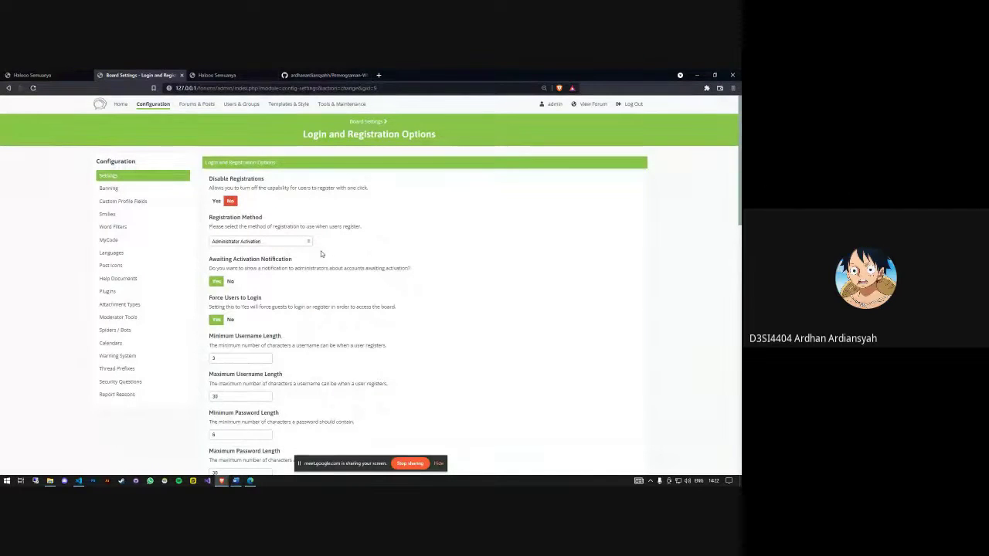
From the users list, ban the test member with a Permanent ban length.
click(246, 104)
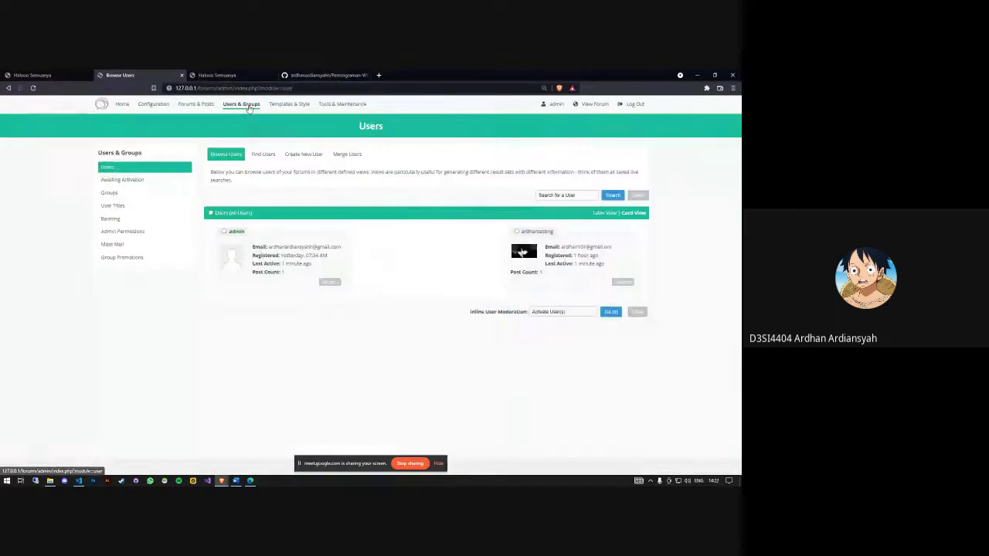
click(516, 232)
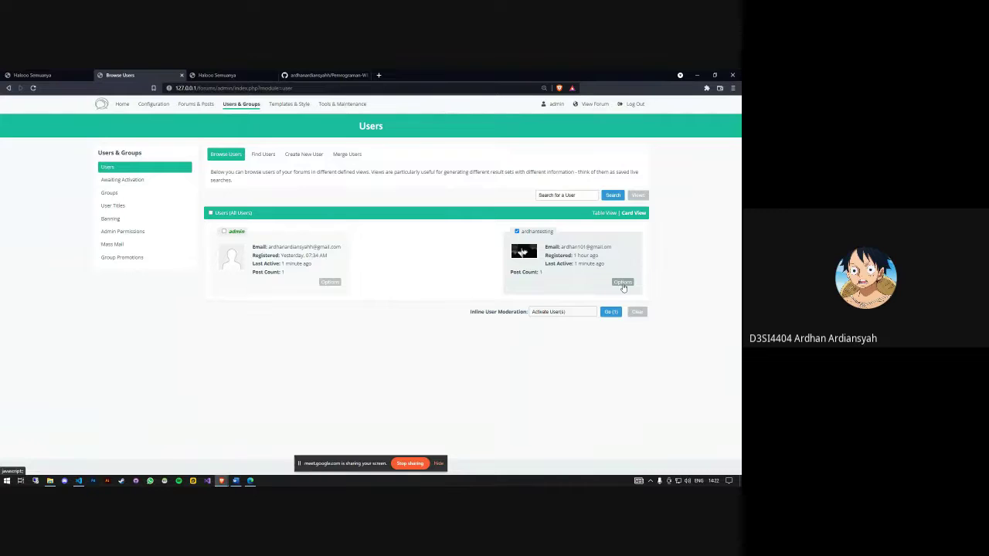
click(623, 283)
click(595, 318)
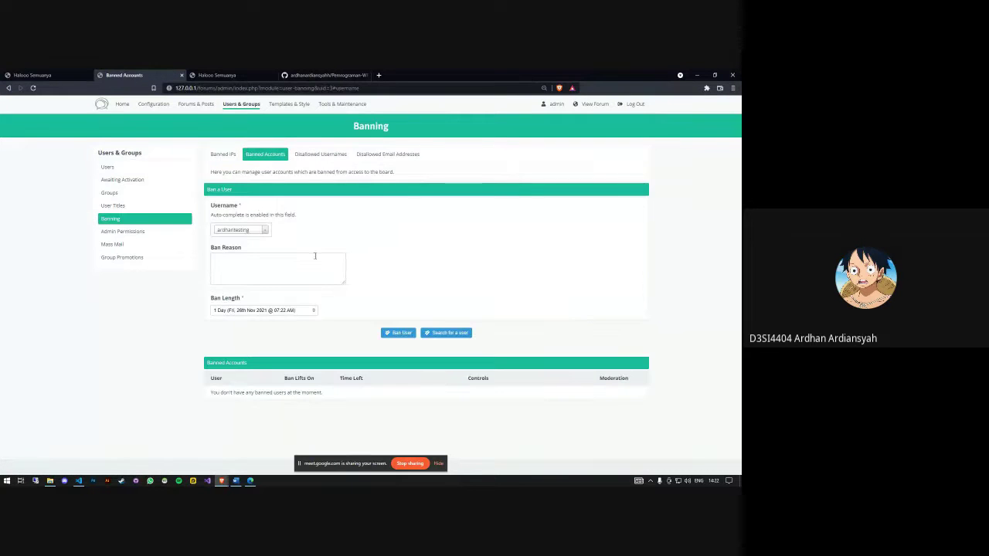
click(269, 310)
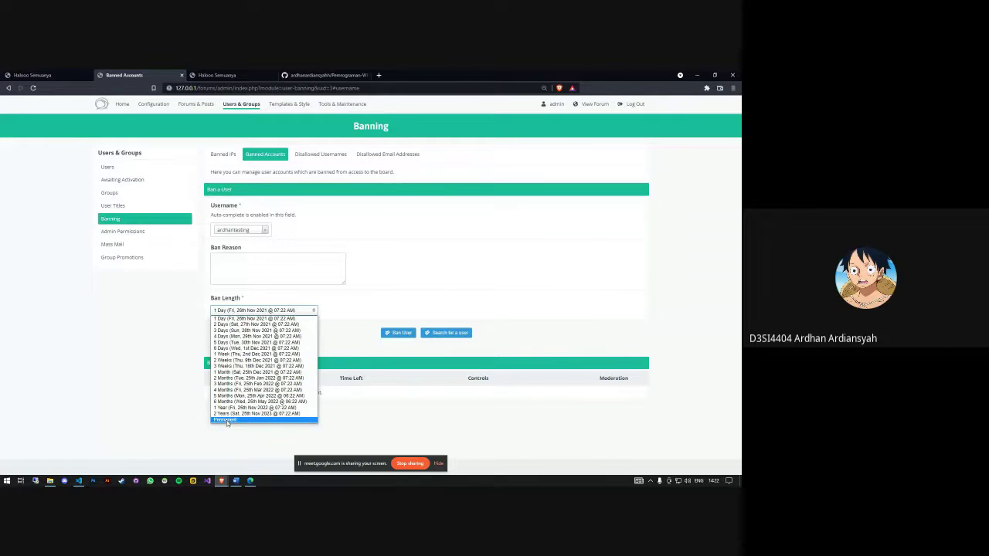
click(227, 421)
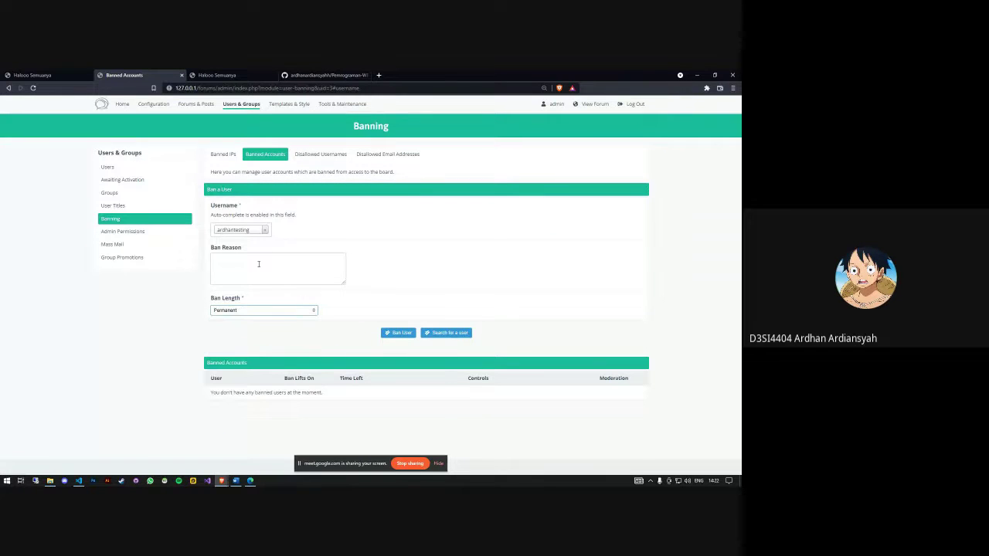
click(259, 264)
click(397, 332)
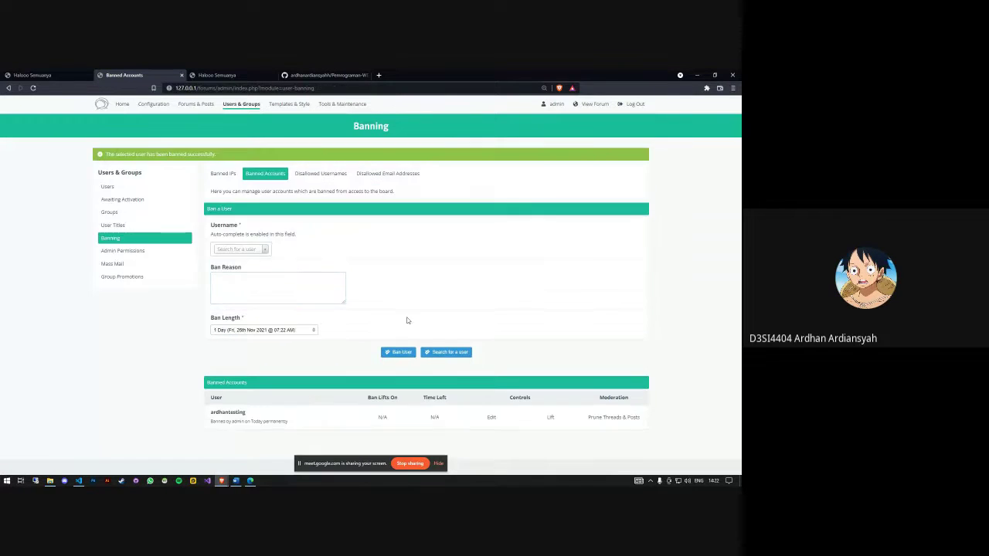
click(33, 75)
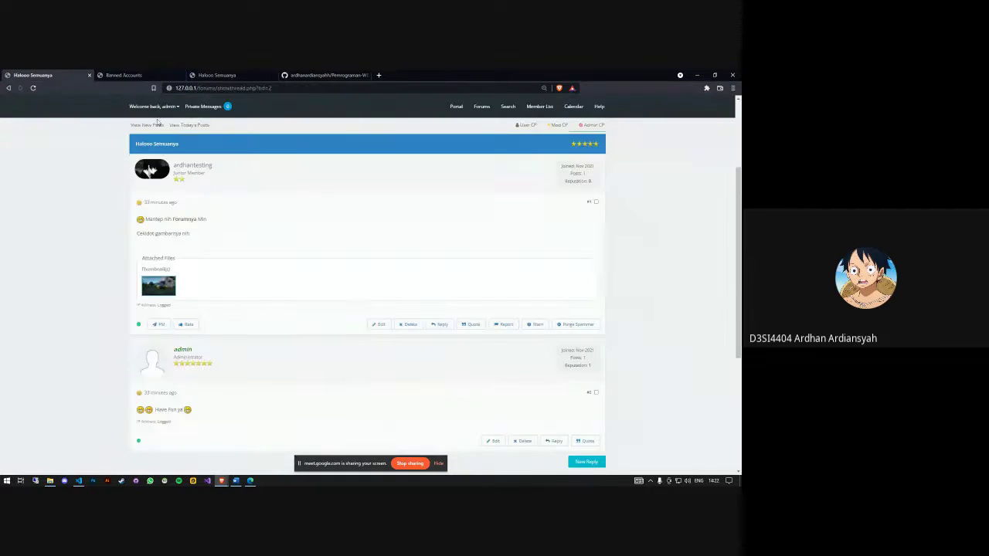
Reload the thread and inspect the Banned label under the test member's name.
key(F5)
triple_click(208, 166)
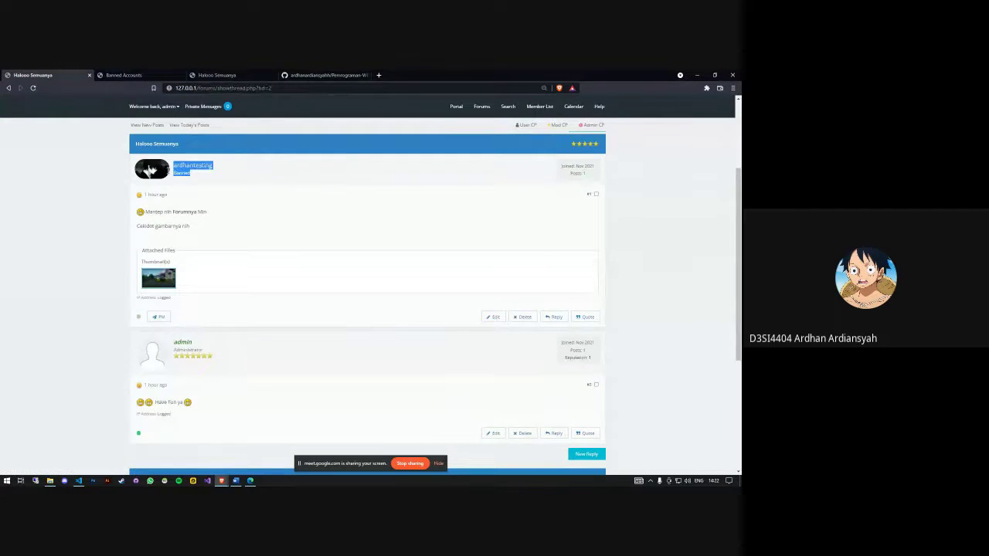
click(209, 167)
triple_click(209, 167)
click(221, 168)
triple_click(208, 167)
click(228, 168)
scroll(234, 168, up, 1)
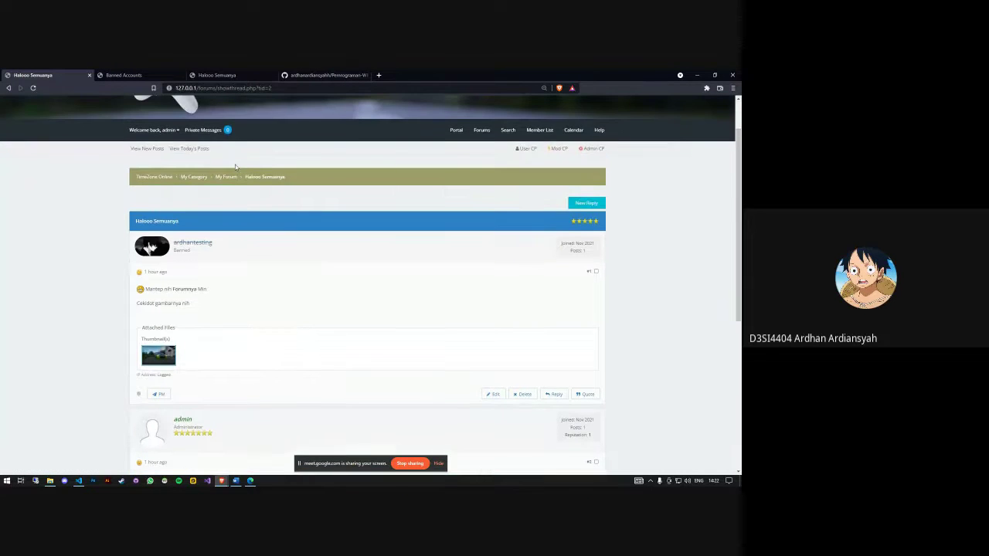
Open My Forum, glance at the GitHub repository tab, and return to Banned Accounts.
click(225, 176)
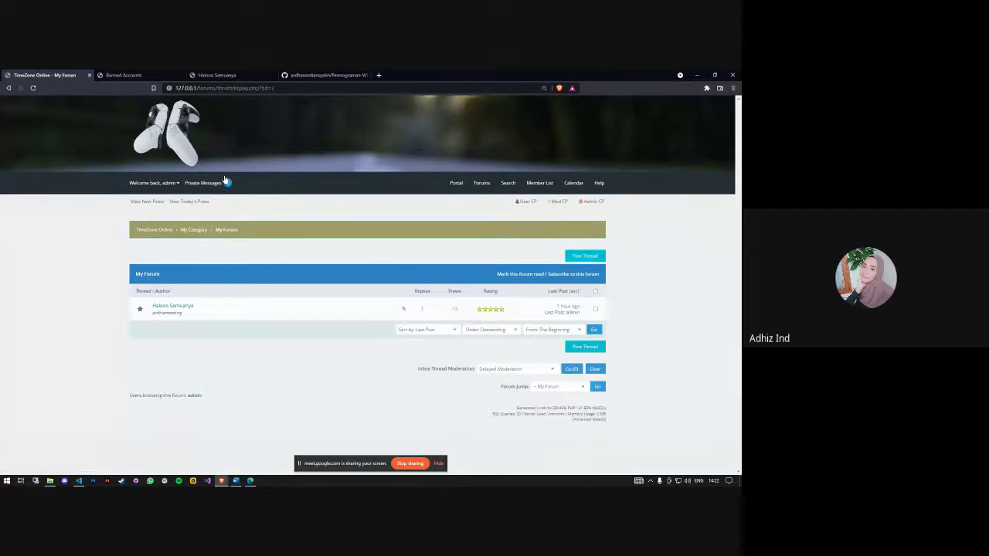
click(123, 74)
click(217, 75)
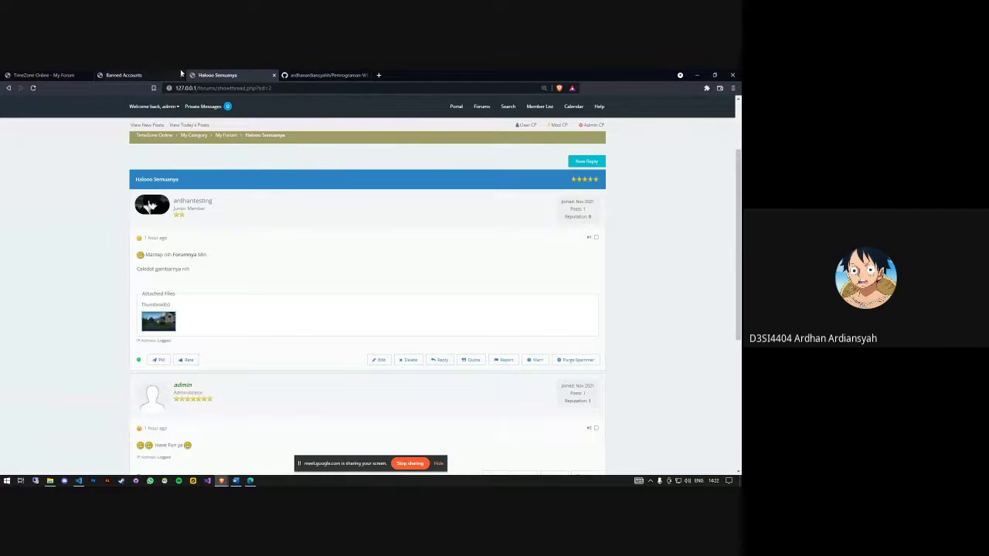
click(298, 74)
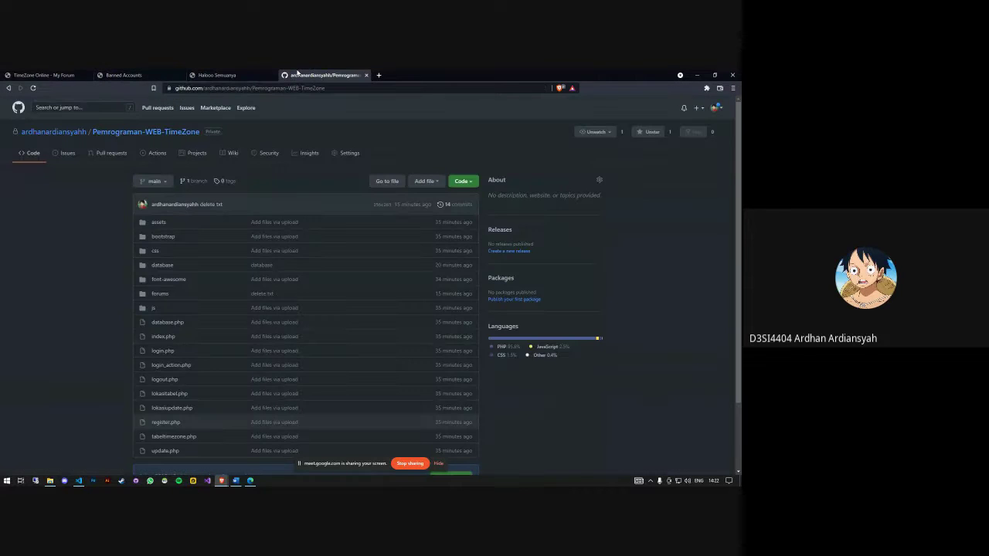
click(144, 74)
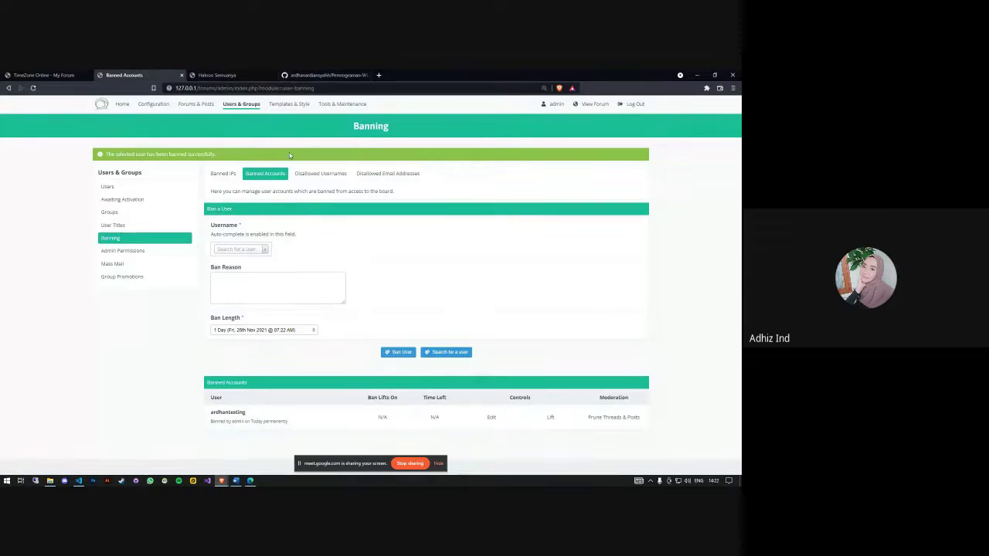
Move between Templates & Style Themes and Users & Groups, ending on Browse Users.
click(292, 105)
click(241, 104)
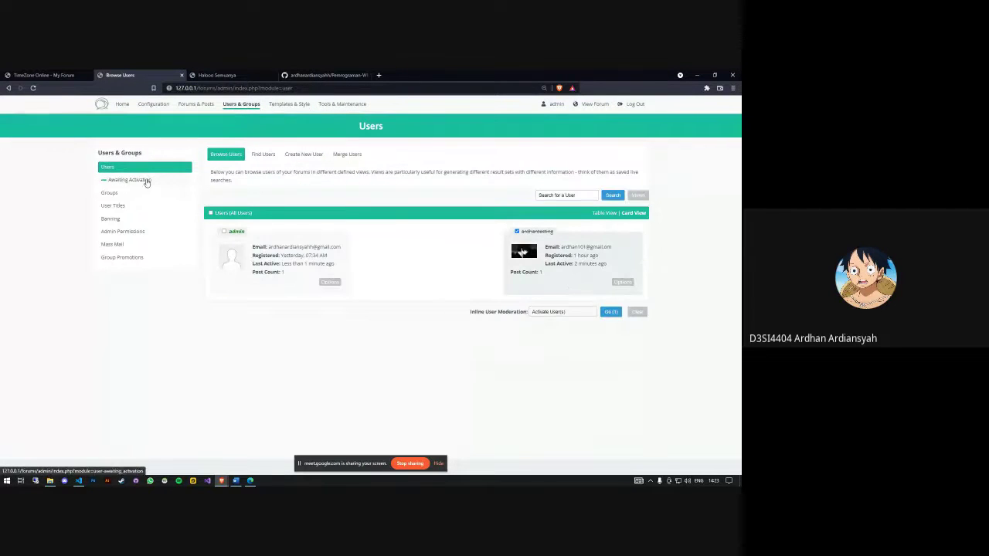
click(286, 106)
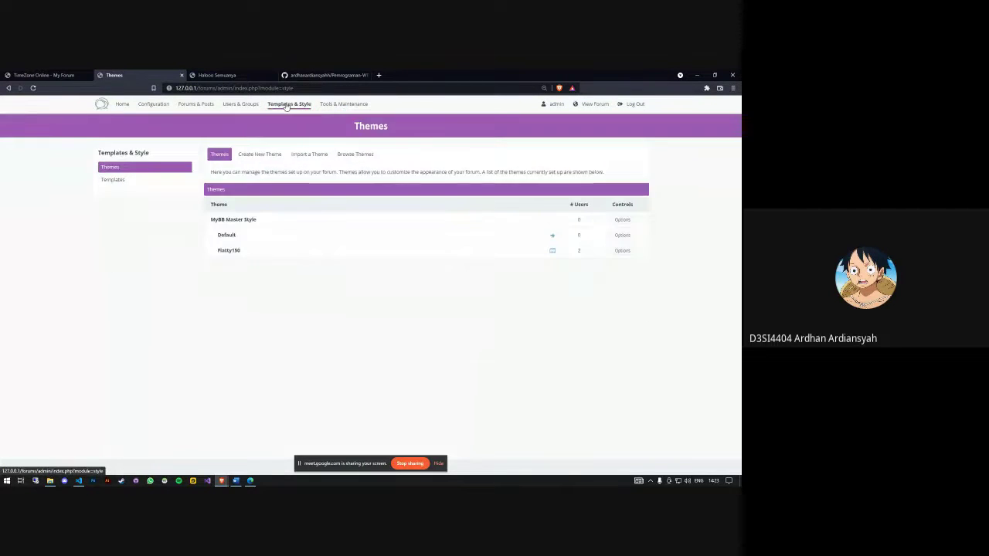
click(247, 105)
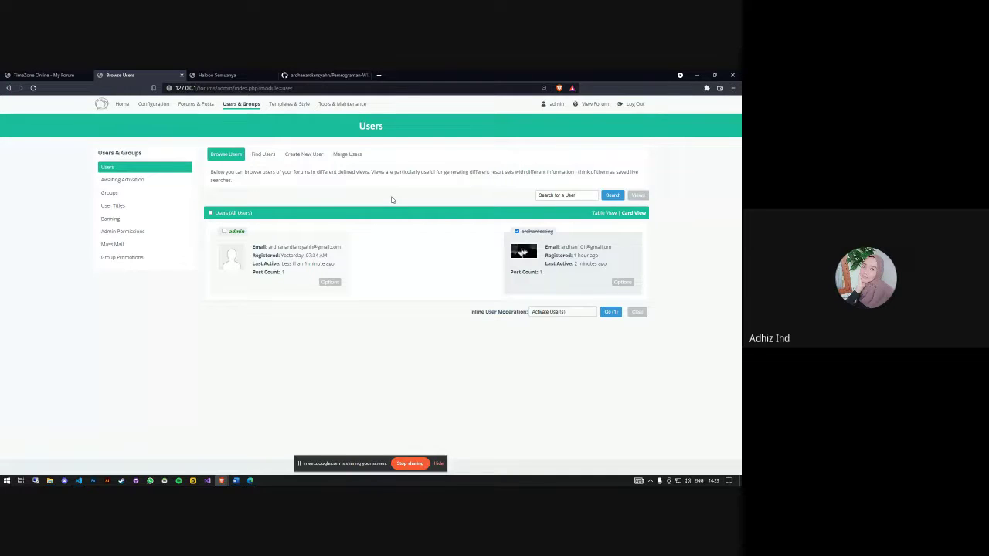
Browse System Health, forum announcements and board configuration, then return to Users.
click(337, 106)
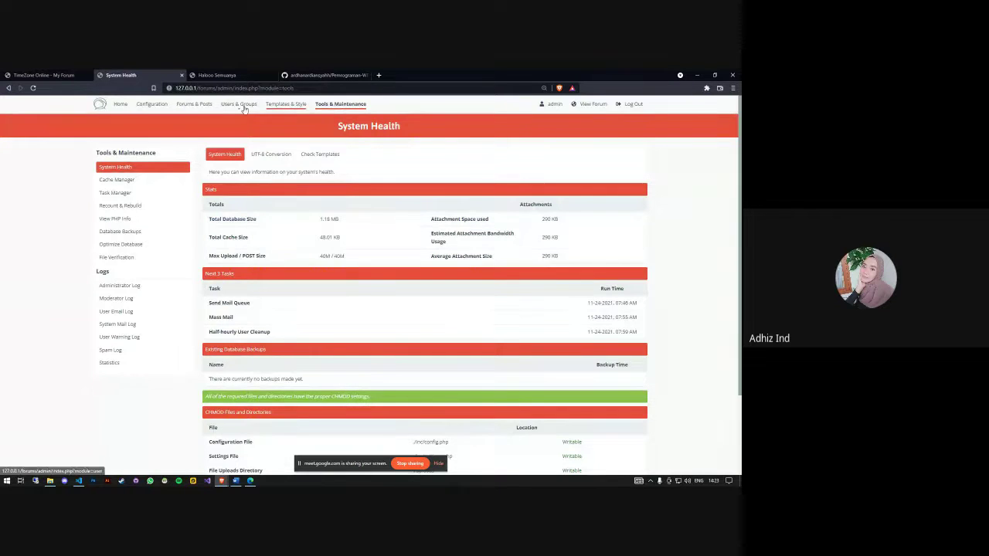
click(206, 107)
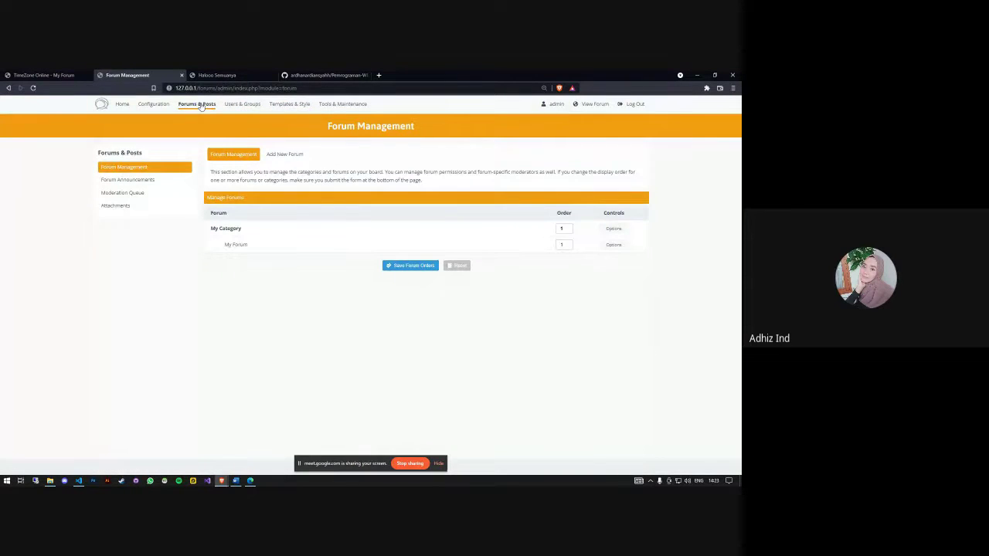
click(152, 181)
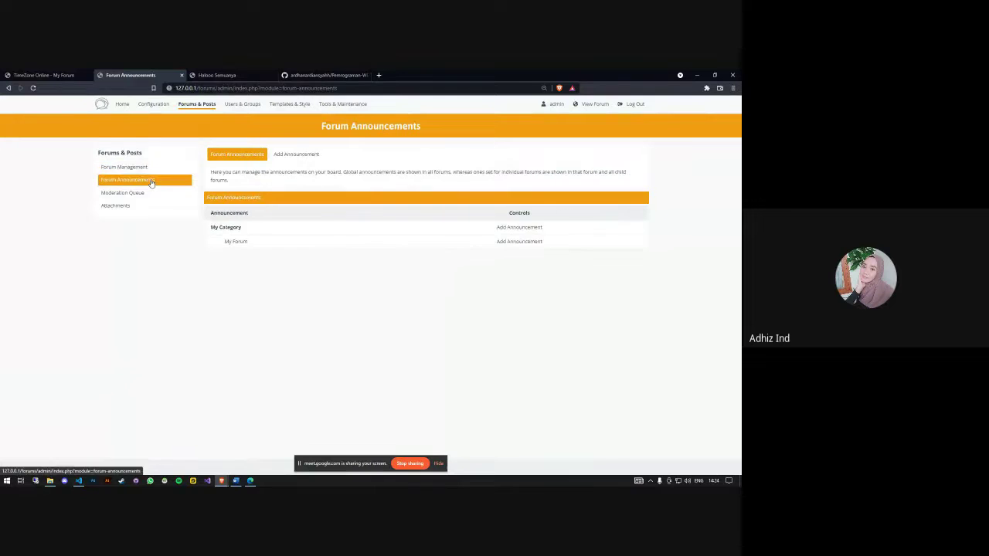
click(512, 241)
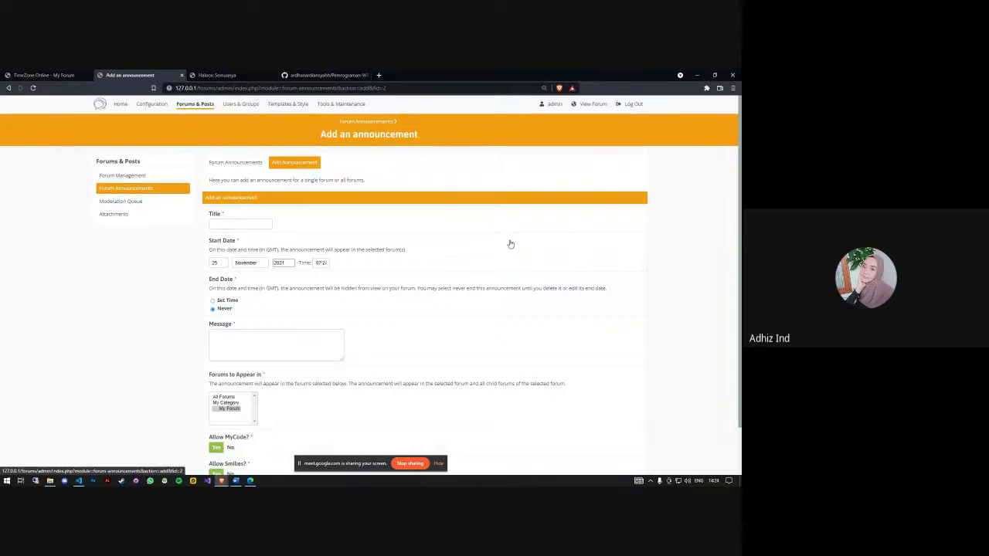
click(148, 189)
click(153, 103)
click(242, 104)
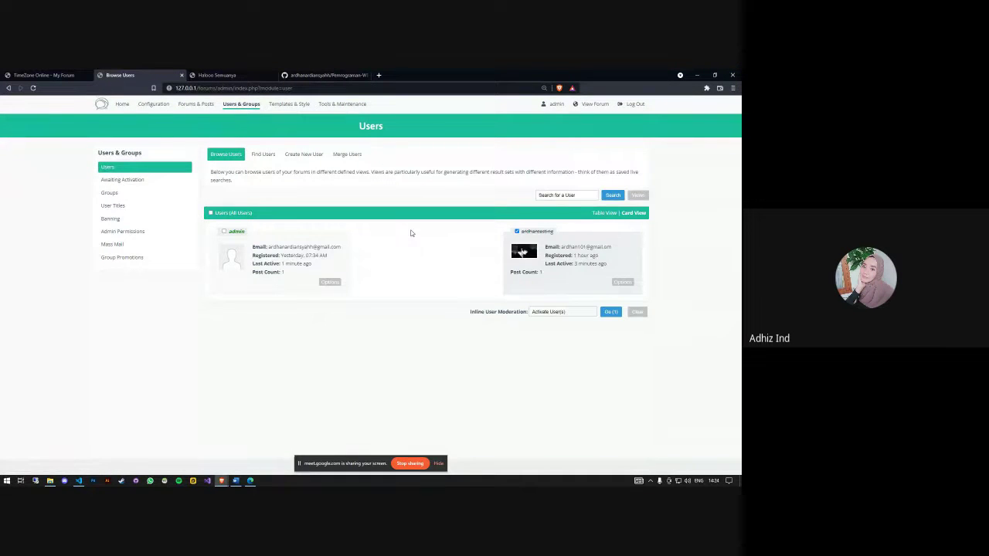
Lift the test member's ban, confirm Yes, and reload the users list.
click(622, 283)
click(601, 331)
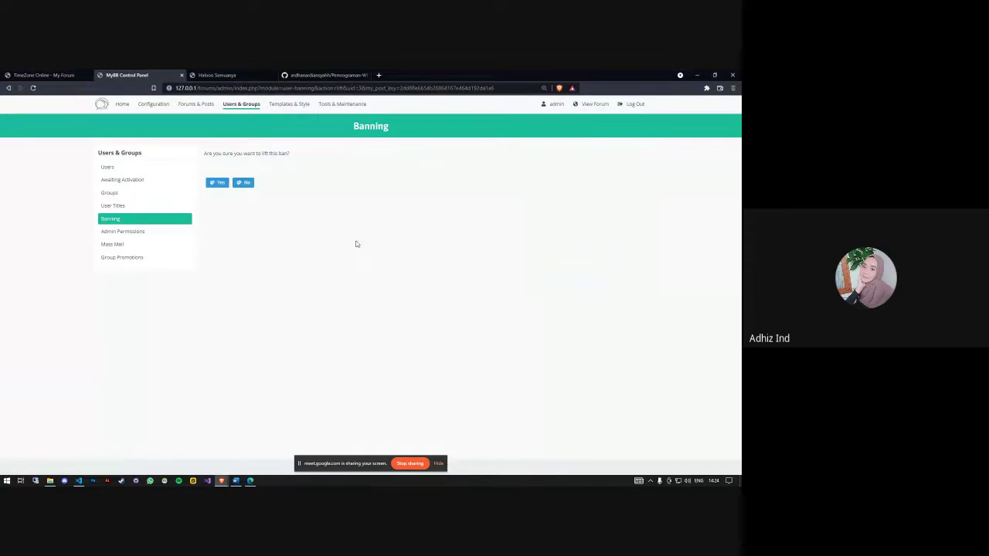
click(217, 183)
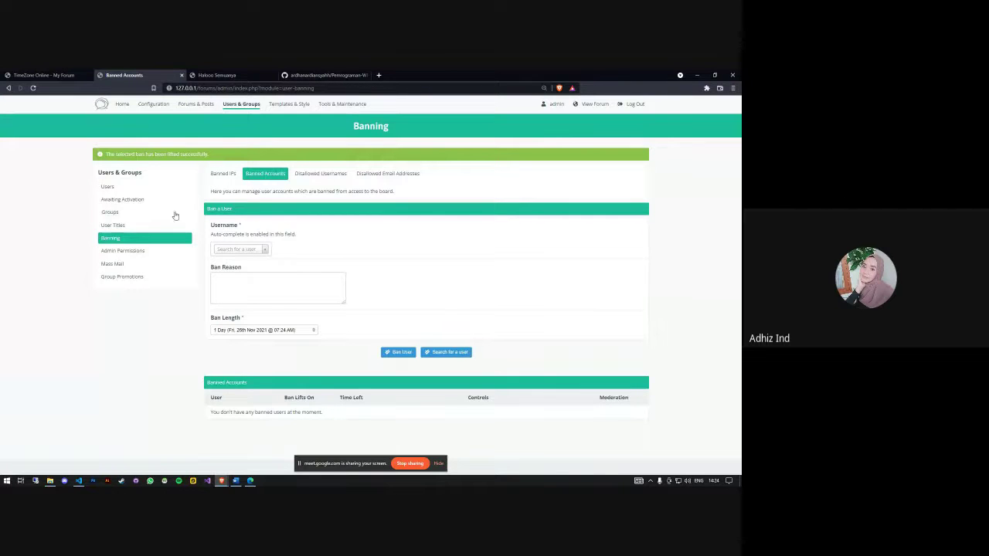
click(124, 167)
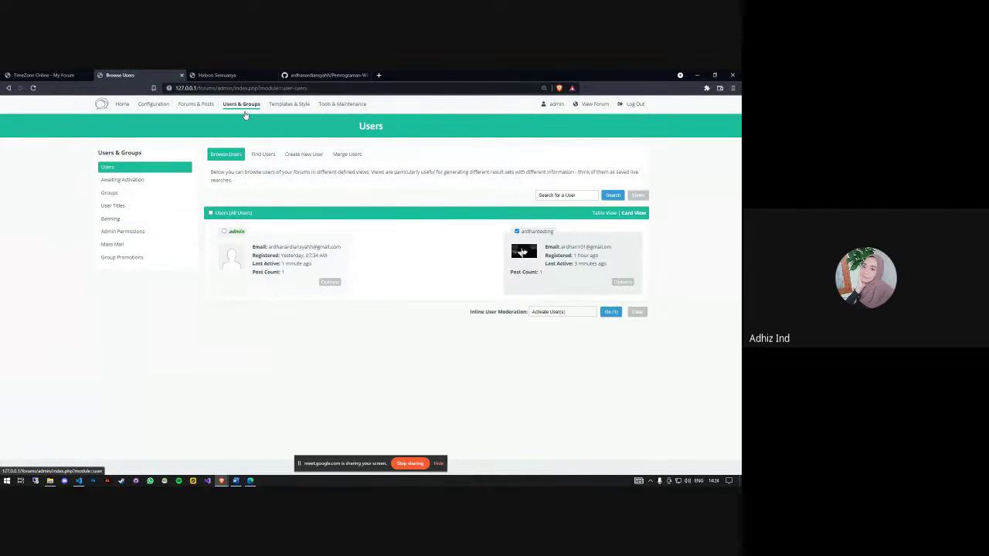
click(242, 108)
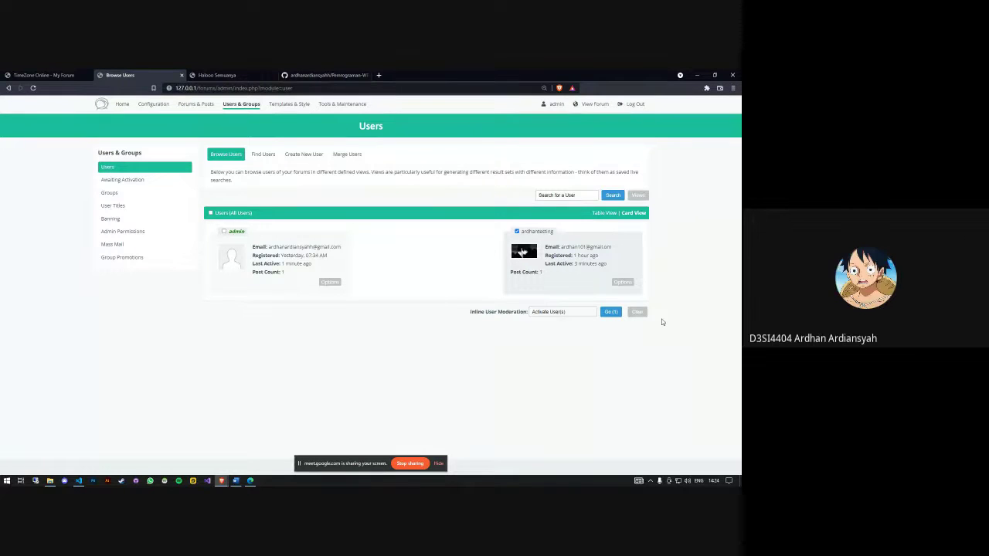
In the Board Online / Offline settings, set Board Closed to Yes.
click(343, 105)
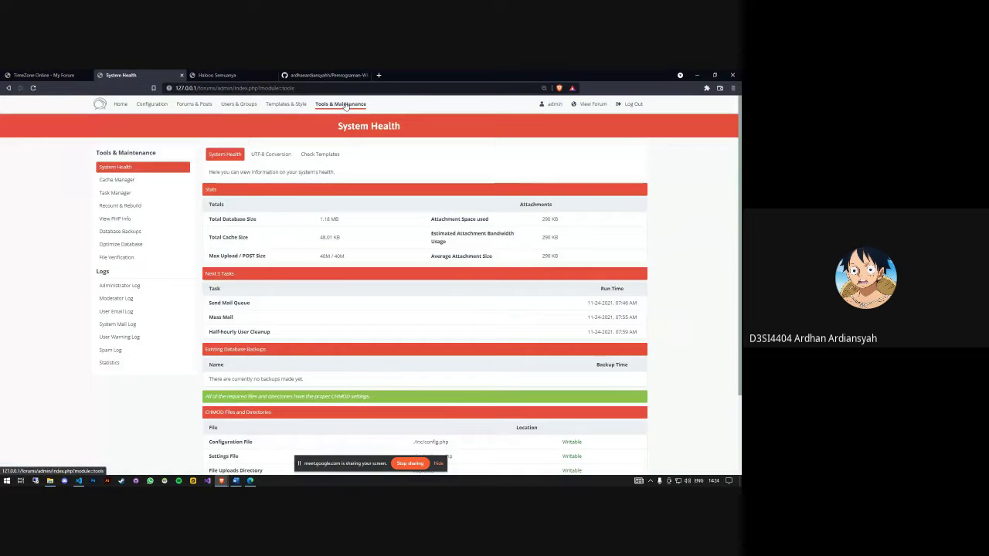
click(205, 107)
click(159, 104)
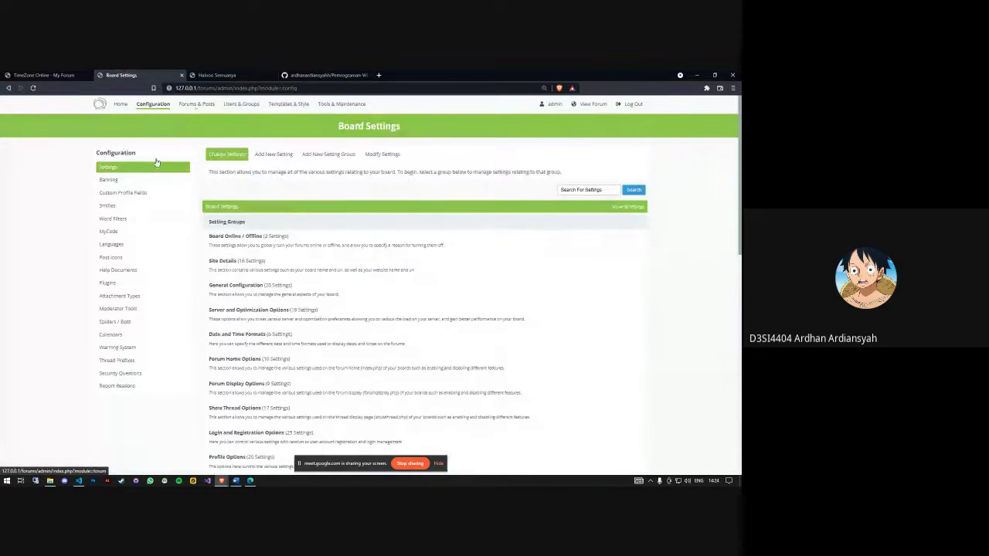
click(237, 238)
drag(288, 257, 219, 222)
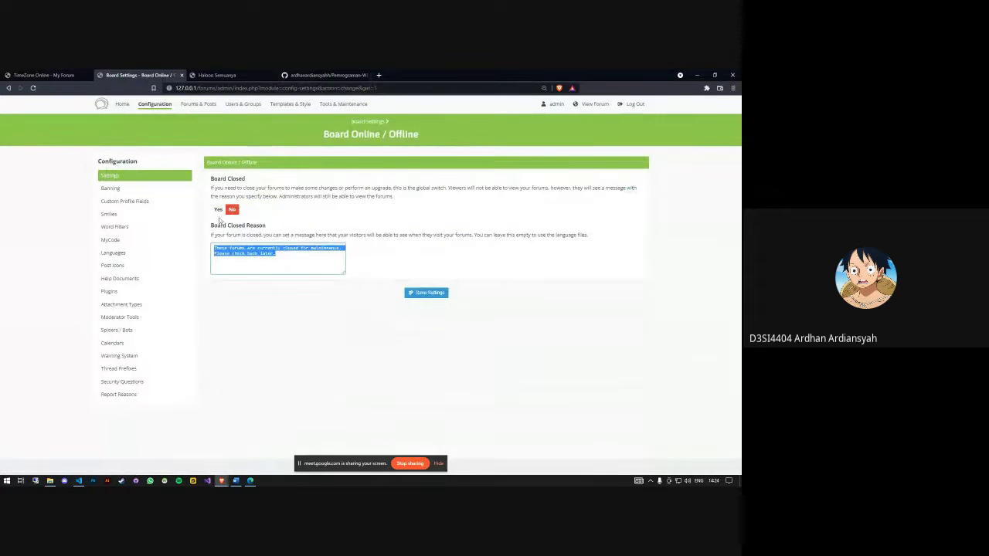
click(217, 209)
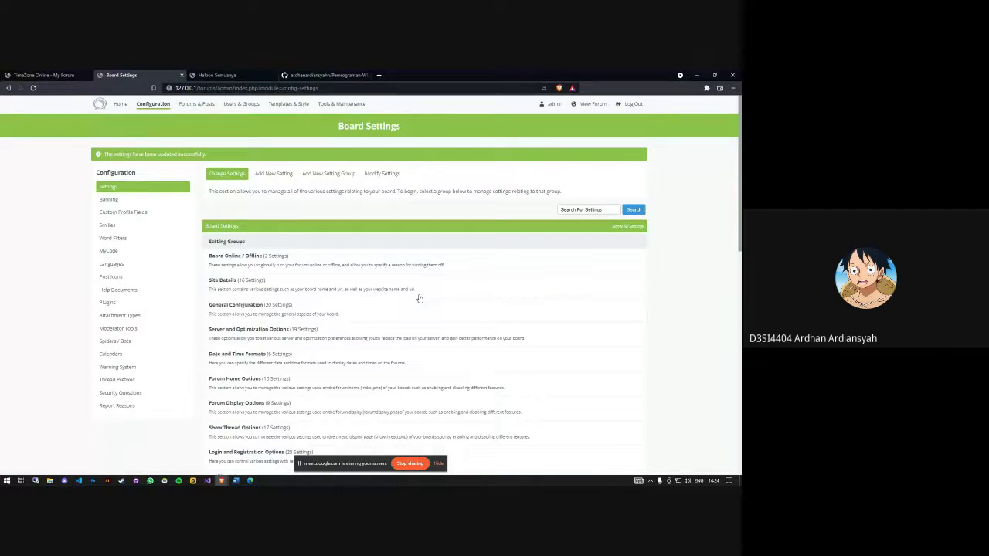
Confirm the visitor's forum portal shows the maintenance message, then return to the Board Online / Offline settings.
key(alt+Tab)
click(462, 267)
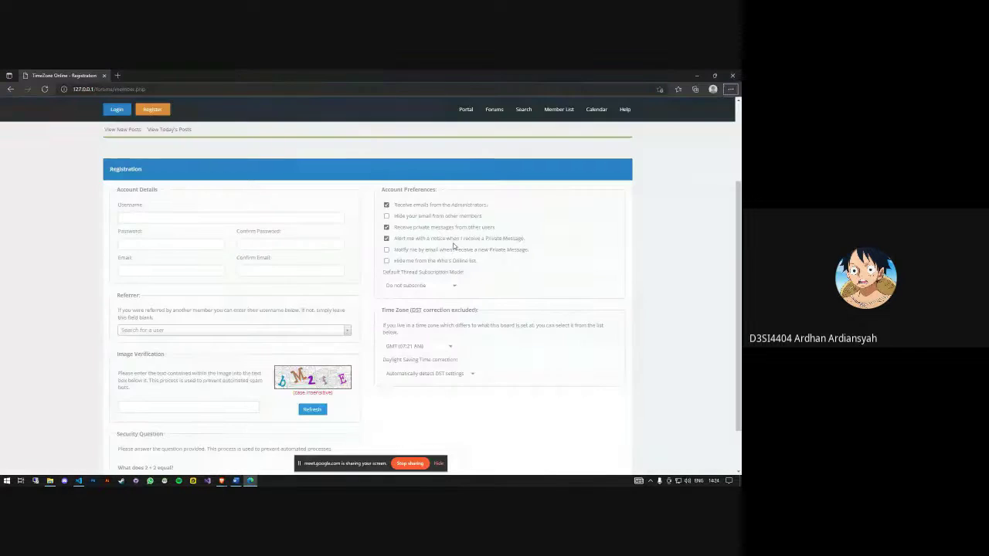
scroll(129, 186, up, 3)
click(117, 194)
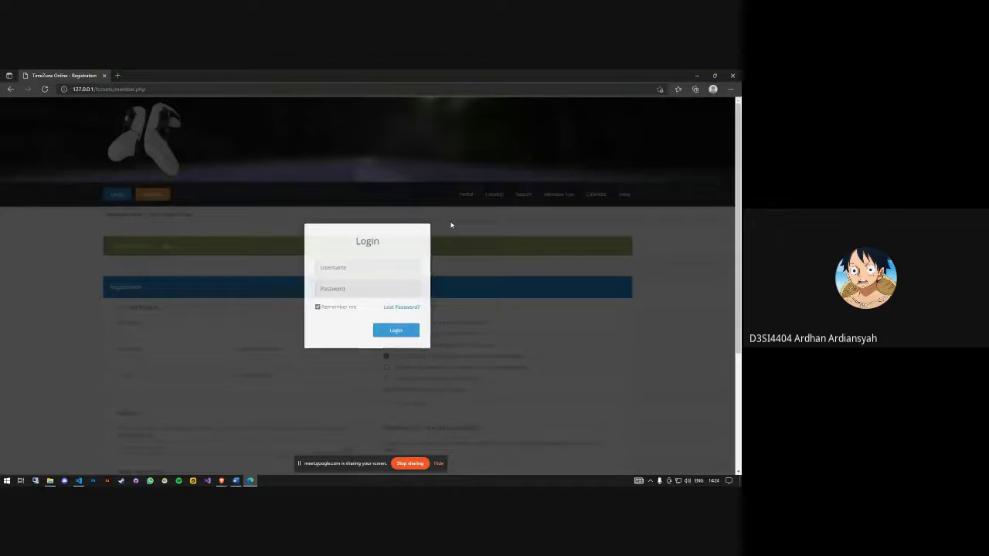
click(466, 194)
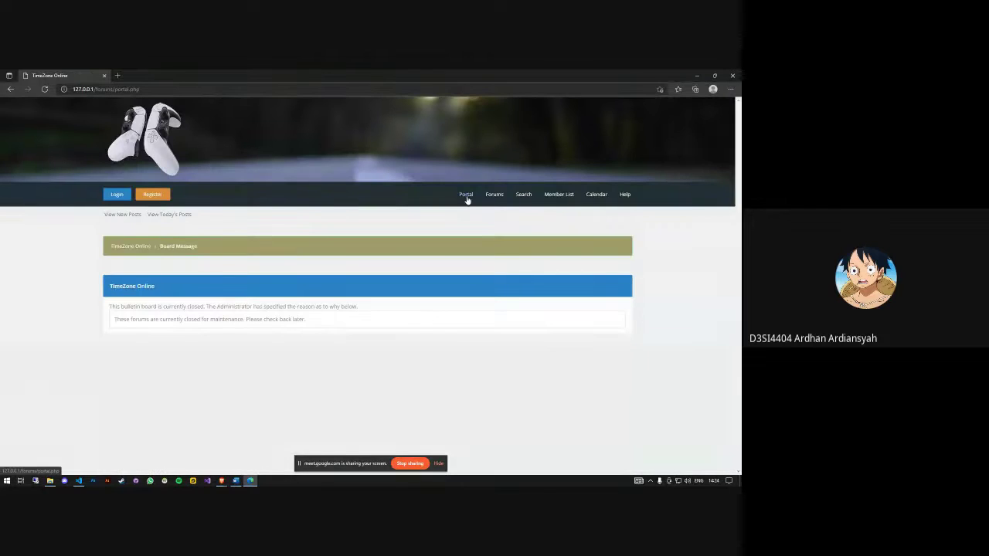
drag(121, 319, 316, 326)
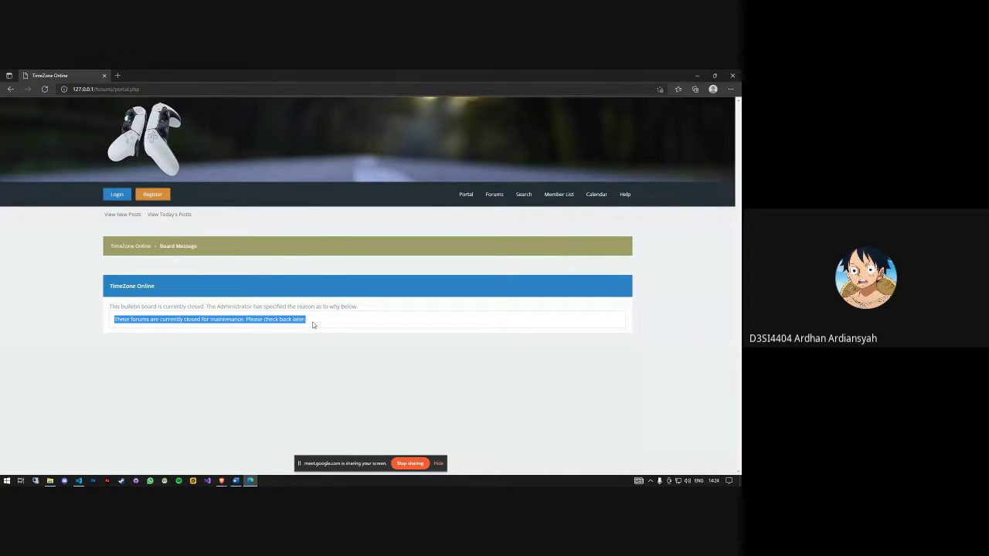
click(319, 328)
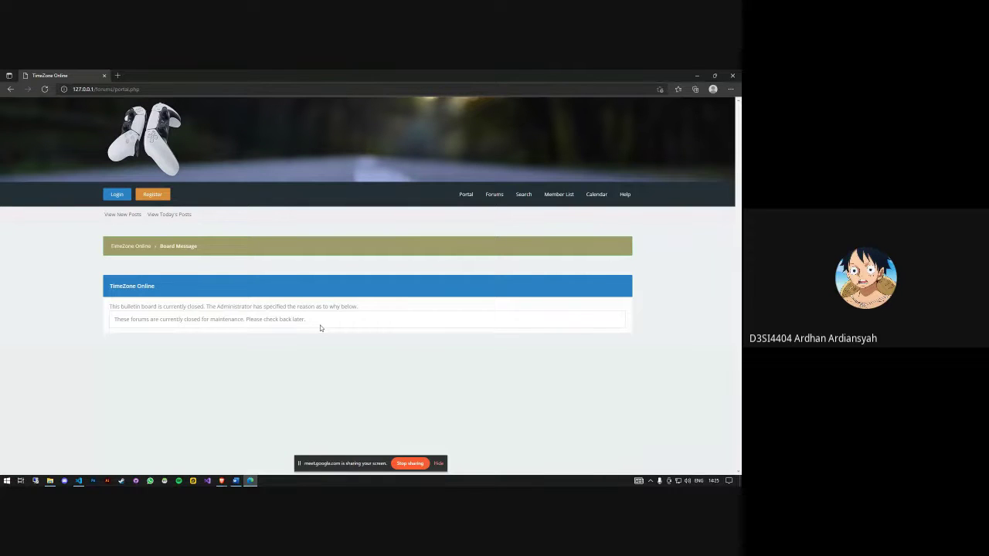
key(alt+Tab)
click(264, 233)
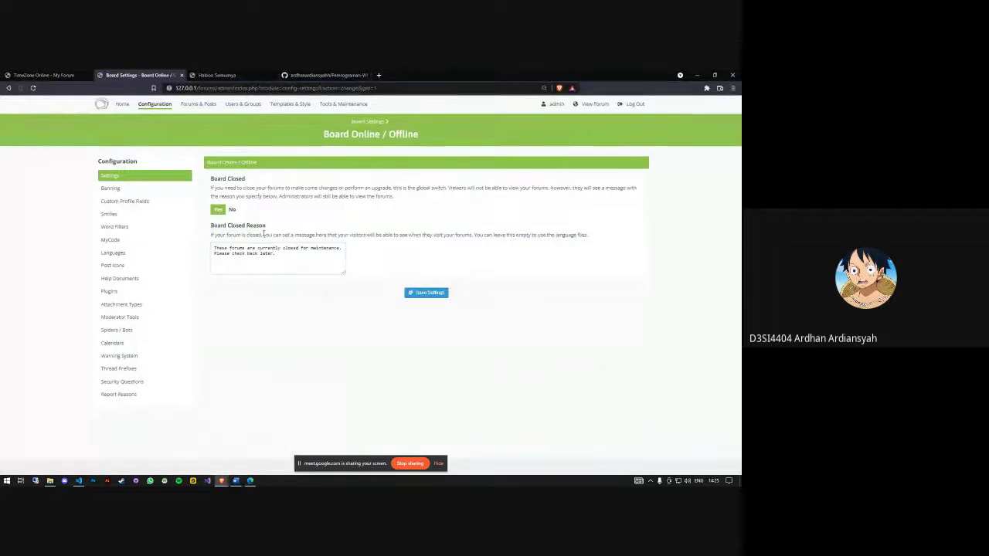
Set the board back to open, save the board settings, and stop sharing the screen.
click(232, 209)
click(426, 293)
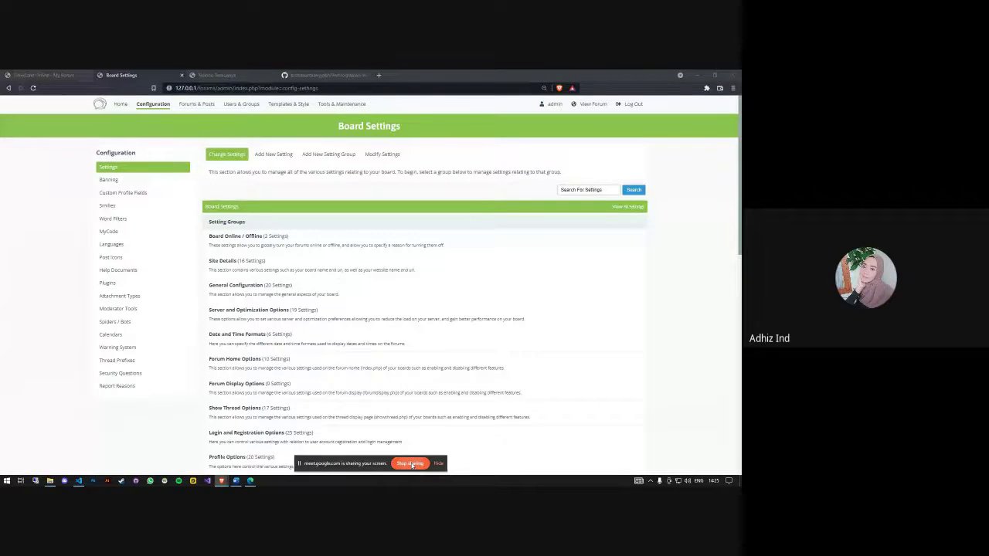
click(412, 464)
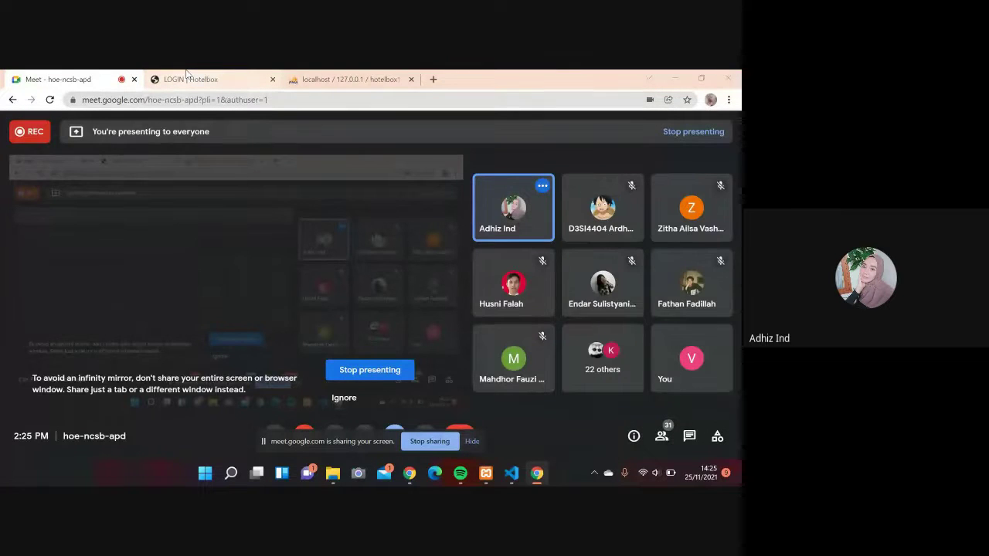
Show the 'LOGIN | Hotelbox' tab, briefly return to Meet, then go back to Hotelbox.
click(186, 76)
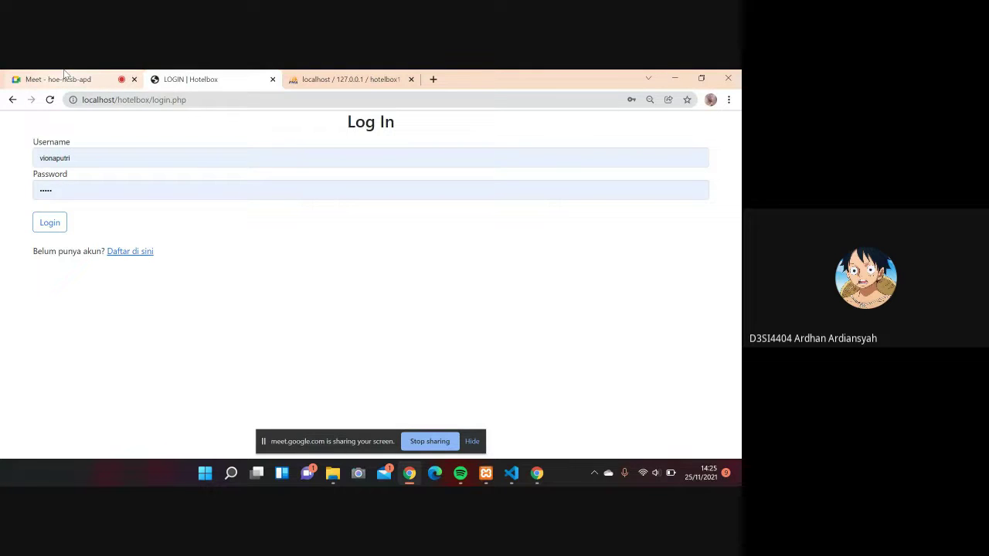
click(65, 74)
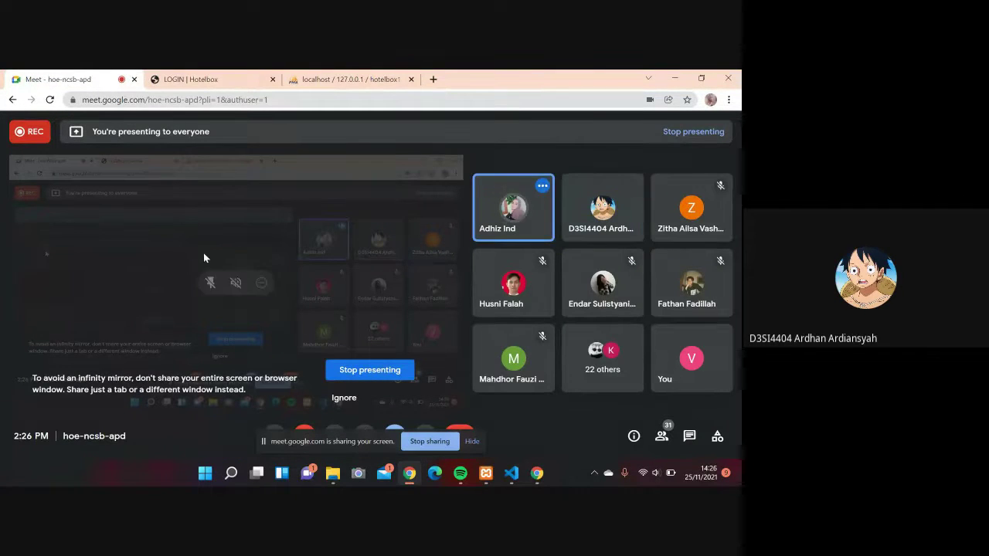
click(190, 79)
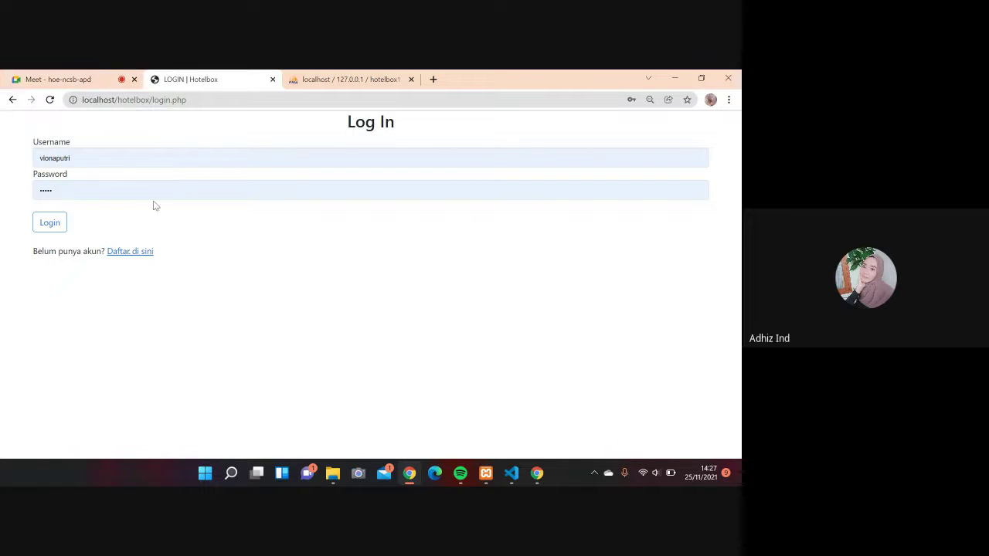
Log in to Hotelbox and visit DAFTAR USER, REGISTRASI, then PEMBAYARAN.
click(61, 223)
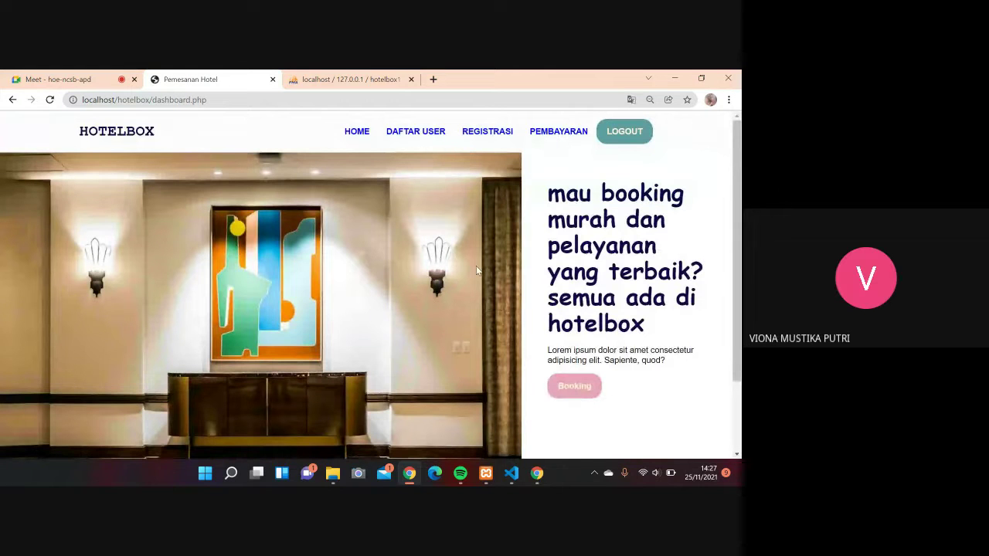
click(433, 139)
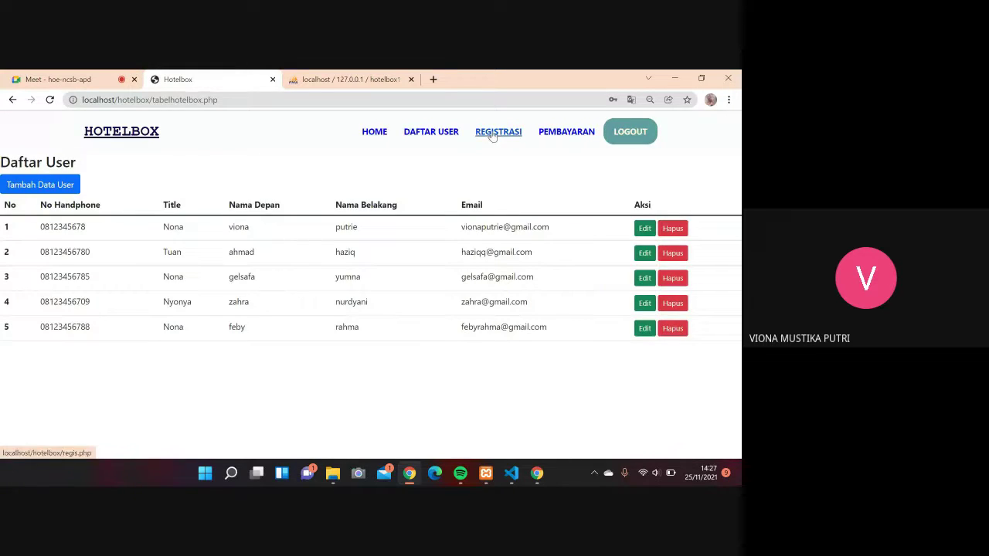
click(492, 137)
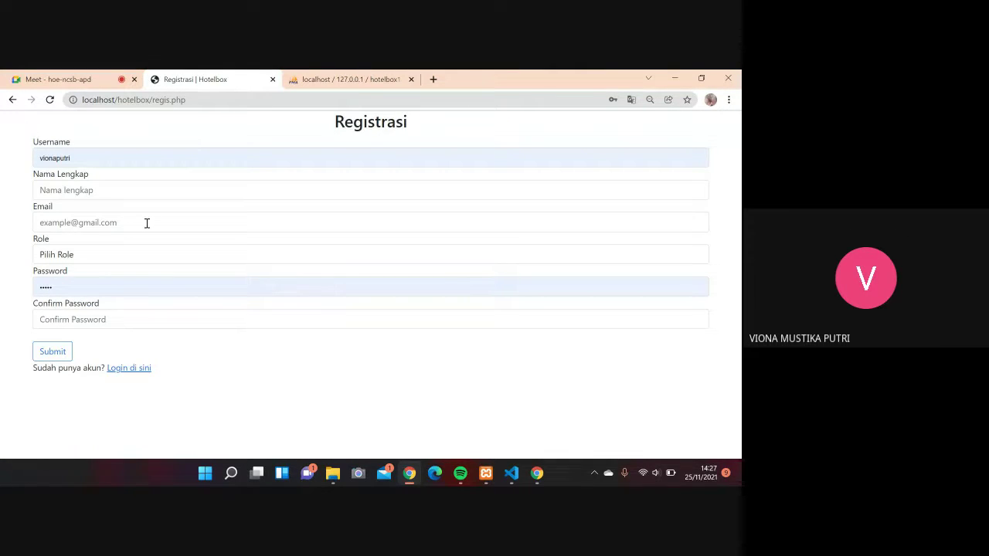
click(13, 100)
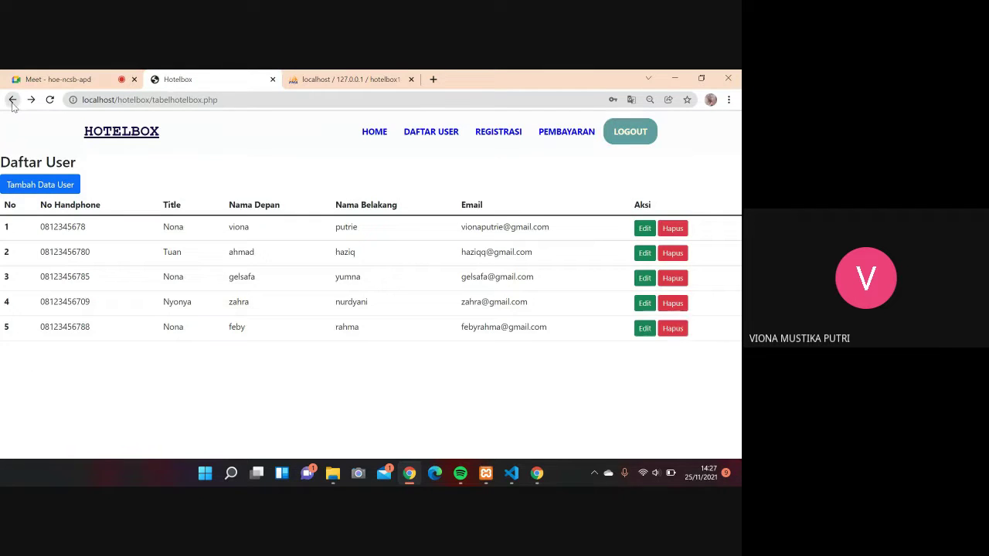
click(554, 134)
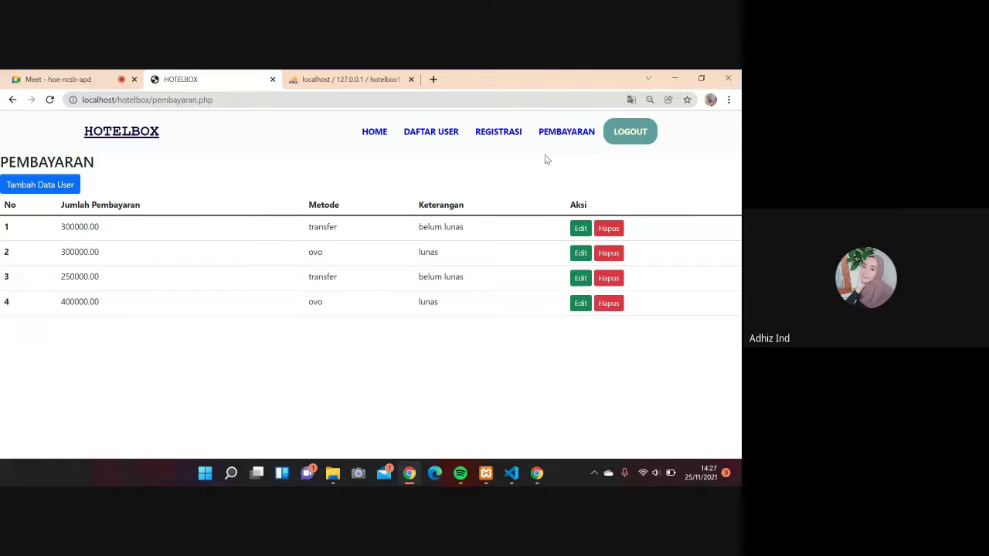
Log out of Hotelbox and sign back in with the saved admin login.
click(618, 134)
click(462, 169)
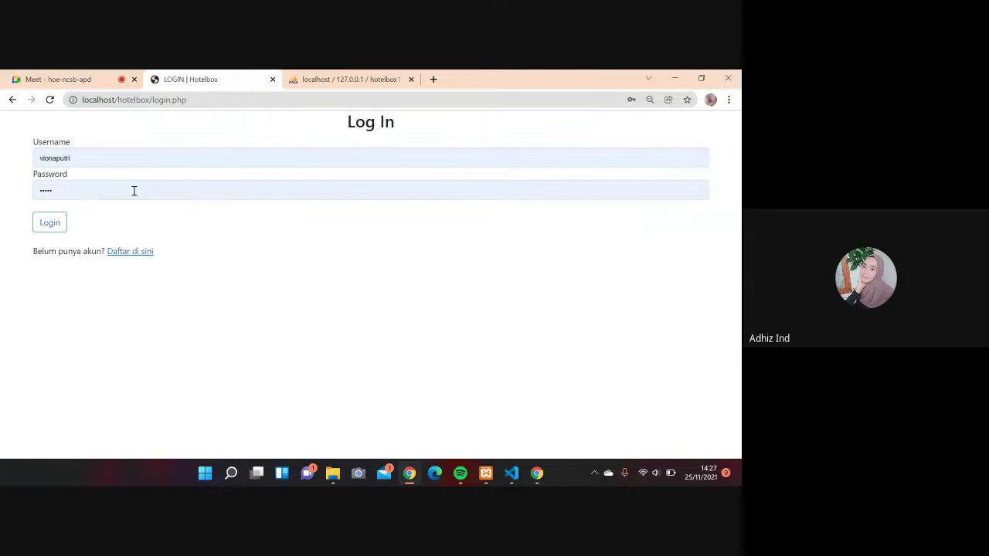
click(80, 159)
click(76, 215)
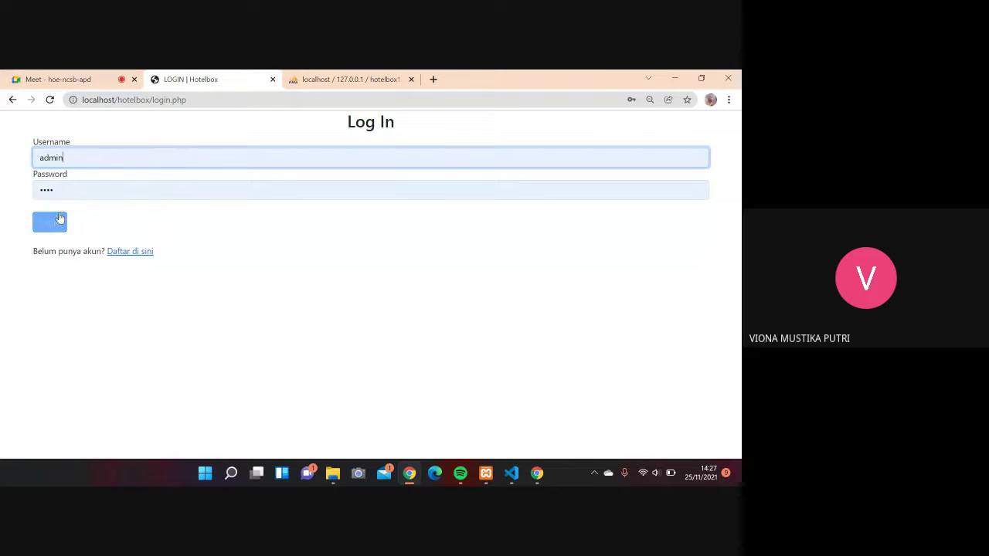
click(49, 222)
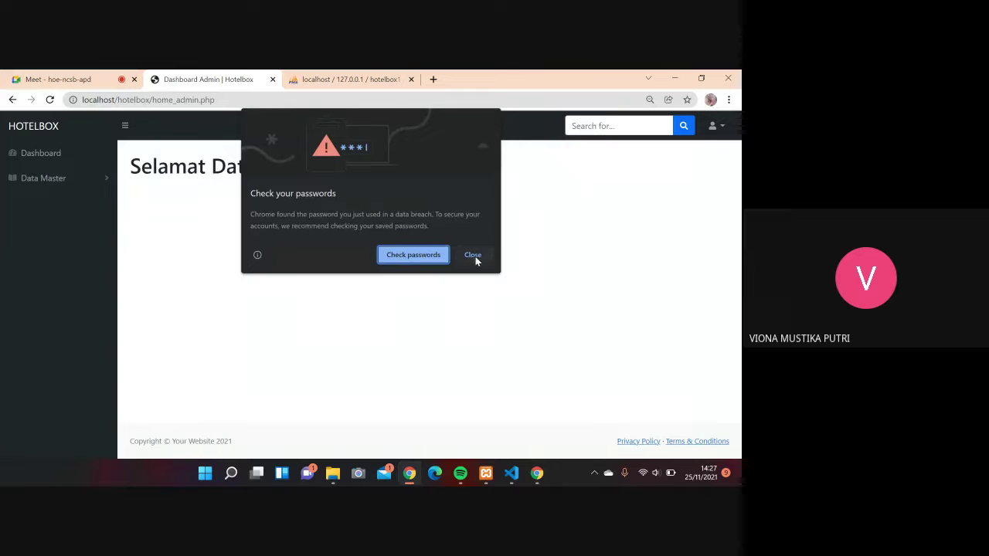
click(473, 255)
View Data Master > Data Pembayaran, then go back to the admin welcome page.
click(63, 186)
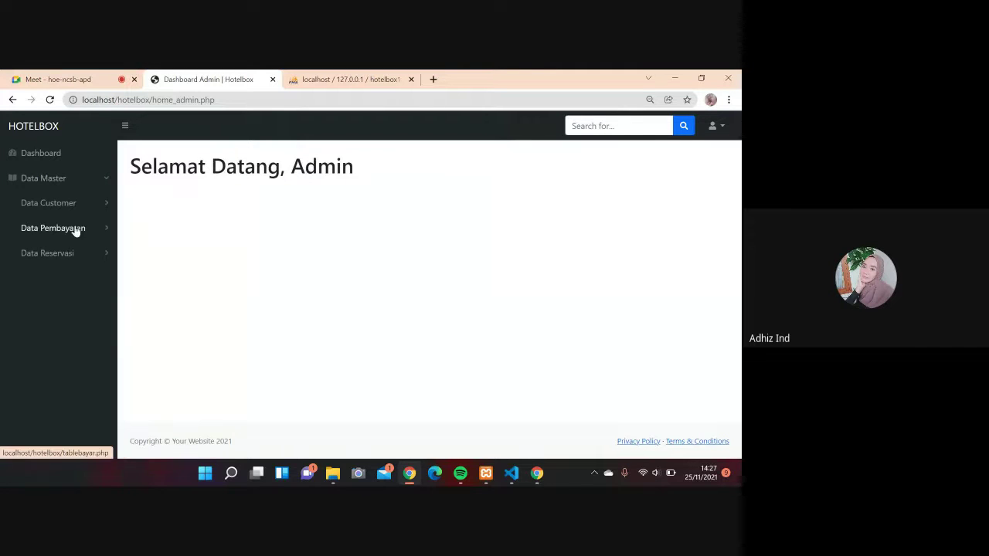
click(76, 228)
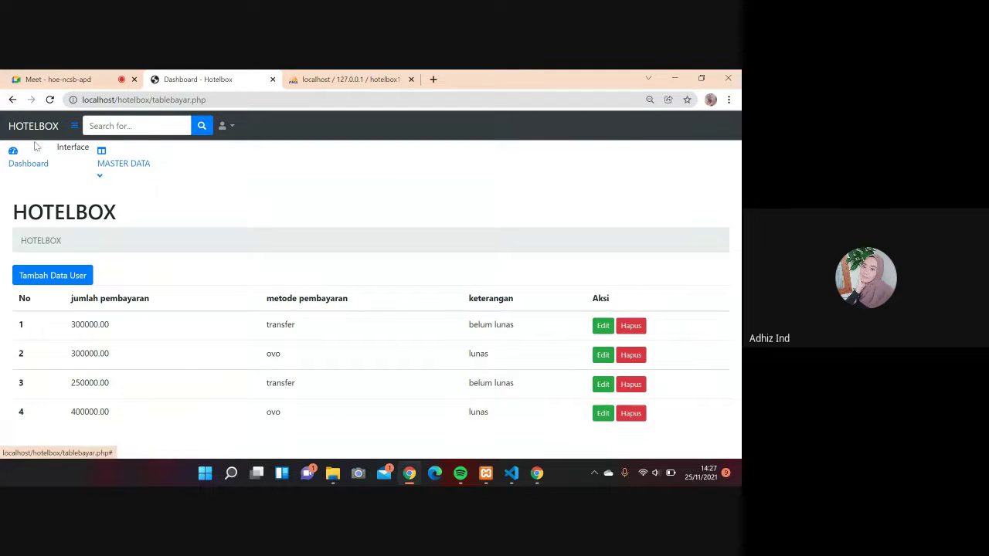
click(13, 100)
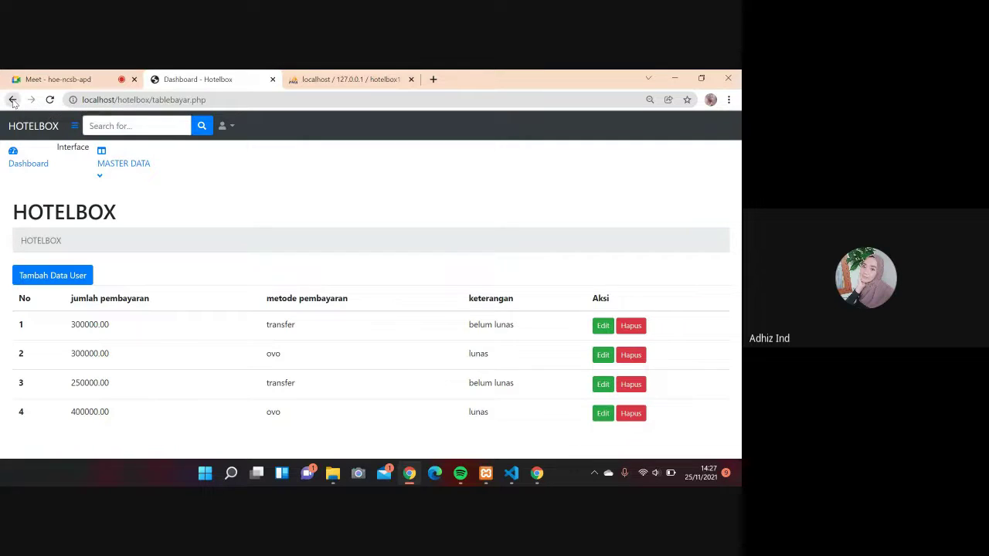
click(81, 185)
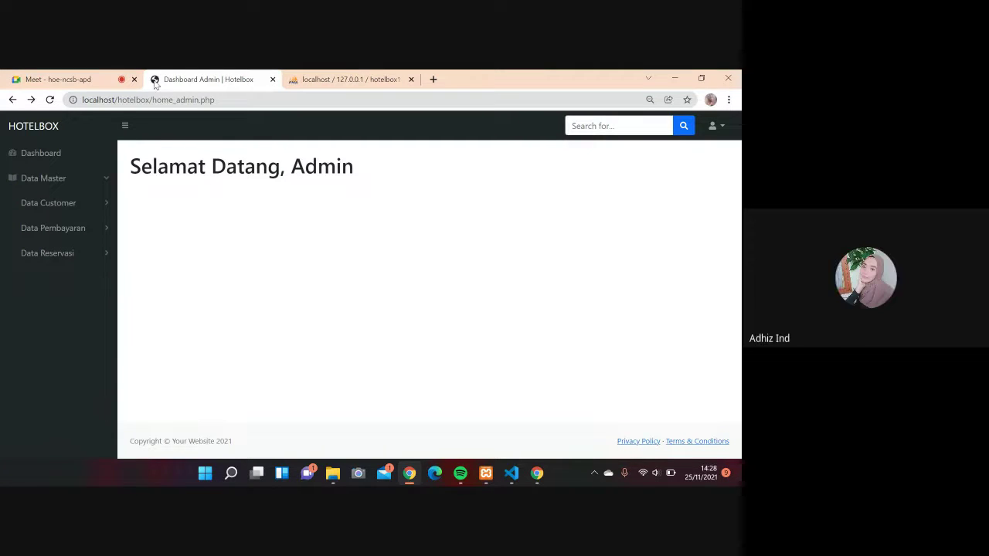
Show Data Pembayaran again, go back, and switch to the Meet tab.
click(71, 228)
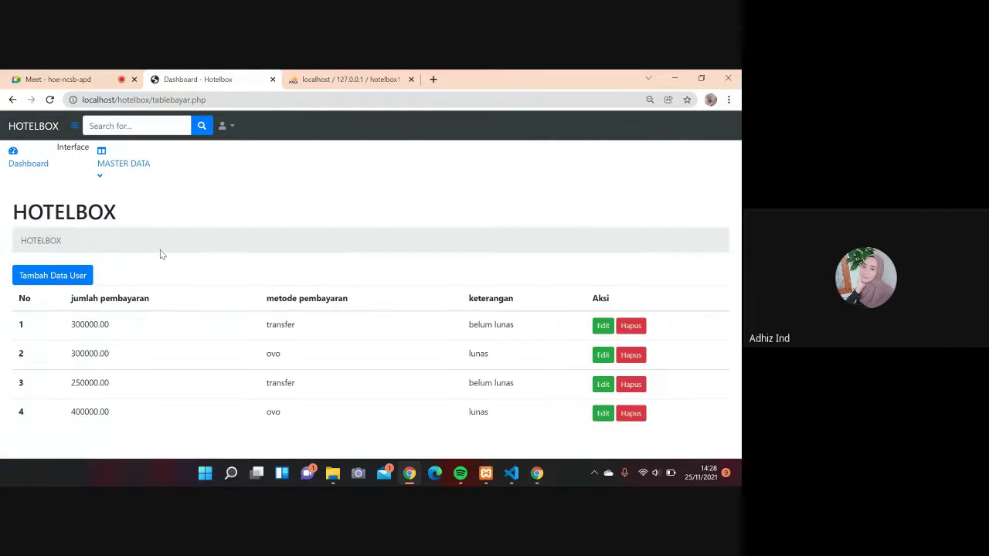
click(12, 100)
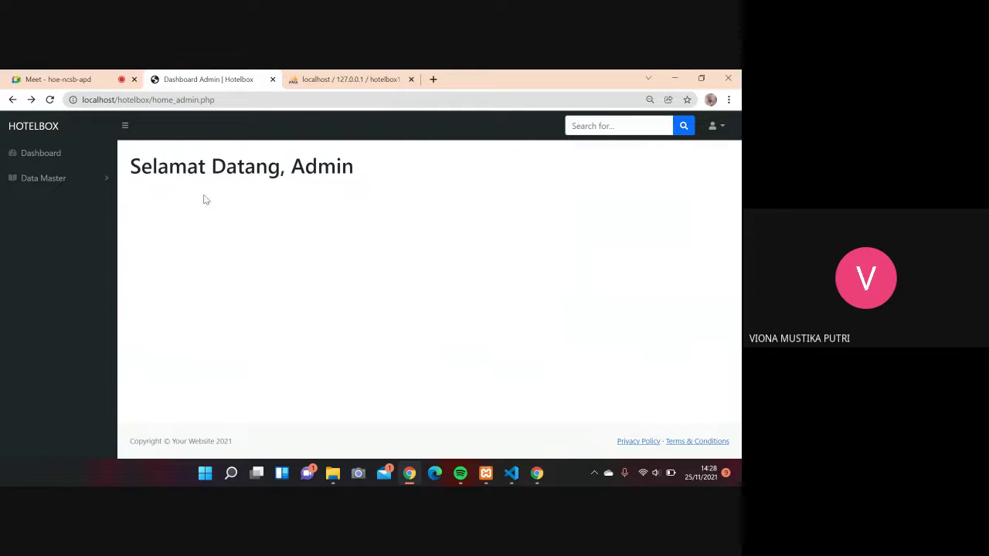
click(16, 76)
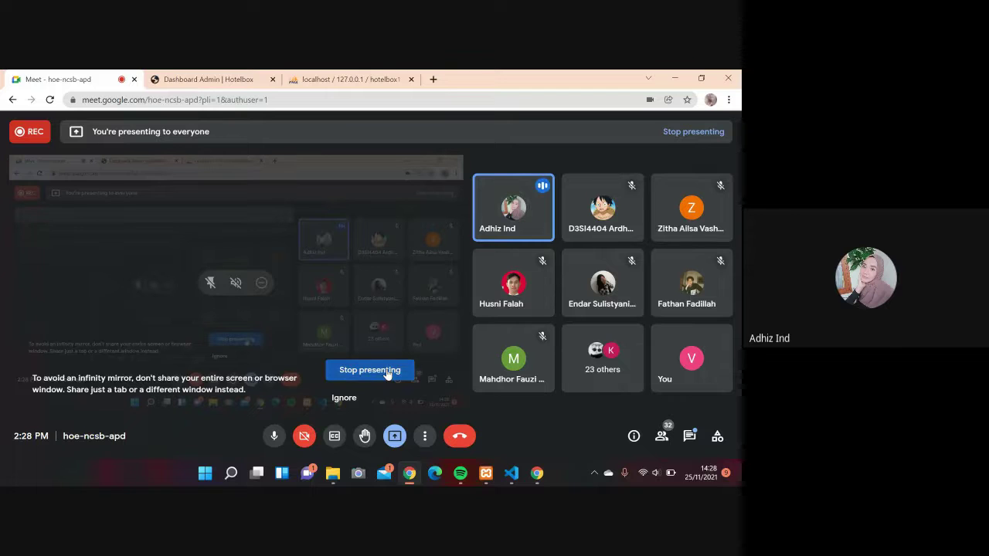
Stop presenting Hotelbox and bring up the Tugas Besar login page at localhost/tubes/login.php.
click(388, 373)
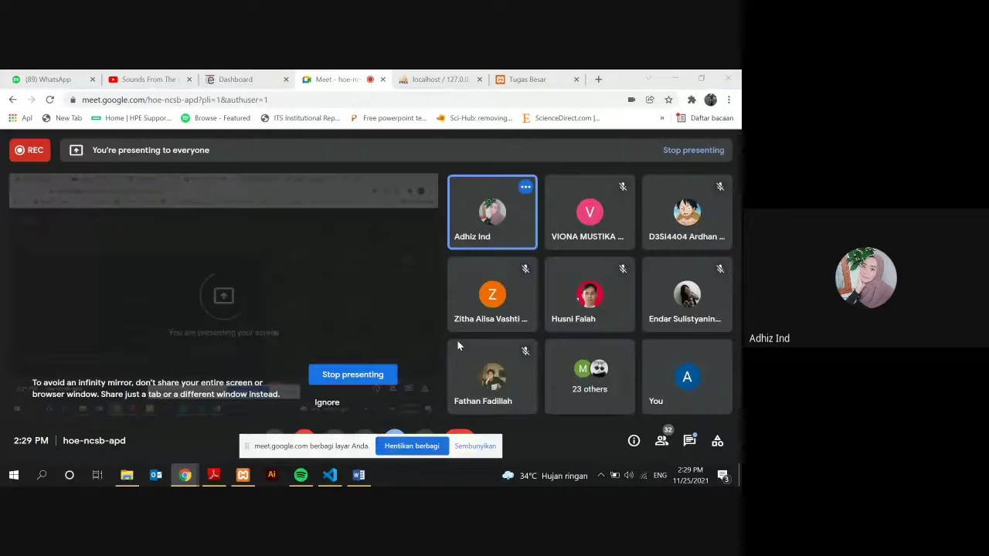
click(525, 75)
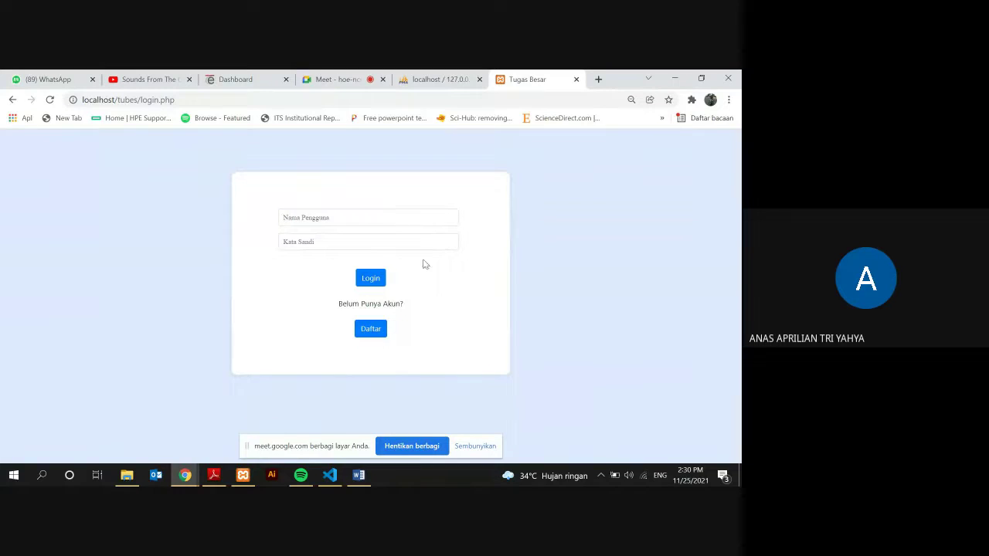
click(371, 331)
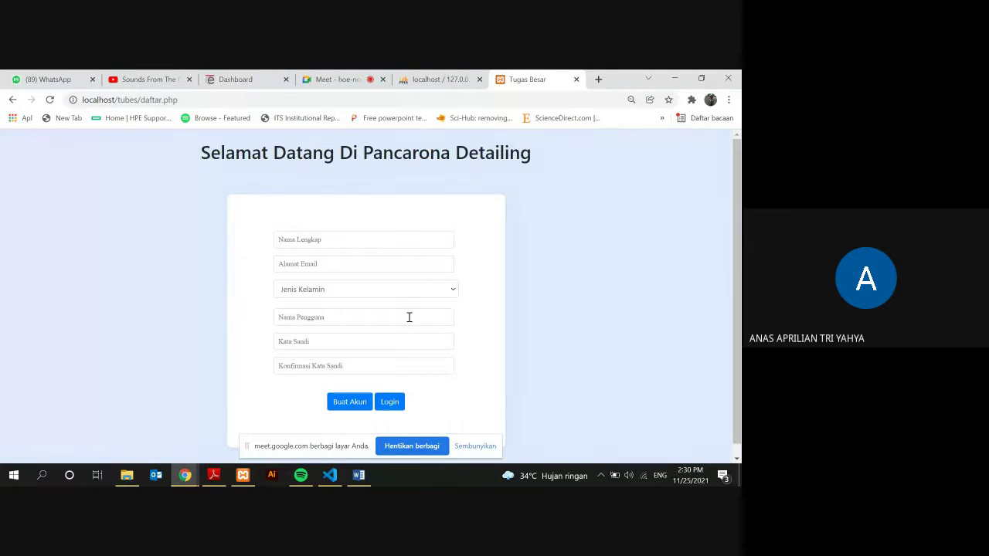
scroll(407, 325, down, 1)
click(390, 391)
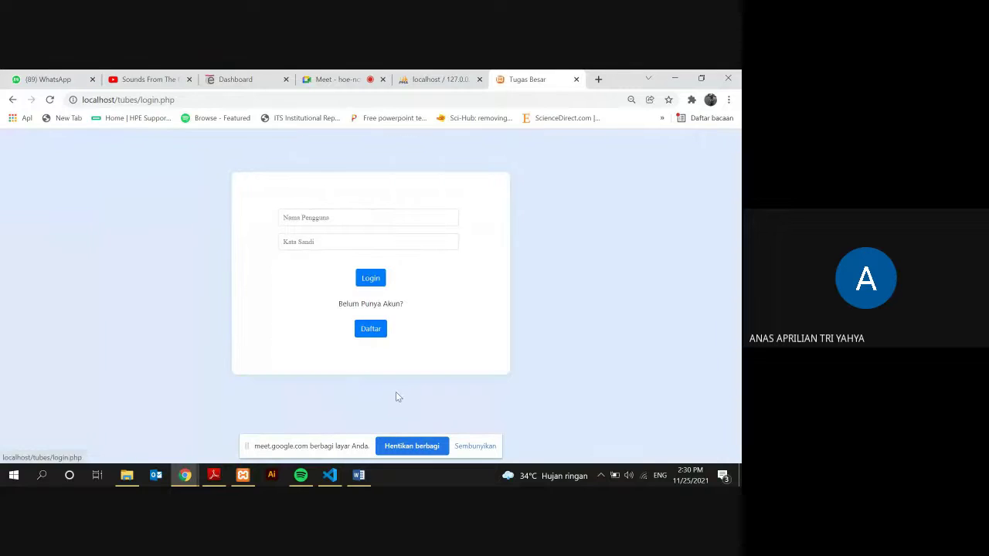
click(384, 335)
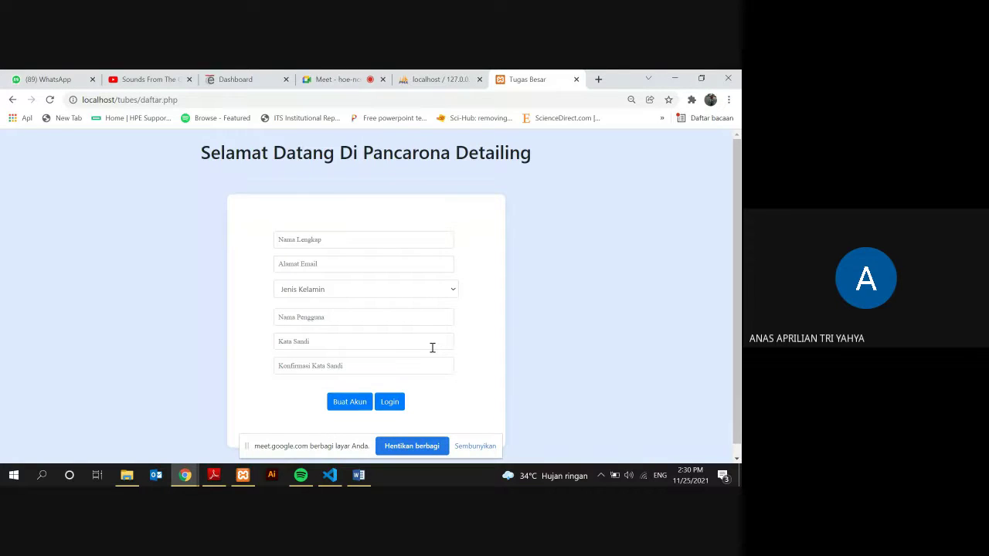
click(394, 402)
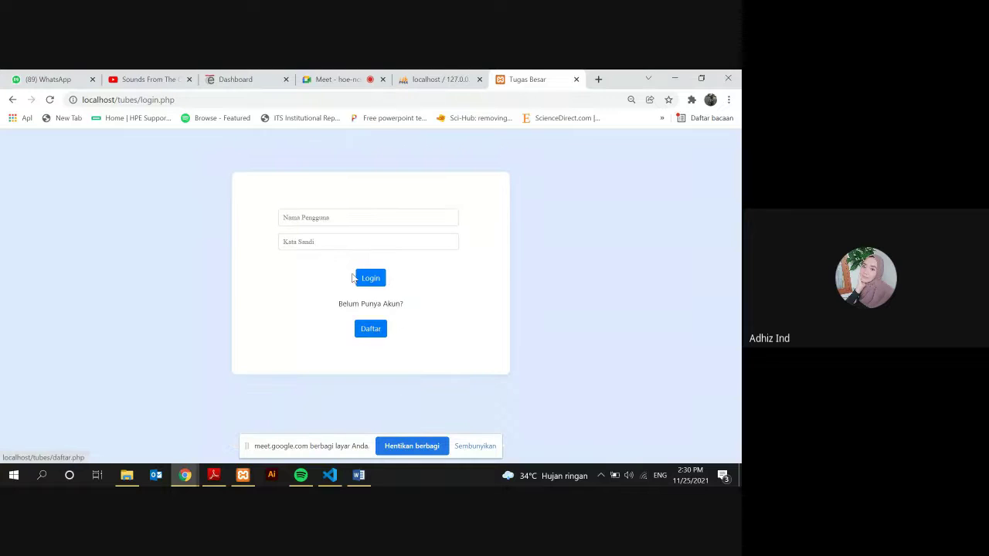
Fill the Pancarona login with a saved autofill username and the account password, then log in.
click(342, 217)
text(anas)
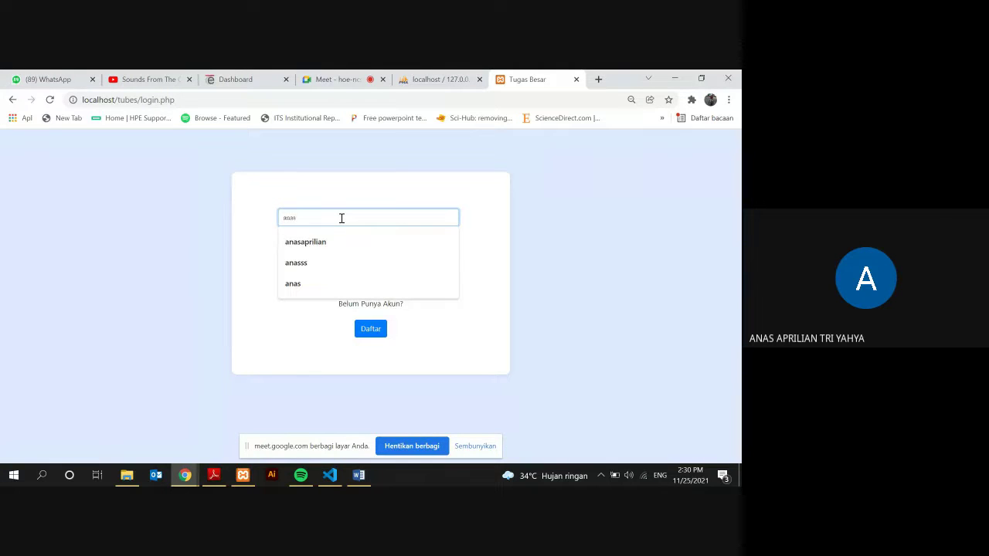
click(347, 280)
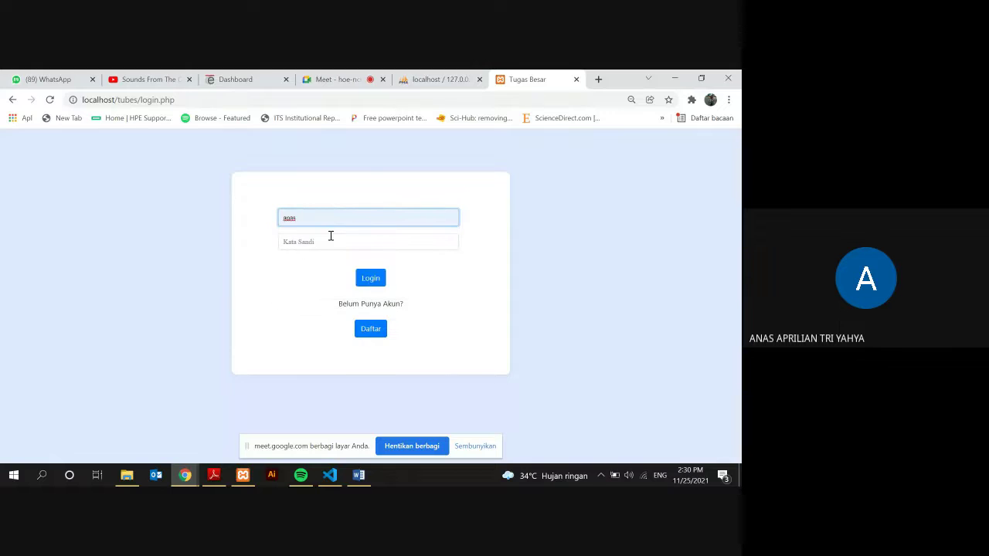
key(BackSpace)
key(BackSpace)
key(BackSpace)
key(BackSpace)
text(a)
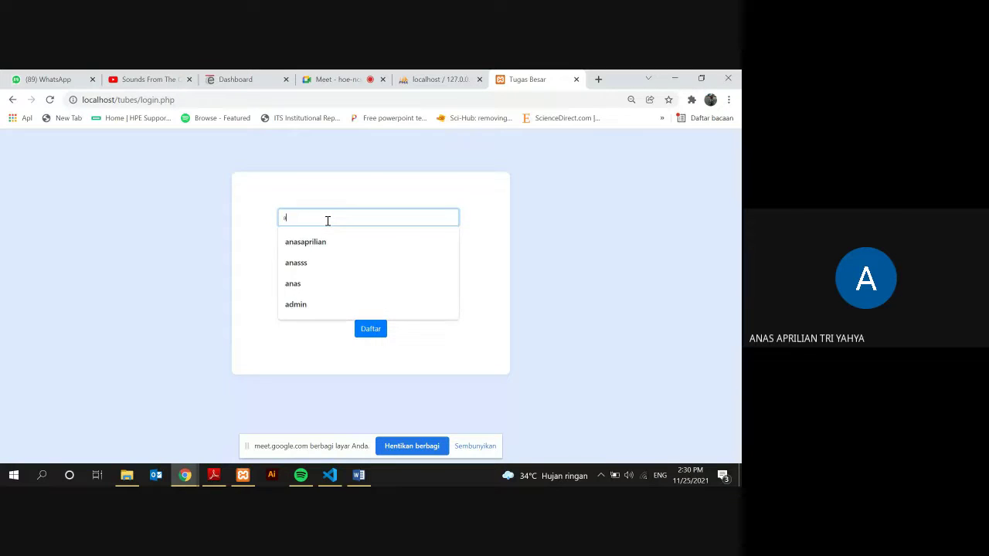
text(nass)
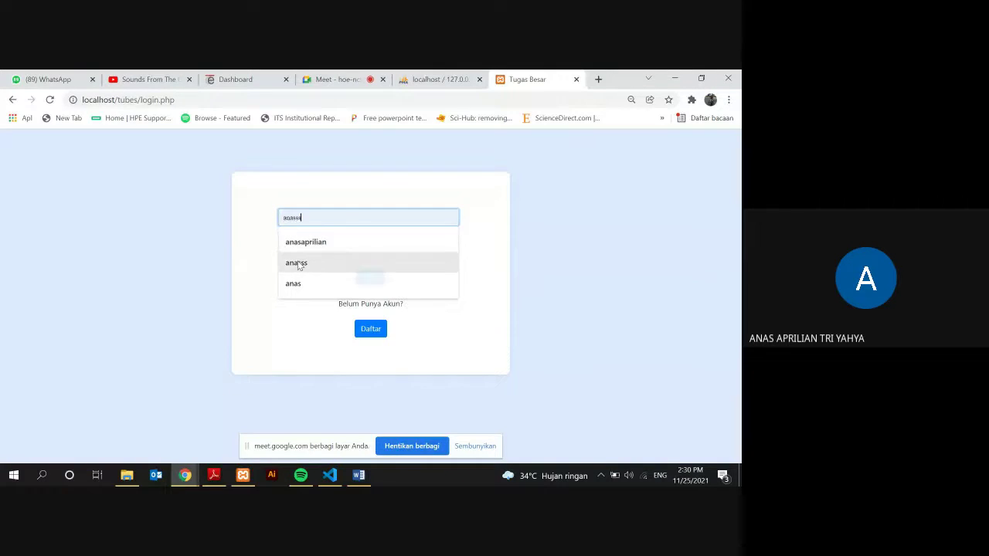
click(299, 265)
click(292, 241)
text(123)
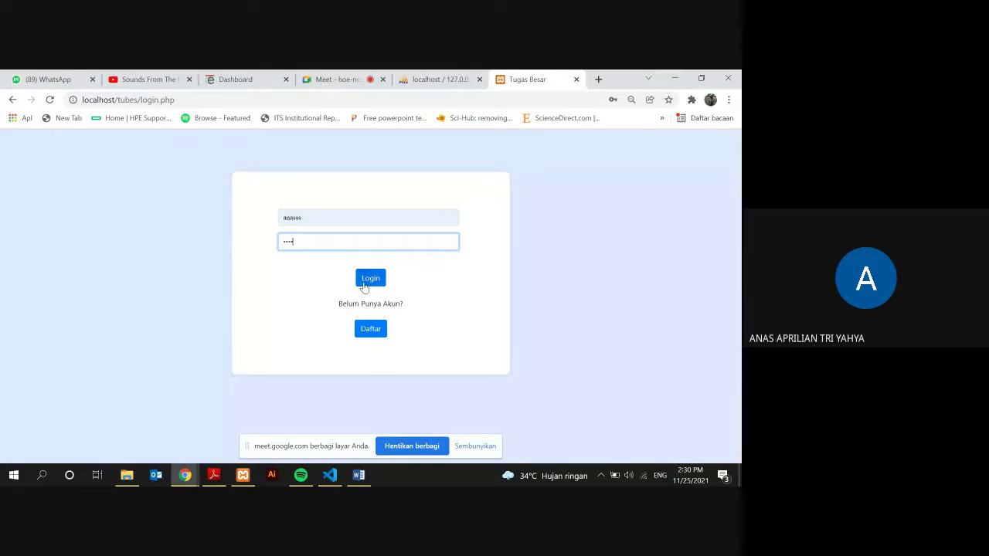
click(371, 278)
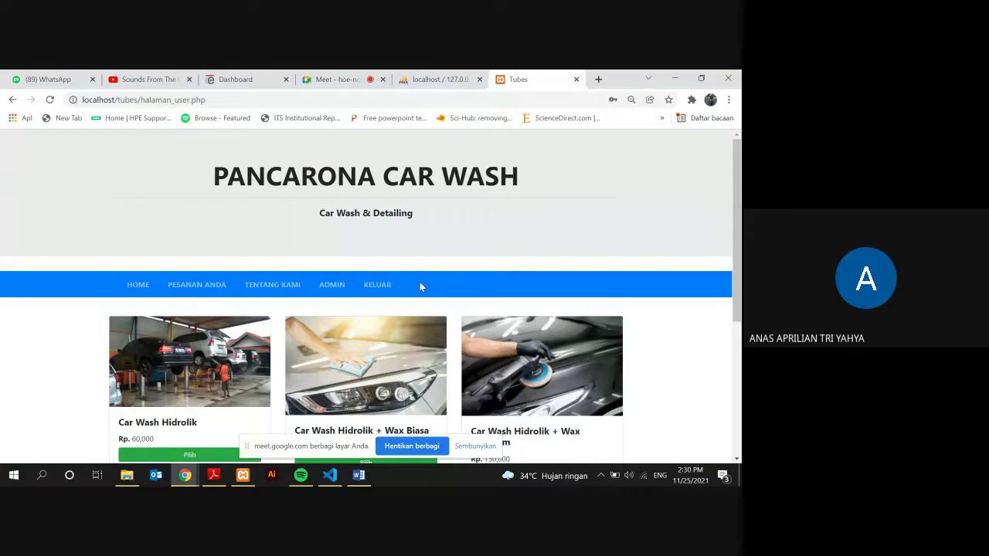
scroll(420, 286, down, 2)
scroll(419, 284, down, 1)
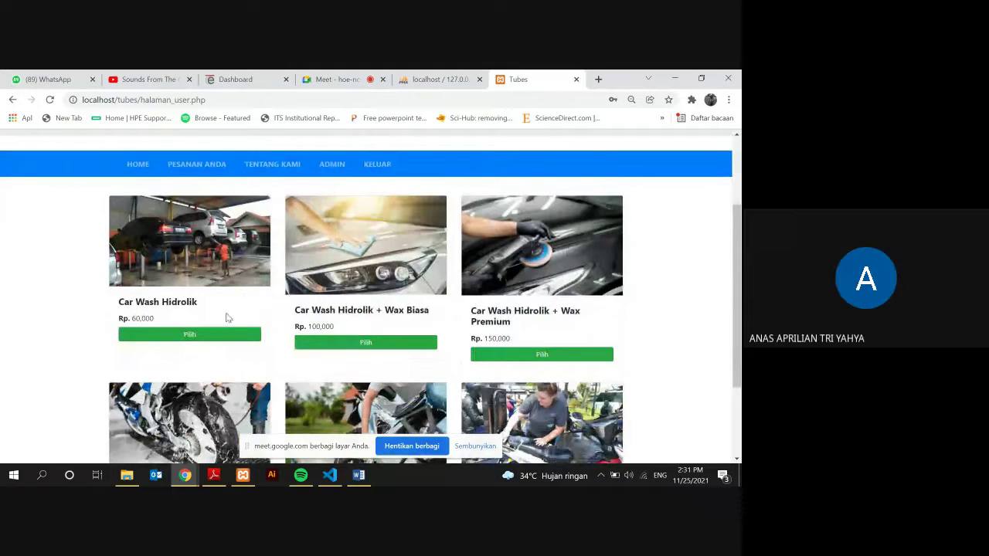
scroll(346, 315, down, 1)
scroll(345, 315, down, 1)
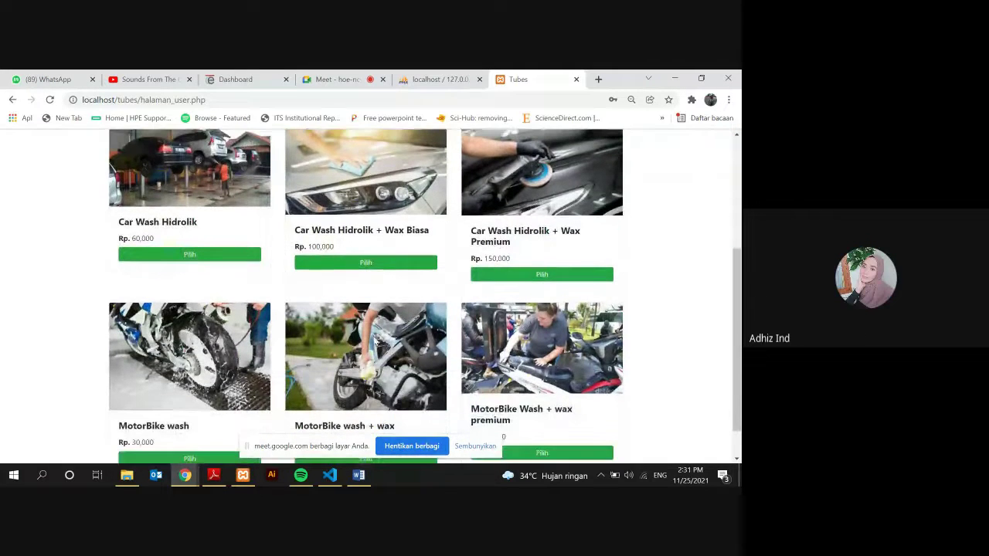
scroll(383, 349, down, 1)
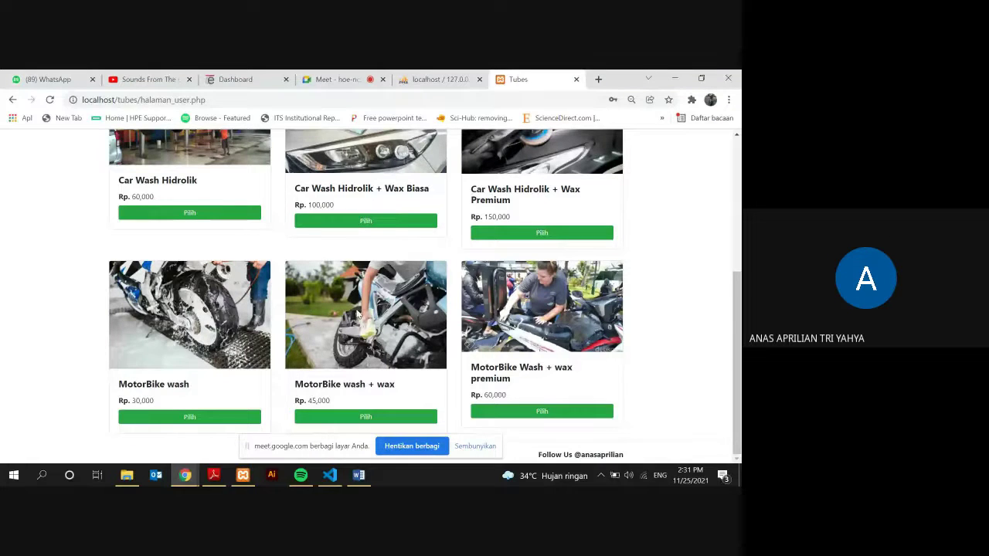
scroll(358, 312, up, 2)
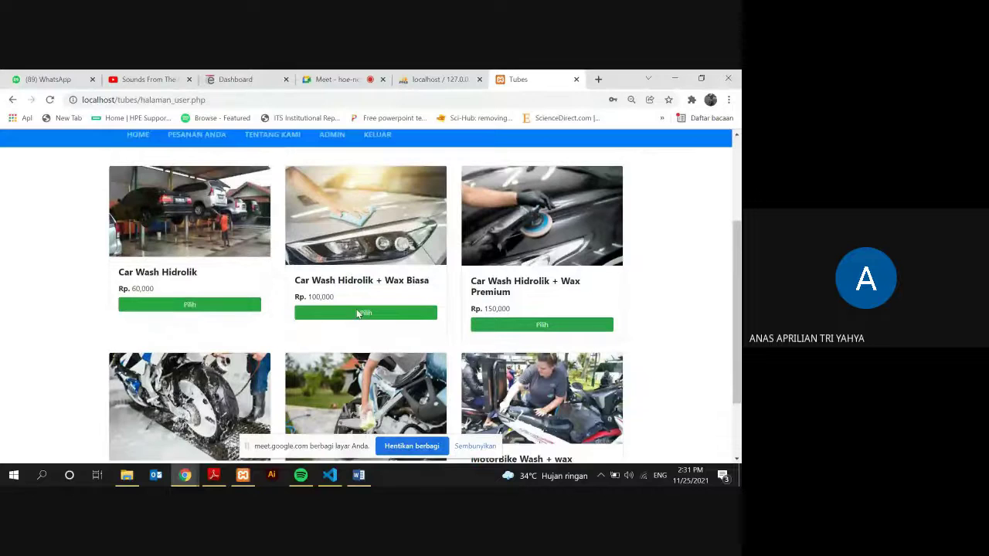
scroll(358, 313, up, 3)
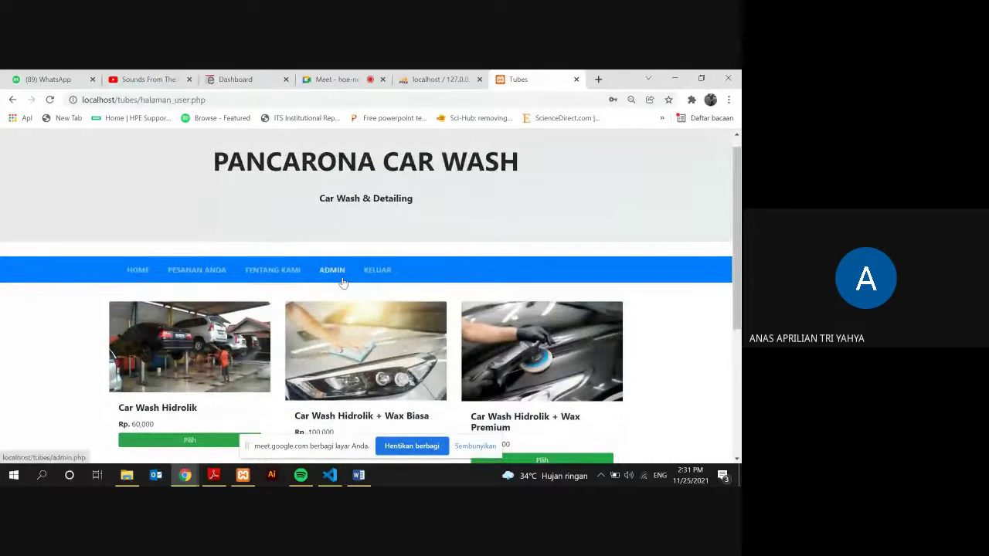
click(342, 282)
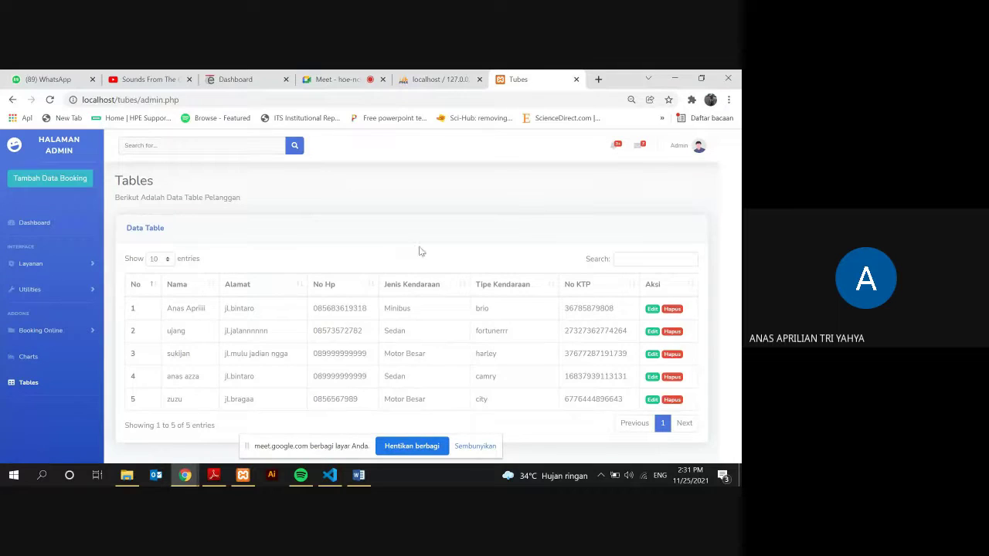
click(682, 148)
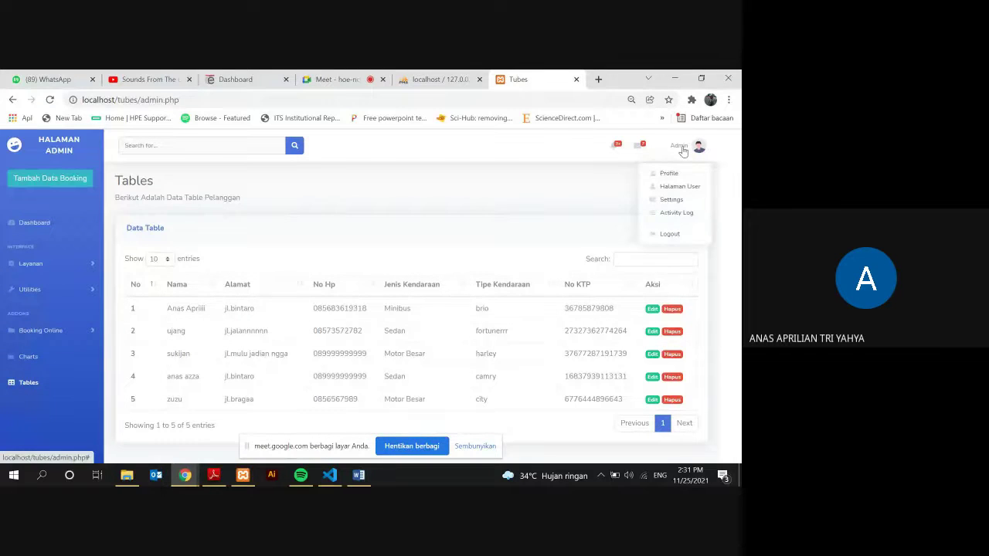
click(680, 183)
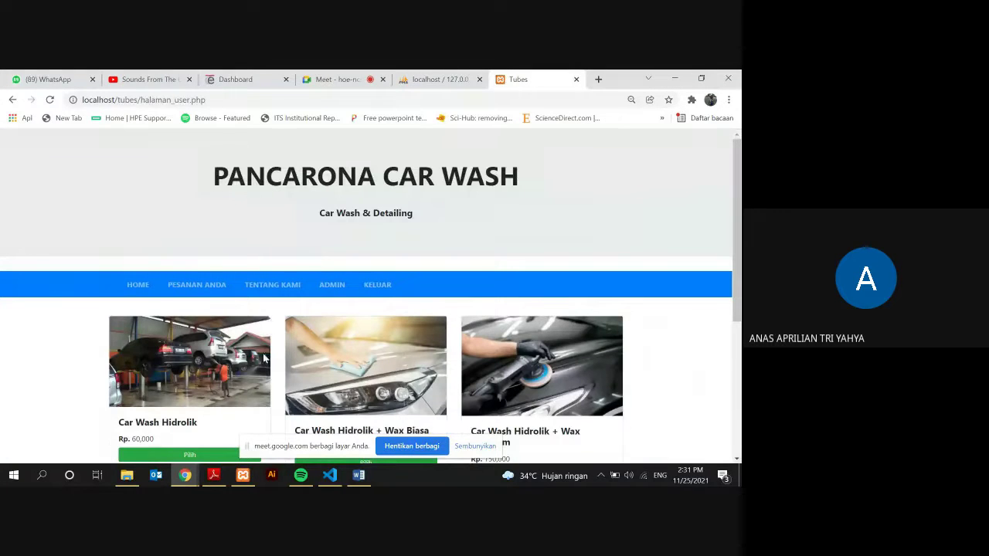
Scroll through the car wash service cards, then open the ADMIN customer Data Table.
scroll(171, 342, down, 2)
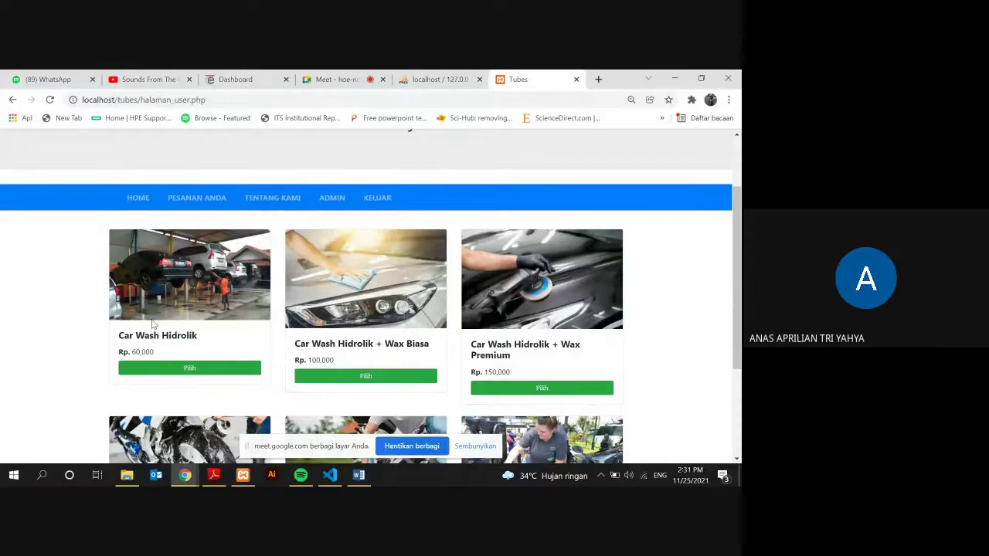
scroll(152, 325, down, 1)
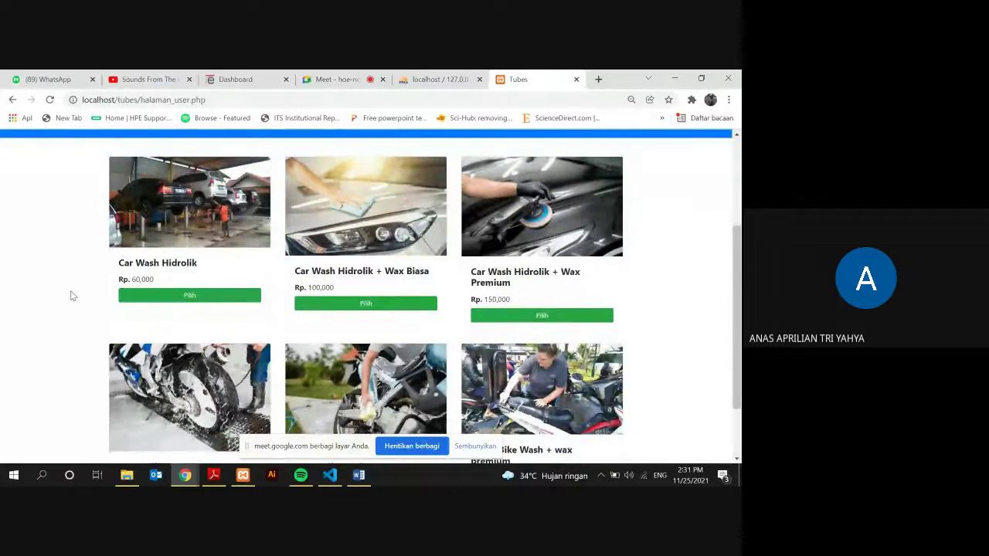
scroll(71, 296, down, 1)
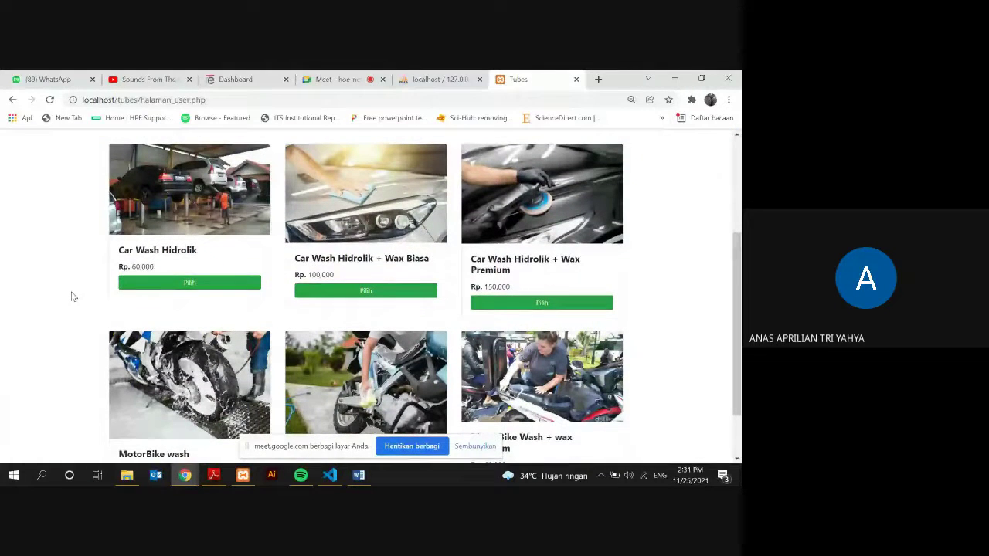
scroll(71, 295, up, 1)
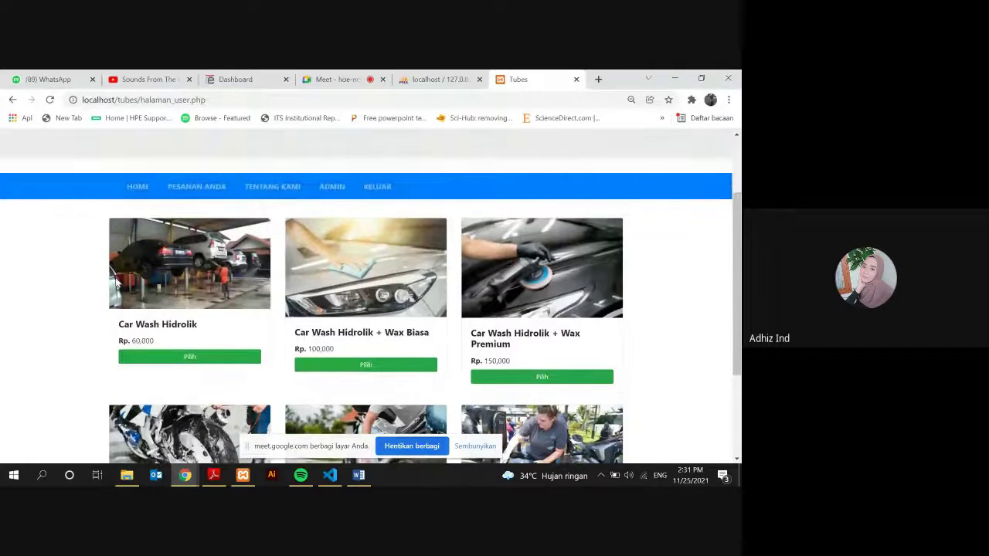
click(328, 198)
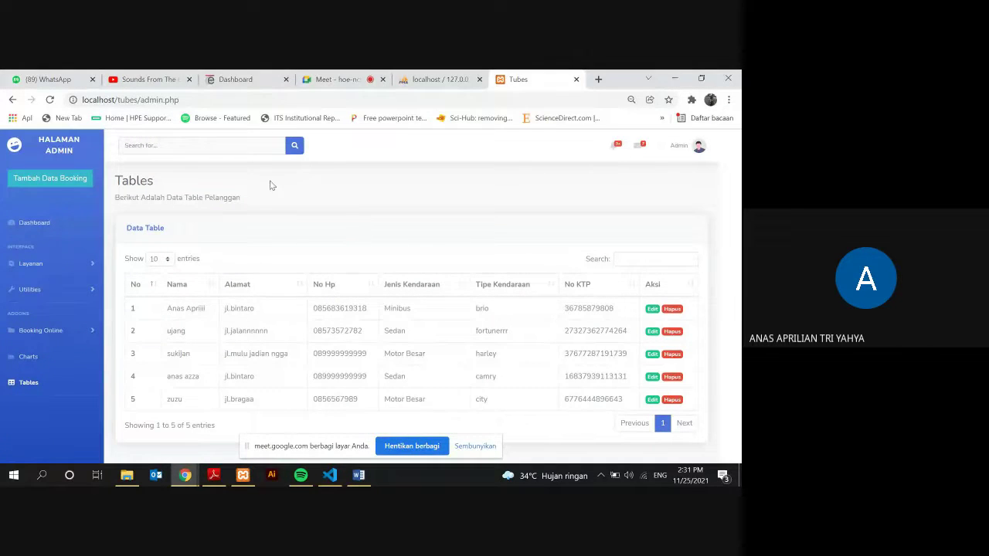
click(78, 178)
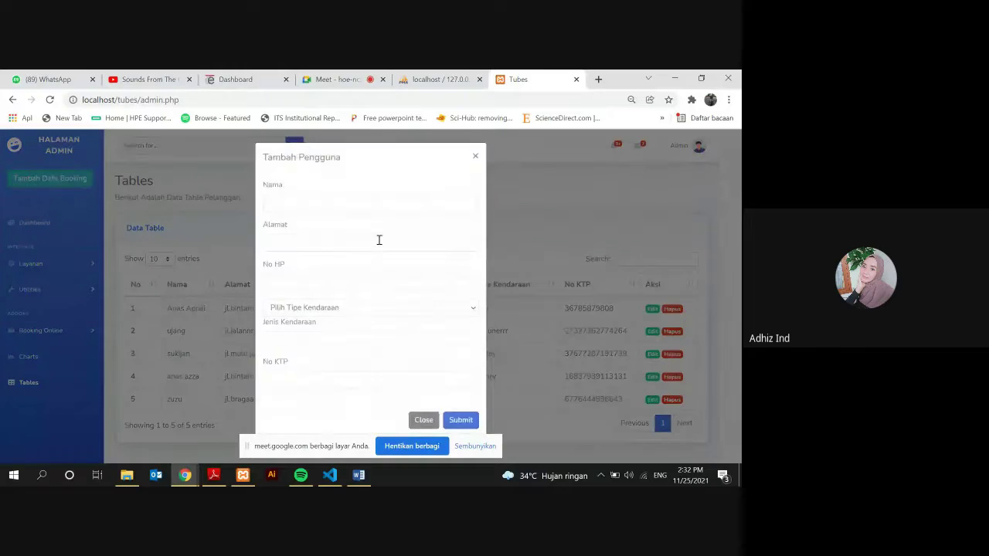
click(476, 157)
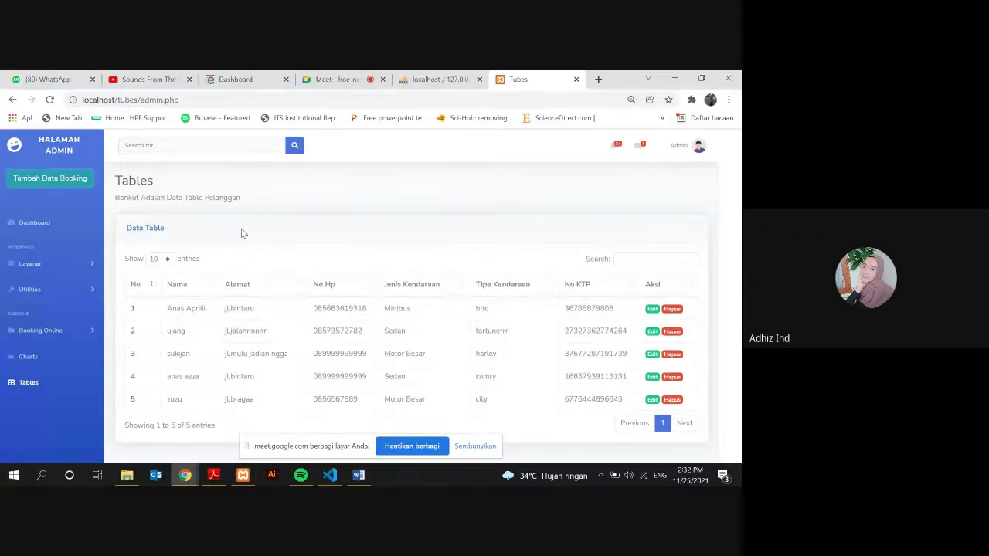
Search the site for a customer name using the top search bar.
click(219, 150)
text(ujang)
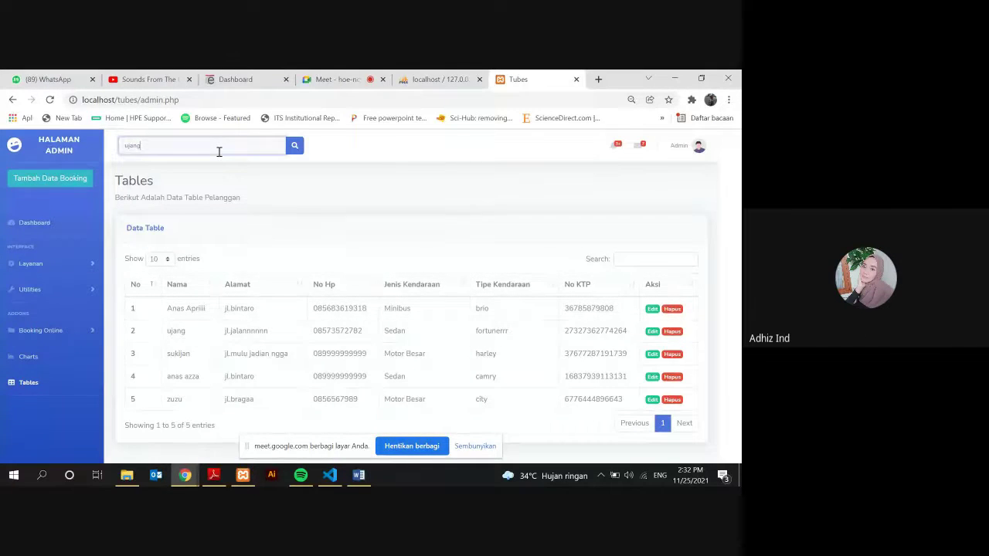
key(Return)
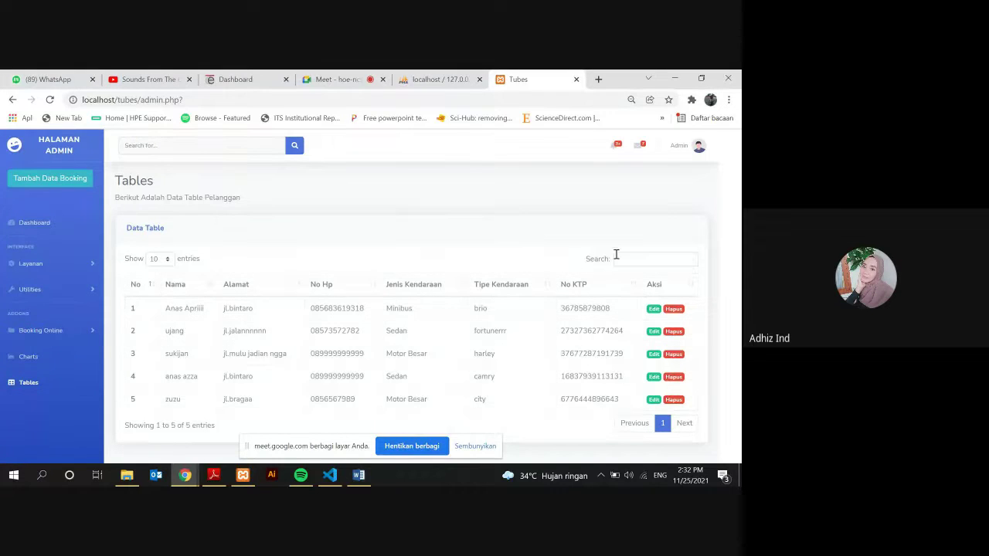
Filter the customer table by customer names, then clear the filter so all five entries show.
click(631, 260)
text(uja)
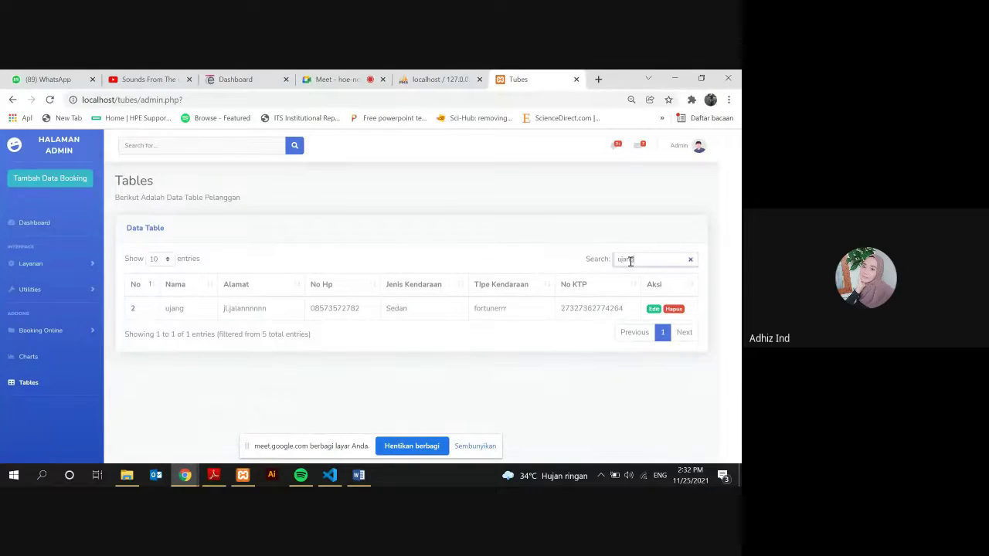
text(ng)
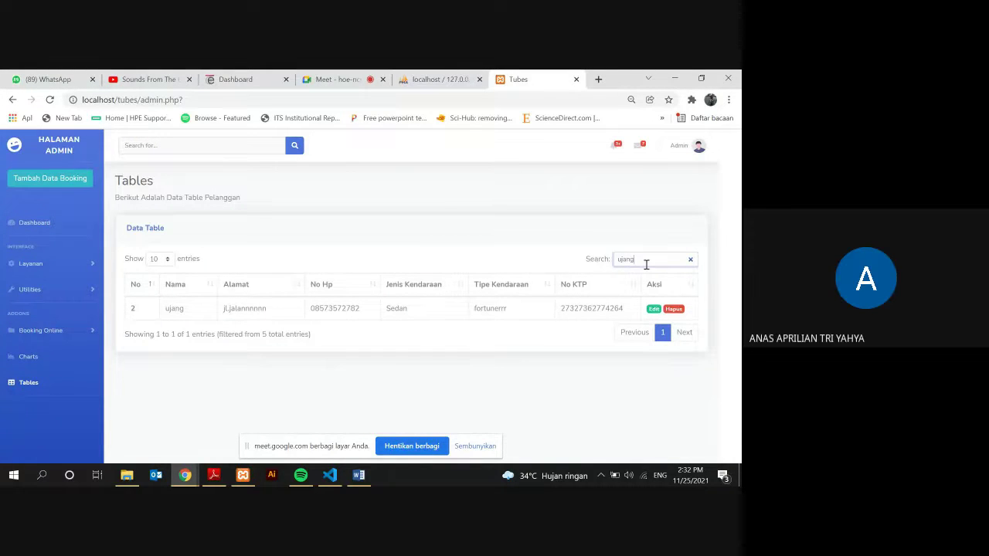
key(BackSpace)
key(BackSpace)
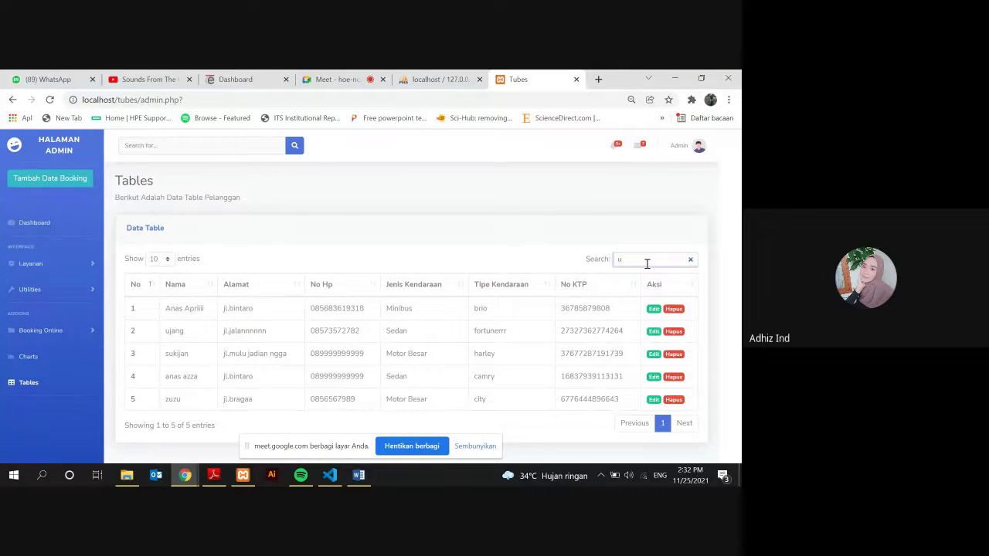
key(BackSpace)
text(suk)
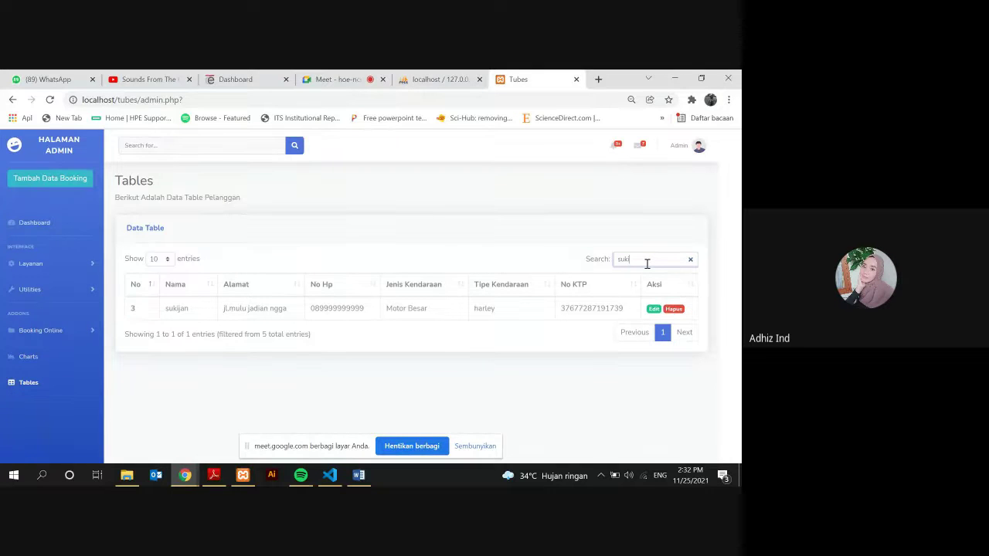
key(BackSpace)
key(BackSpace)
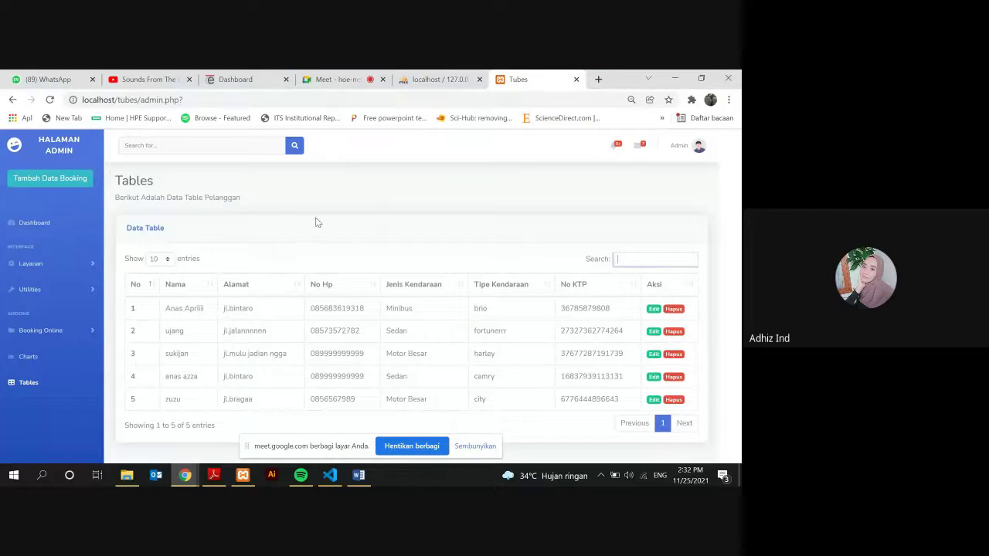
click(683, 152)
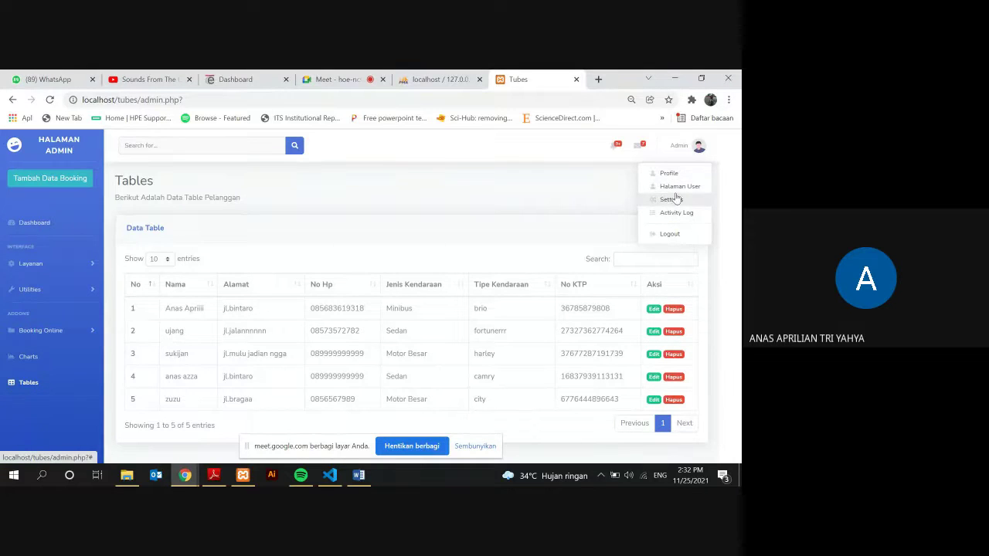
Return to the Halaman User customer service listing and scroll through it.
click(674, 186)
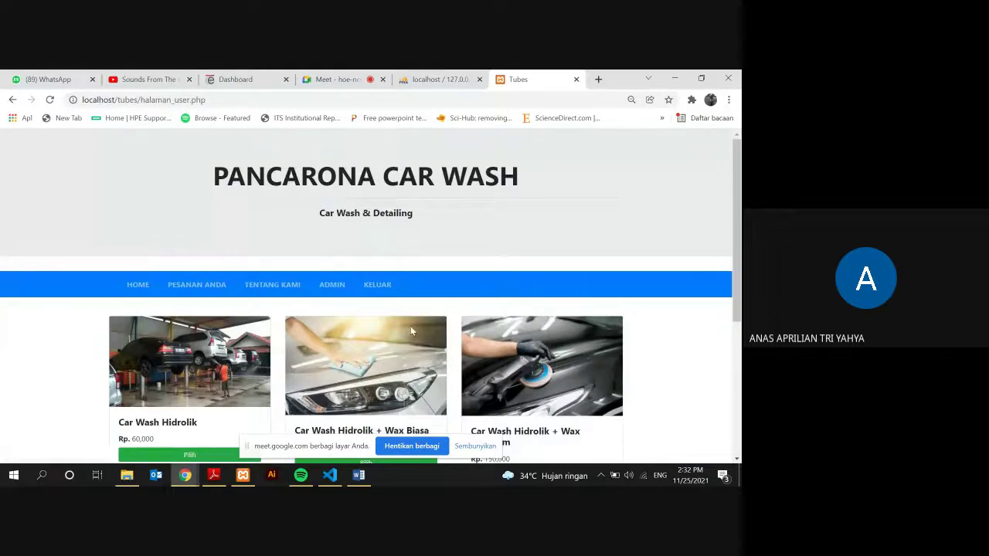
scroll(410, 325, down, 2)
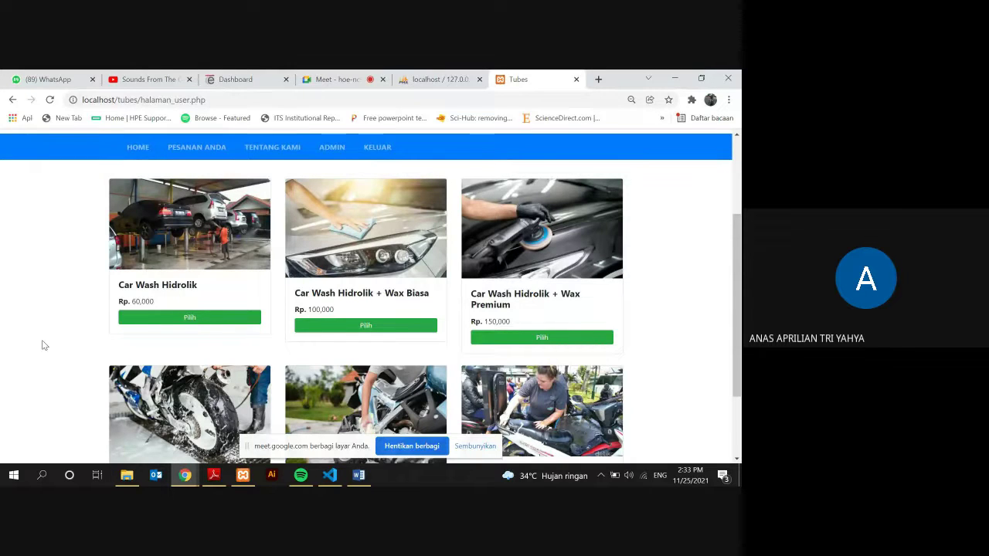
scroll(287, 342, up, 1)
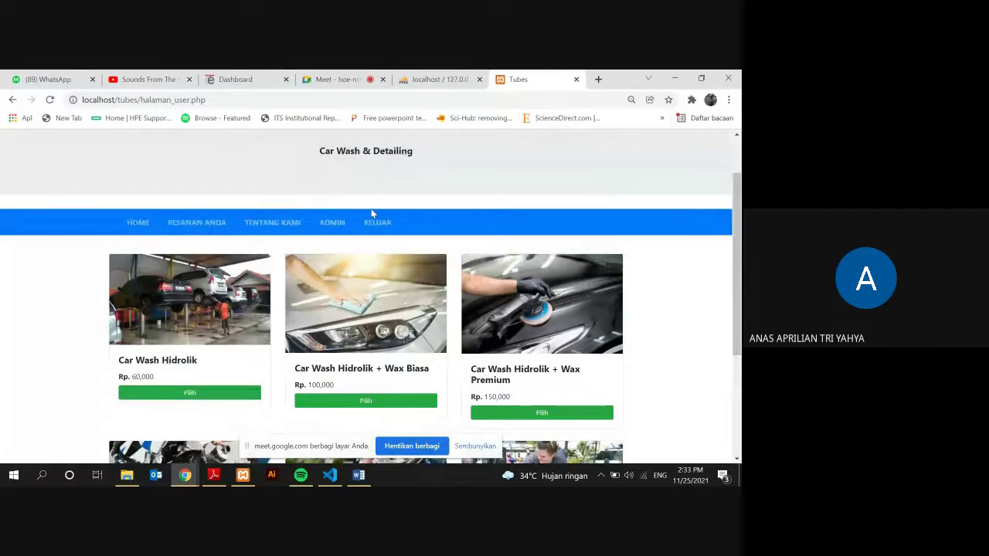
Log out with KELUAR, confirm the alert, and stop sharing the screen in Meet.
click(380, 222)
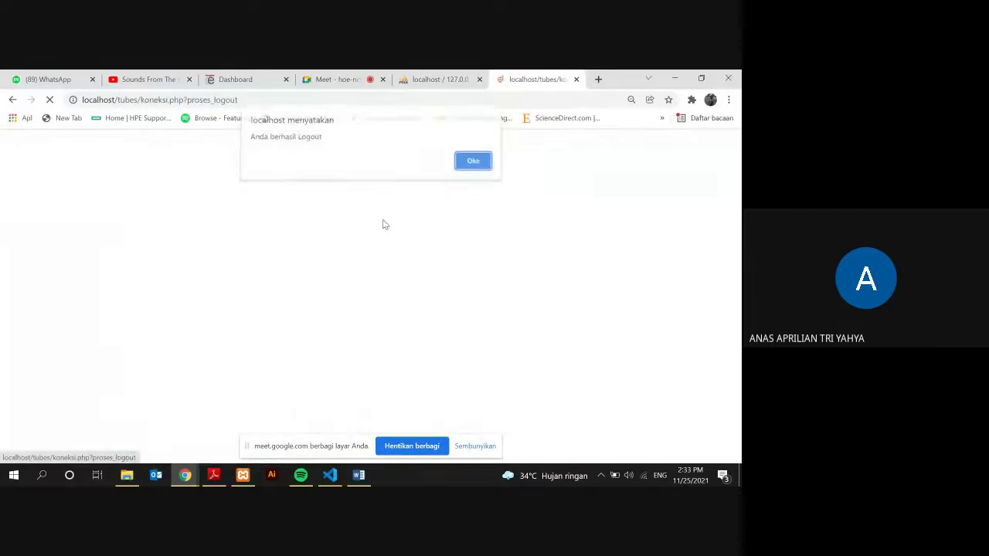
click(472, 166)
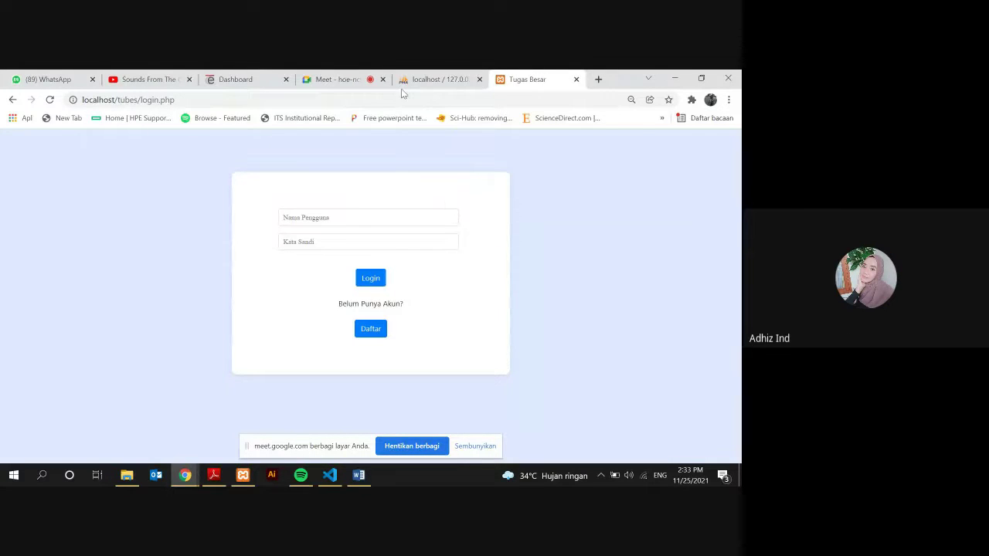
click(409, 447)
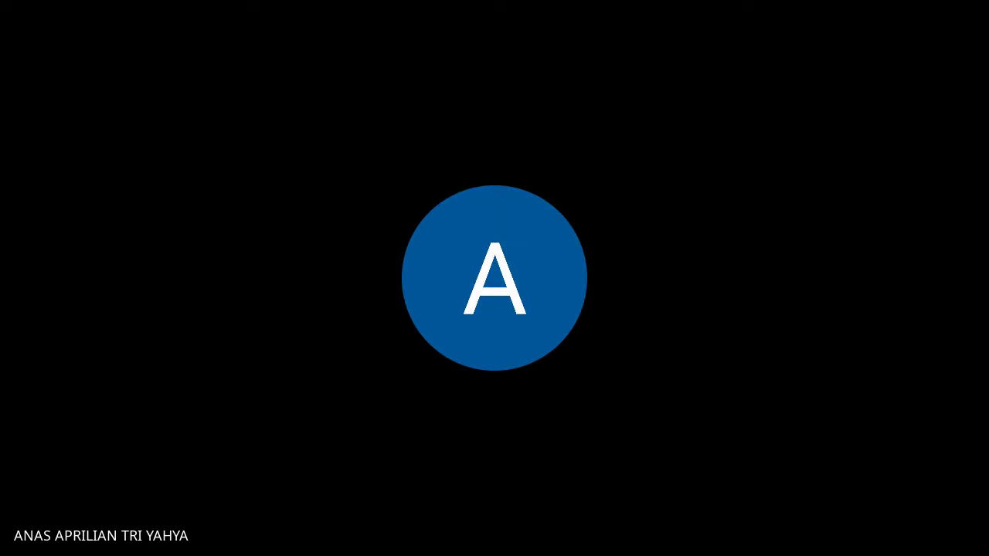
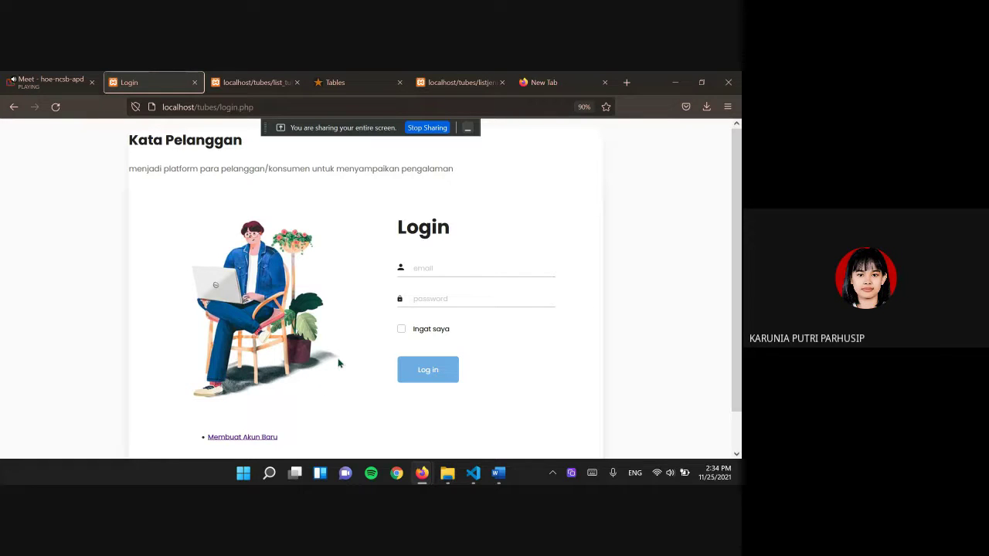
Log in to Kata Pelanggan with the saved account, with Ingat saya ticked.
click(427, 267)
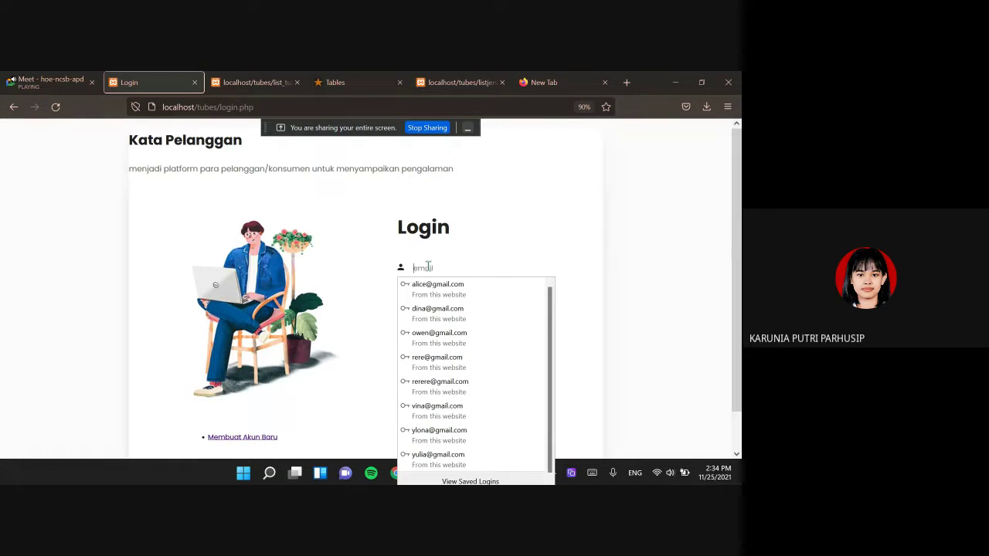
click(408, 383)
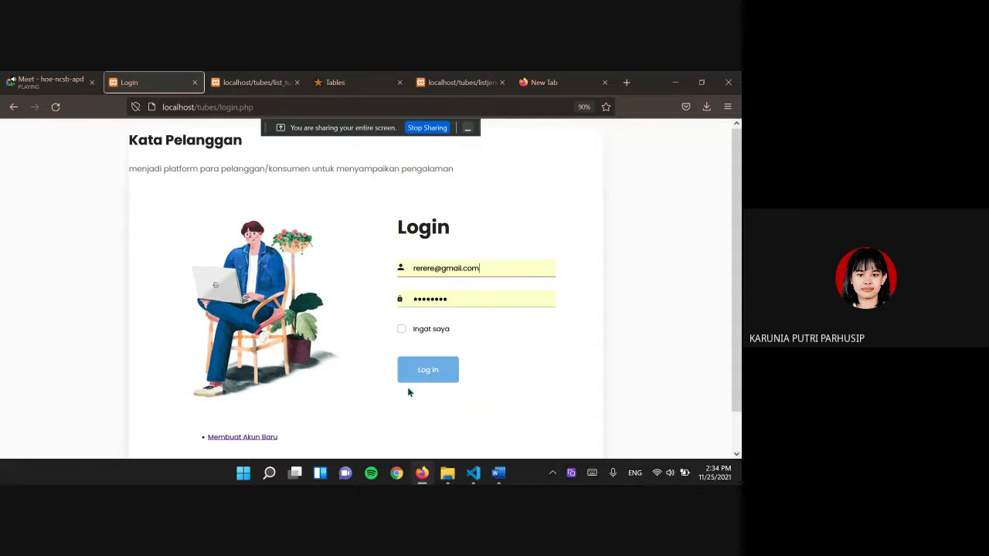
click(401, 332)
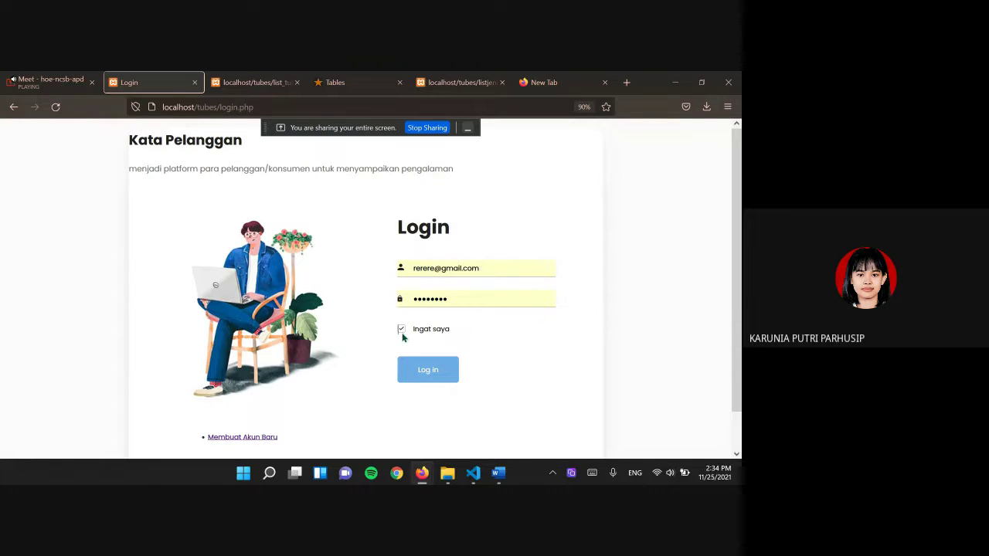
click(420, 374)
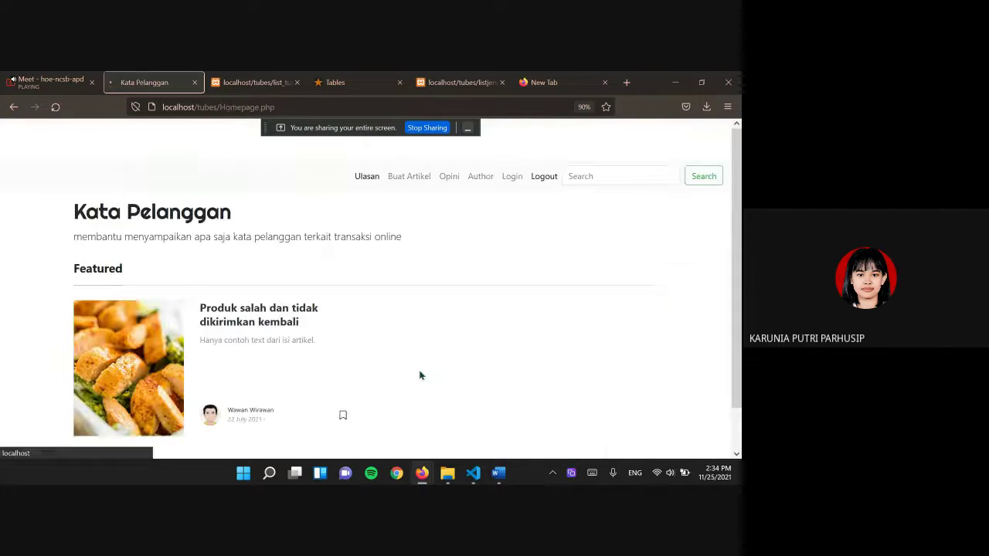
Open the featured article, then return to the Kata Pelanggan homepage.
scroll(413, 326, down, 1)
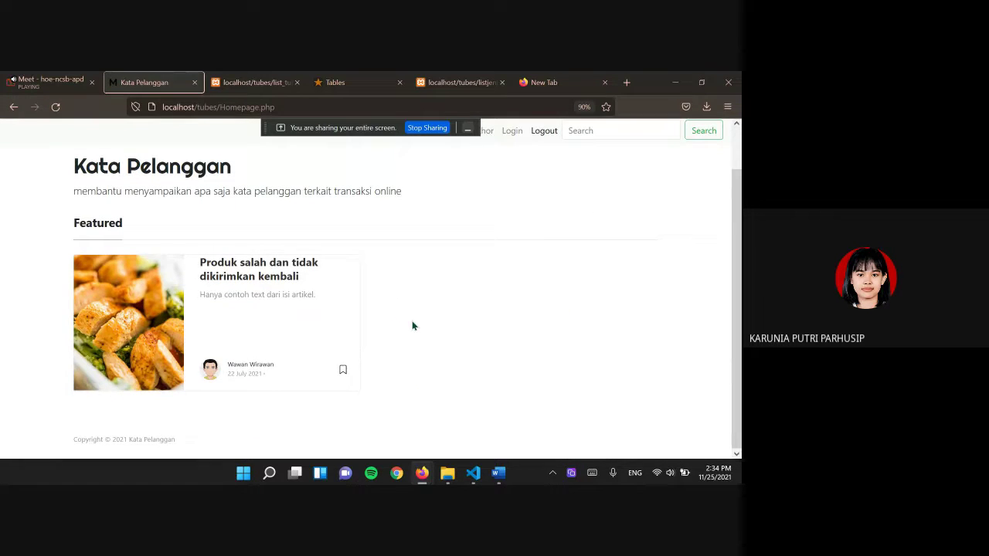
scroll(595, 205, up, 1)
scroll(595, 224, down, 1)
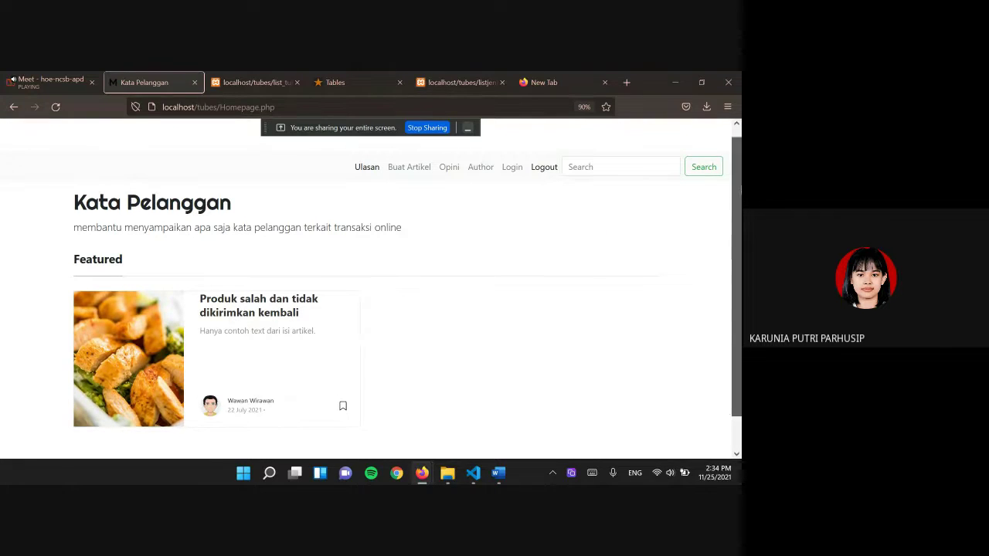
scroll(578, 233, down, 1)
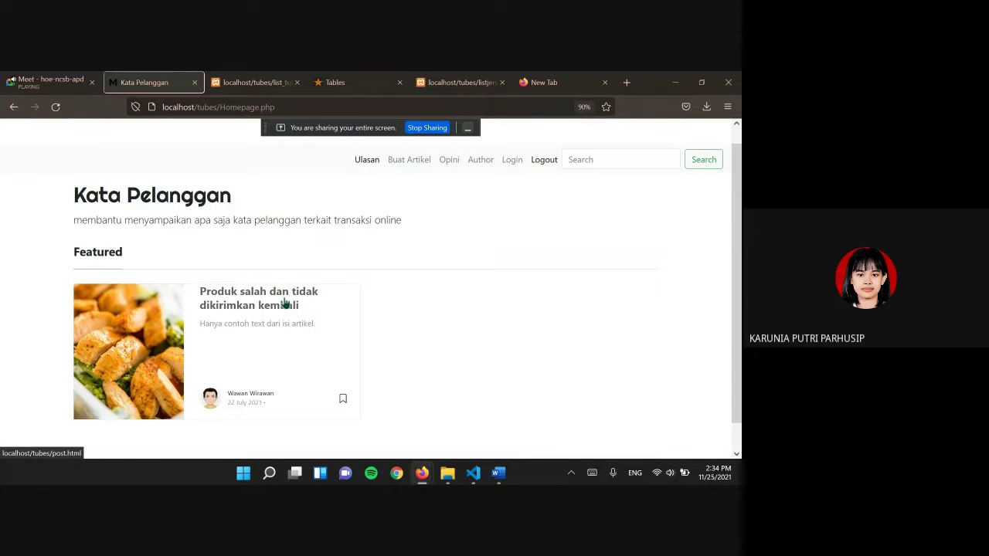
click(285, 304)
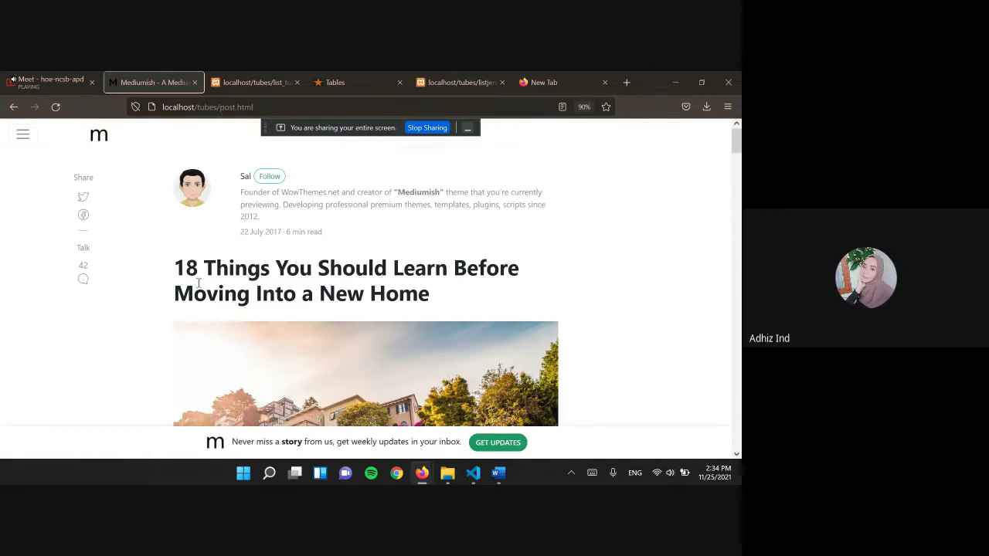
click(13, 106)
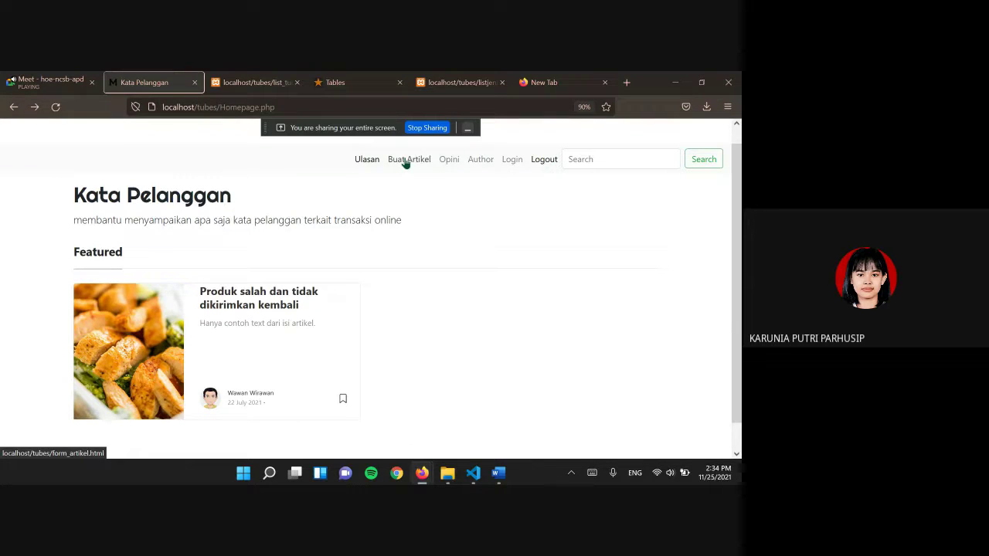
click(405, 160)
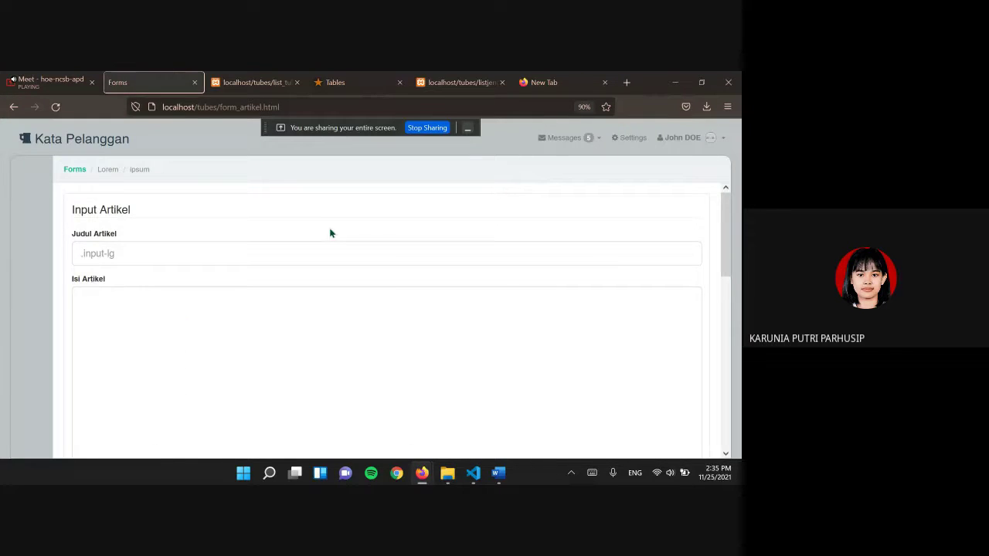
scroll(331, 234, down, 1)
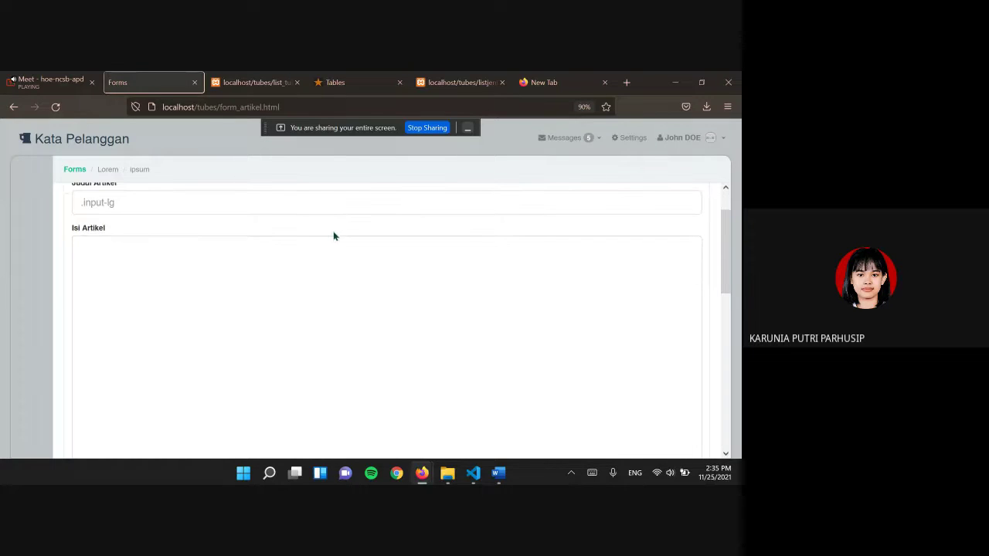
scroll(347, 247, down, 4)
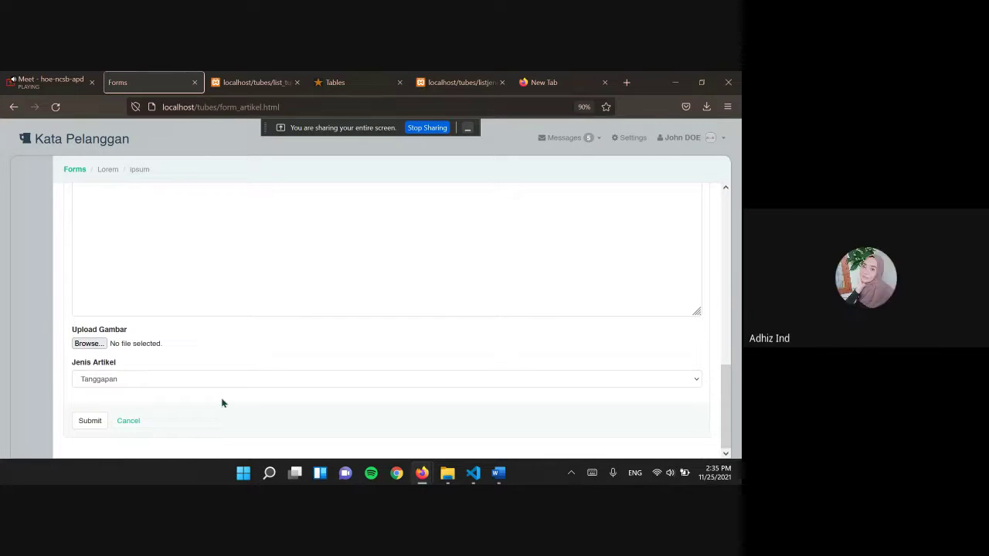
click(99, 348)
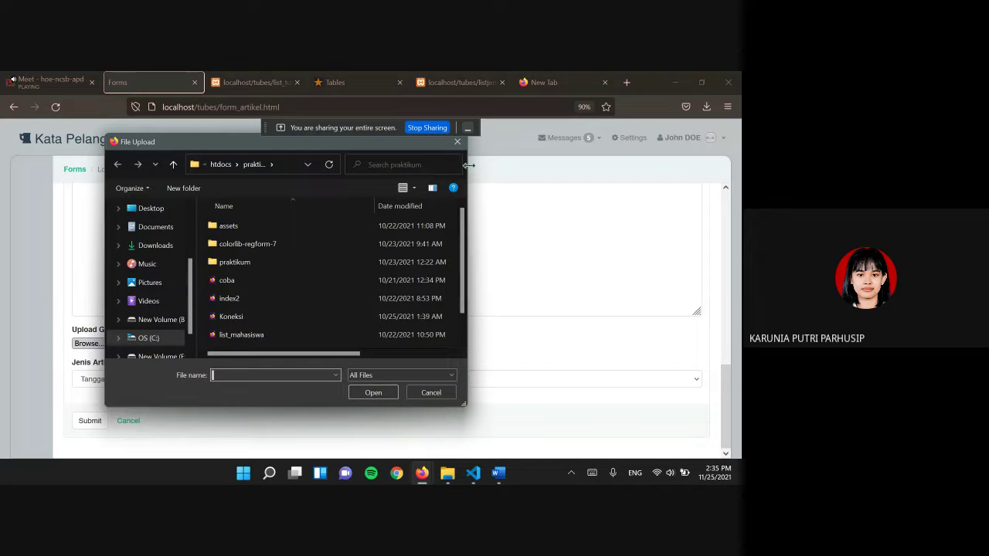
click(461, 140)
scroll(482, 274, up, 3)
scroll(486, 279, up, 3)
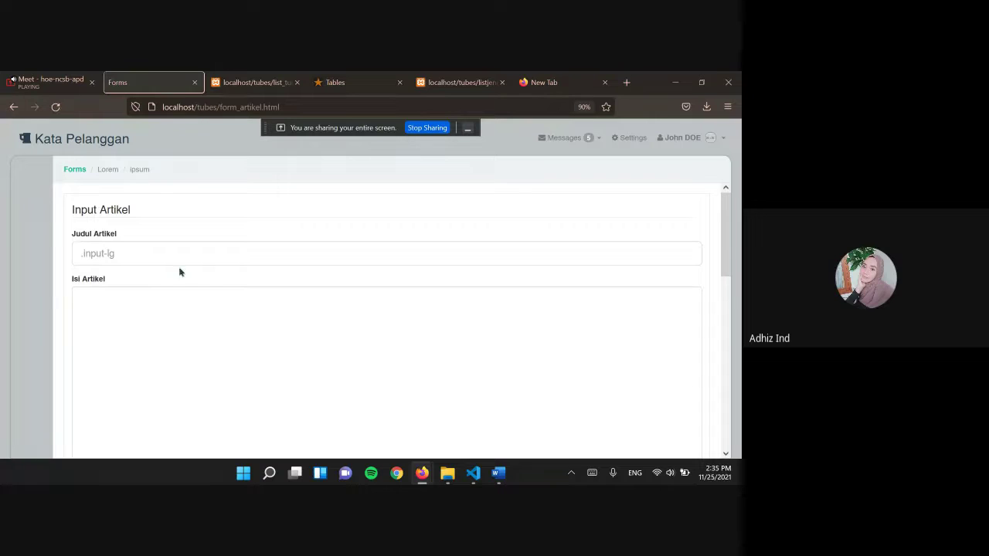
scroll(178, 270, down, 5)
scroll(184, 287, down, 2)
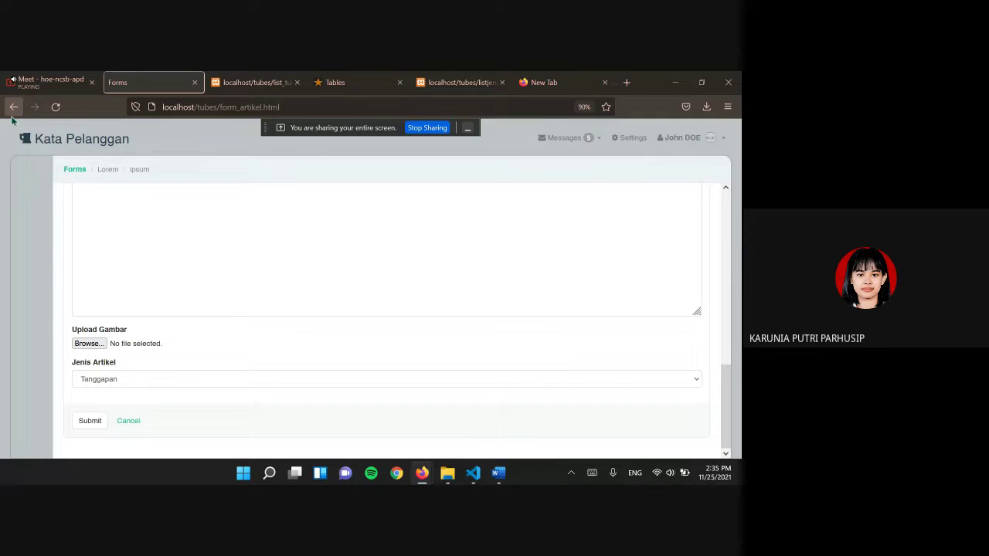
click(14, 107)
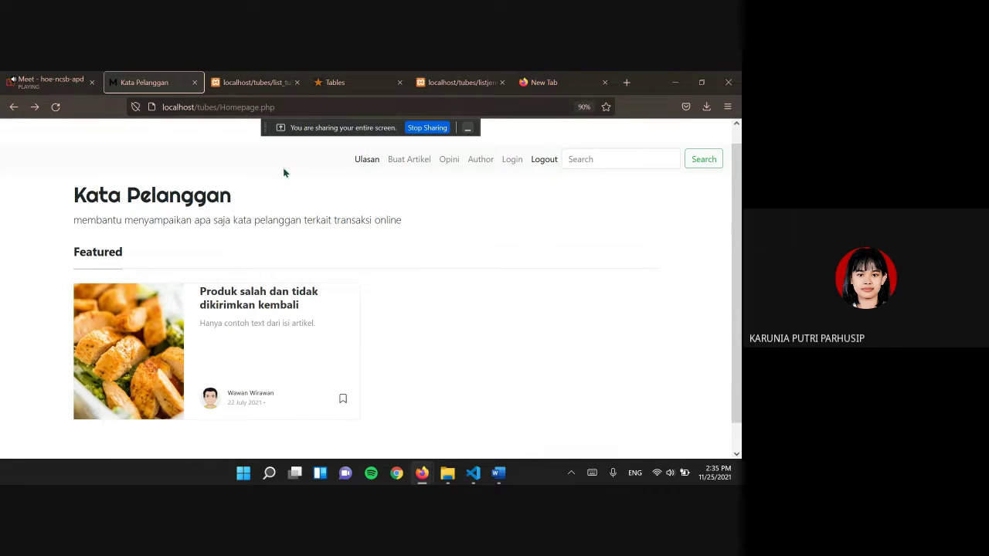
Browse the registration list, opening and closing the edit and add-user forms unchanged.
click(235, 85)
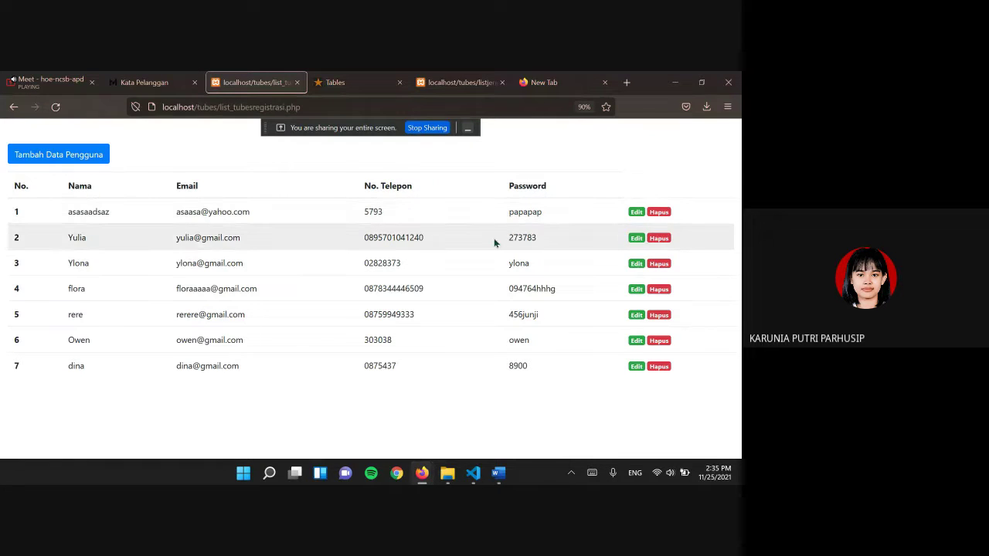
click(635, 265)
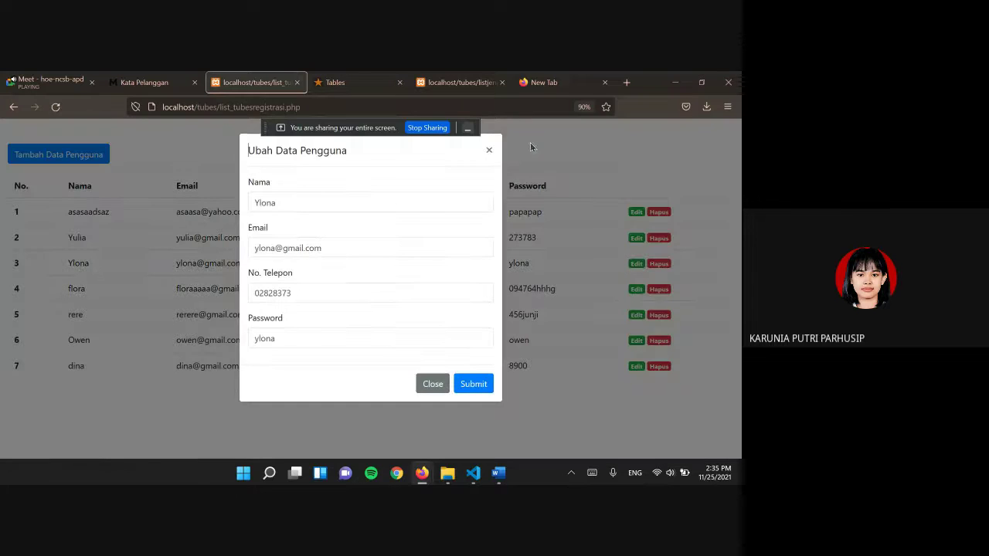
click(489, 151)
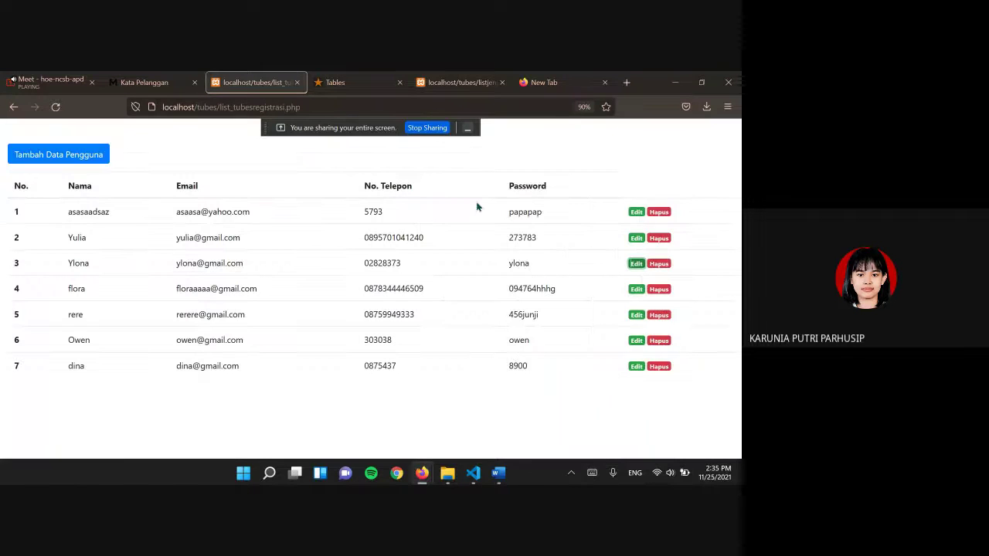
click(449, 89)
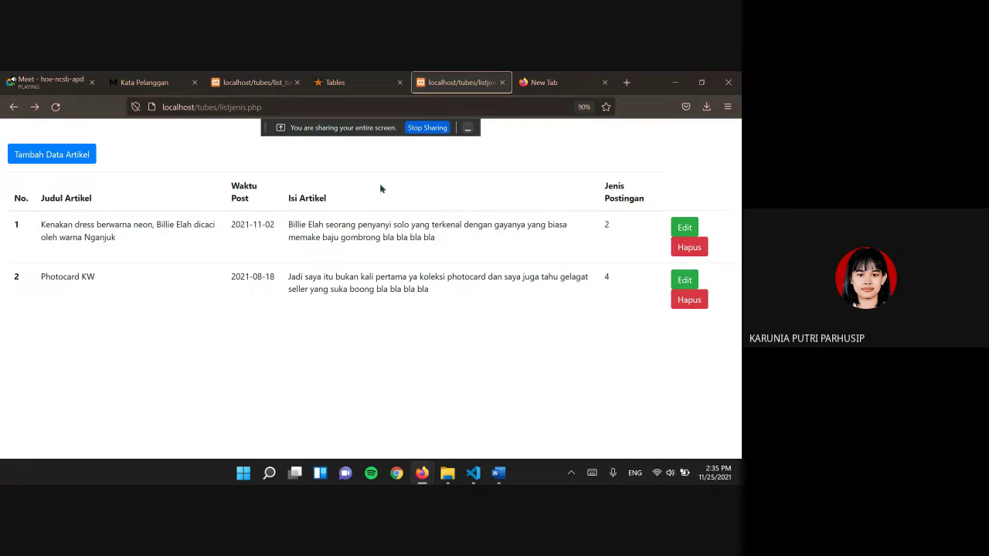
click(232, 84)
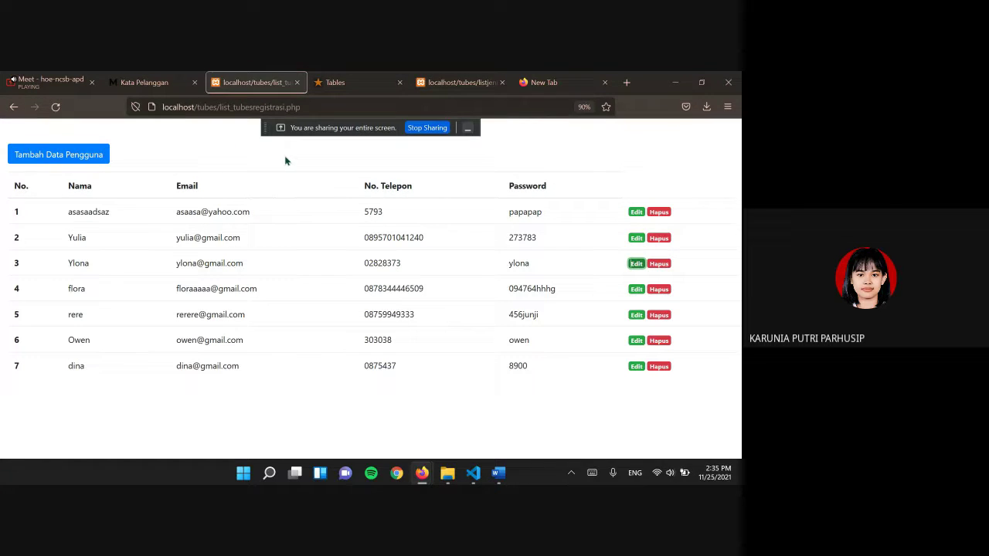
click(104, 164)
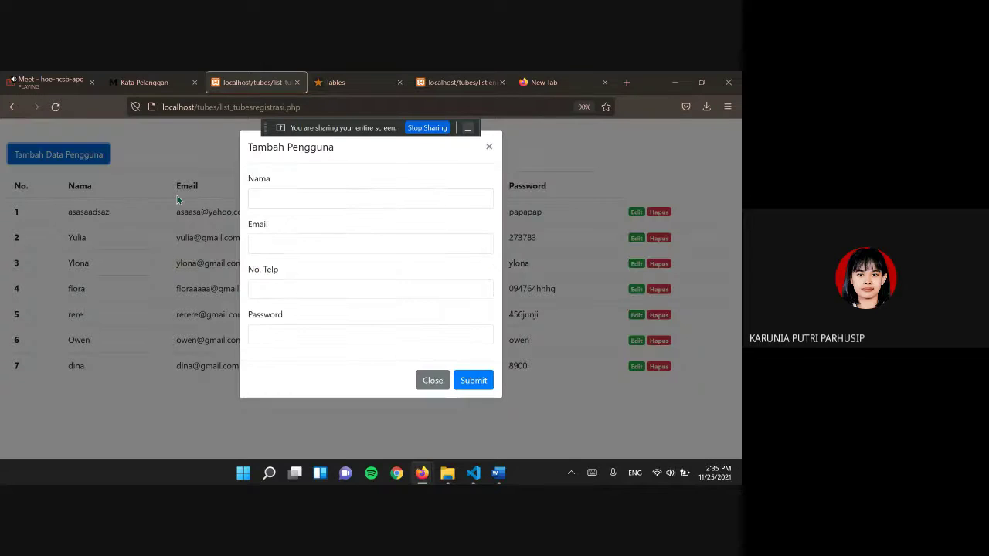
click(483, 204)
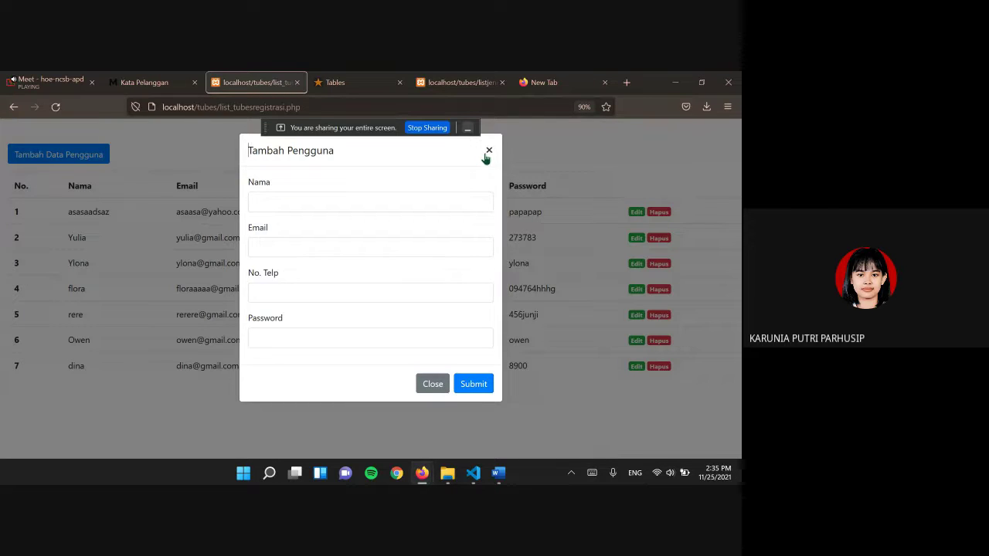
click(485, 154)
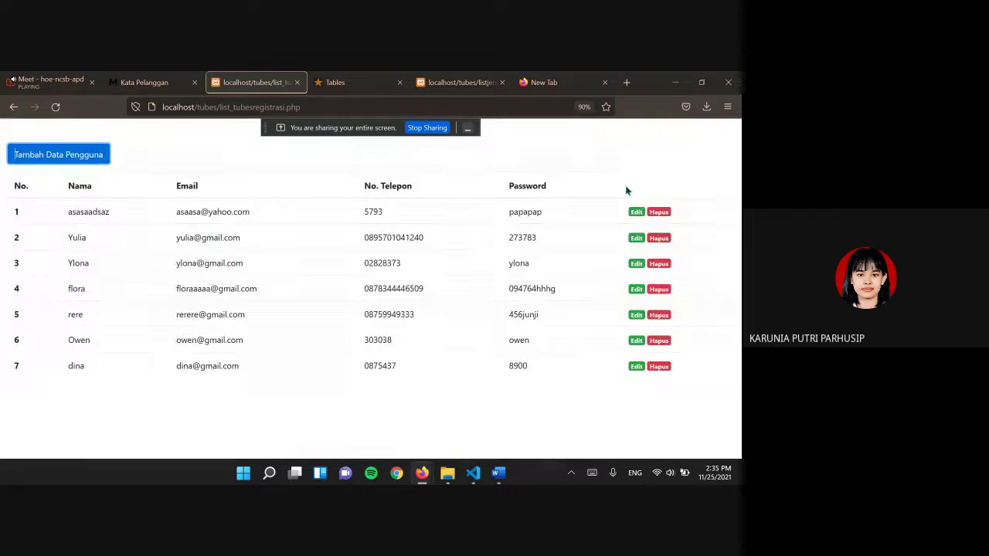
Delete the first user, change the next user's phone number to 0000, then go to Meet.
click(657, 213)
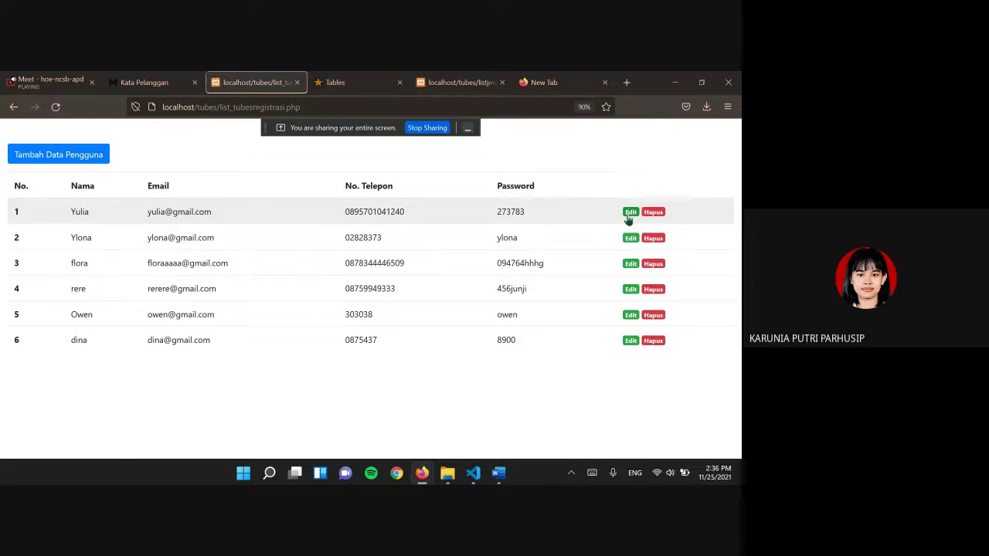
click(631, 211)
double_click(407, 297)
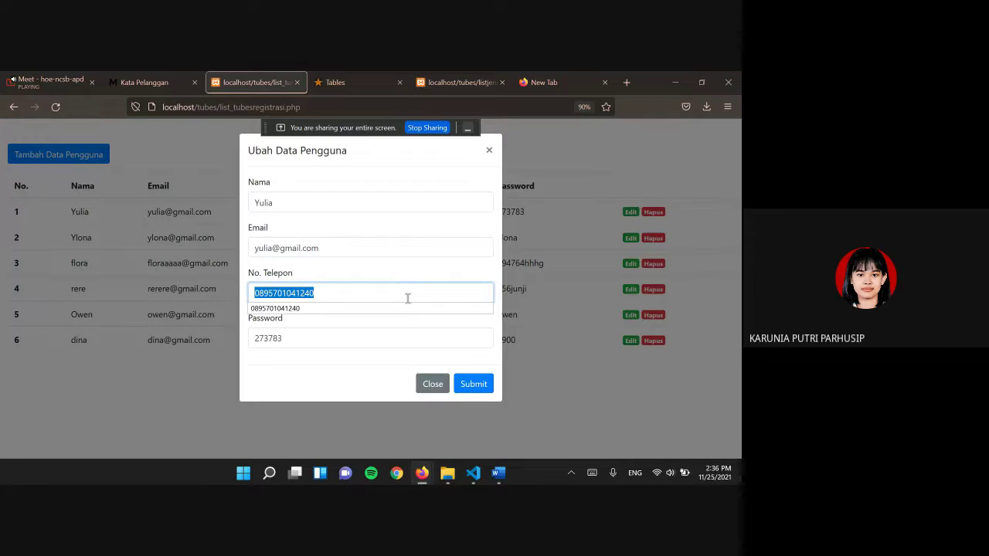
text(0000)
click(475, 388)
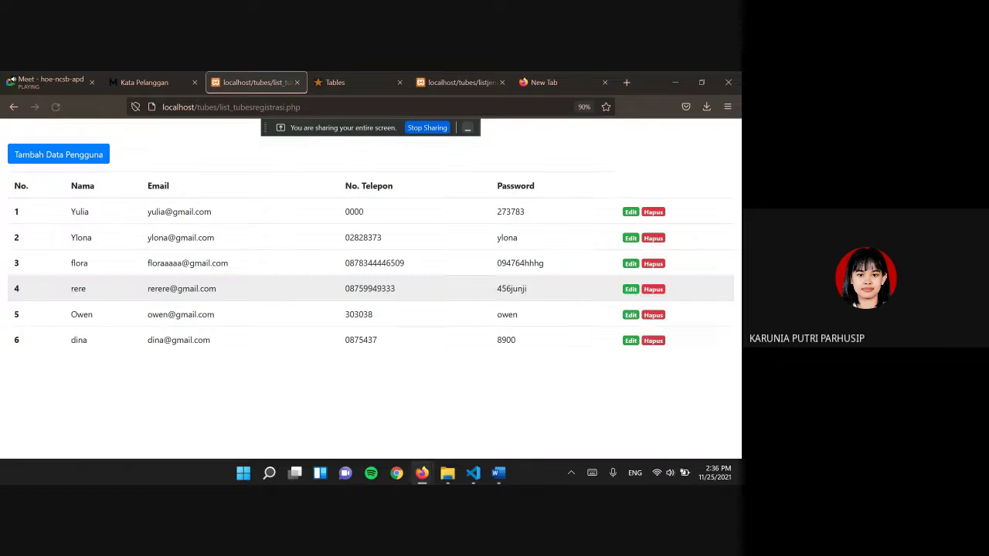
click(33, 85)
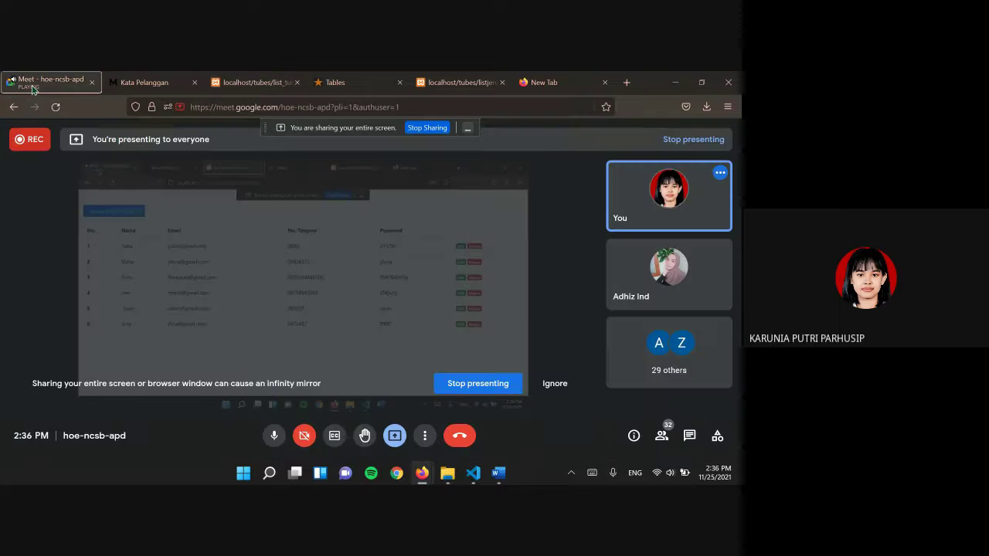
Switch from the Meet tab back to the Kata Pelanggan homepage tab.
click(140, 80)
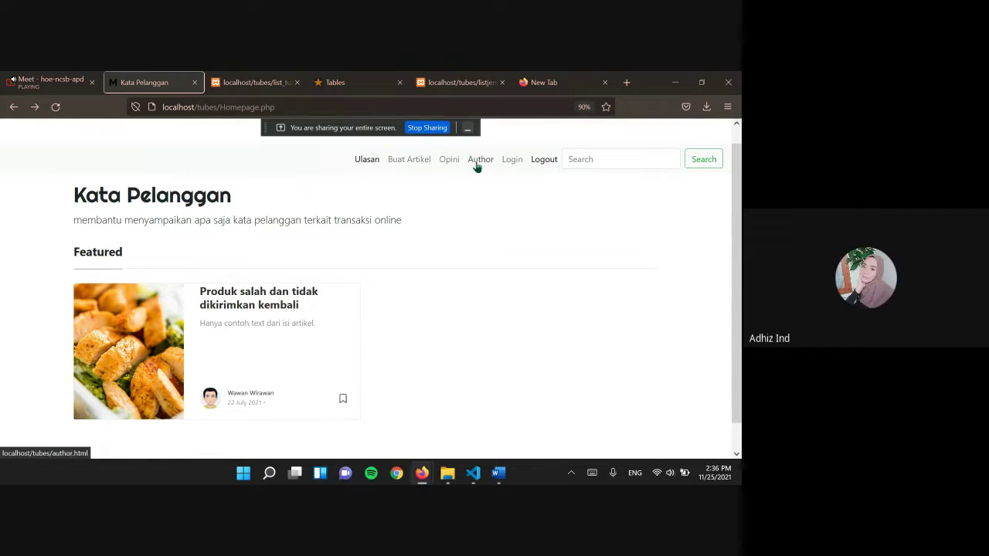
Close the empty New Tab and glance at the Tables page before returning to Kata Pelanggan.
scroll(469, 184, down, 1)
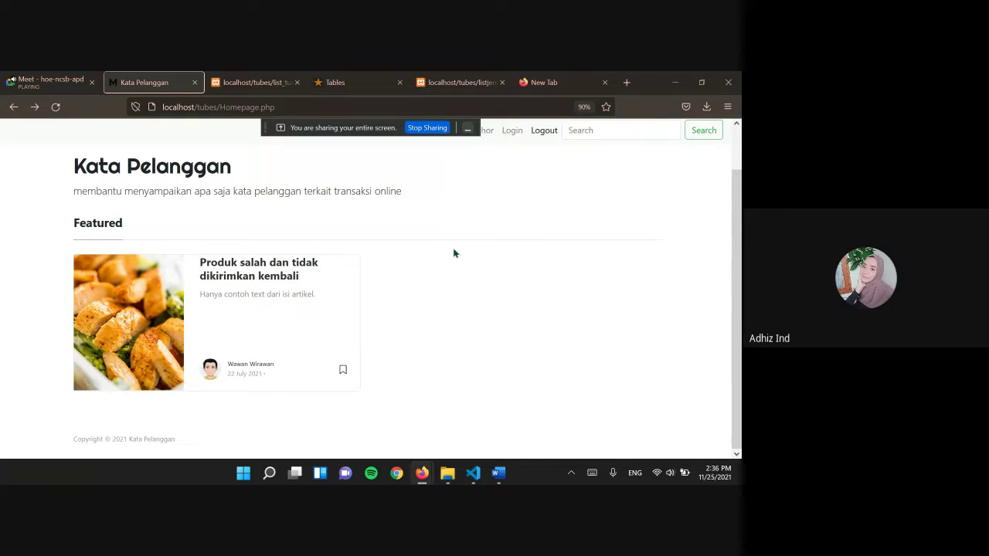
scroll(455, 251, up, 2)
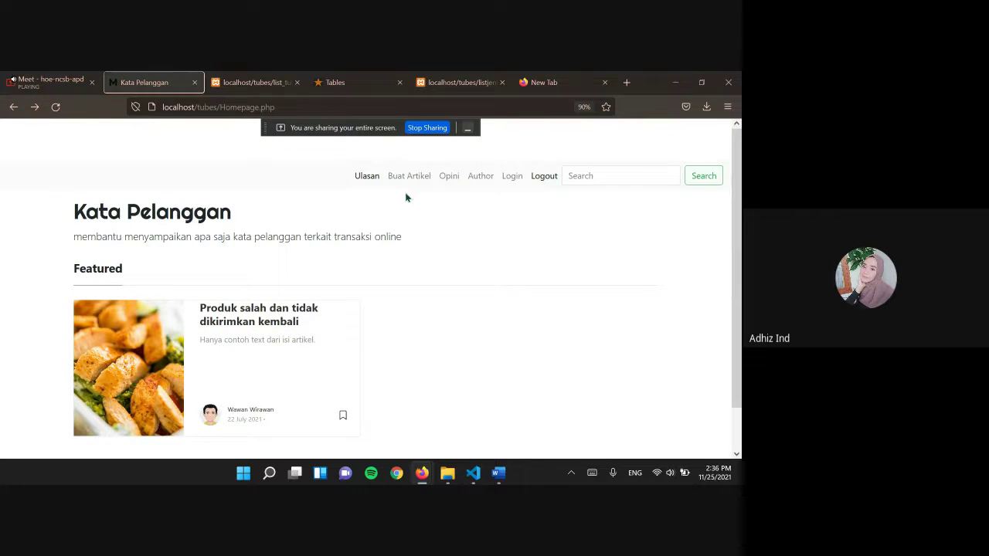
click(604, 82)
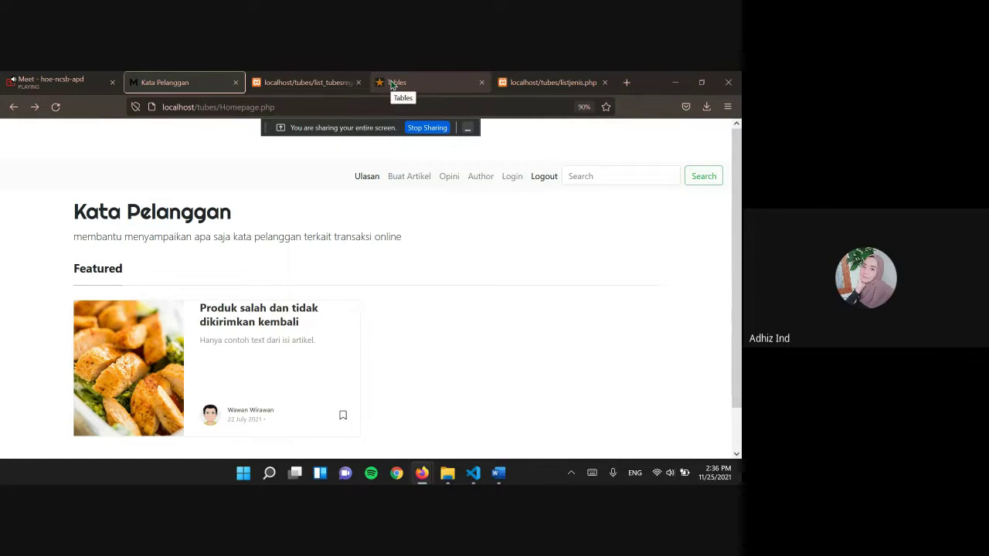
click(392, 85)
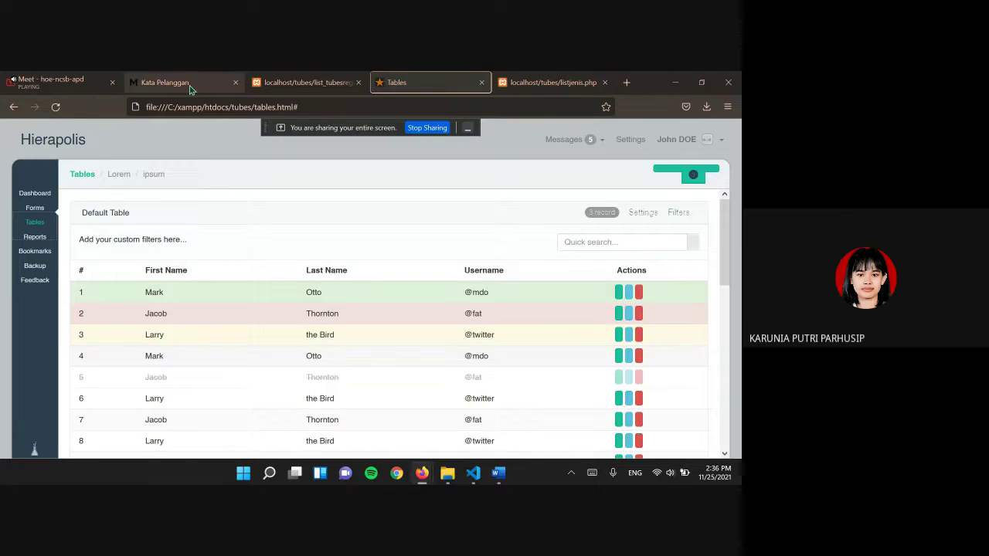
click(192, 84)
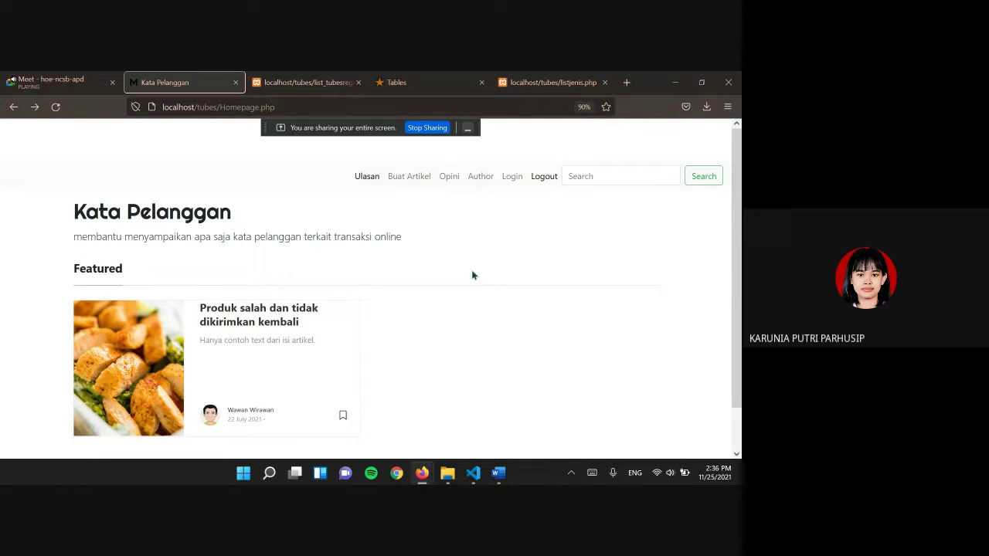
Review the Tables page and registered-user list, then finish on the Kata Pelanggan homepage.
click(453, 77)
scroll(467, 239, down, 2)
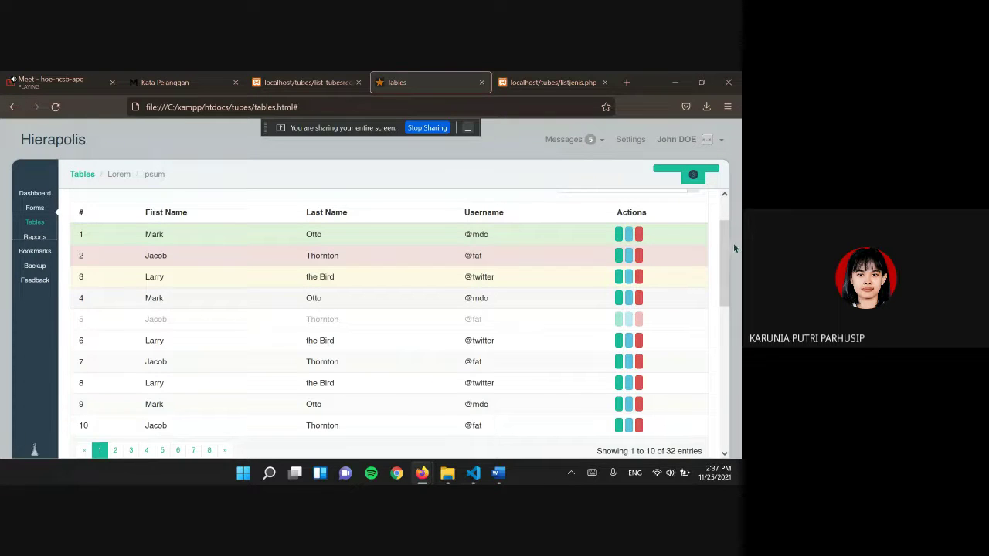
scroll(734, 244, up, 1)
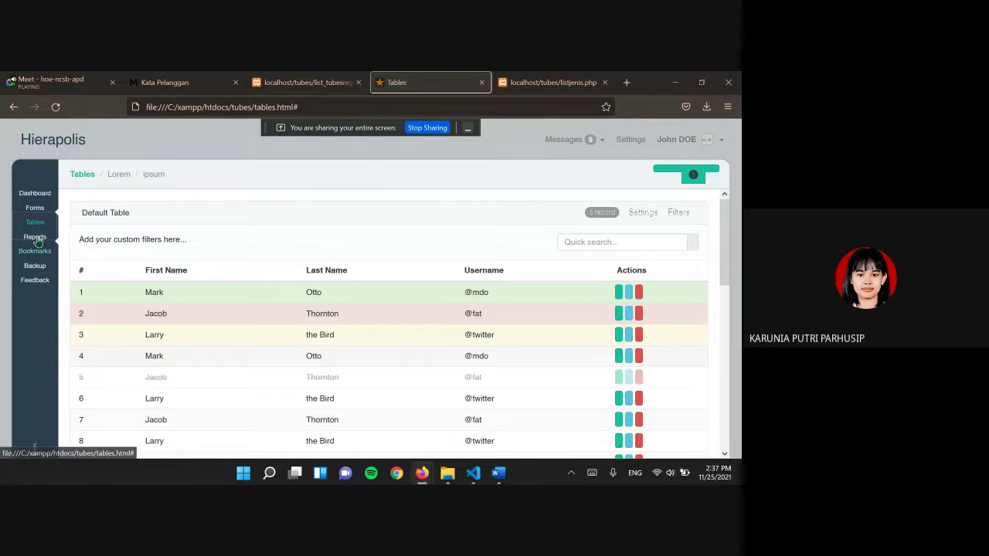
click(342, 80)
click(432, 78)
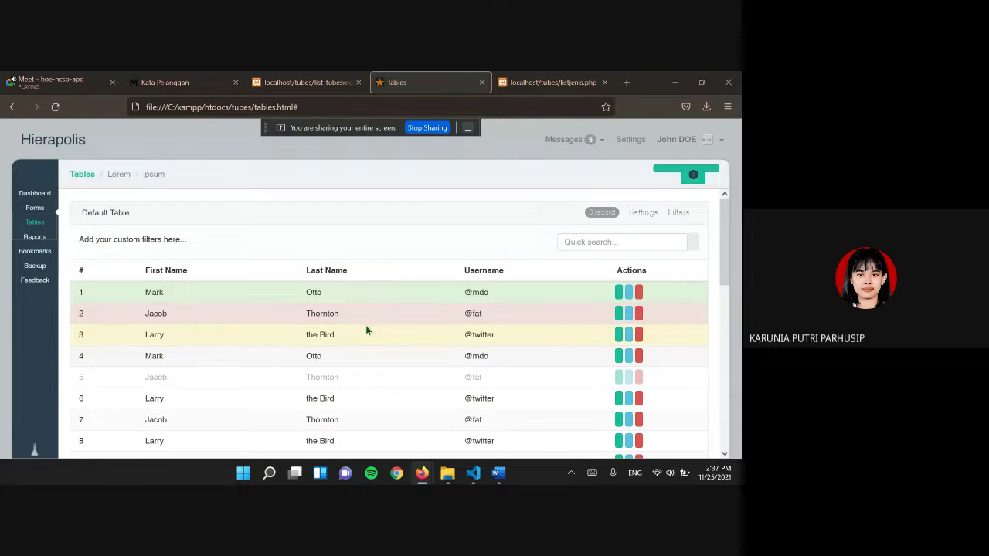
click(177, 78)
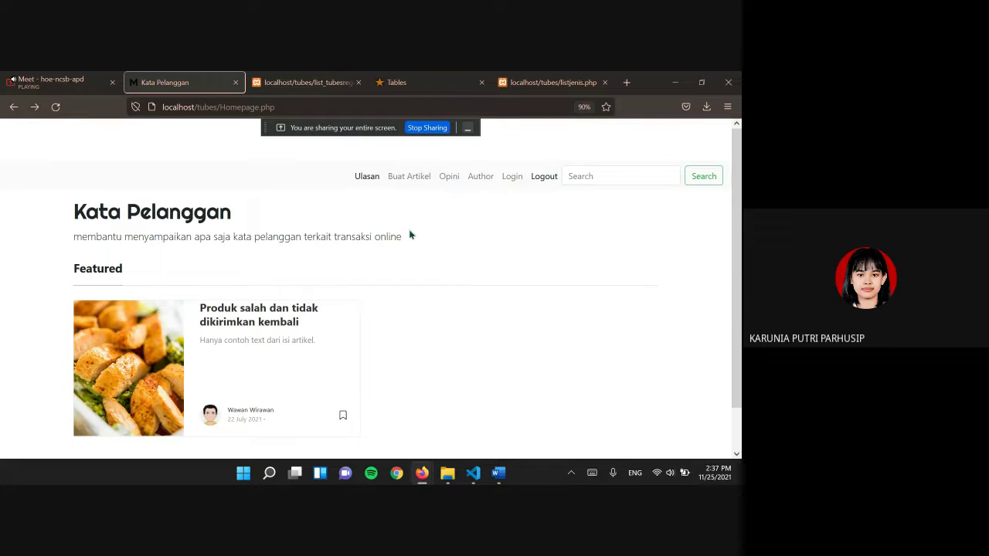
Visit the Author page and return to the homepage.
scroll(384, 318, down, 1)
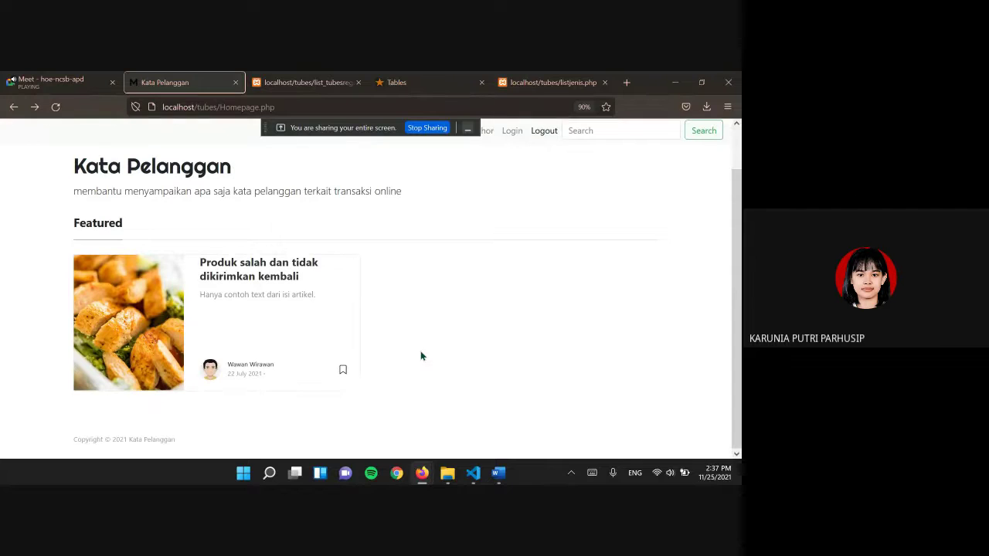
scroll(485, 365, up, 1)
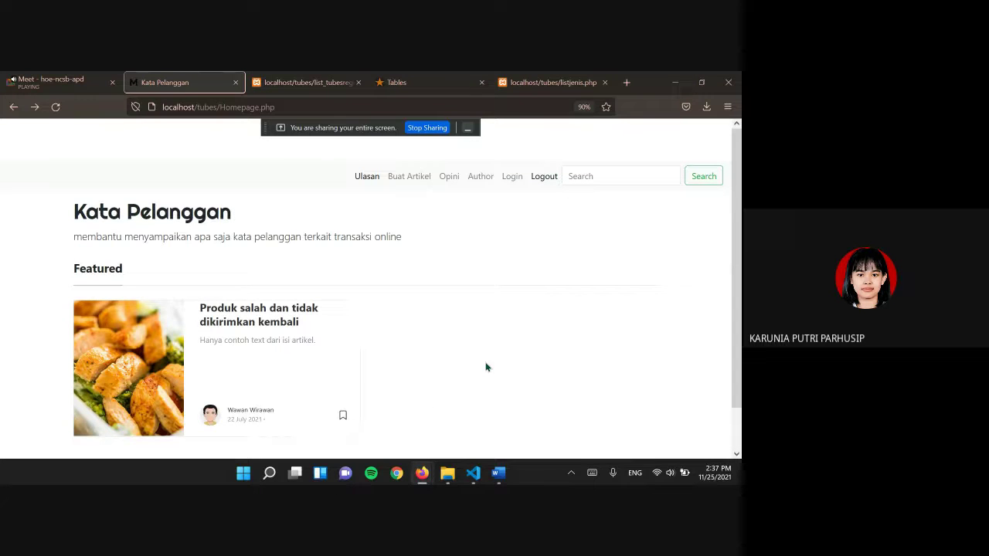
click(482, 181)
click(13, 107)
Log out of Kata Pelanggan, dismiss the alert, and go to the Membuat Akun Baru page.
click(541, 177)
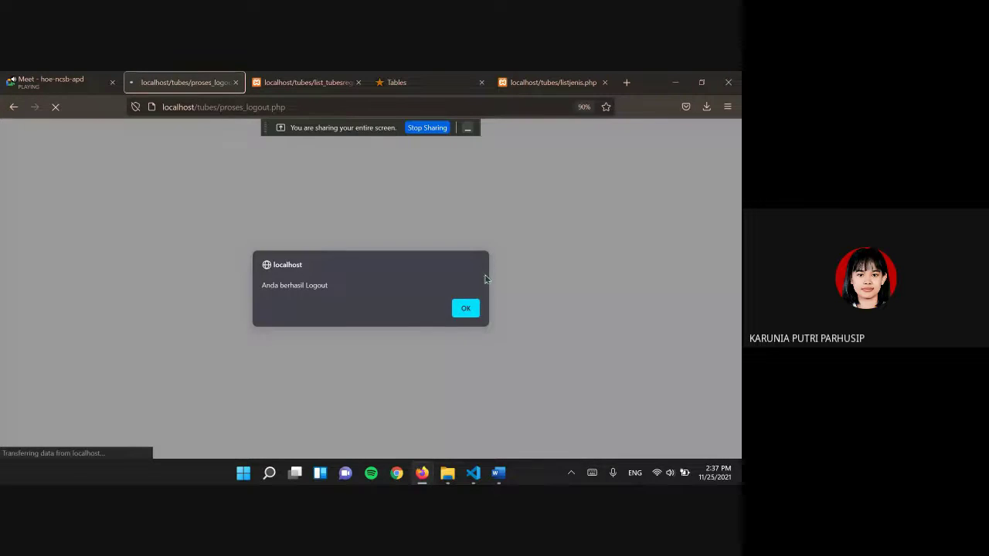
click(466, 307)
scroll(456, 317, down, 1)
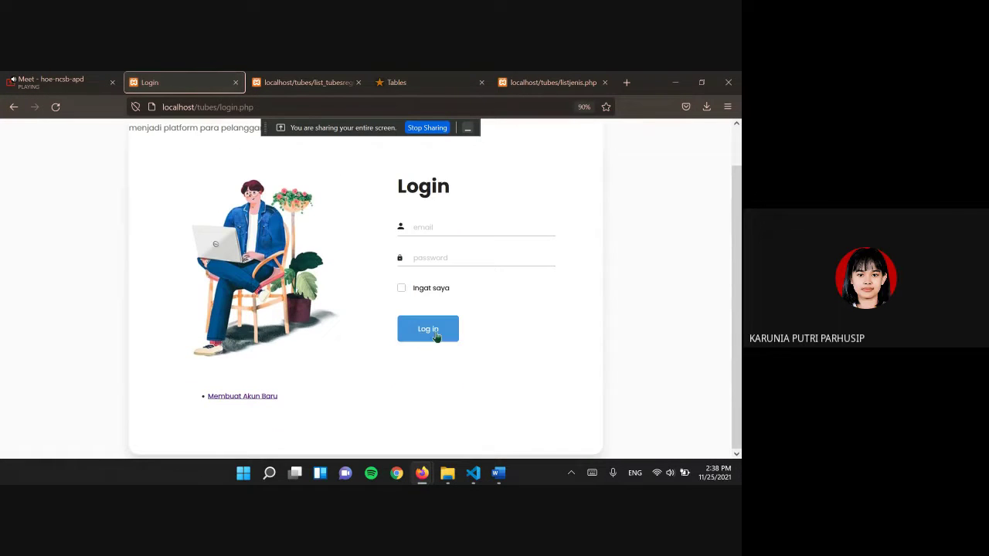
click(253, 398)
Tick the terms agreement and click into the Nama and phone fields, leaving them empty.
scroll(389, 384, down, 3)
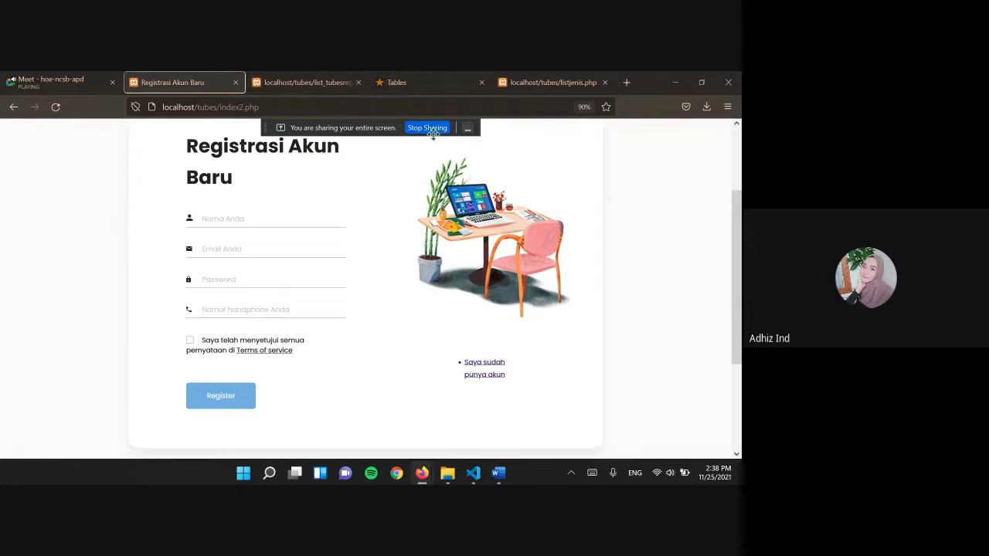
scroll(259, 245, up, 3)
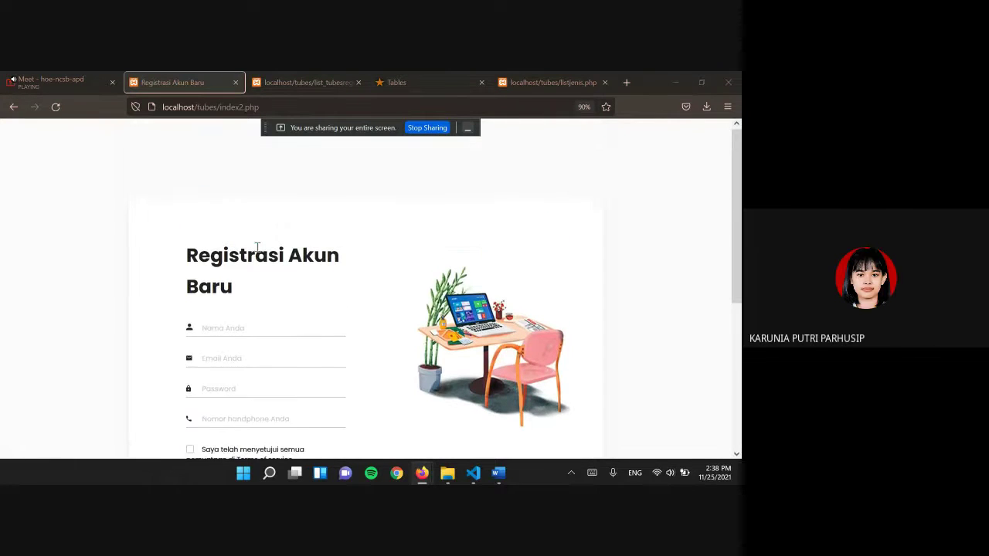
scroll(235, 288, down, 3)
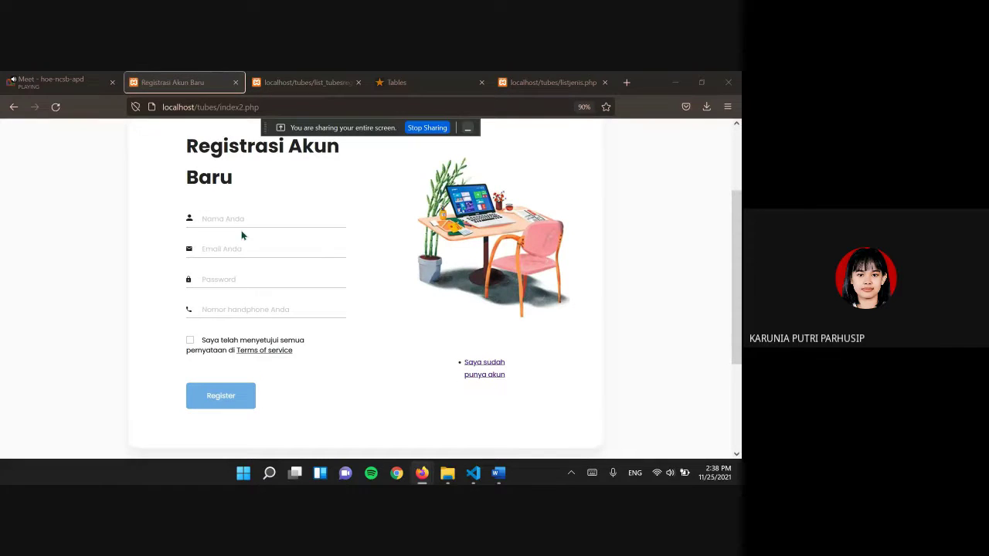
click(190, 341)
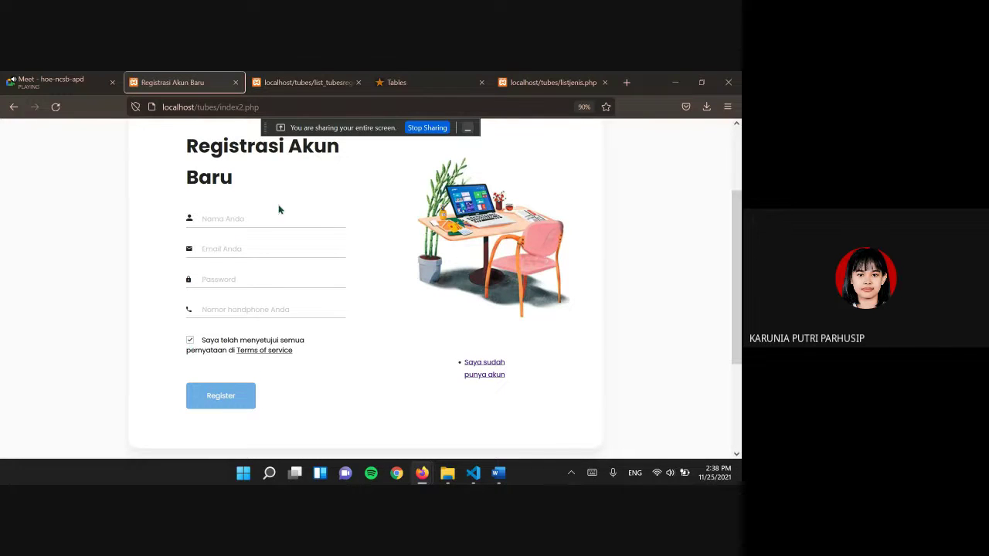
click(241, 230)
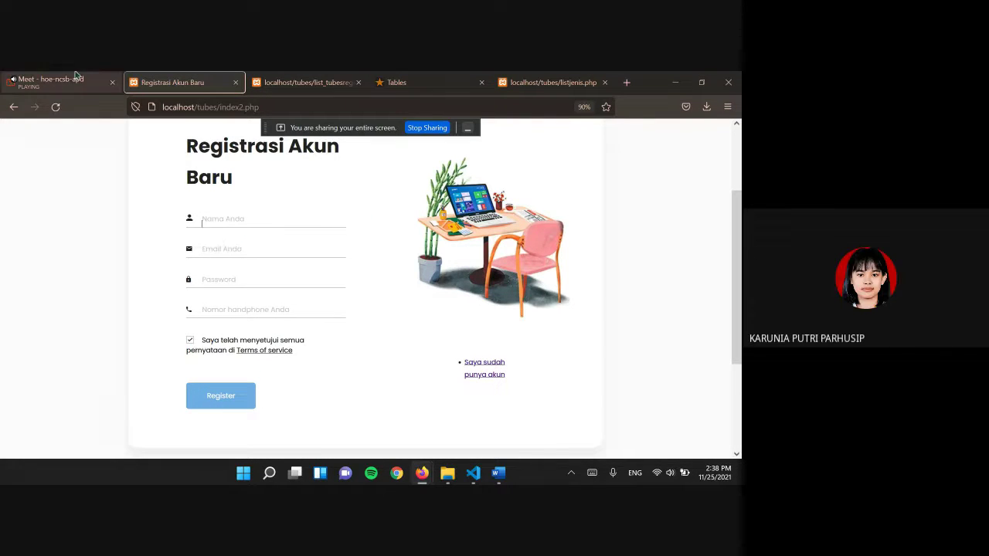
scroll(108, 190, up, 2)
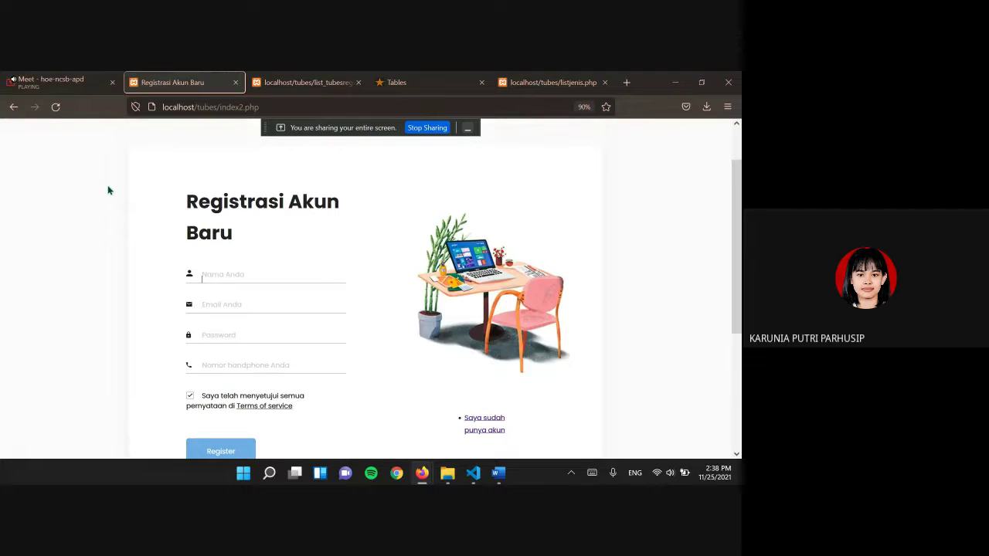
click(335, 359)
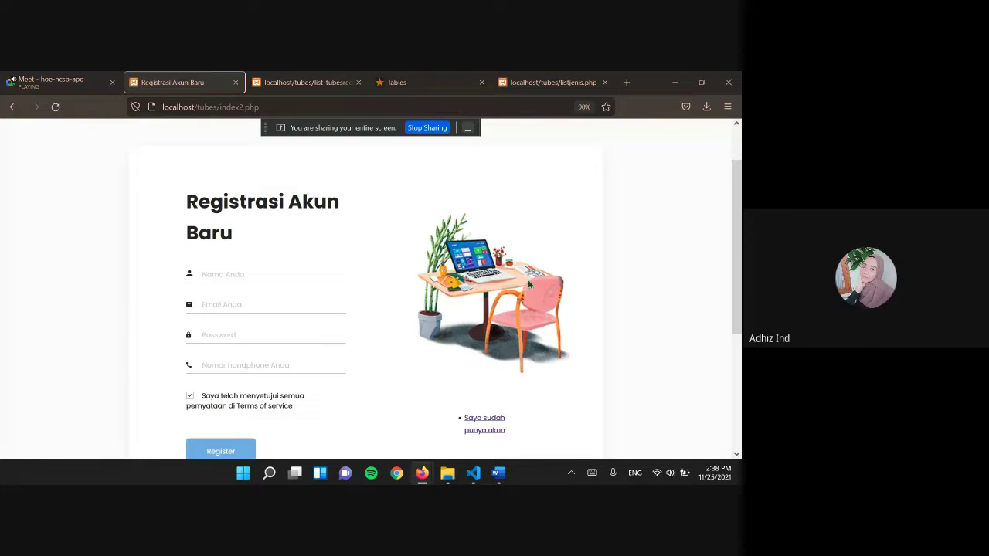
click(629, 240)
Stop sharing the screen in Google Meet.
scroll(335, 401, down, 1)
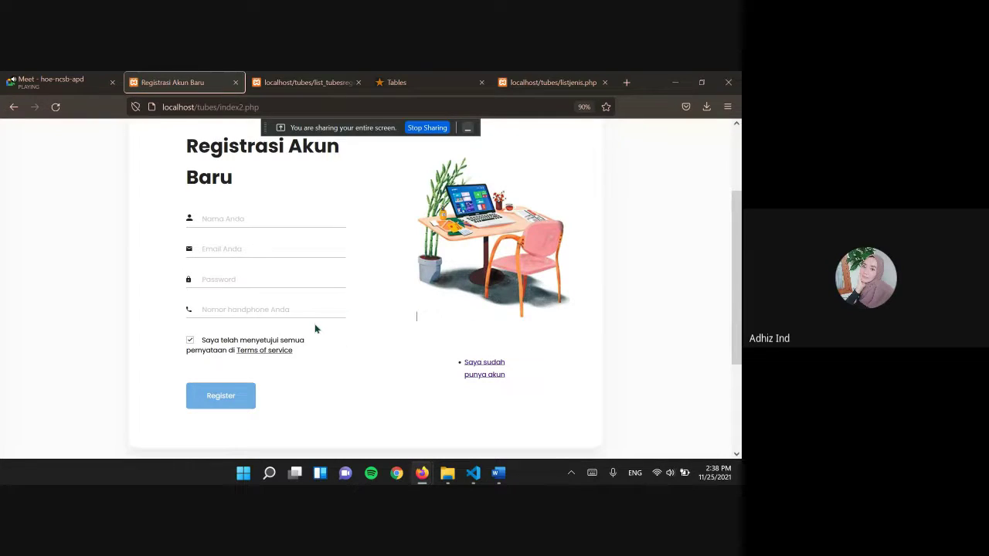
scroll(332, 199, up, 1)
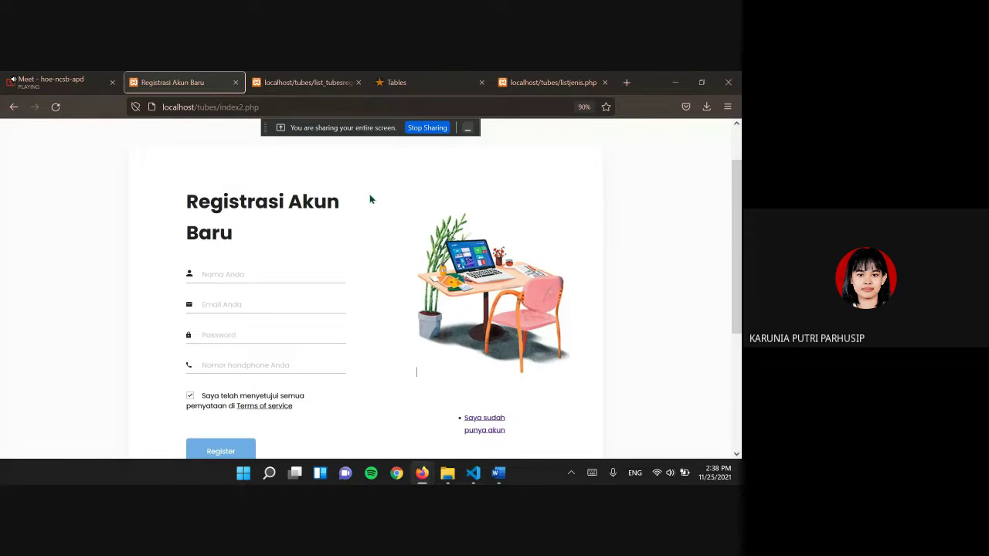
click(434, 130)
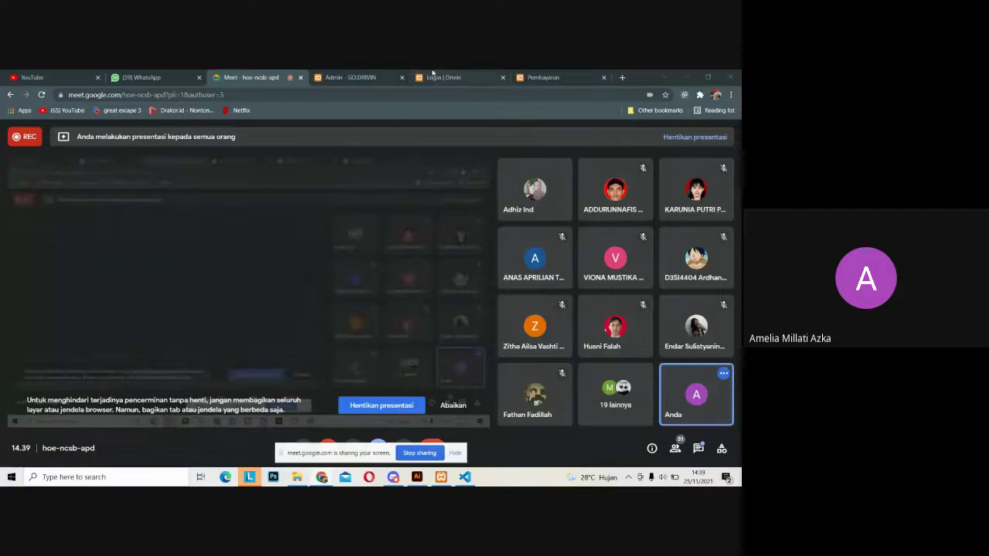
Switch to the GO.DRIVIN login page tab in the shared browser.
click(442, 77)
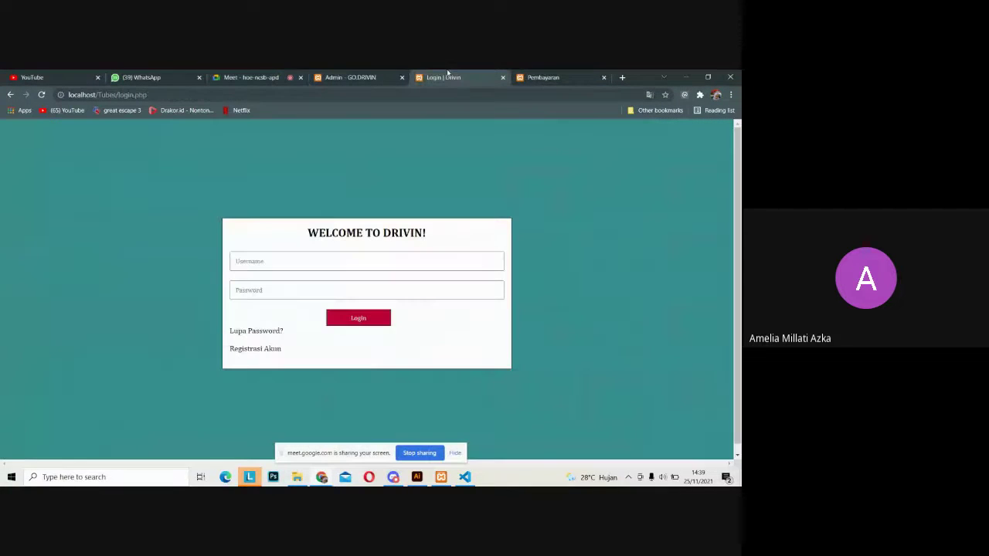
Log in to GO.DRIVIN with the saved username from autofill and the account password.
click(256, 261)
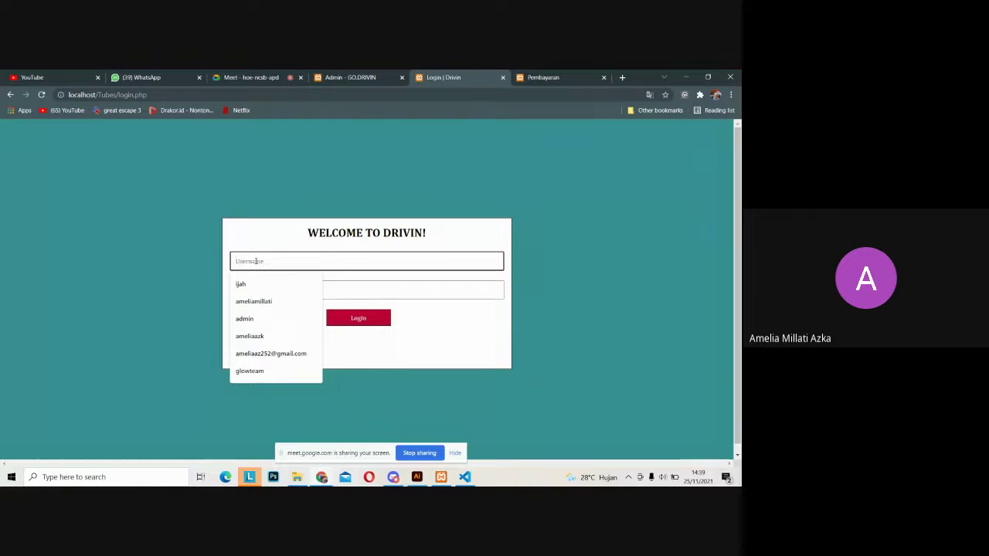
text(a)
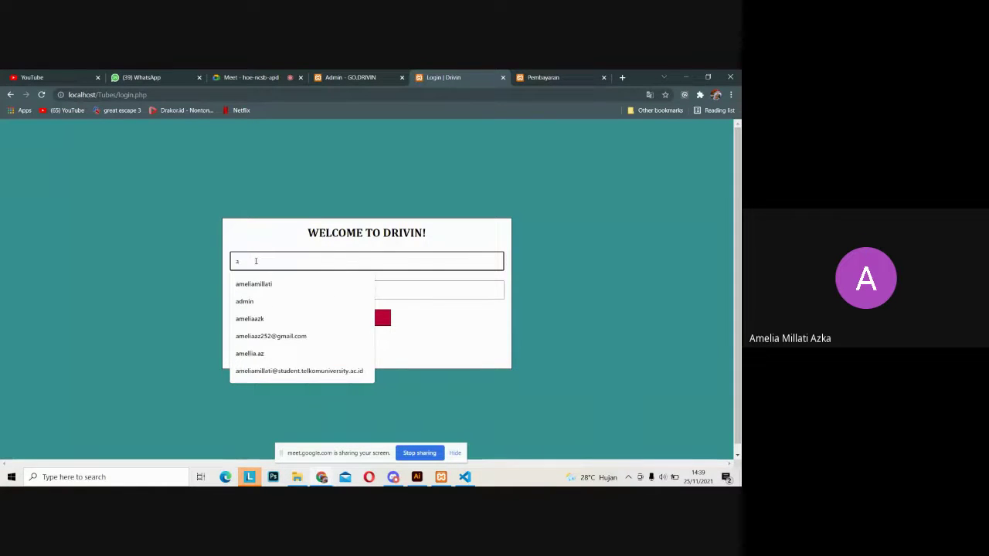
key(BackSpace)
text(iaj)
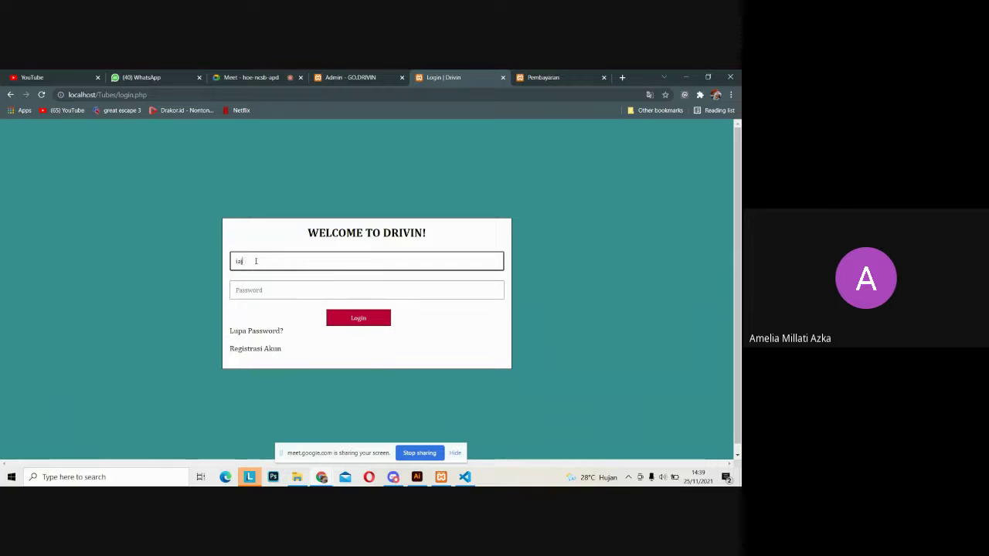
key(BackSpace)
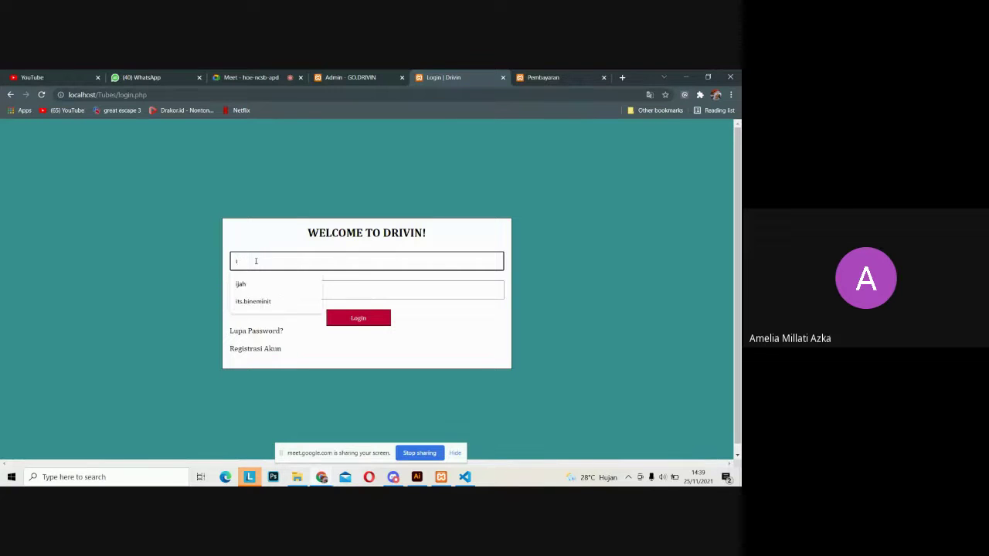
text(j)
click(250, 285)
click(249, 290)
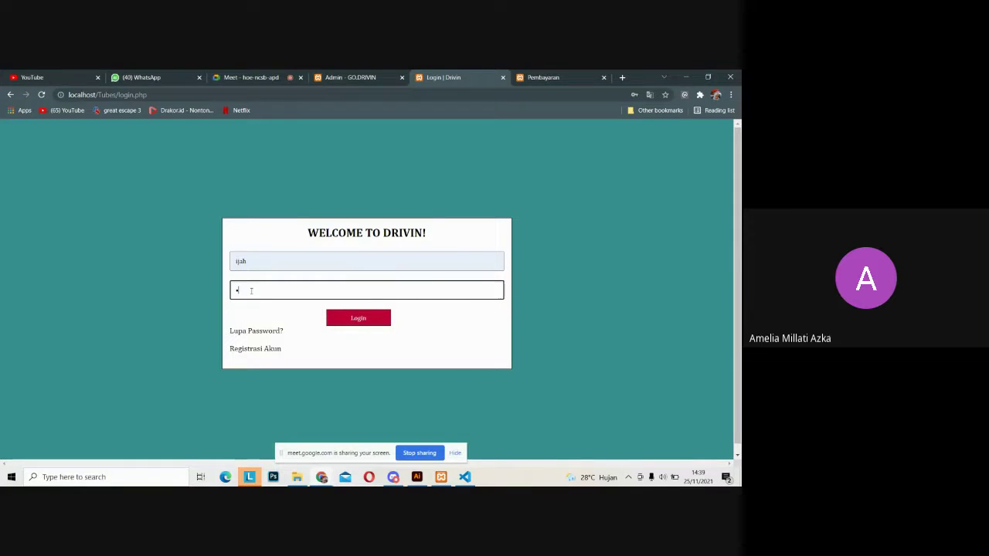
click(333, 318)
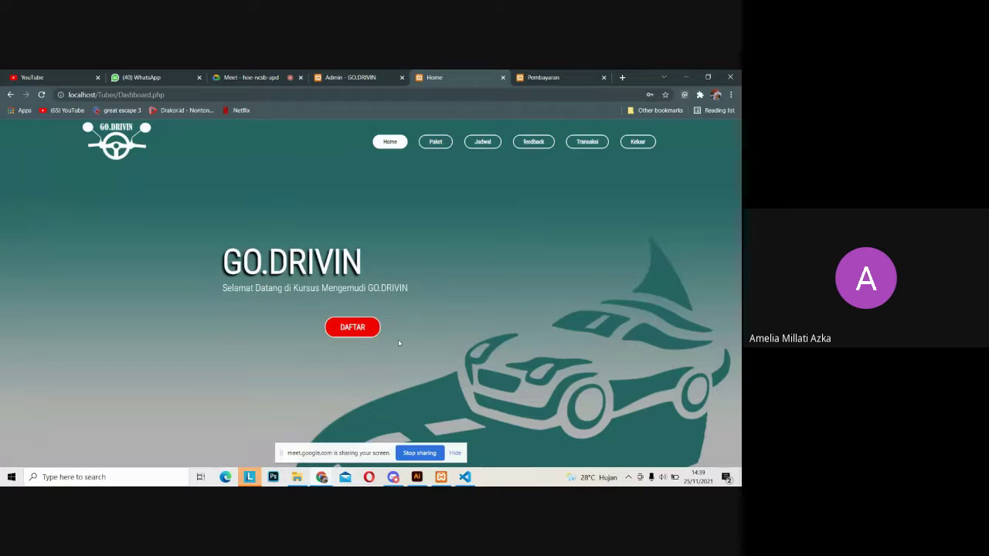
Submit the DAFTAR registration form blank with Simpan, then go back to the empty Pembayaran form.
click(371, 335)
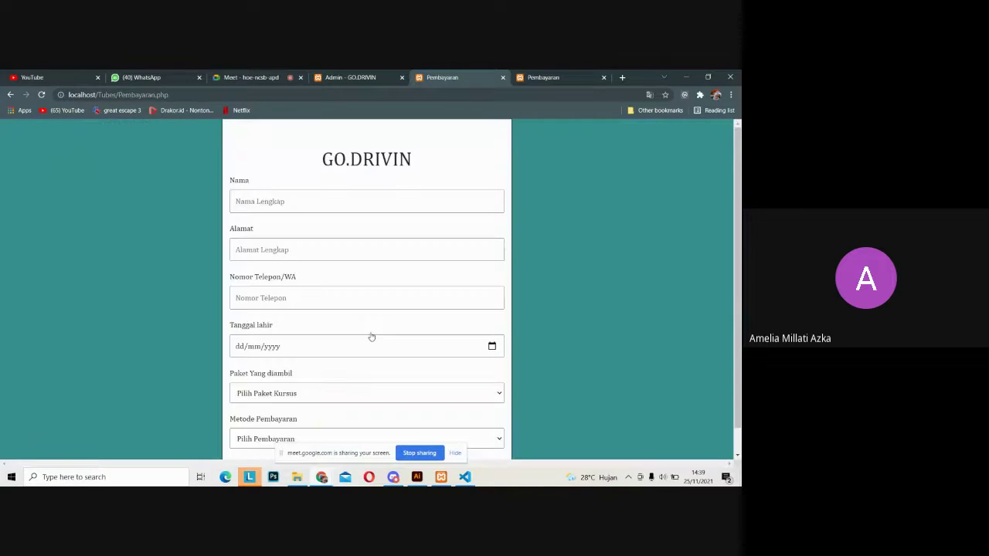
scroll(693, 319, down, 1)
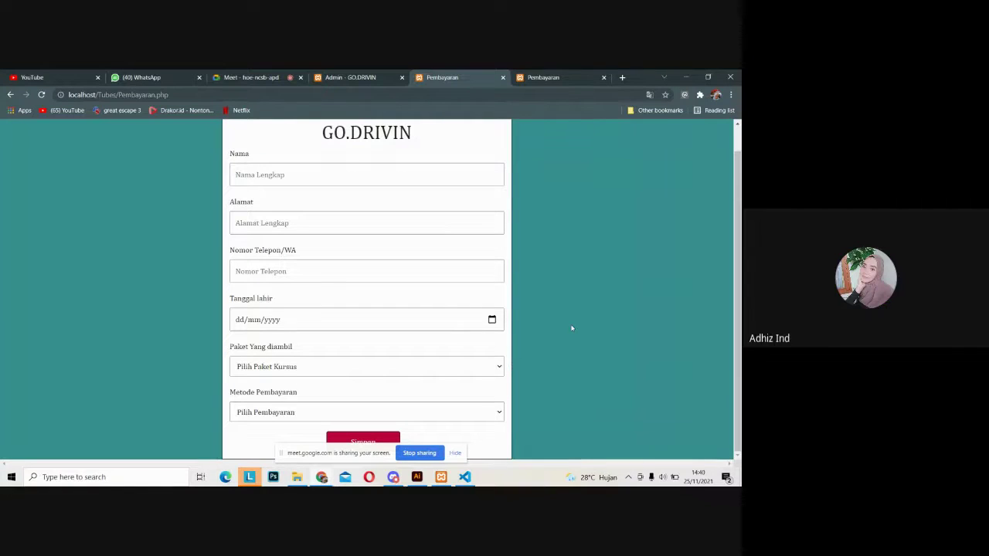
click(383, 437)
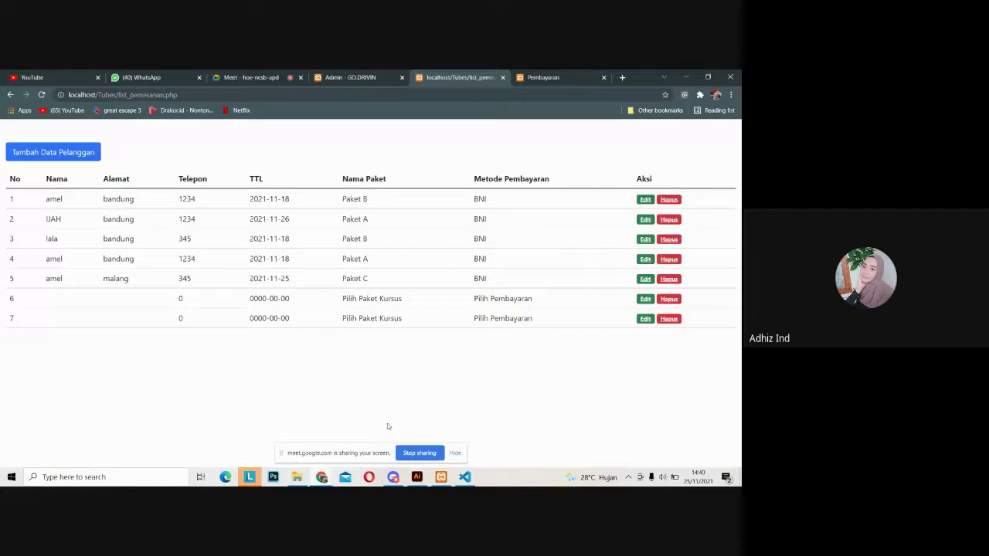
click(10, 94)
click(283, 173)
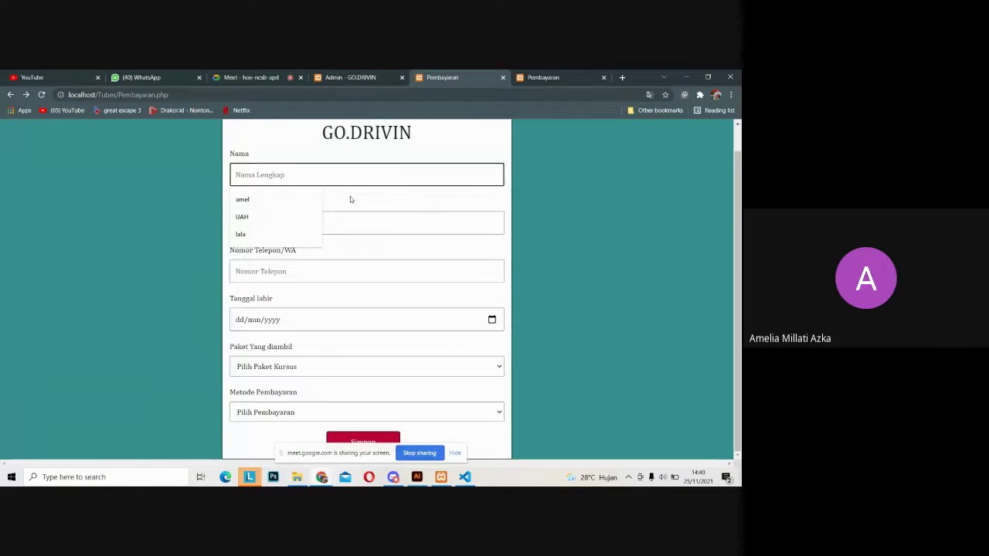
Fill Nama, Alamat 'malang' and Telepon from saved autofill suggestions.
click(286, 233)
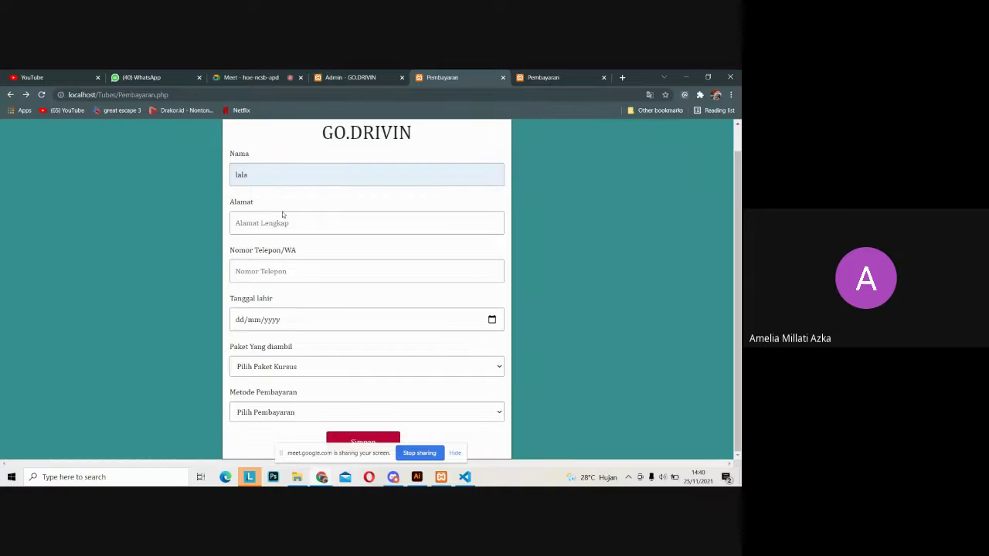
click(283, 221)
click(283, 249)
click(283, 271)
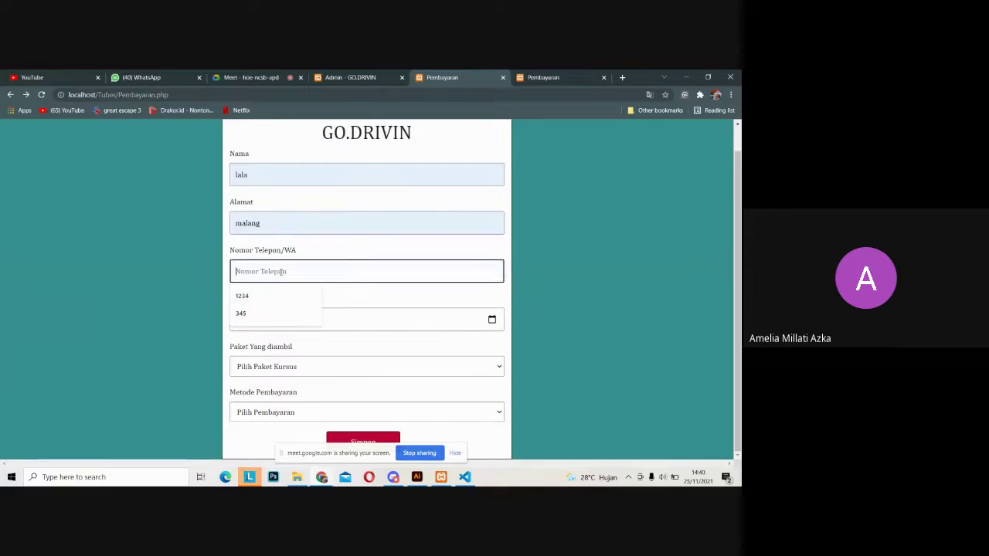
click(265, 301)
Set birth date 25 November 2021, choose Paket B and BNI, and save the registration.
click(266, 317)
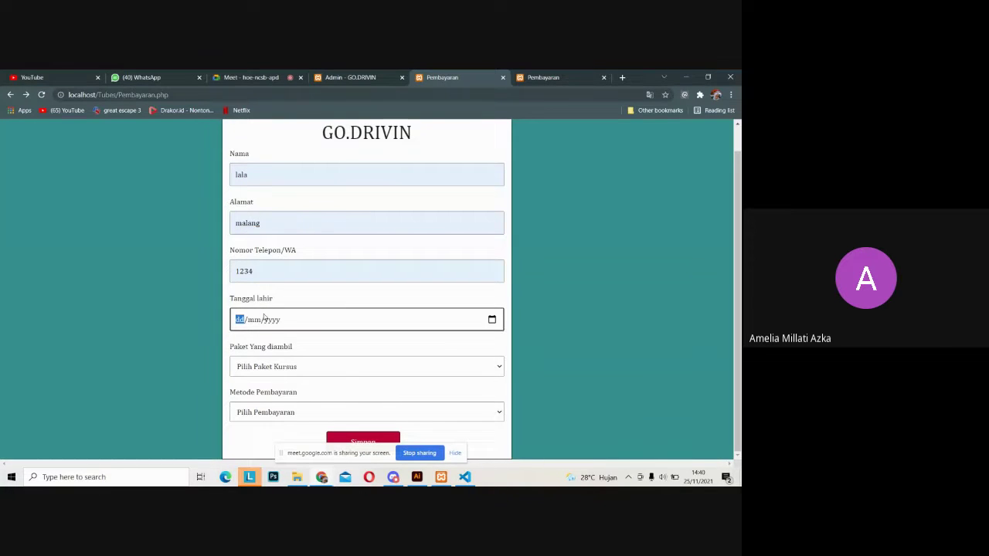
click(492, 319)
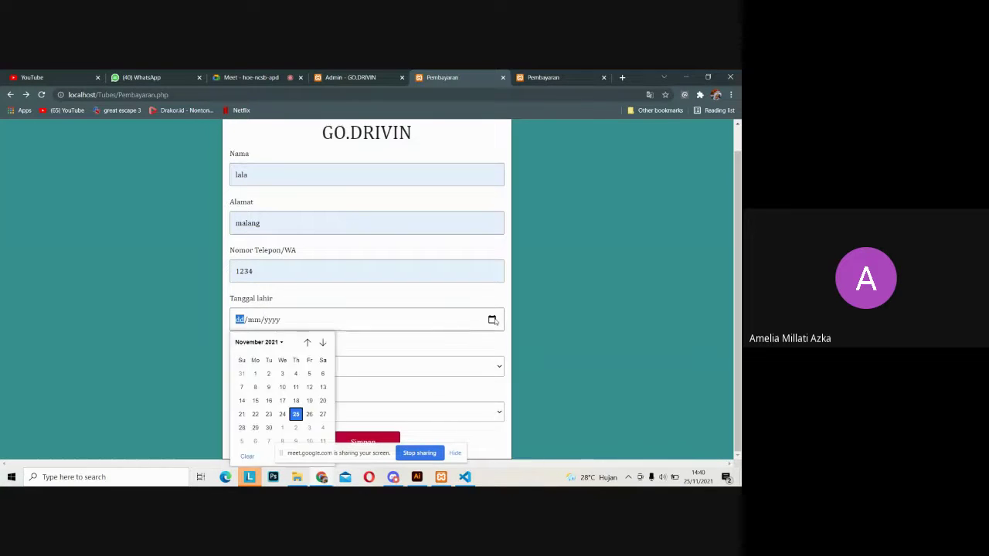
click(296, 414)
click(305, 369)
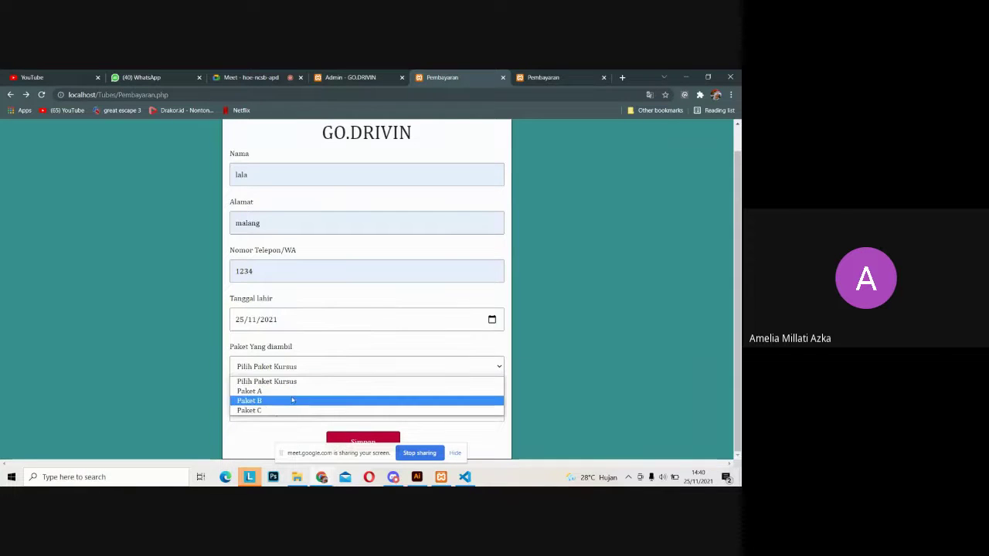
click(292, 400)
click(286, 413)
click(255, 438)
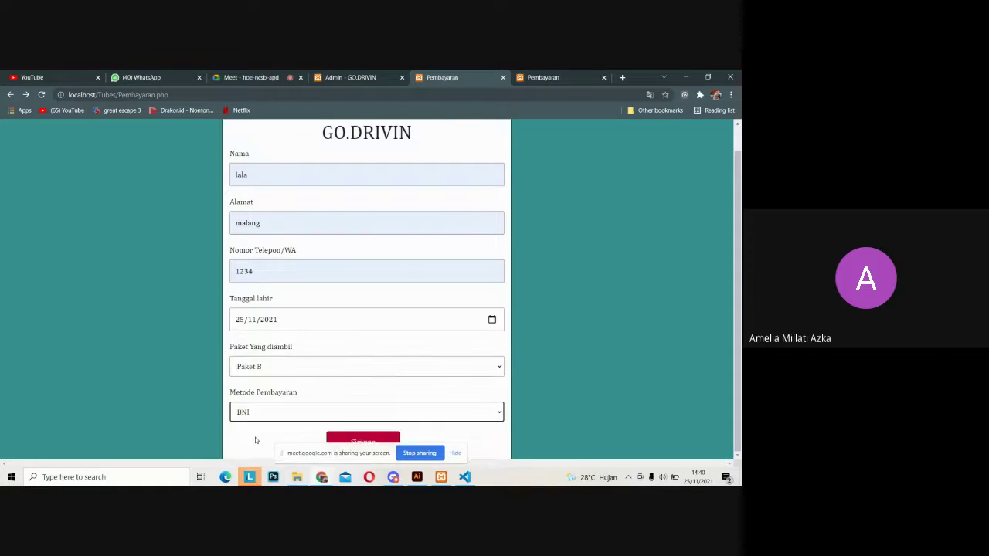
click(344, 438)
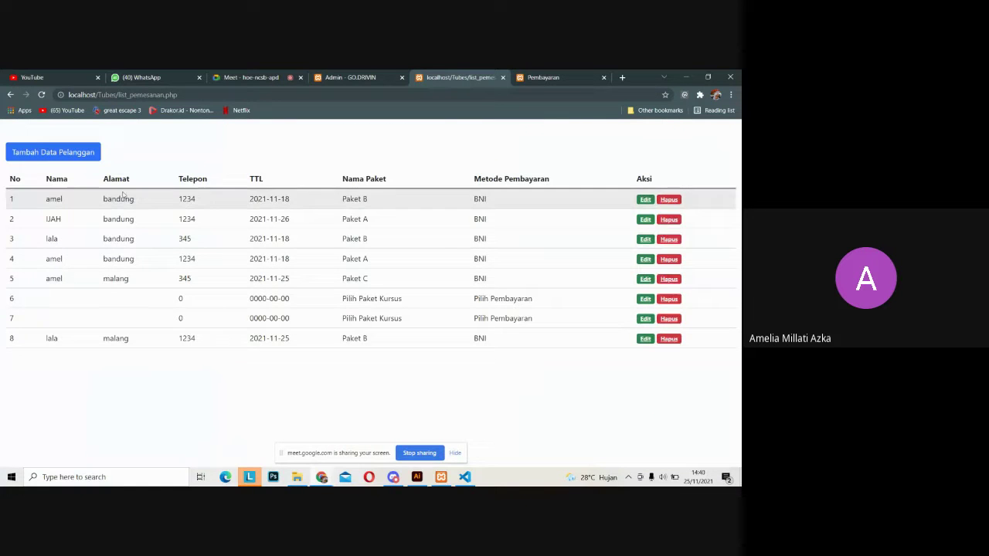
Reload the admin Data Siswa tab to confirm rows 6–8 appear.
click(367, 72)
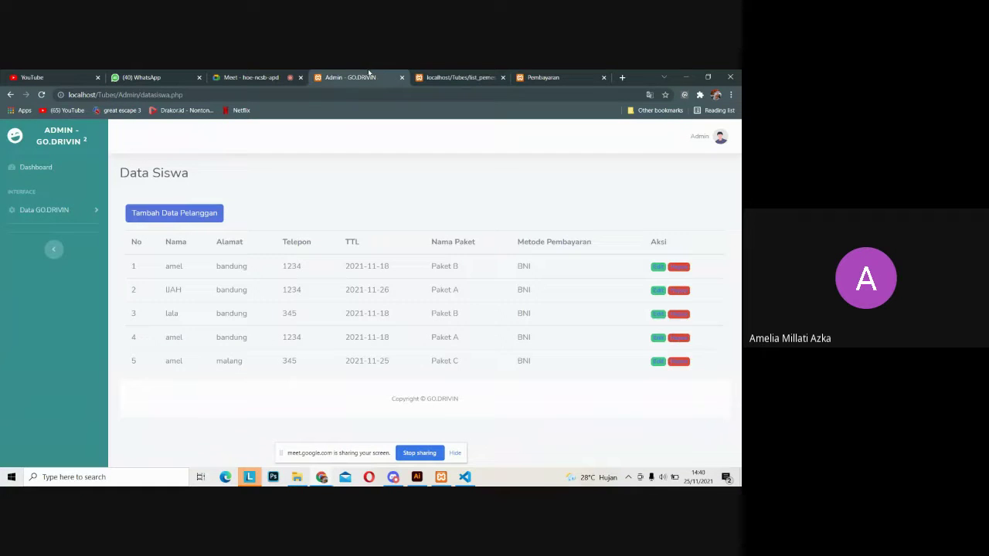
click(43, 94)
scroll(380, 364, down, 1)
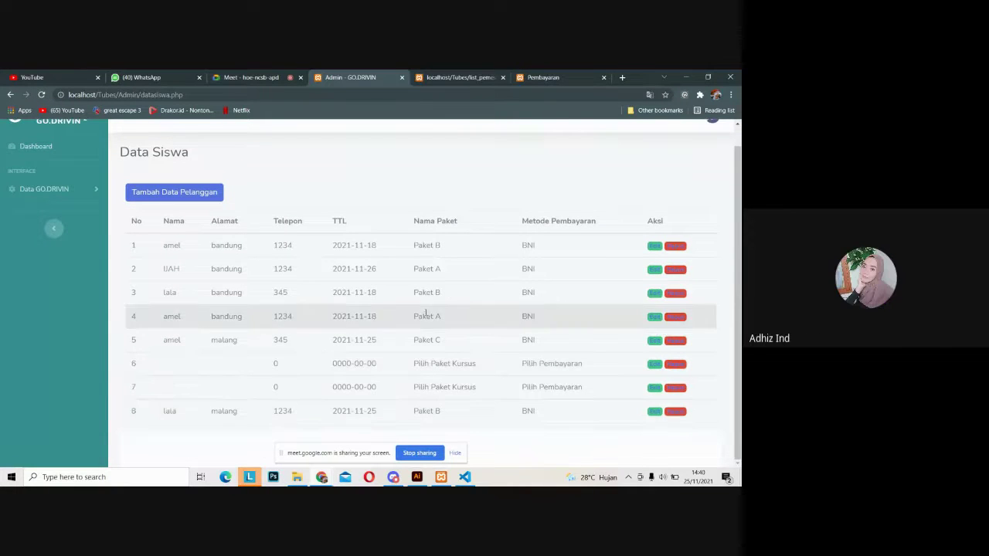
Return to the list tab and go back twice to the GO.DRIVIN Dashboard.
click(450, 73)
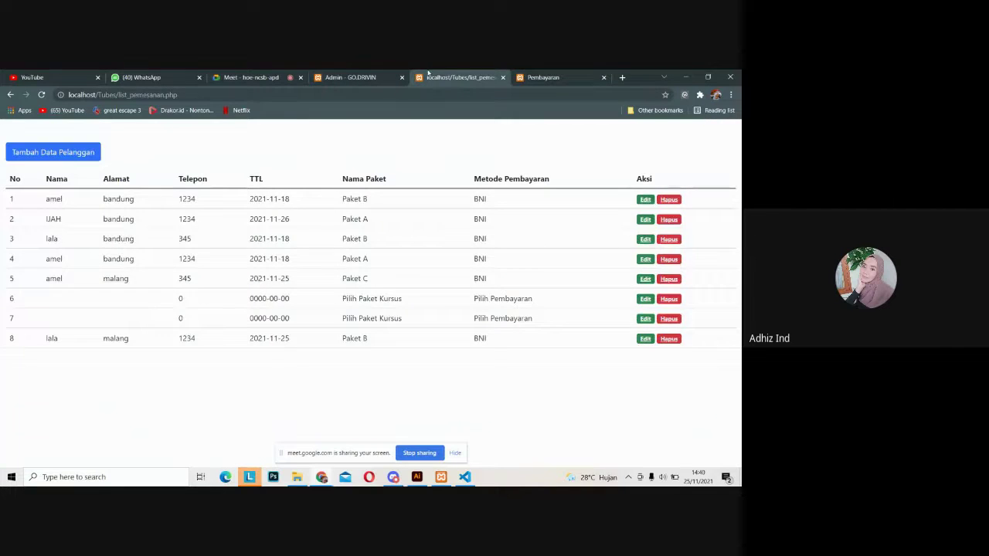
click(10, 95)
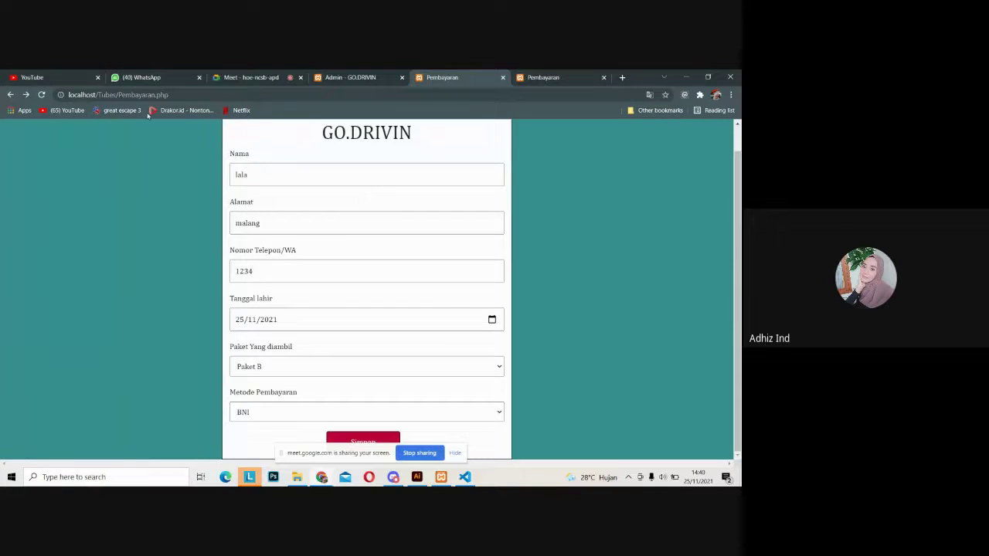
scroll(192, 224, up, 1)
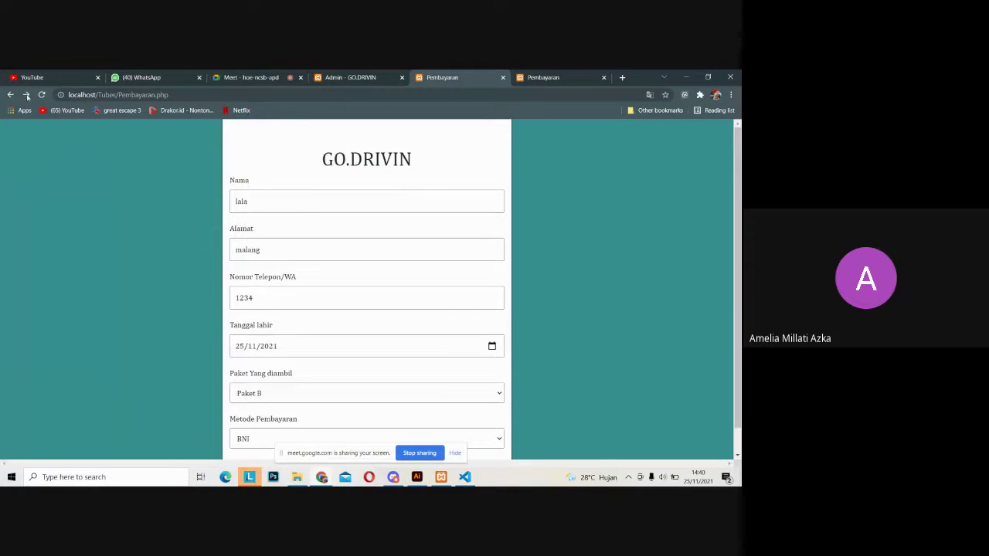
scroll(311, 262, down, 1)
scroll(312, 263, up, 1)
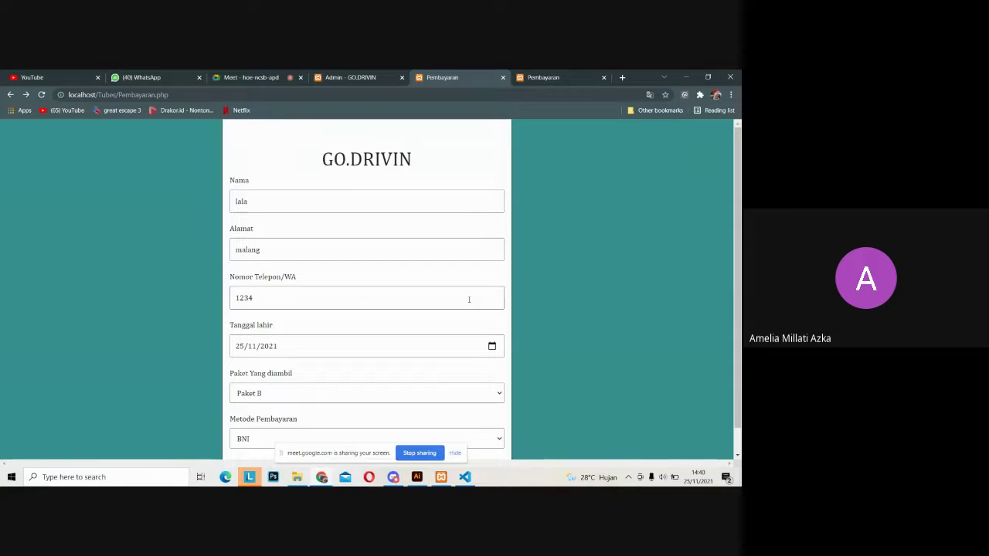
click(13, 95)
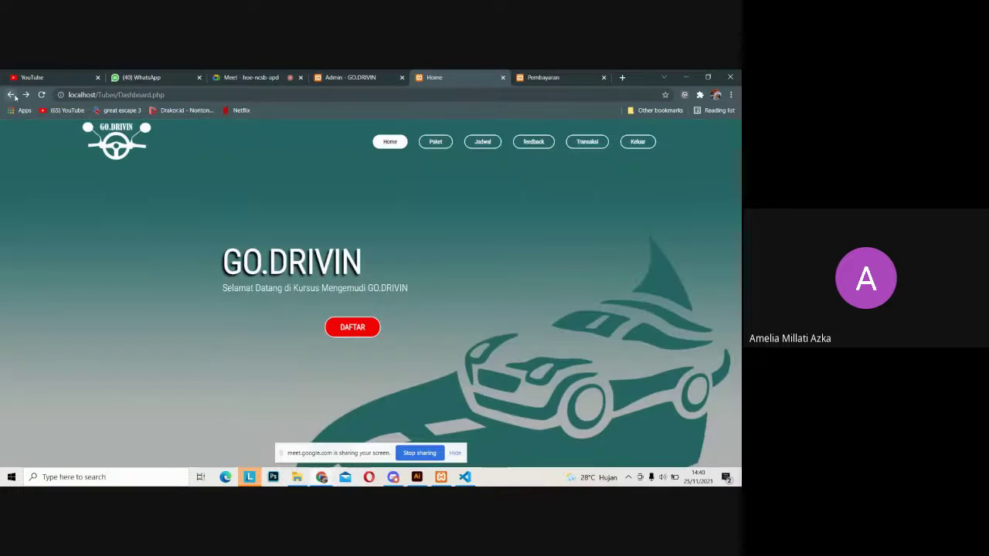
Log out of the GO.DRIVIN user account and sign back in as admin with the admin password.
click(439, 147)
click(400, 147)
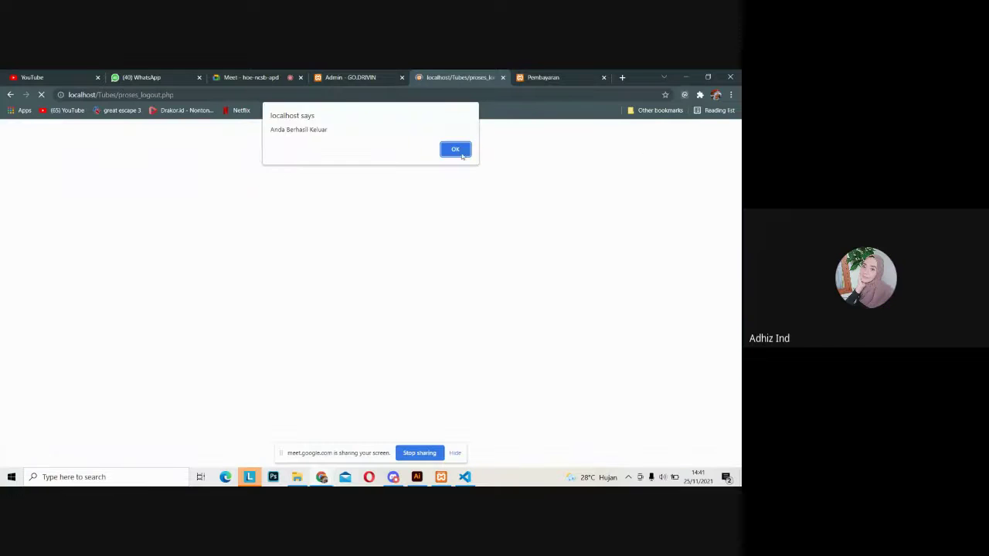
click(457, 149)
click(296, 263)
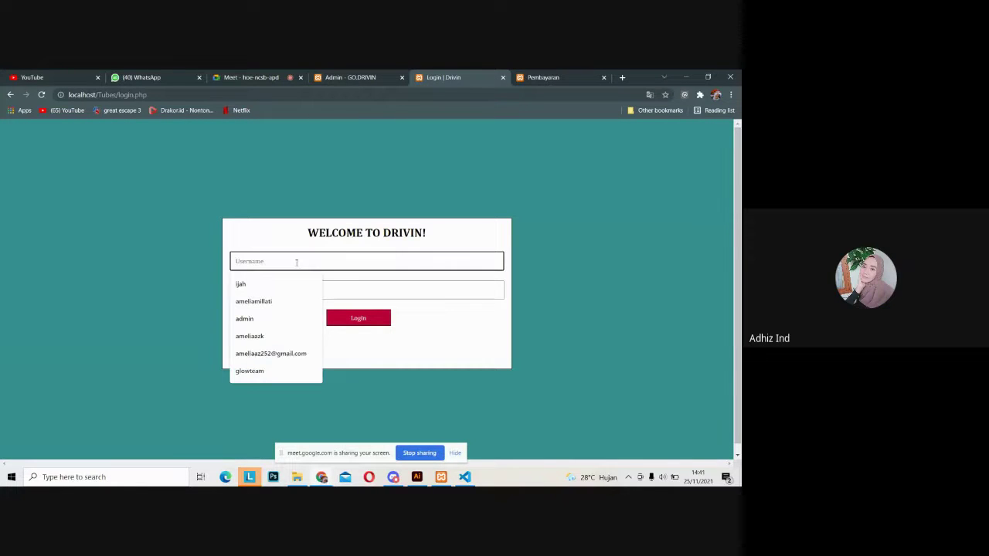
click(286, 317)
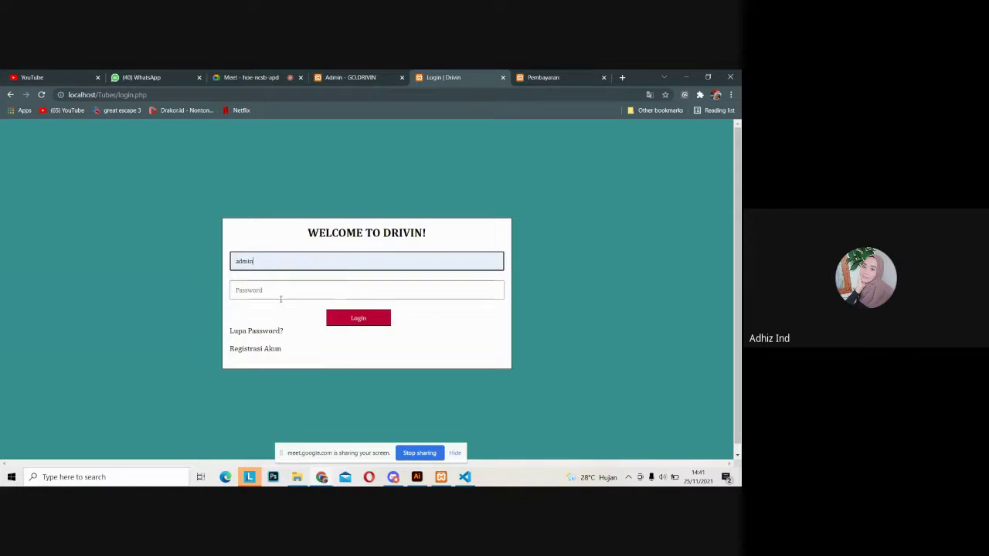
click(281, 298)
text(adm)
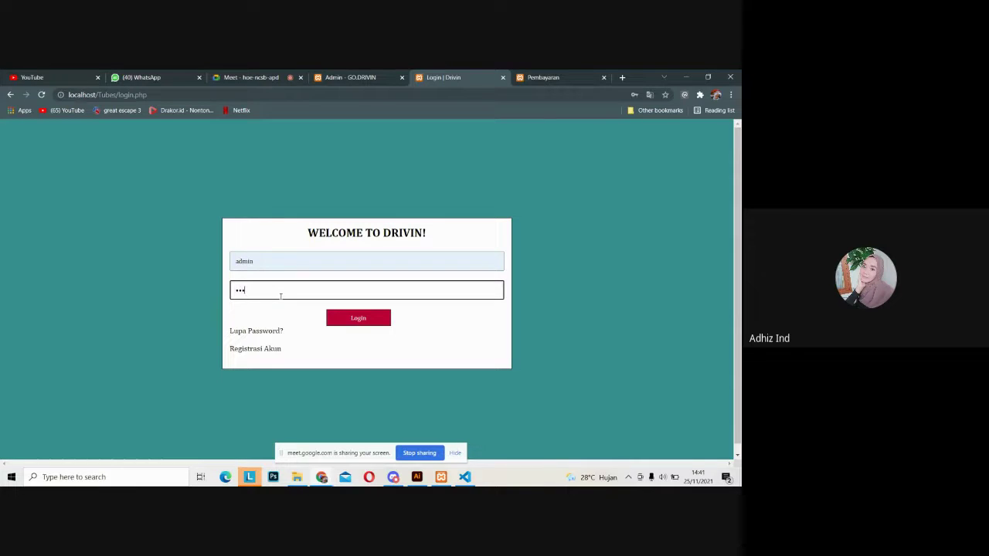
text(in)
click(363, 315)
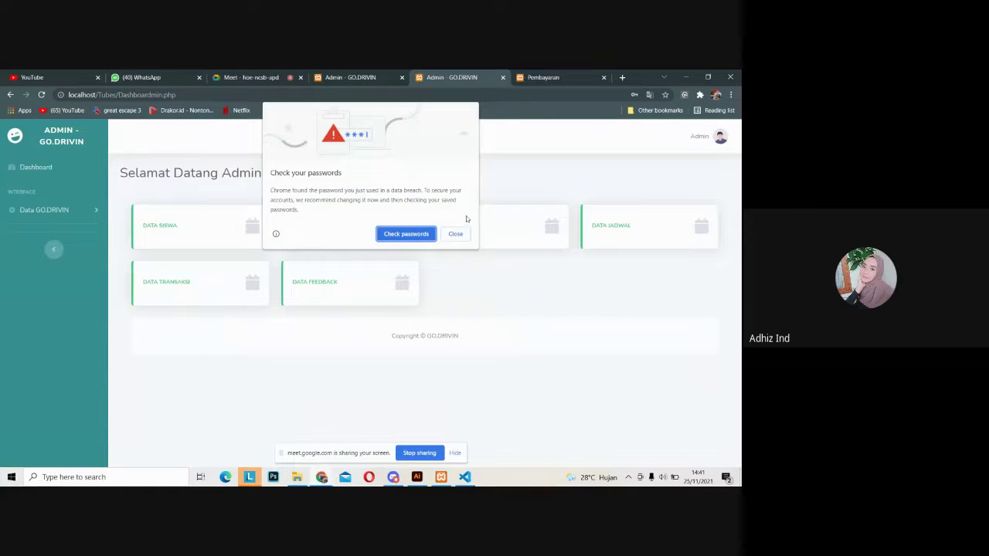
Dismiss the compromised-password warning and open the Data Siswa student table.
click(456, 233)
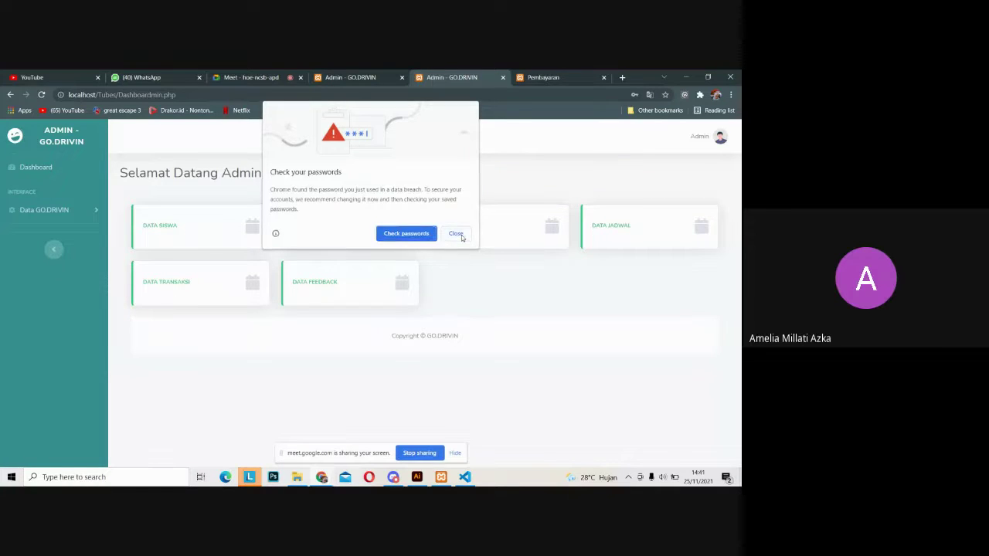
click(46, 209)
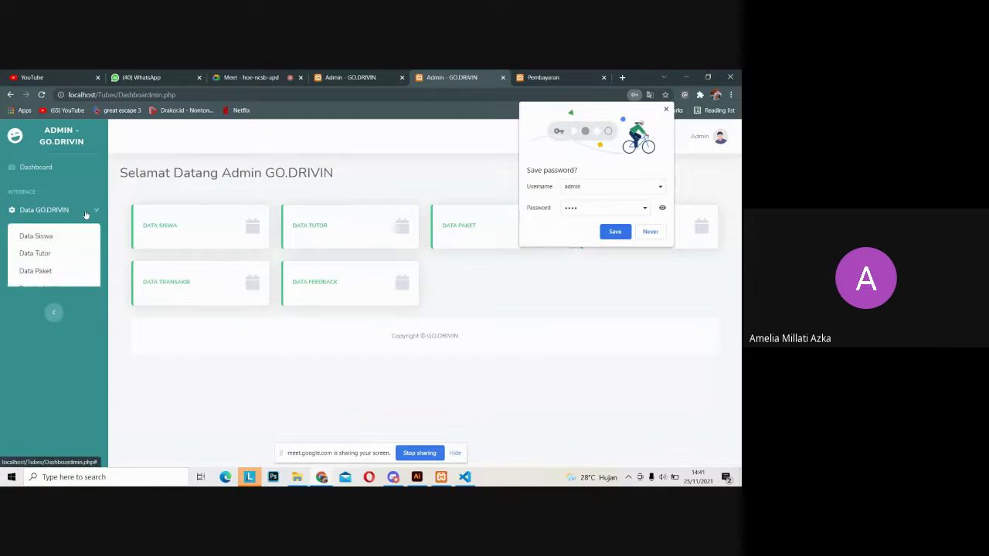
click(32, 236)
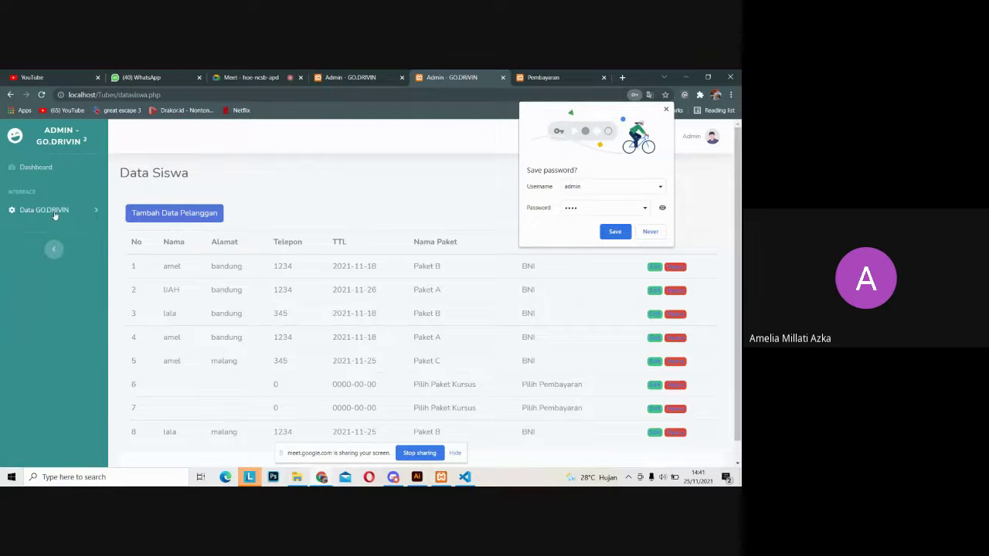
Open the Data Paket table of packages A–D and close the save-password offer.
click(55, 215)
click(42, 269)
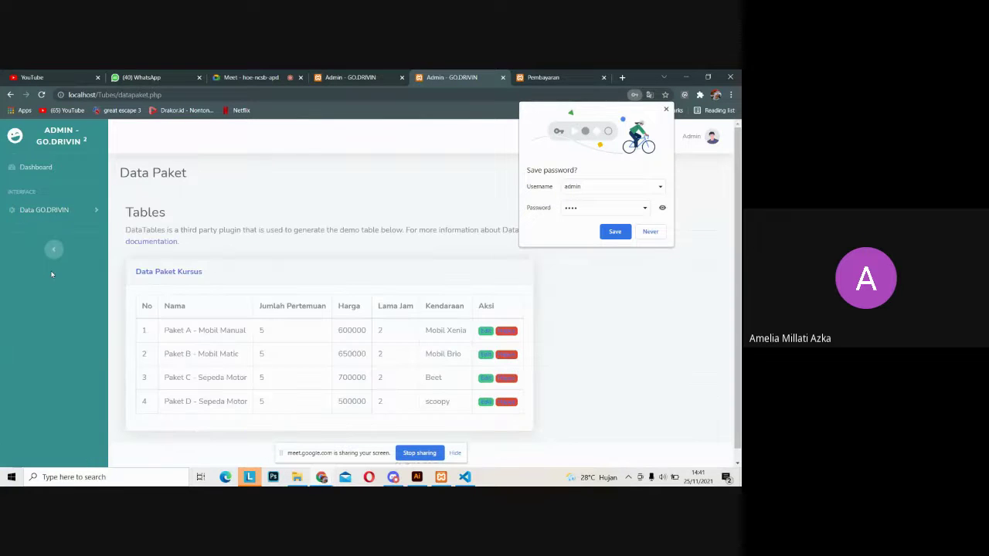
right_click(587, 334)
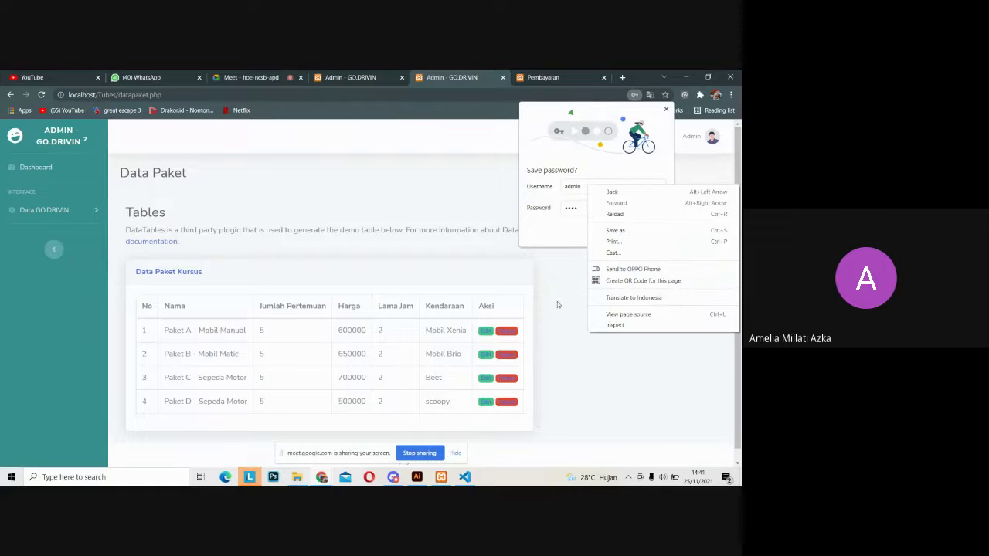
click(591, 386)
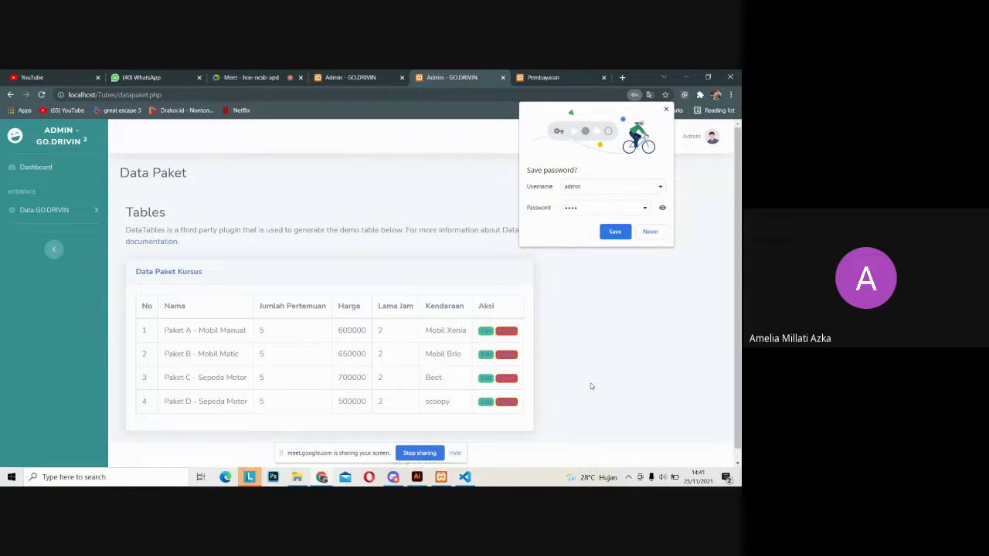
click(665, 109)
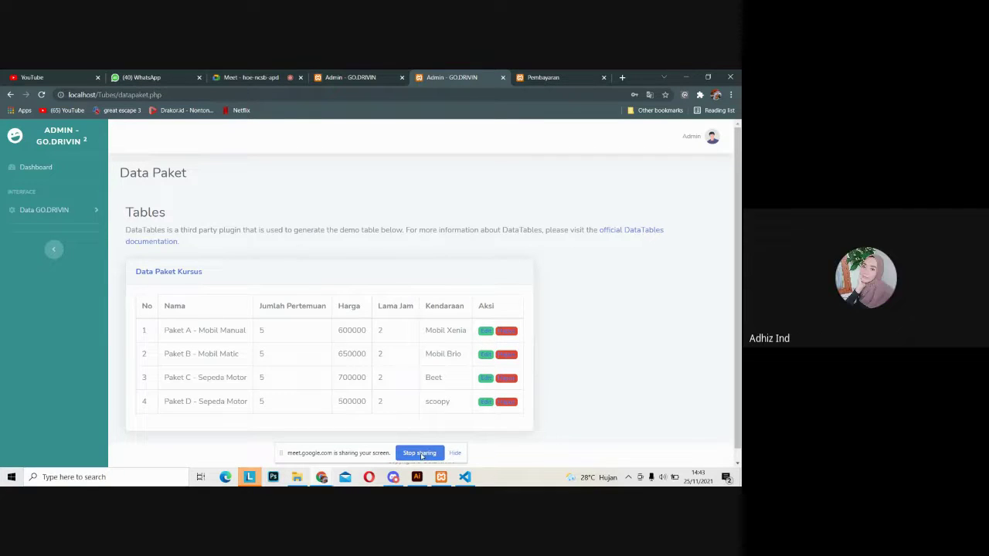
Stop sharing the GO.DRIVIN admin screen from the Meet sharing bar.
click(420, 453)
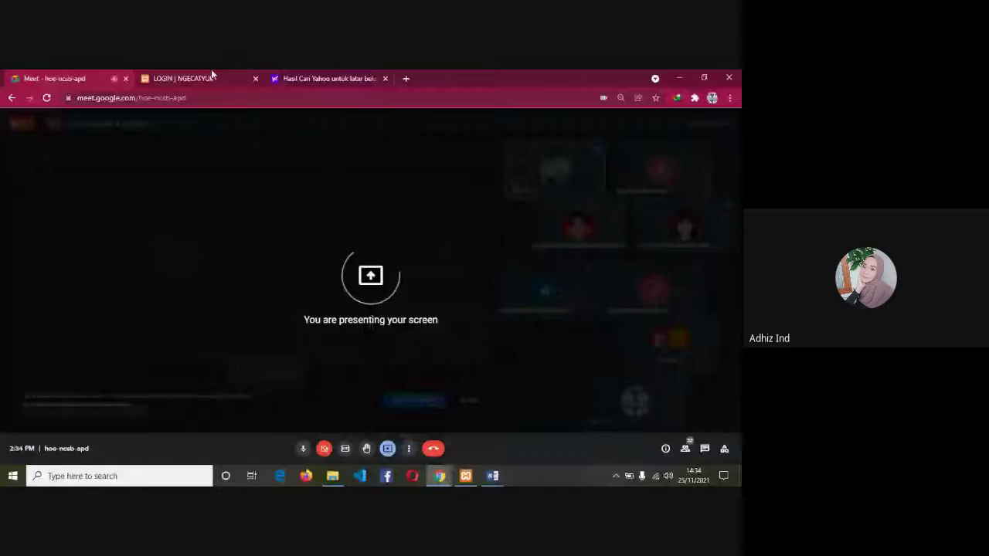
Attempt a NGECATYUK login with the saved email and a password, then dismiss the wrong-credentials alert.
click(212, 77)
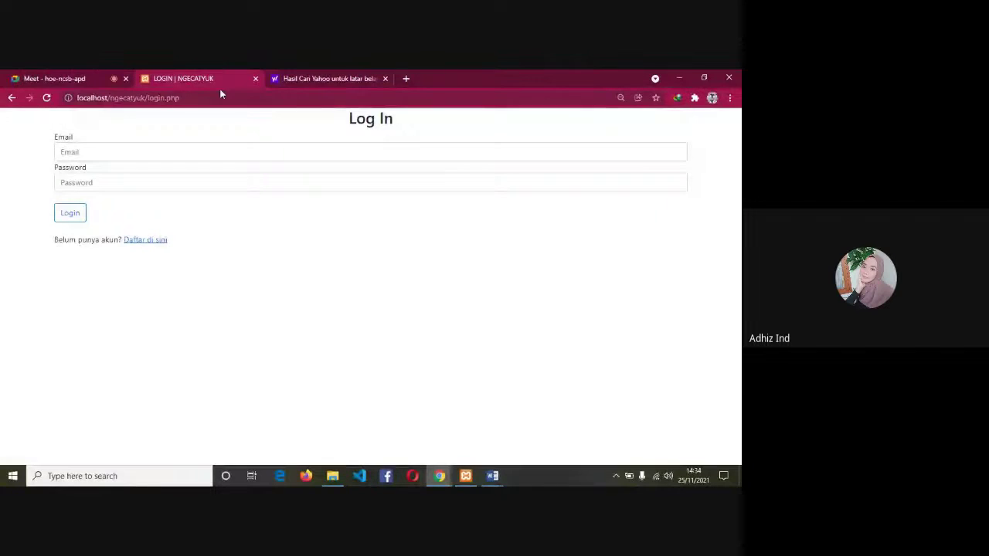
click(121, 149)
click(122, 177)
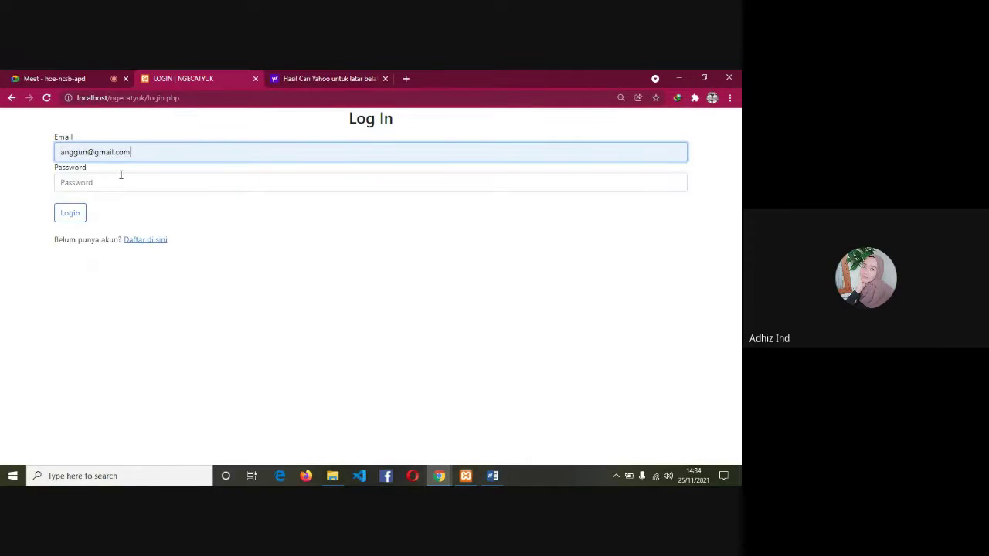
click(121, 176)
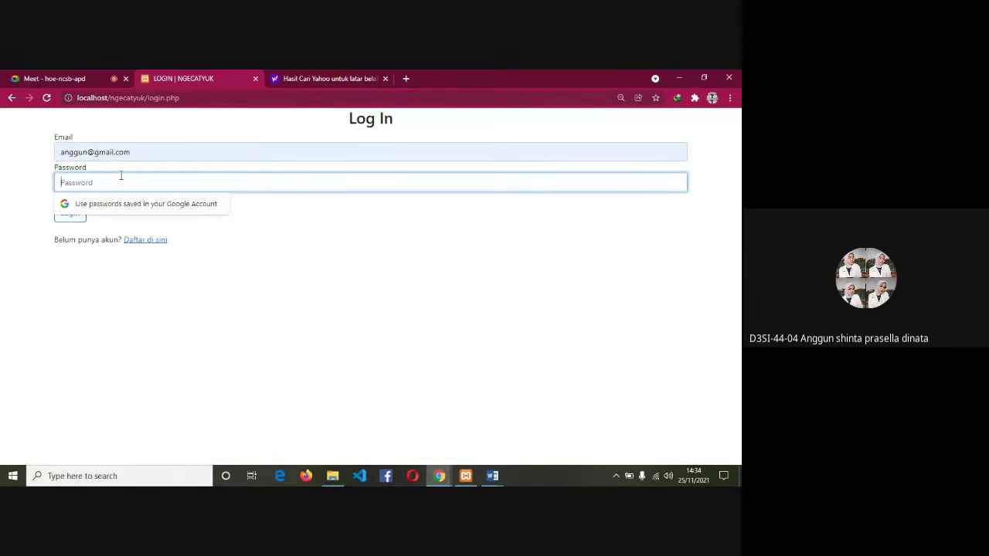
text(1234)
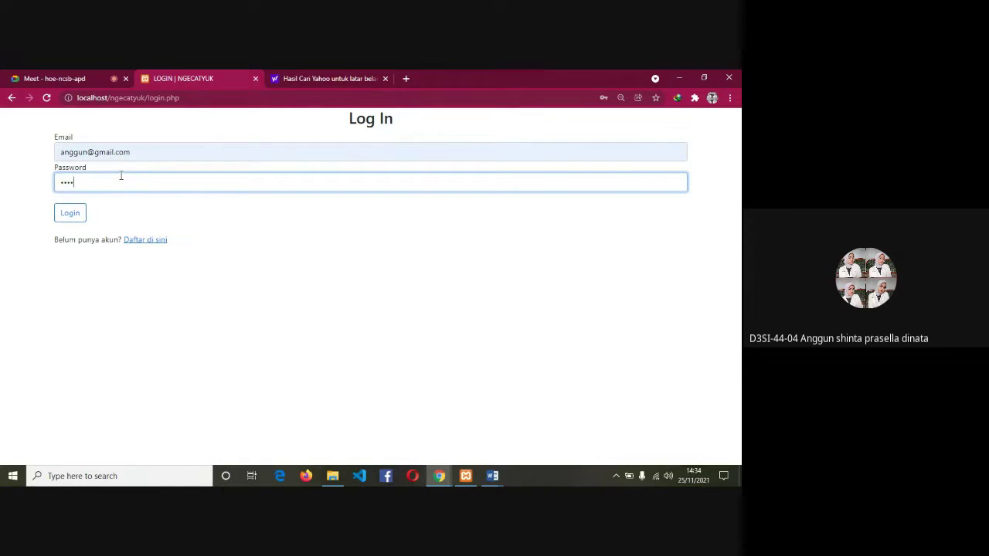
click(70, 219)
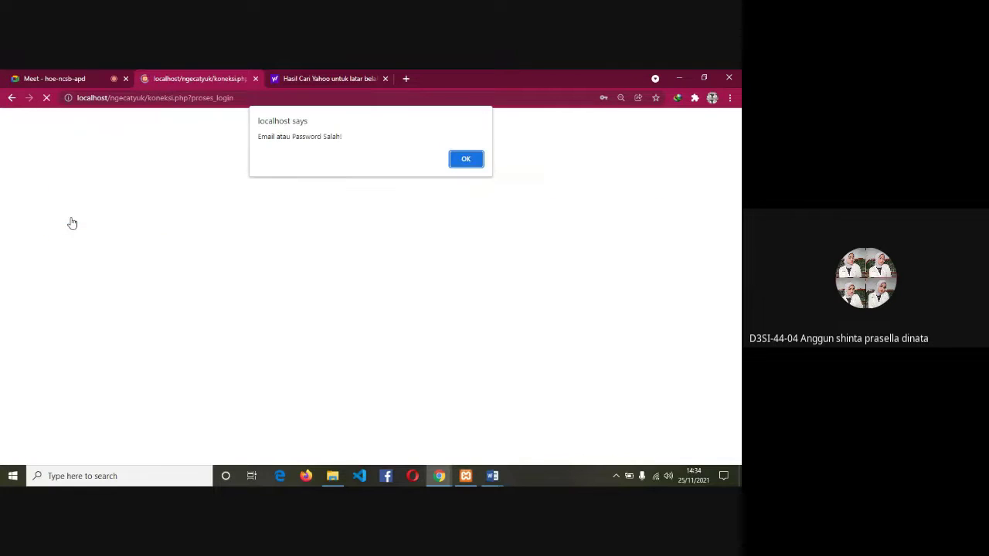
click(472, 161)
Retry the login with the saved email, dismiss the alert again, and open the Registrasi form.
click(242, 150)
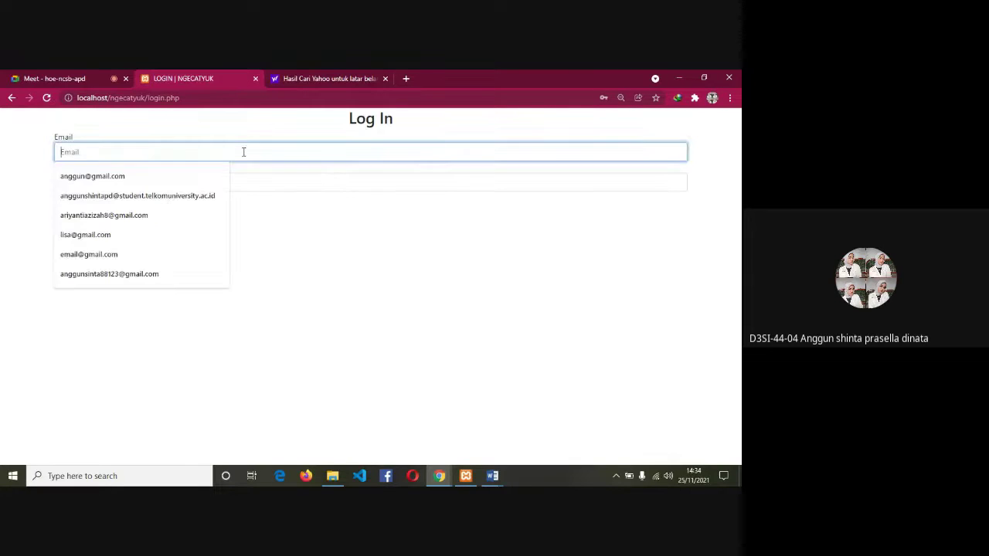
click(165, 186)
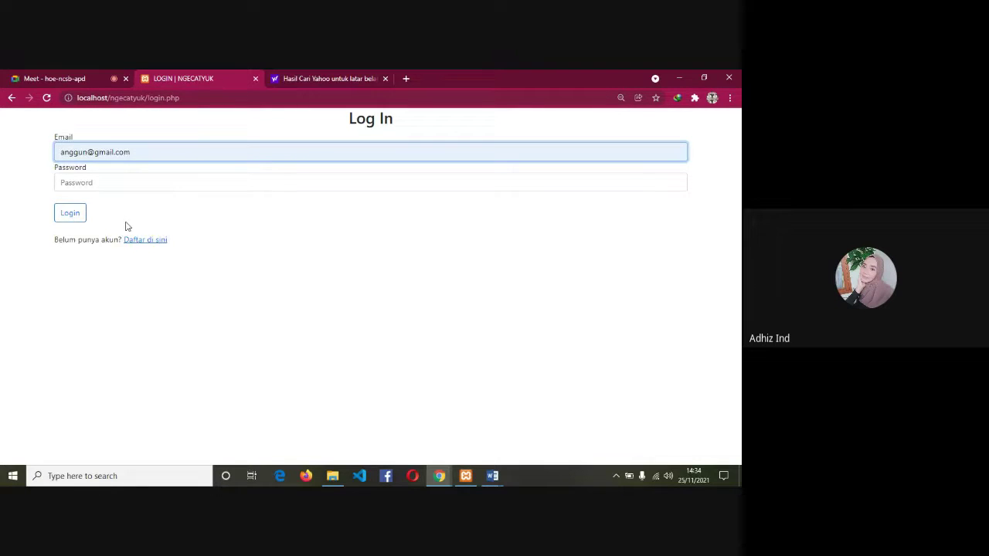
click(135, 187)
text(•••••)
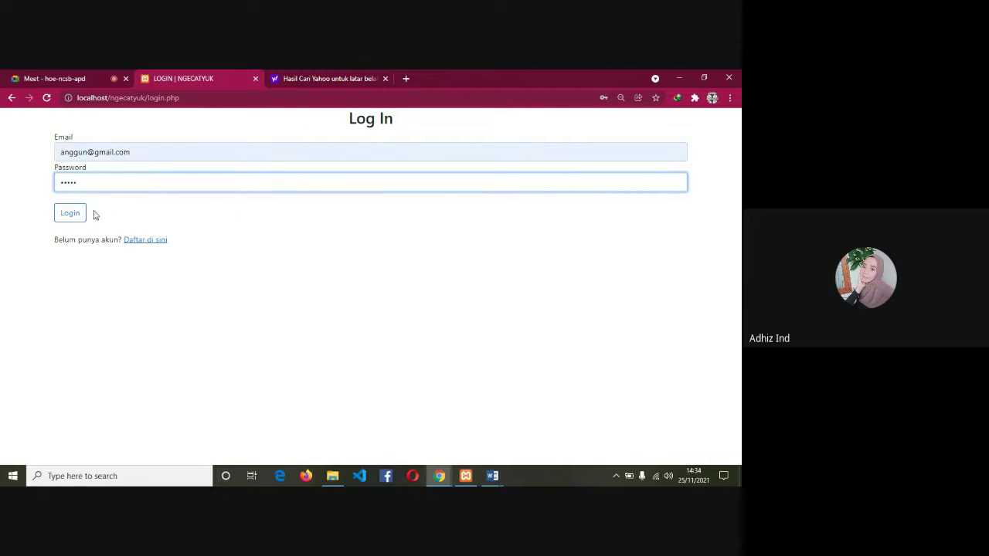
click(69, 214)
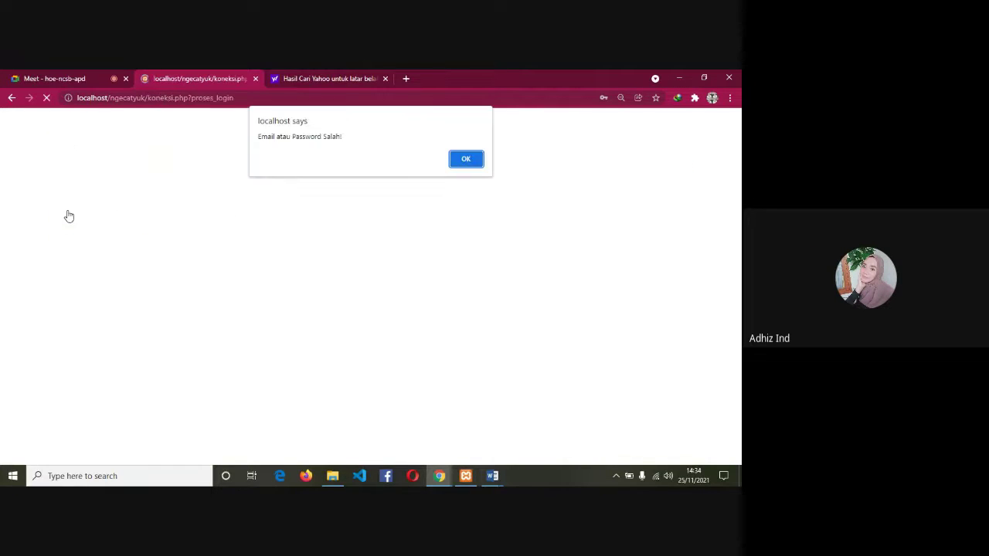
click(455, 160)
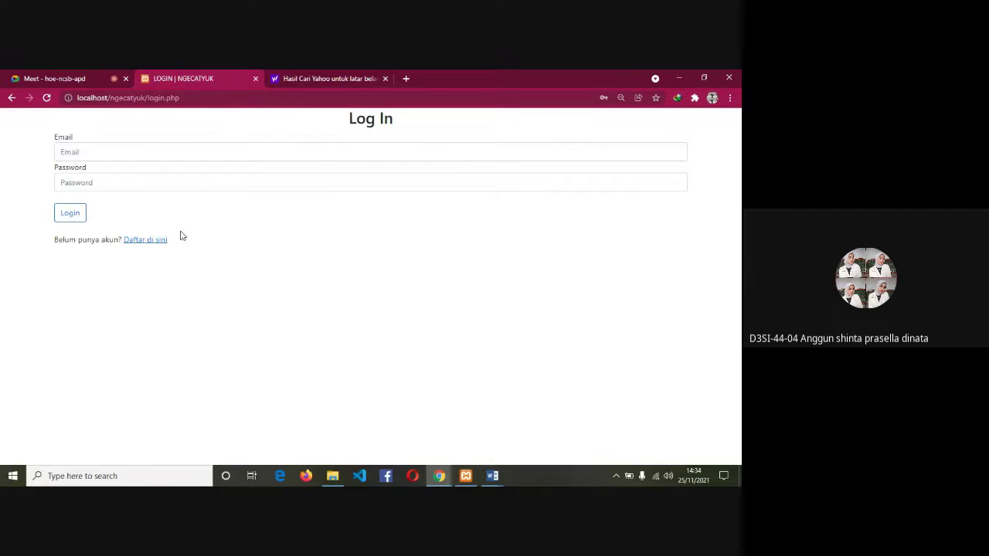
click(152, 240)
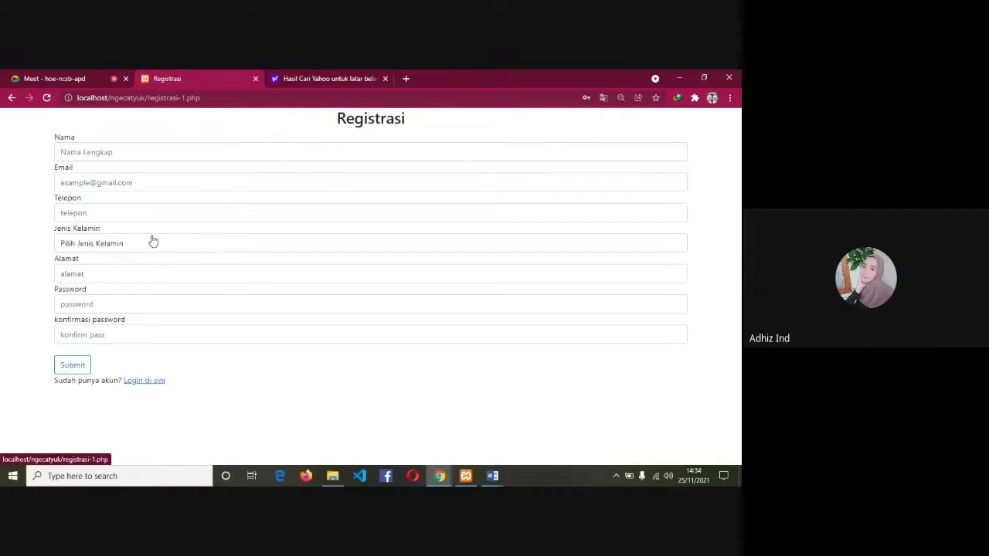
Fill the registration Nama, Email and Telepon fields from autofill suggestions.
click(153, 152)
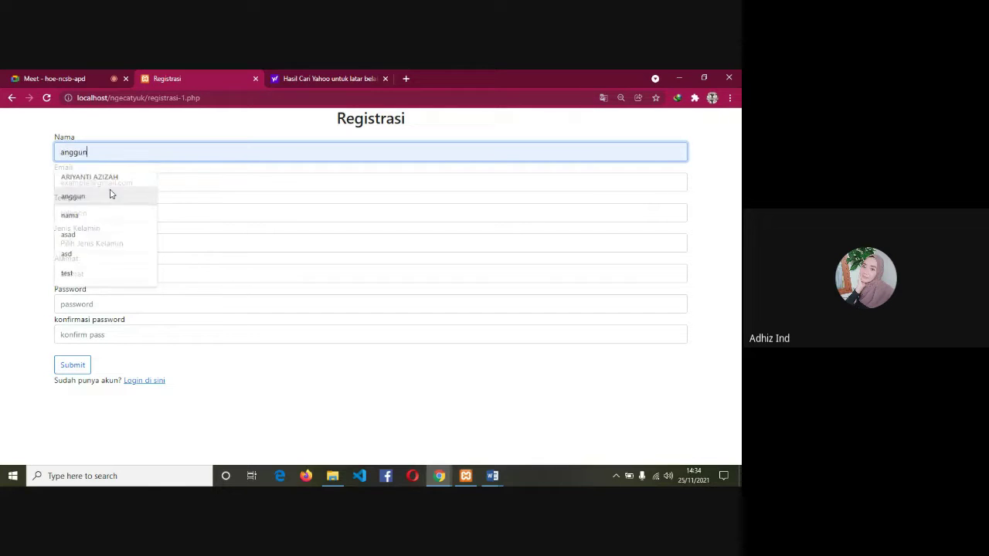
click(113, 195)
click(115, 181)
click(113, 208)
click(113, 208)
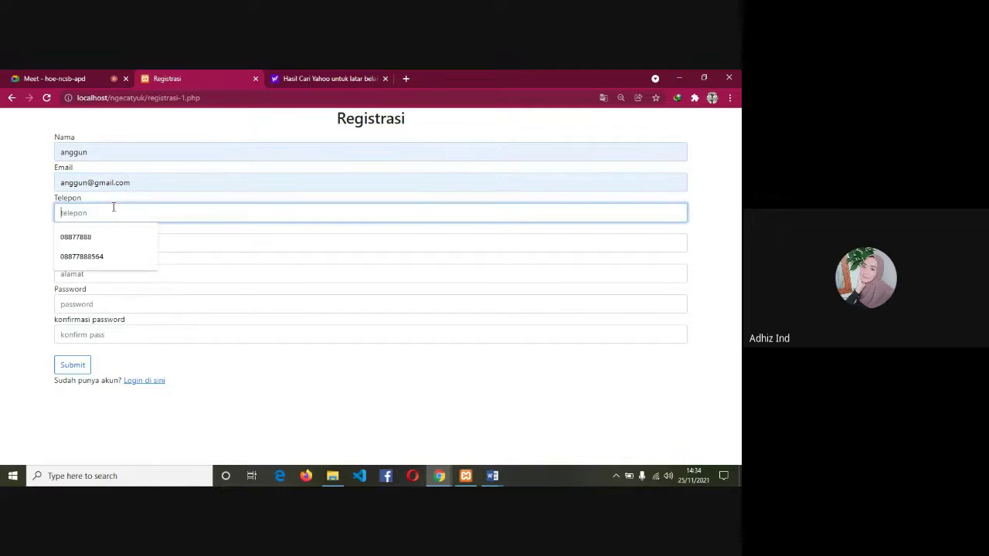
click(103, 260)
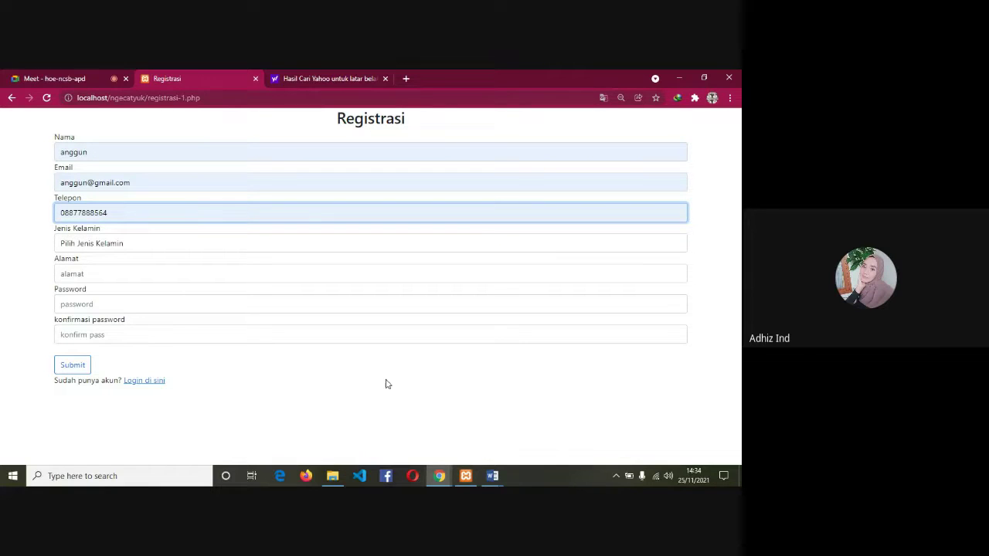
click(464, 475)
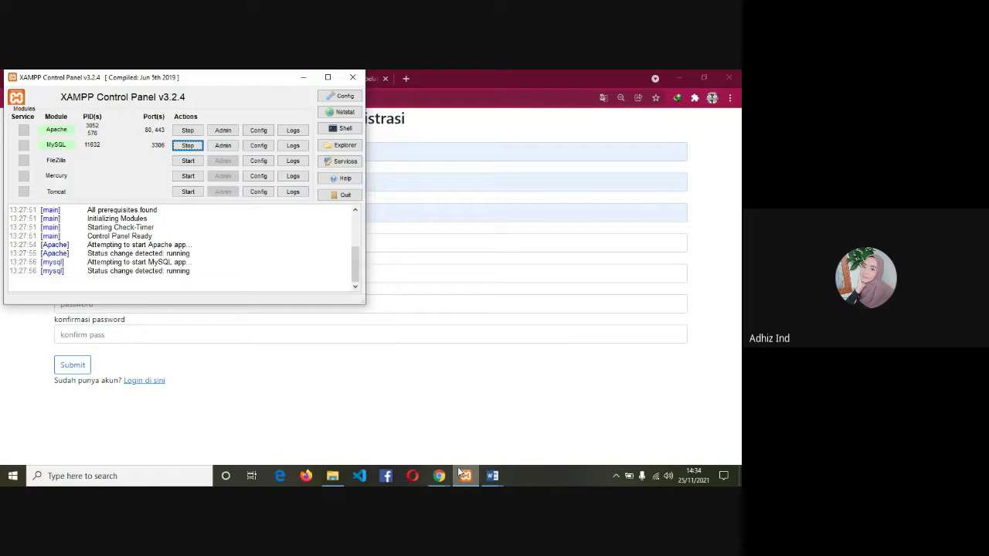
click(303, 78)
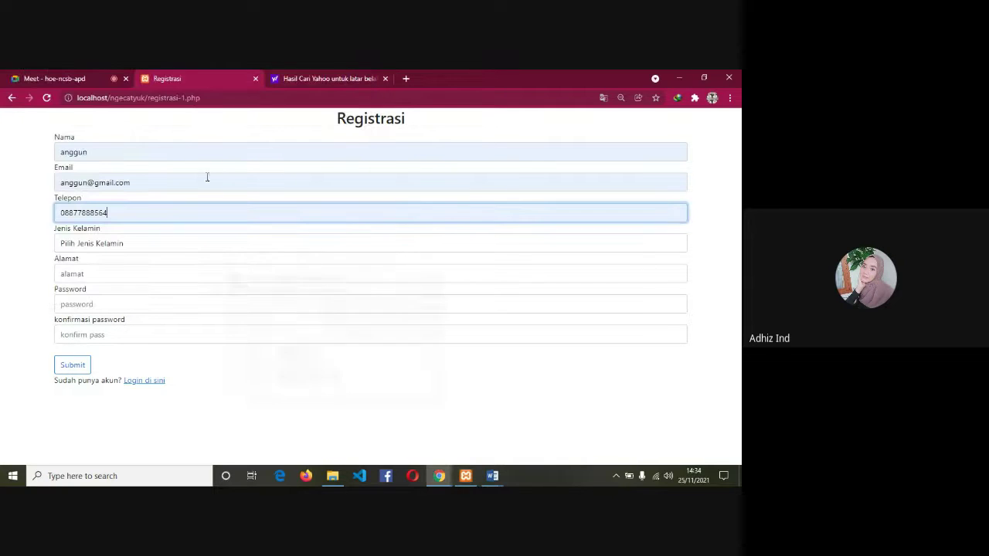
Set gender Perempuan and address lampung, enter the password, and begin its confirmation.
click(78, 244)
click(77, 267)
click(78, 279)
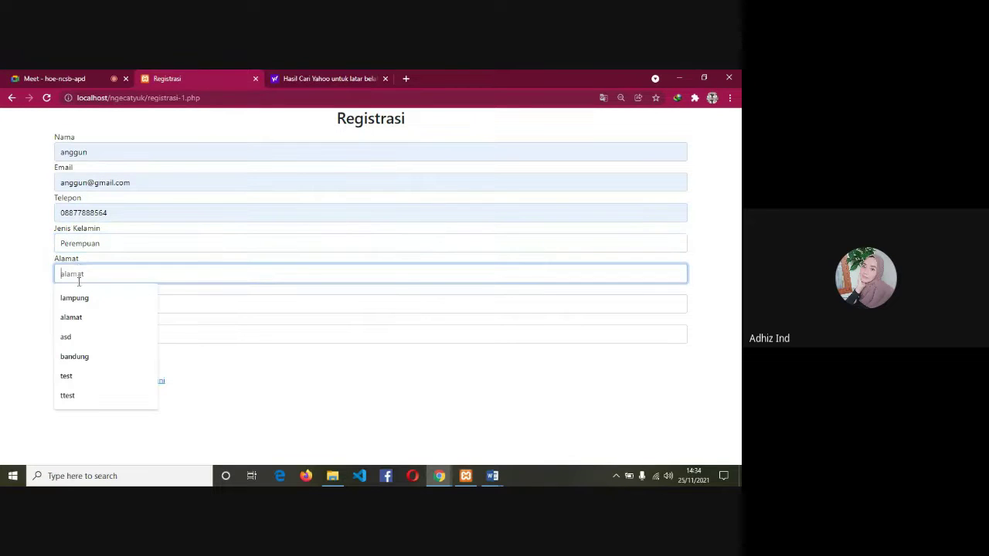
click(76, 297)
click(60, 306)
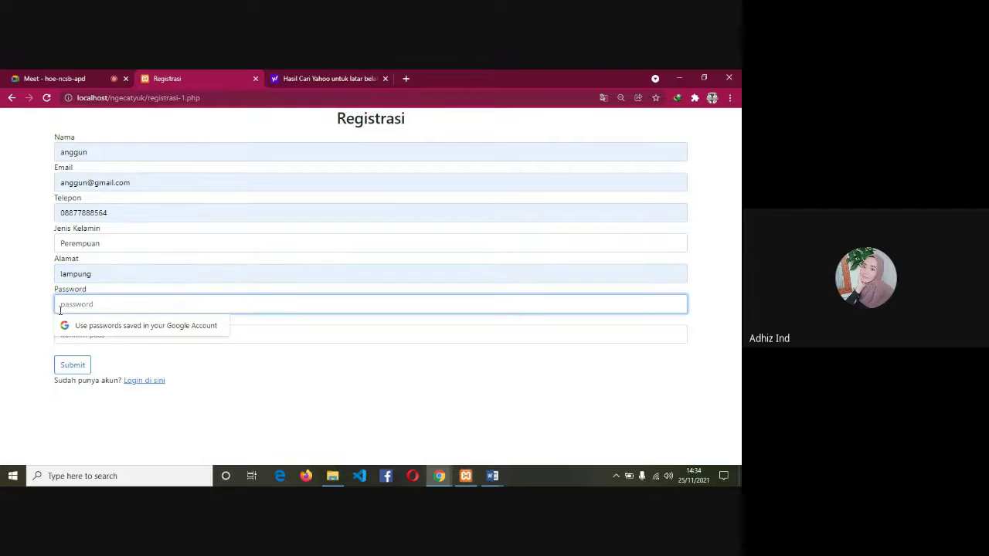
text(1234)
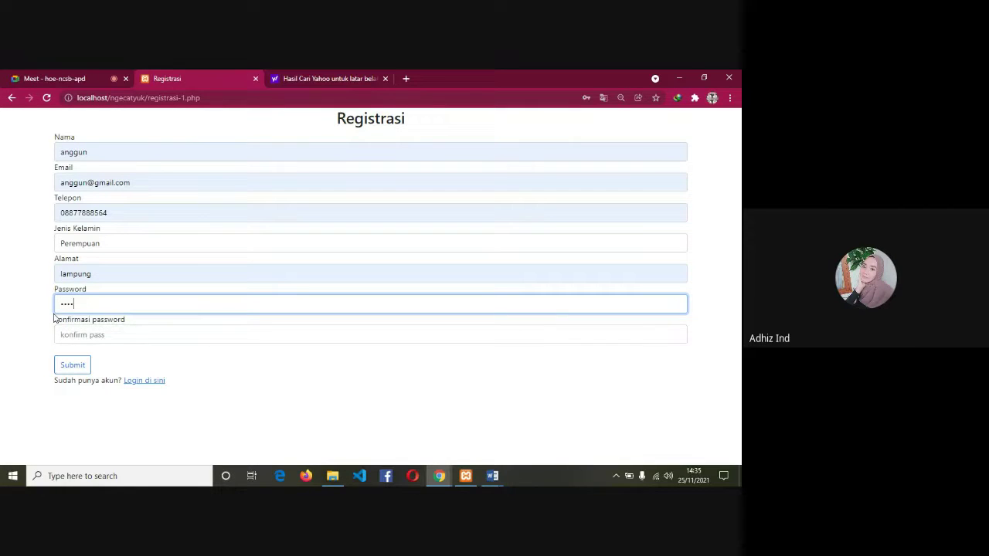
text(5)
click(71, 334)
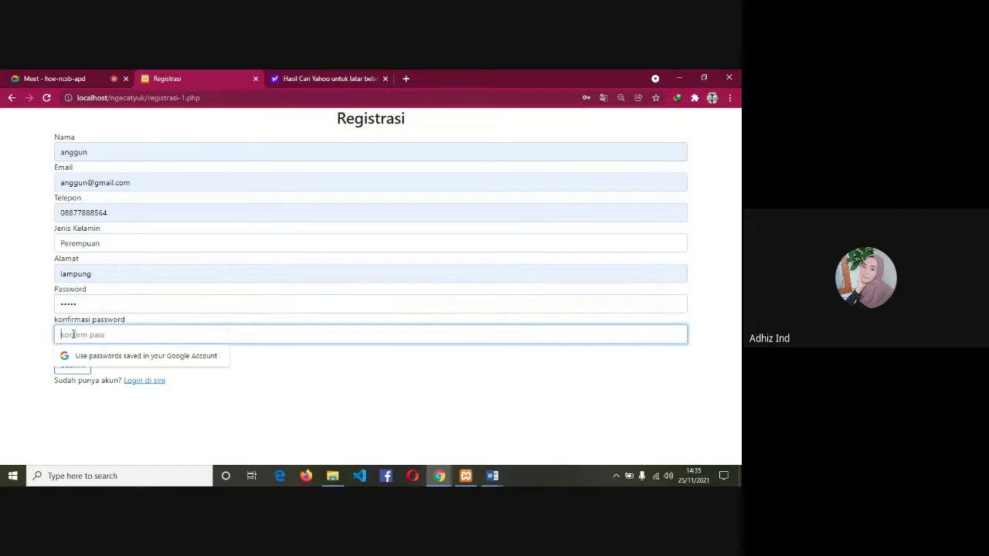
text(12345)
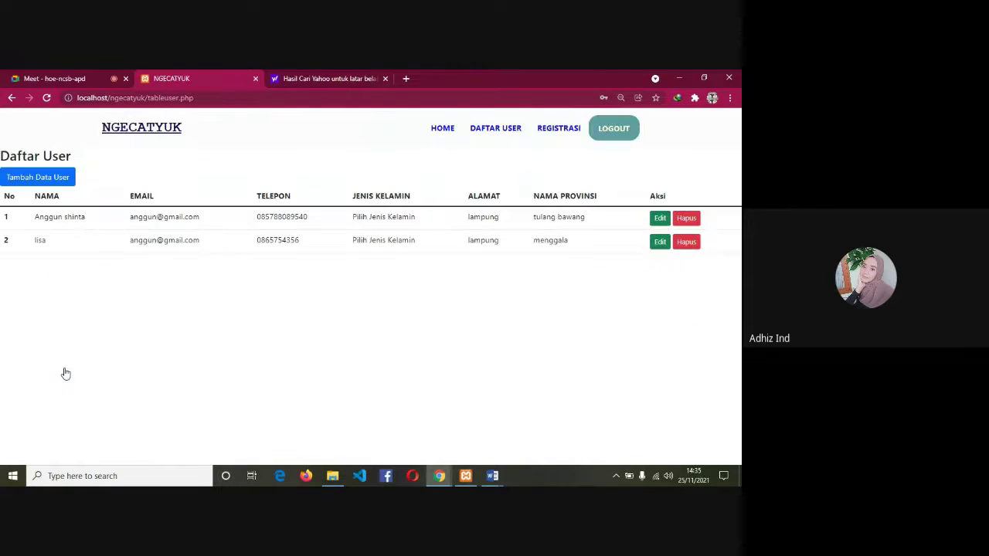
Log in from the home page with a saved email and dismiss the wrong-credentials alert.
click(453, 133)
click(252, 152)
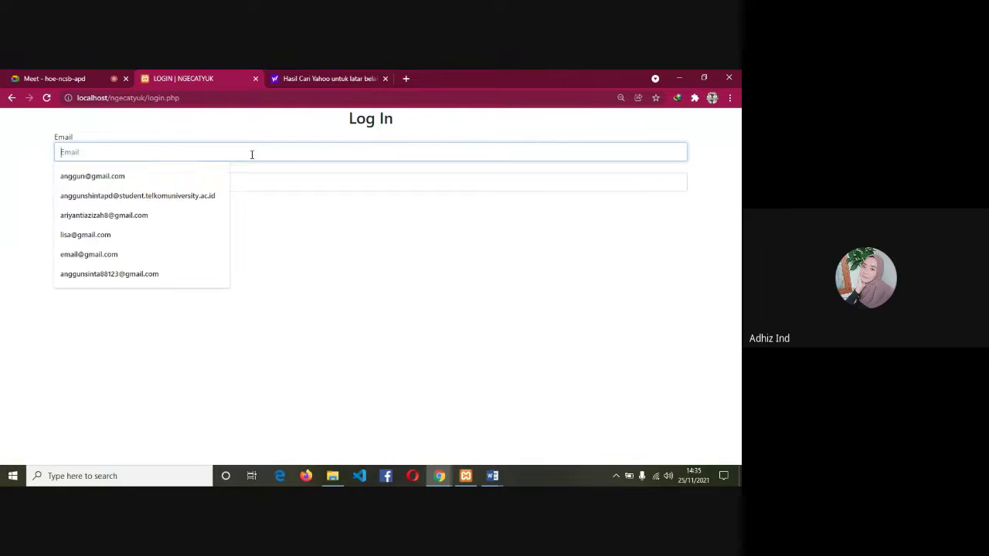
click(184, 175)
click(171, 180)
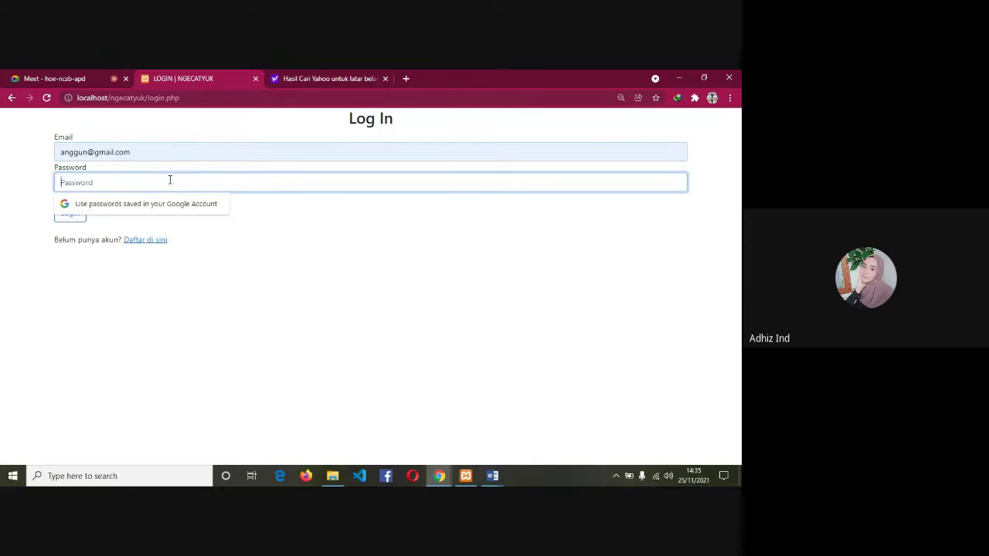
text(a)
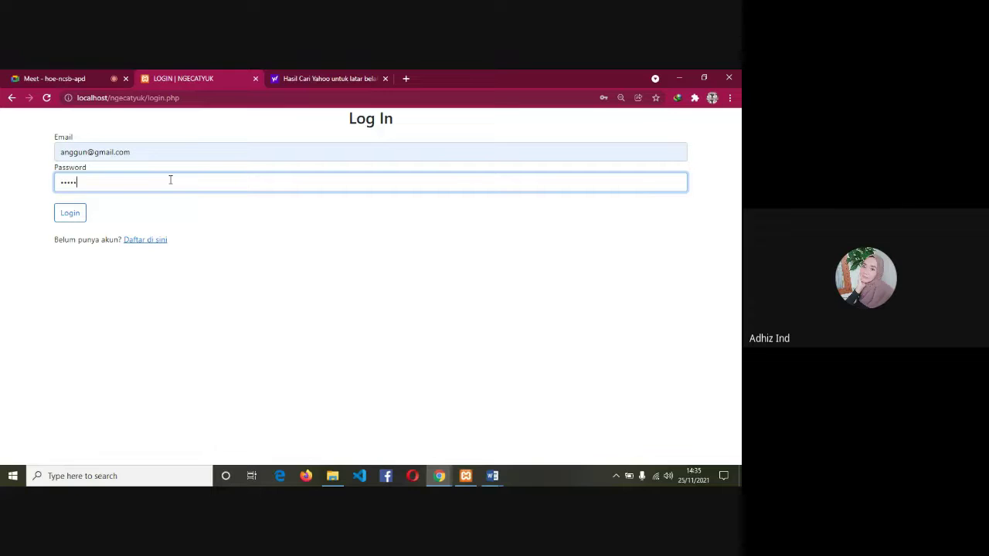
key(Return)
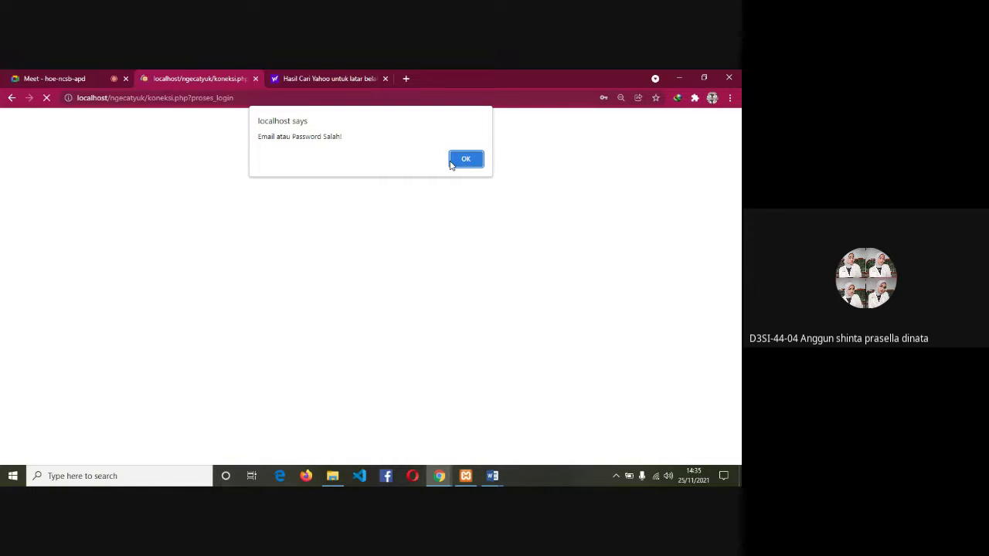
click(461, 160)
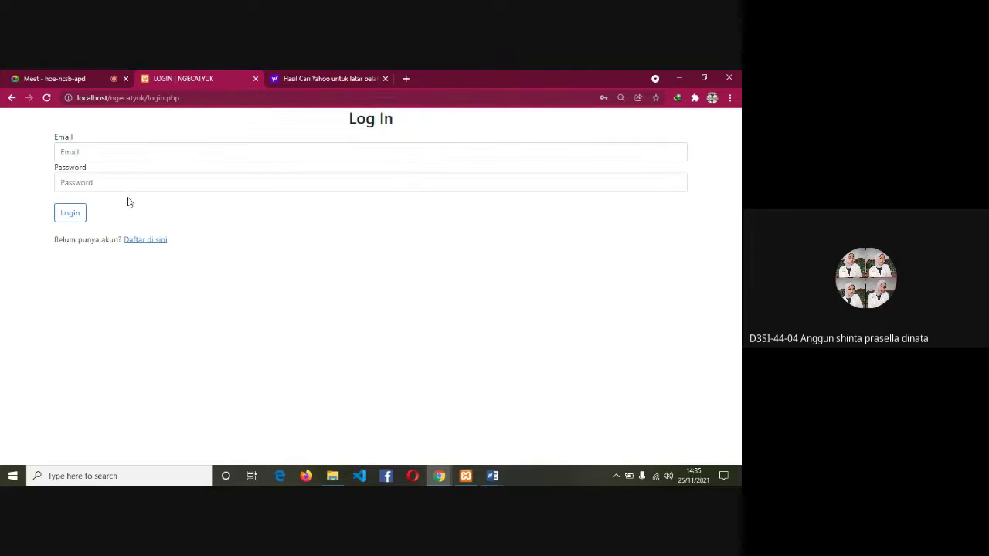
Retry the login with the saved email and a password, then open a blank new tab.
click(154, 150)
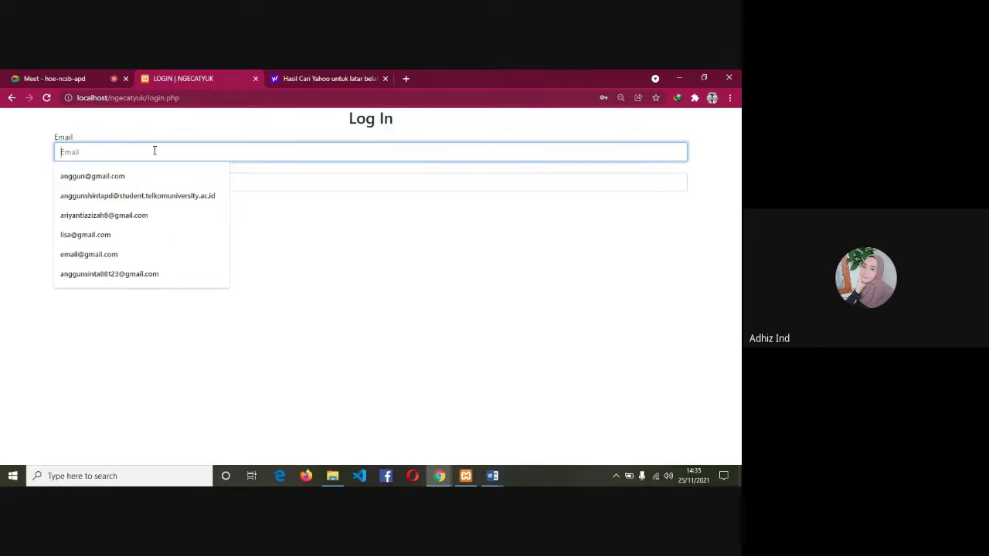
click(325, 205)
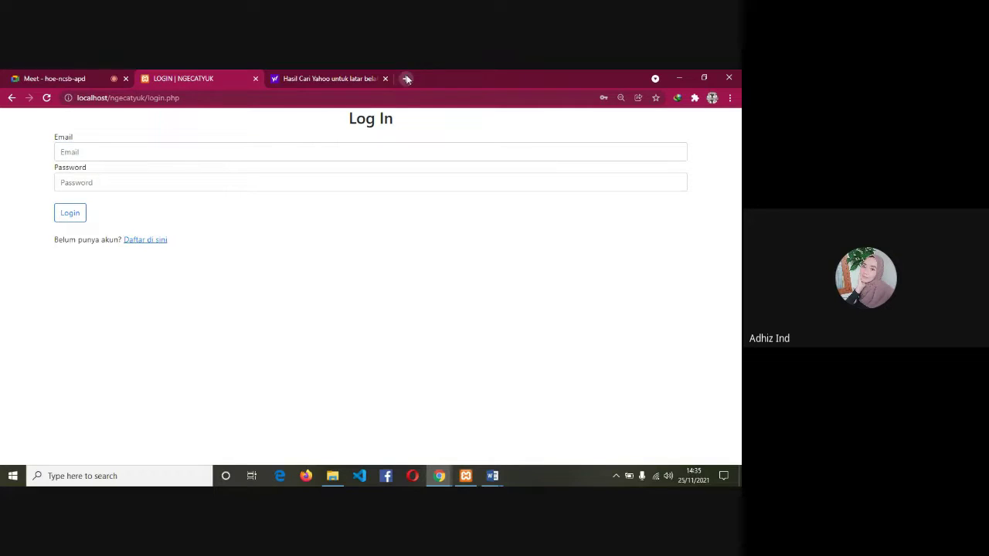
click(156, 149)
click(149, 179)
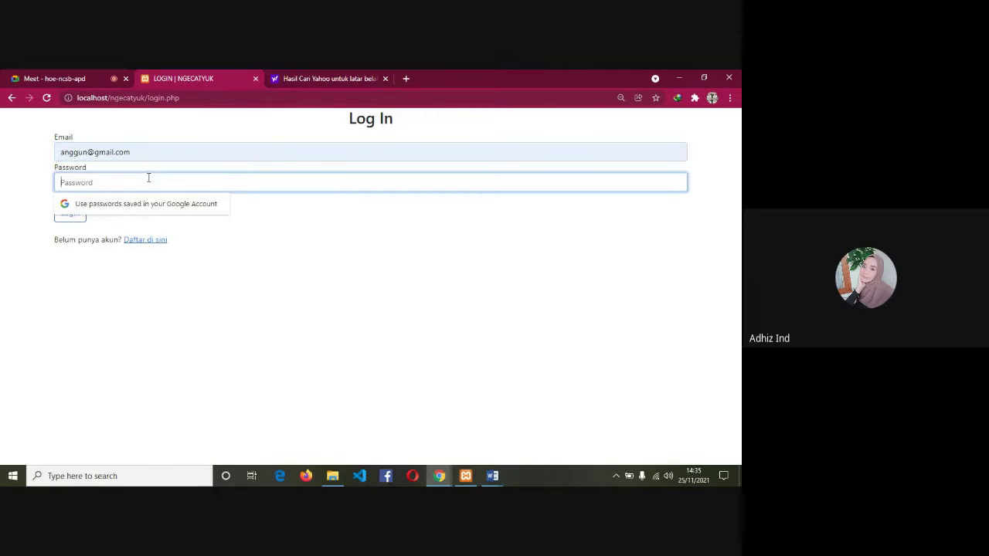
text(••••)
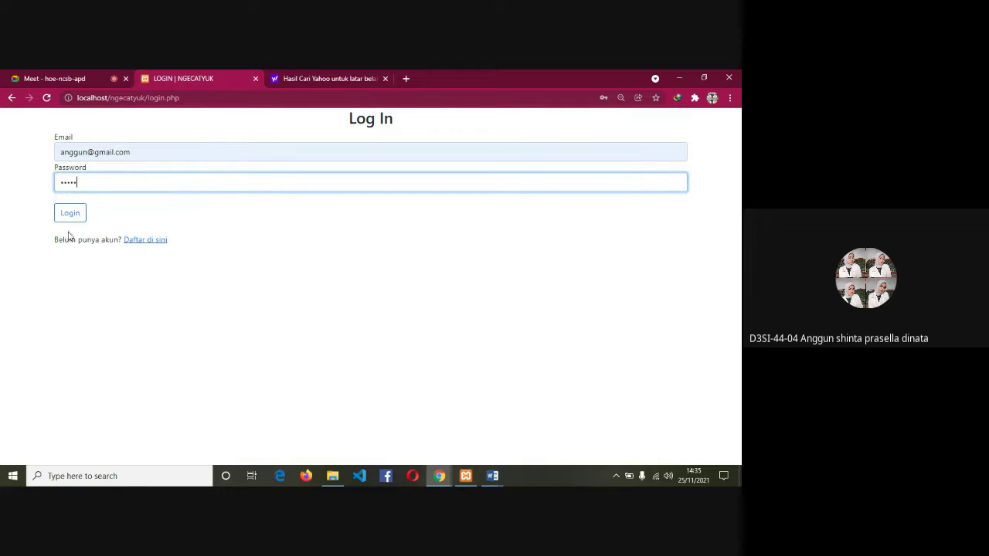
click(69, 217)
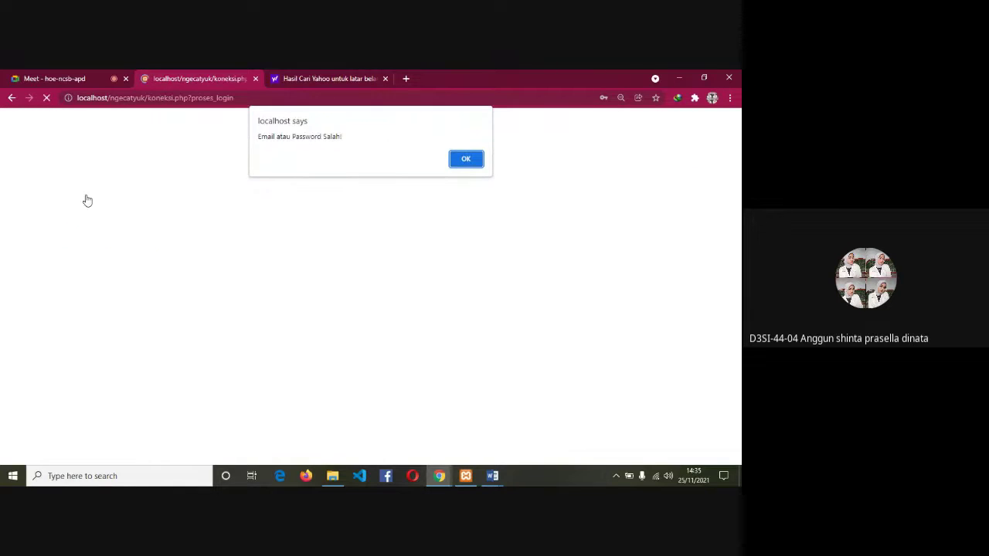
click(406, 79)
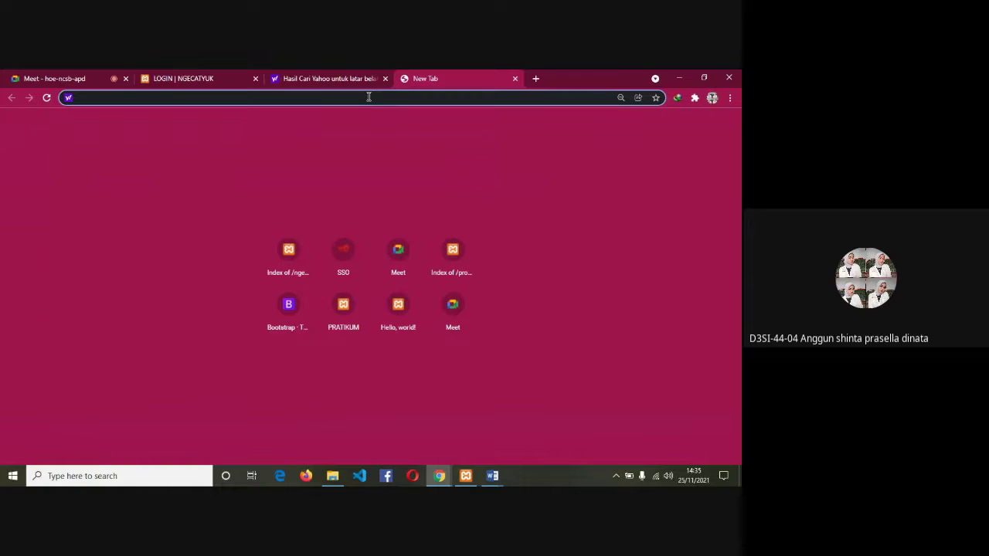
Reach localhost/phpmyadmin via the address suggestion, Yahoo search result and localhosts.mobi link.
text(localhost/ngecatyuk)
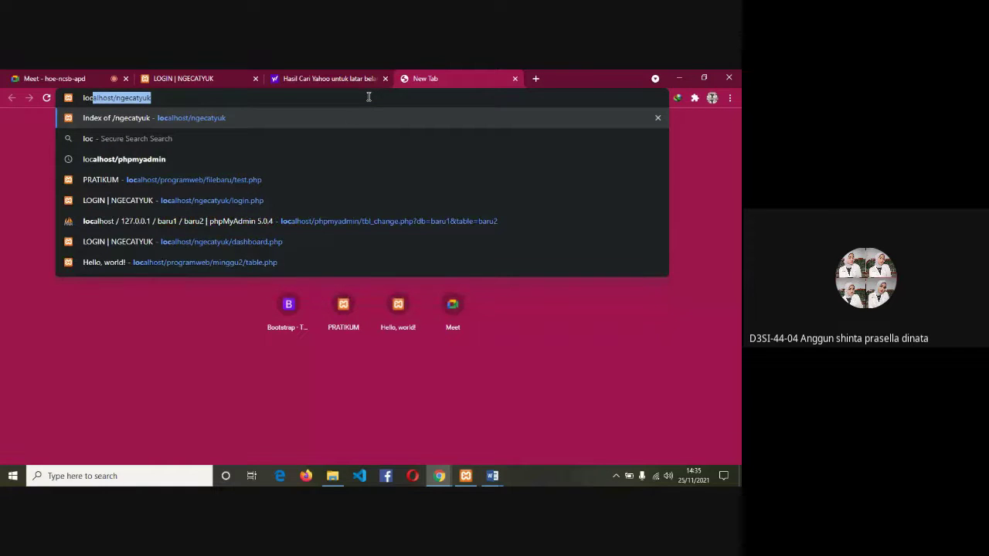
click(126, 157)
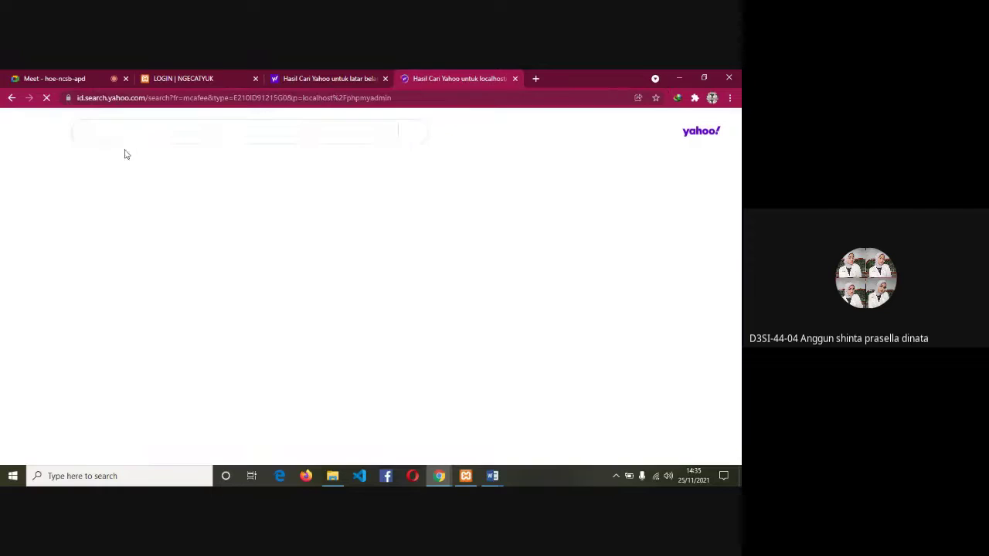
click(131, 223)
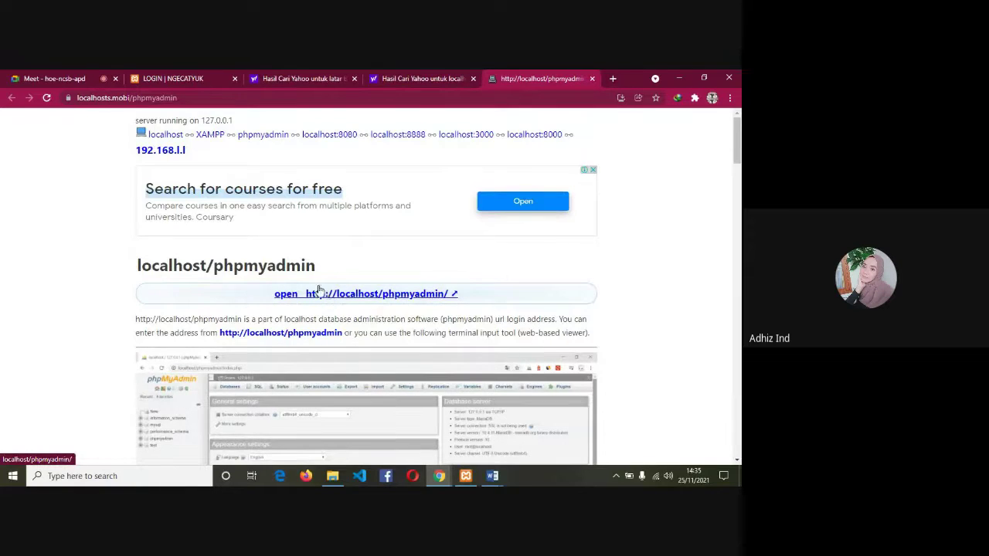
scroll(309, 286, down, 3)
scroll(303, 280, up, 1)
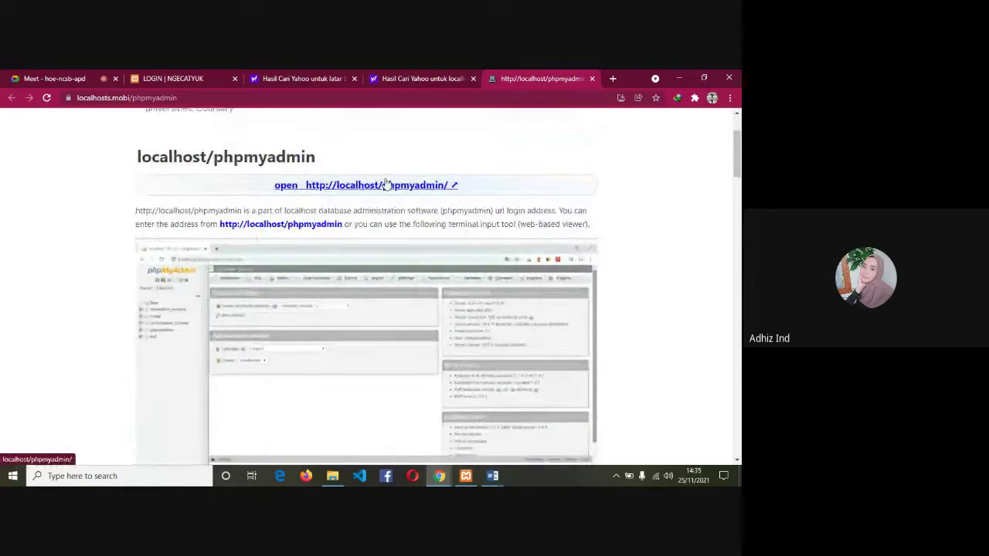
click(386, 183)
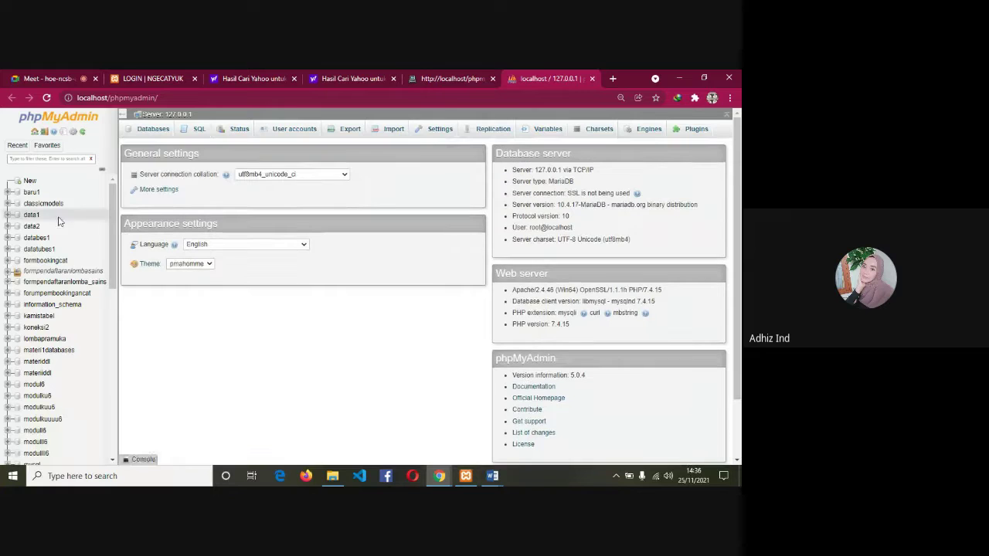
Open database baru1, browse table baru2, and bring up its empty Insert form.
click(25, 196)
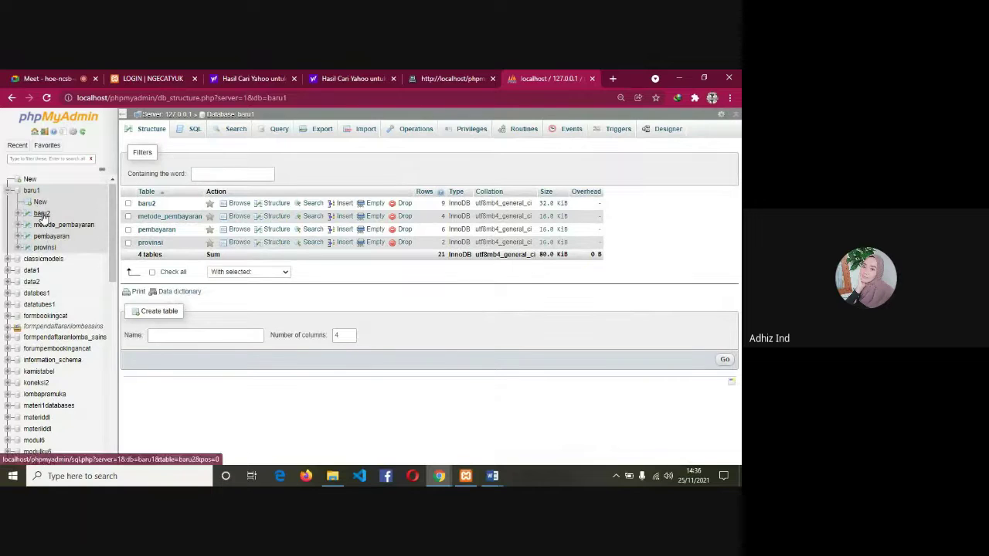
click(42, 214)
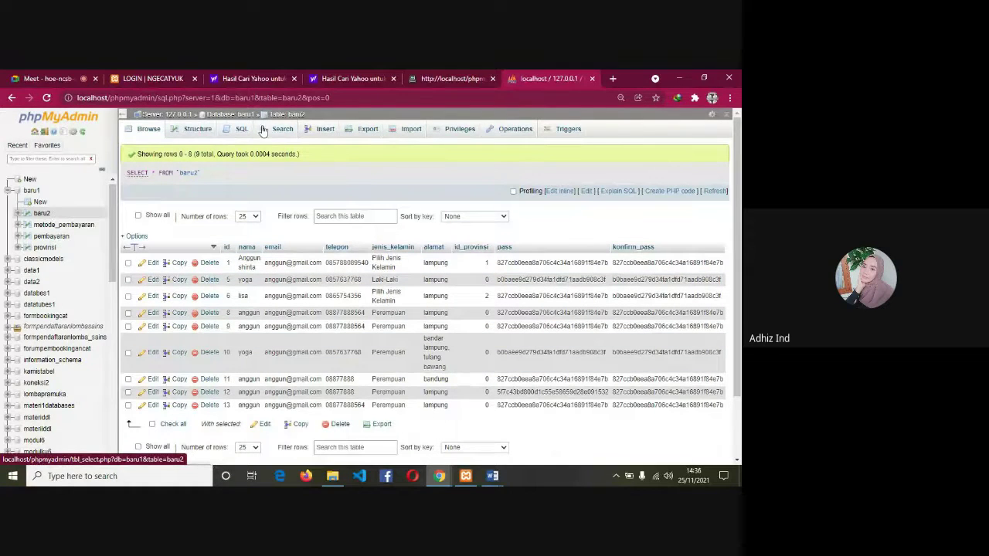
click(313, 133)
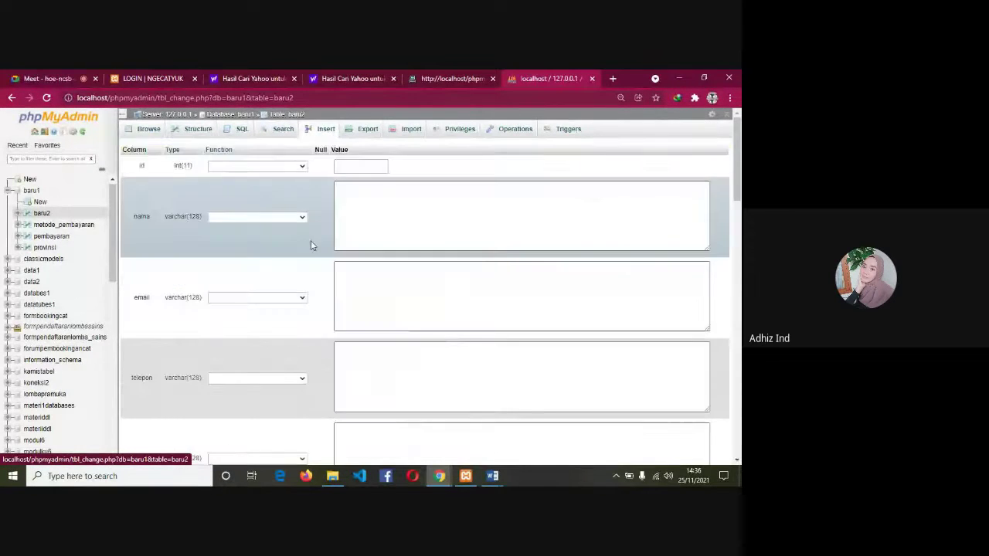
Enter the new row's nama, email, telepon, jenis_kelamin perempuan and alamat lampung values.
click(348, 220)
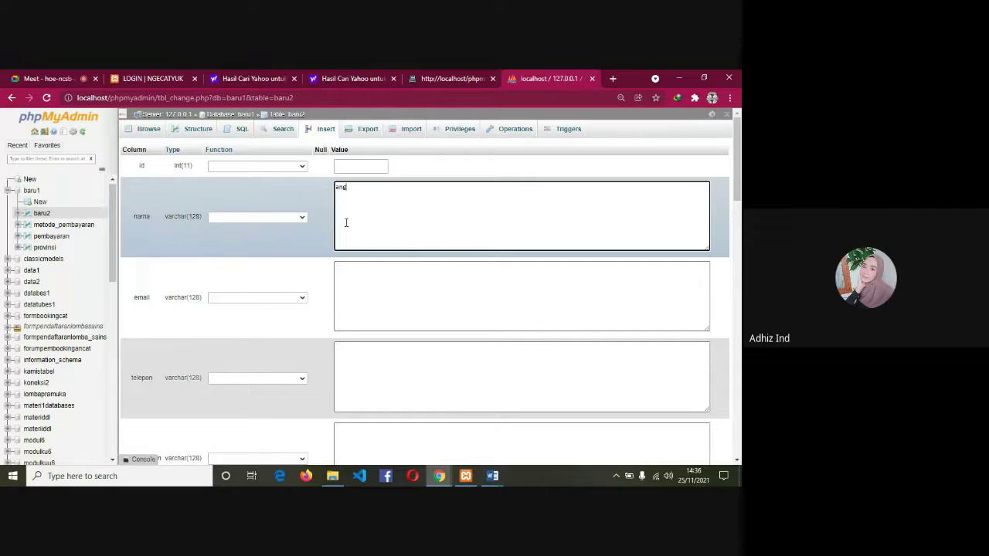
click(349, 304)
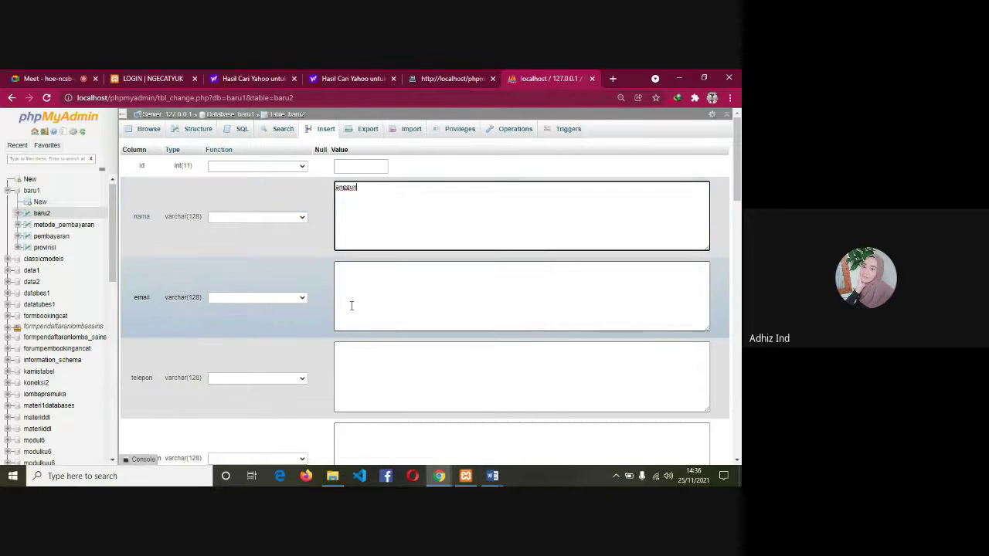
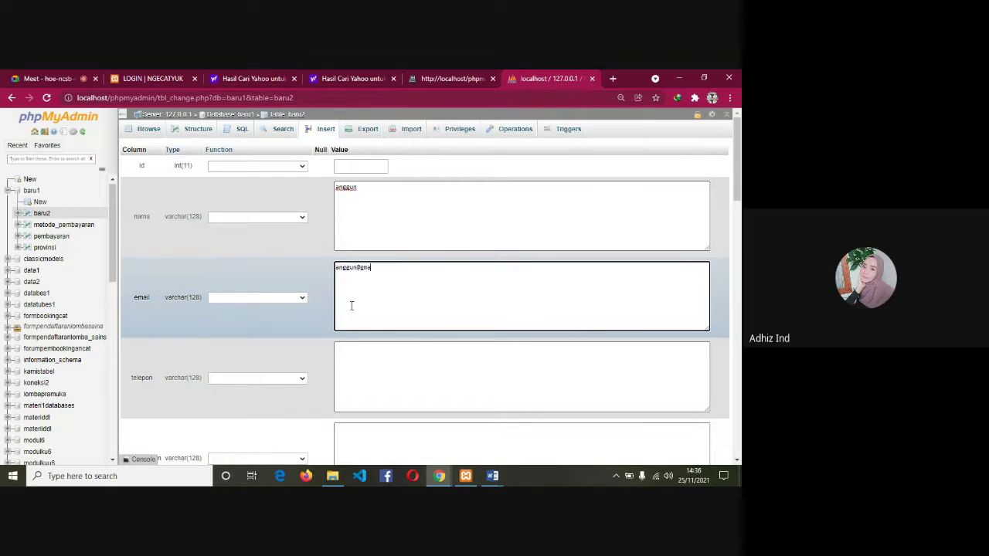
click(350, 359)
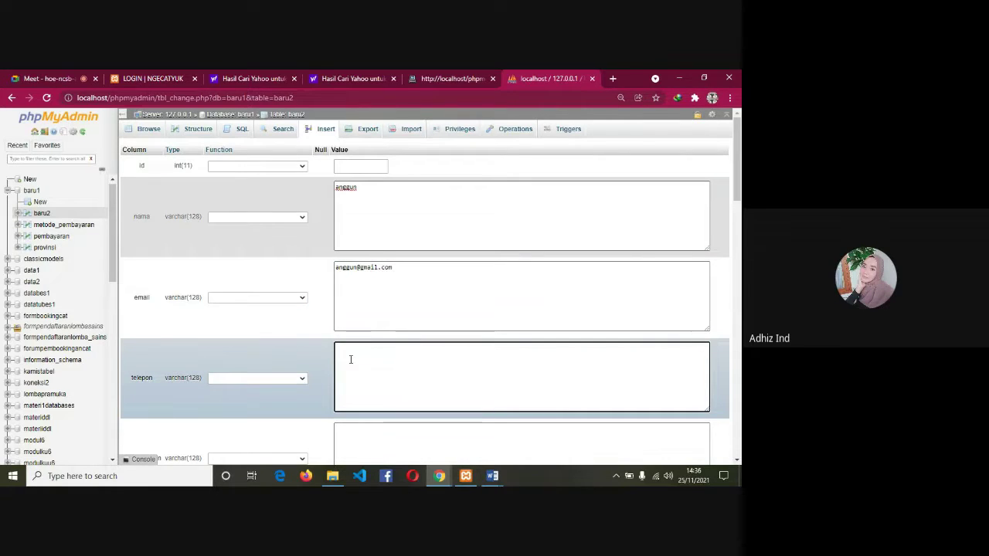
scroll(352, 375, down, 2)
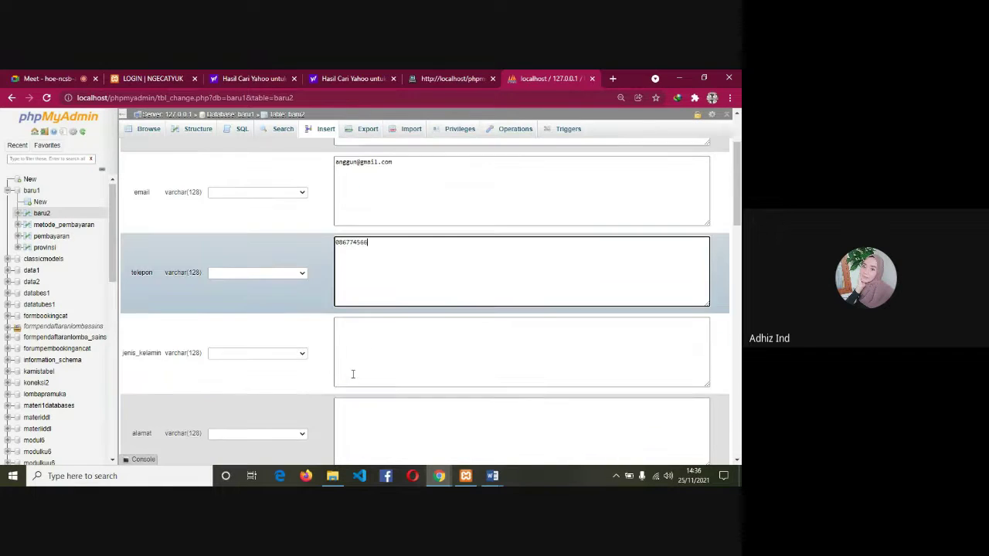
click(360, 356)
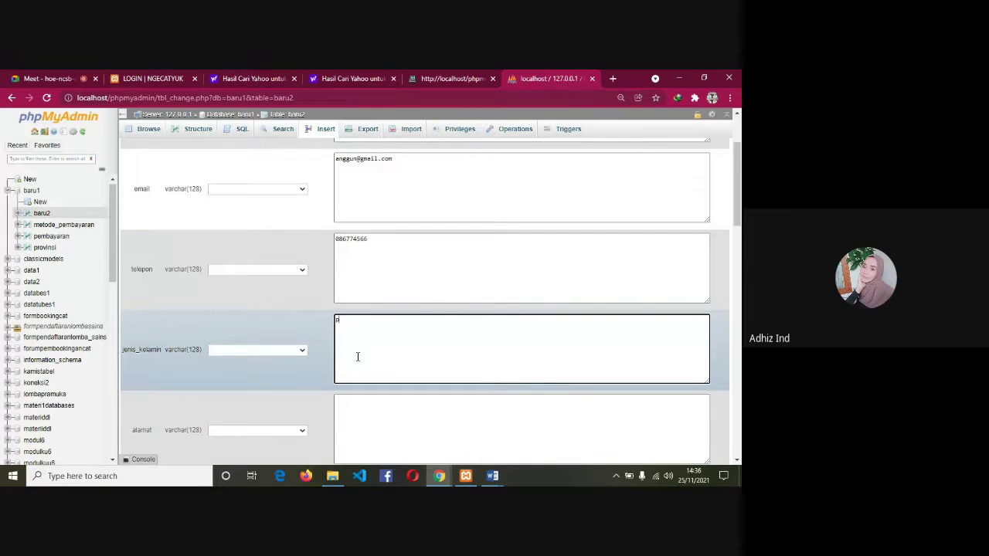
text(perempuan)
scroll(346, 379, down, 2)
click(367, 316)
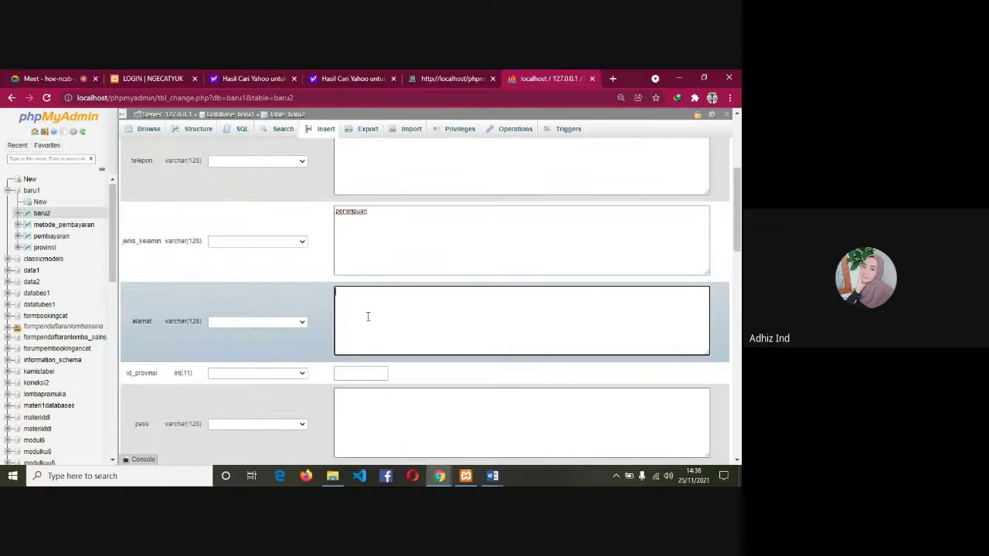
text(Jala)
text(ung)
Fill pass and konfirm_pass with the same password and insert the row as id 14.
scroll(364, 373, down, 2)
click(358, 301)
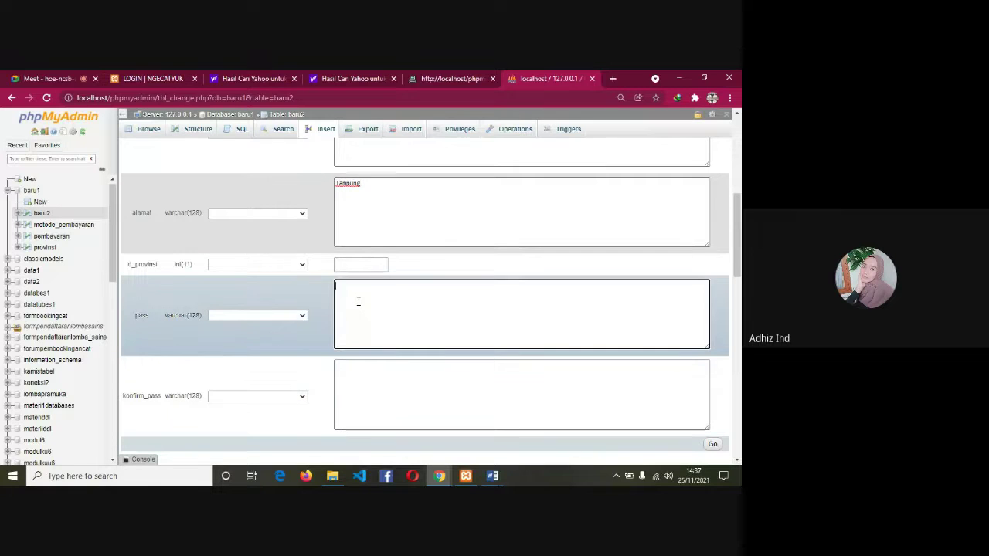
text(12345)
click(462, 401)
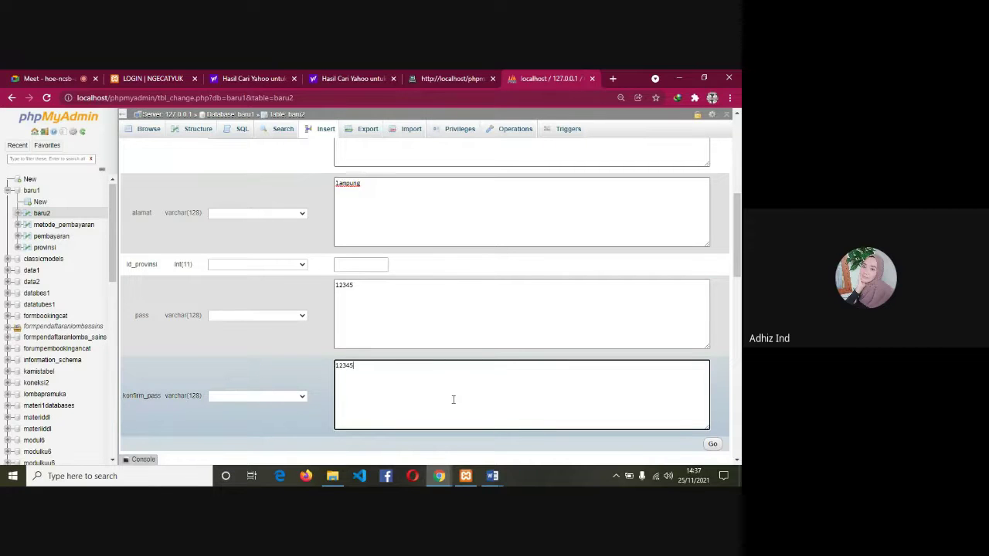
text(12345)
scroll(464, 394, down, 3)
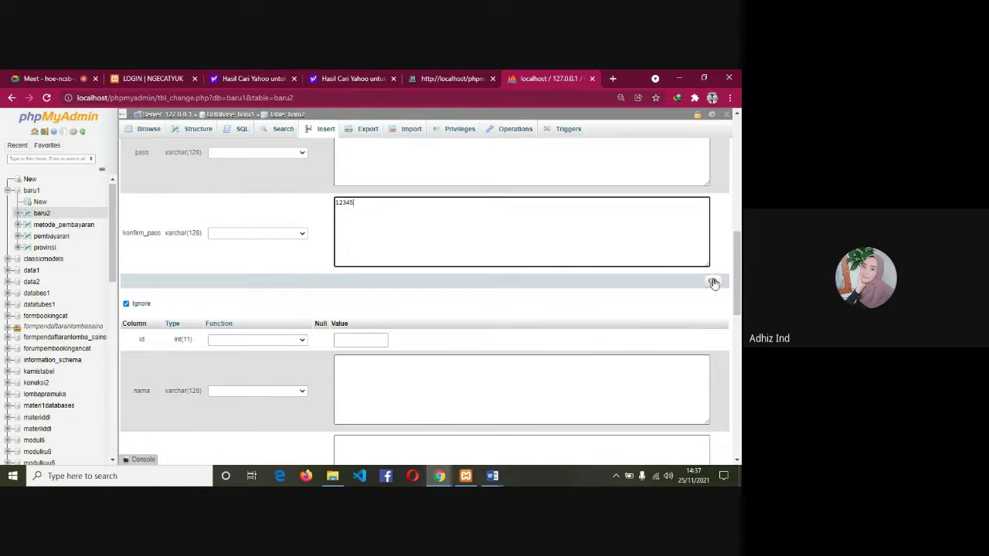
click(713, 283)
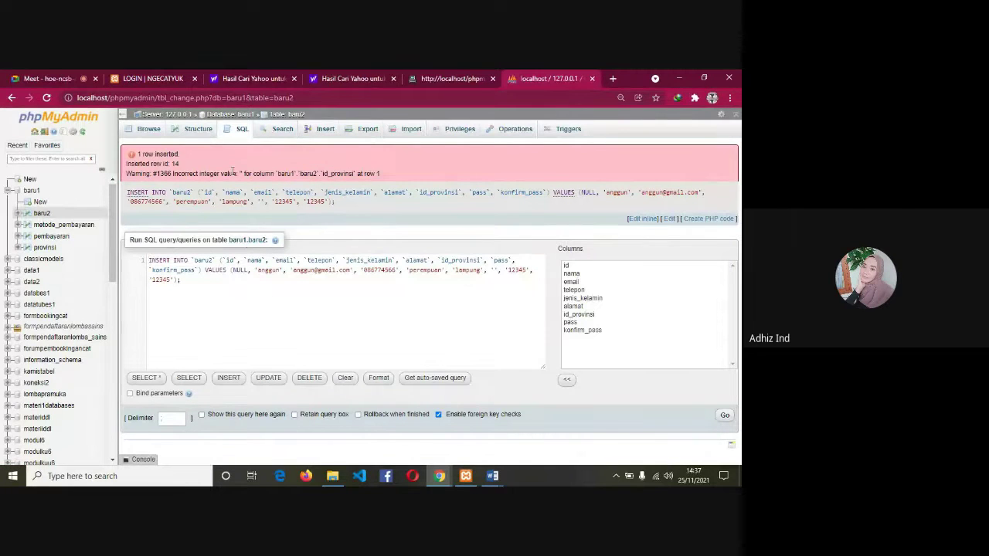
click(157, 77)
Log in to NGECATYUK with the saved test email and its password, reaching the booking dashboard.
click(138, 155)
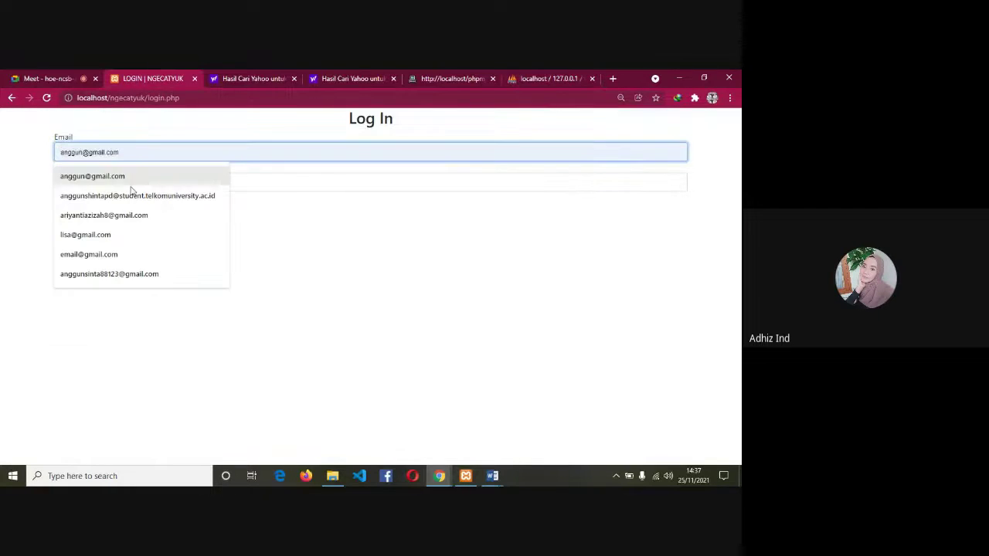
click(132, 177)
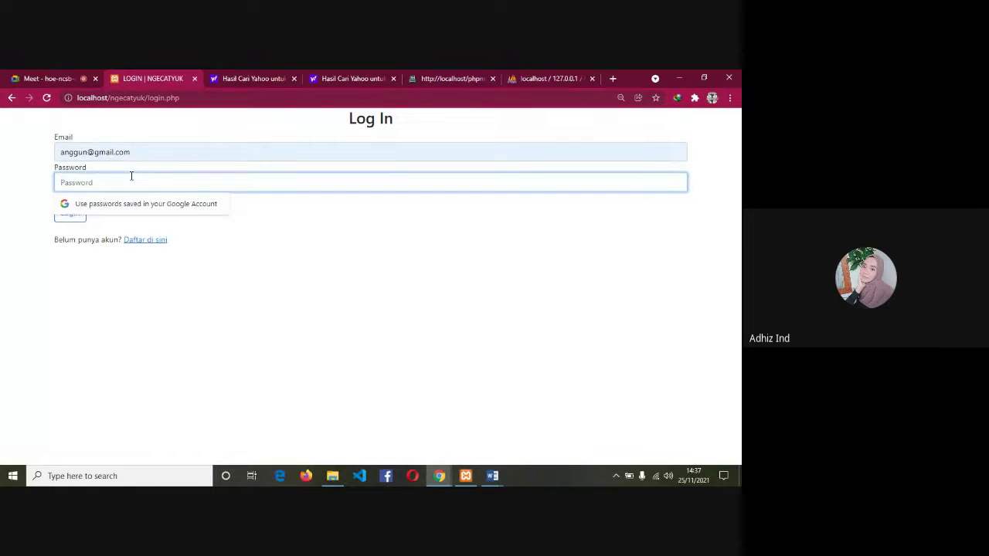
text(an)
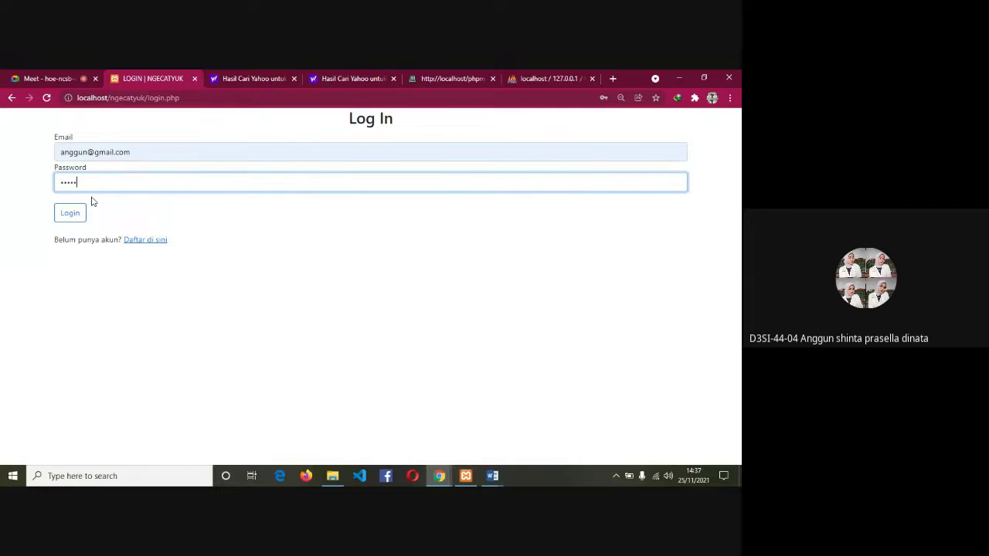
click(70, 213)
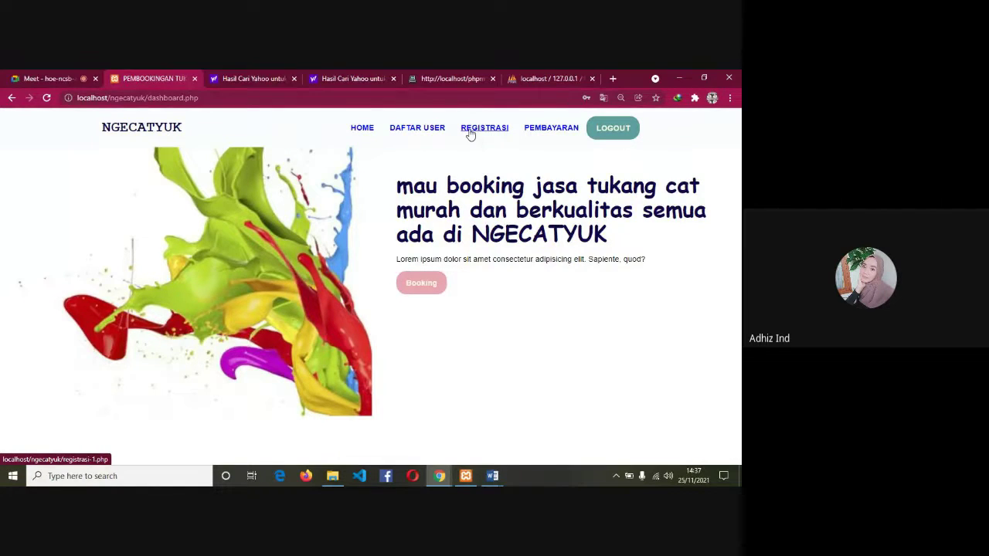
Open the Tambah Data User form and fill name, email and phone from saved suggestions.
click(413, 132)
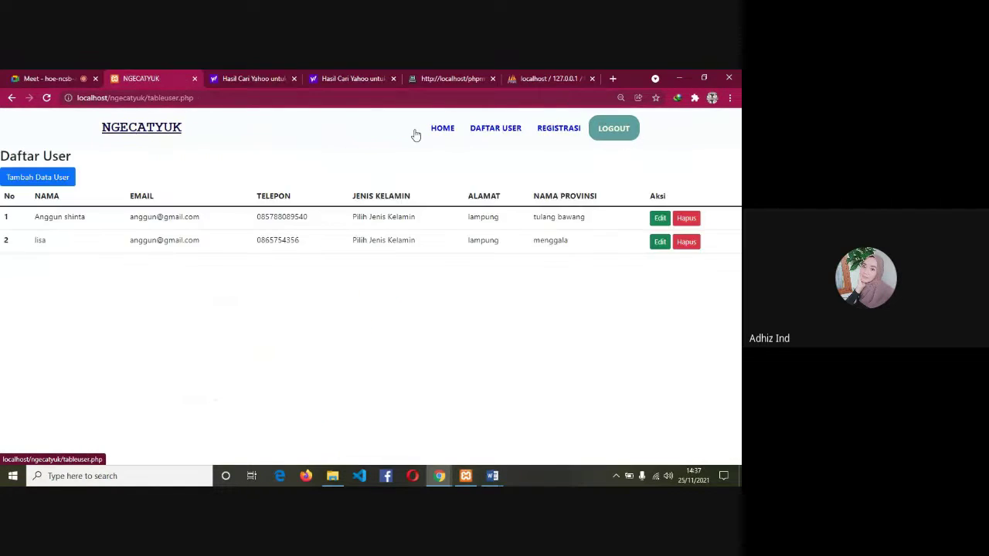
click(62, 184)
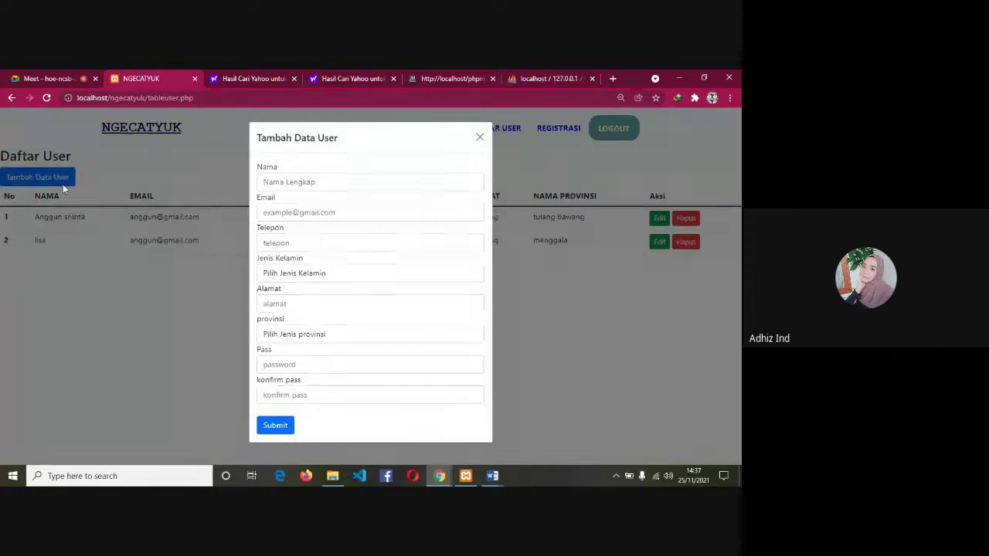
click(293, 182)
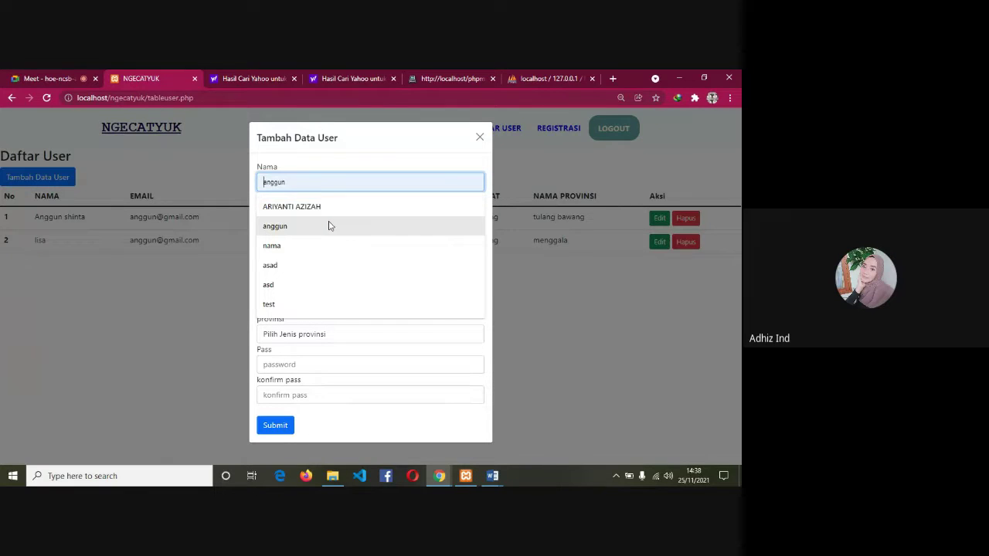
click(329, 225)
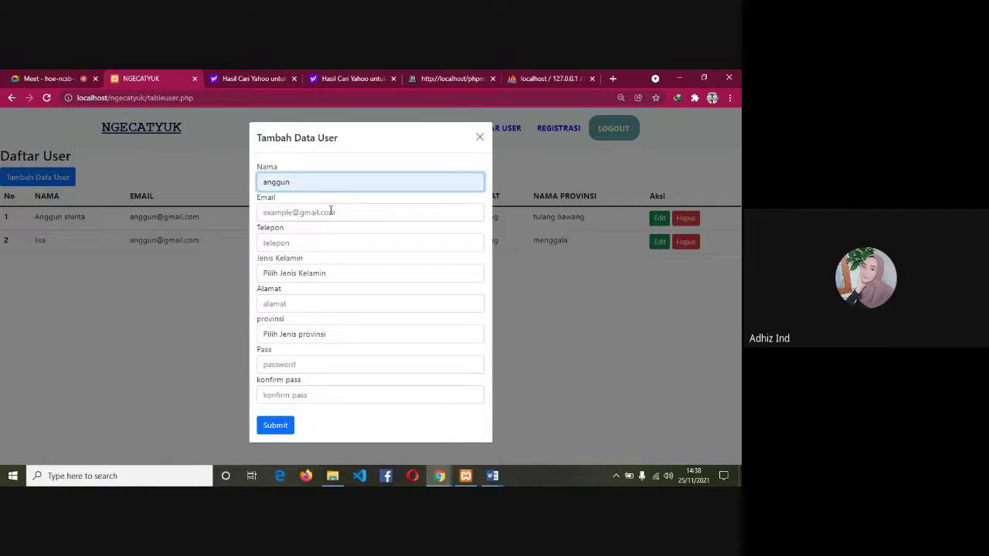
click(330, 211)
click(326, 242)
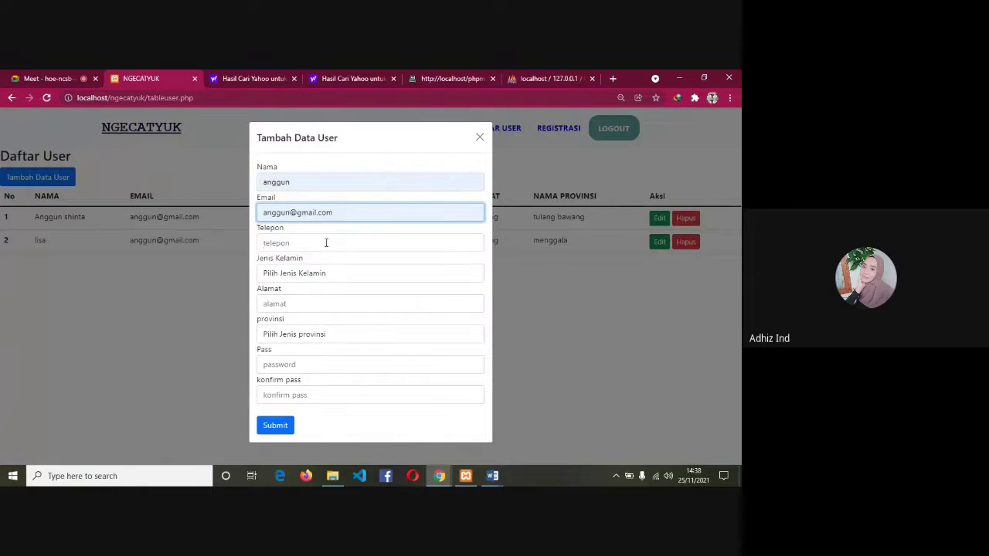
click(326, 243)
click(320, 283)
Set the gender to Perempuan and fill the address with bandung.
click(320, 274)
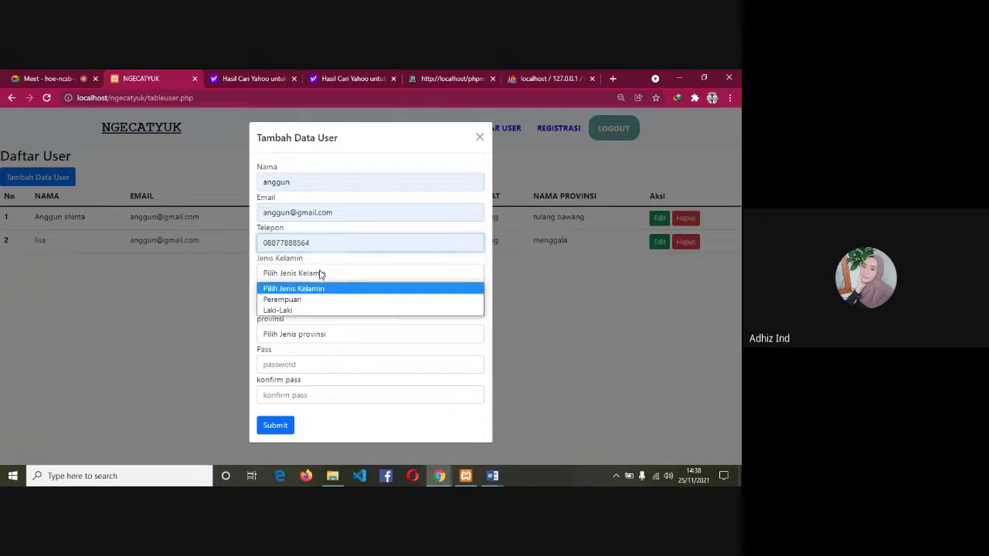
click(320, 302)
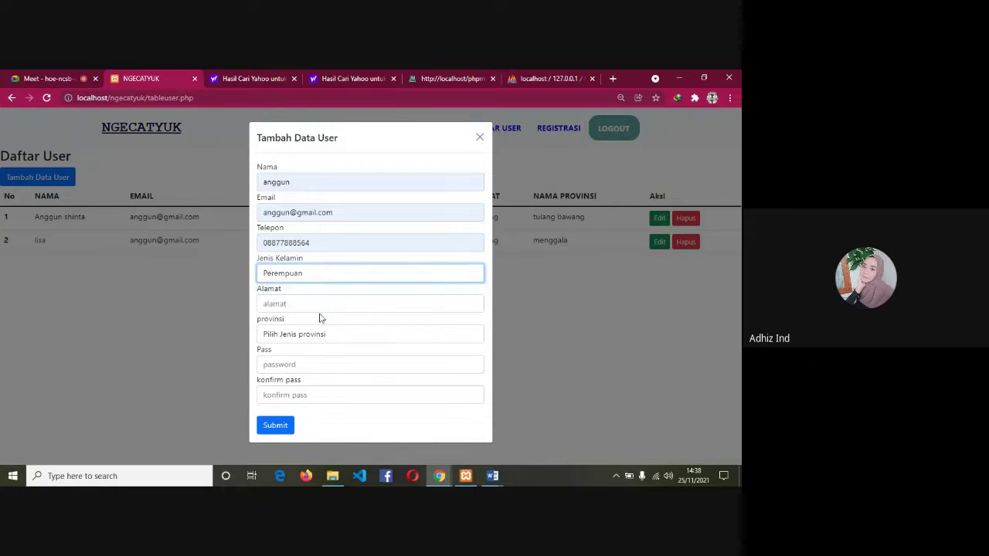
click(320, 306)
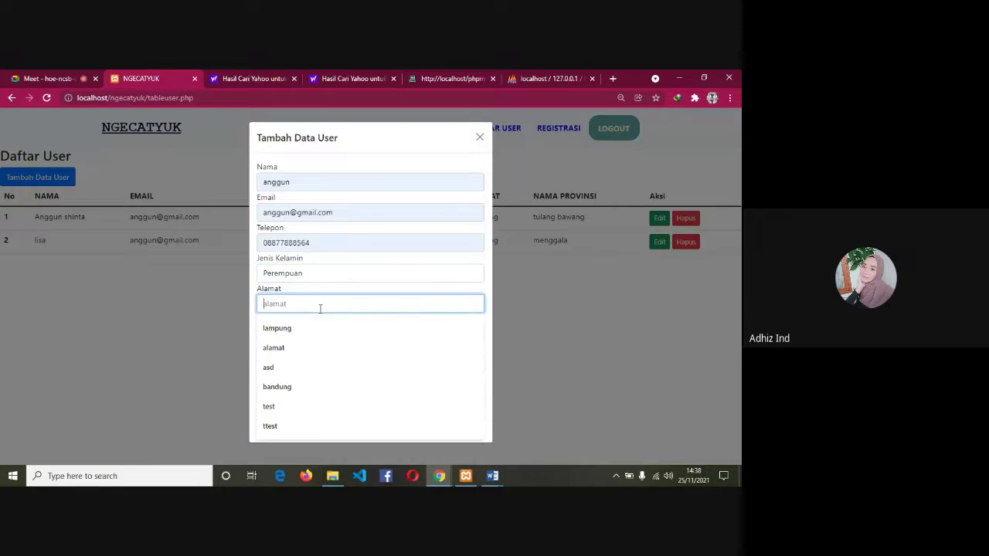
click(302, 386)
click(314, 339)
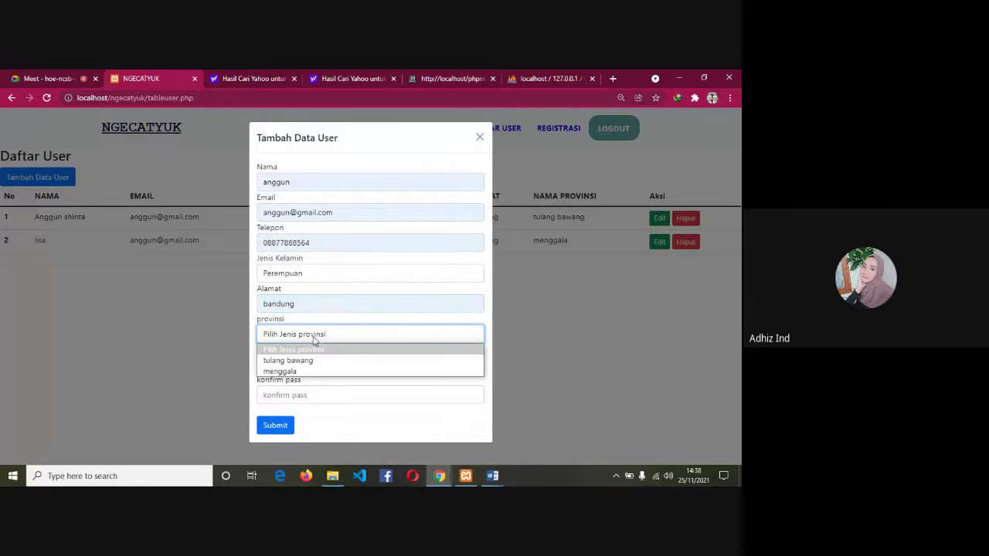
click(317, 336)
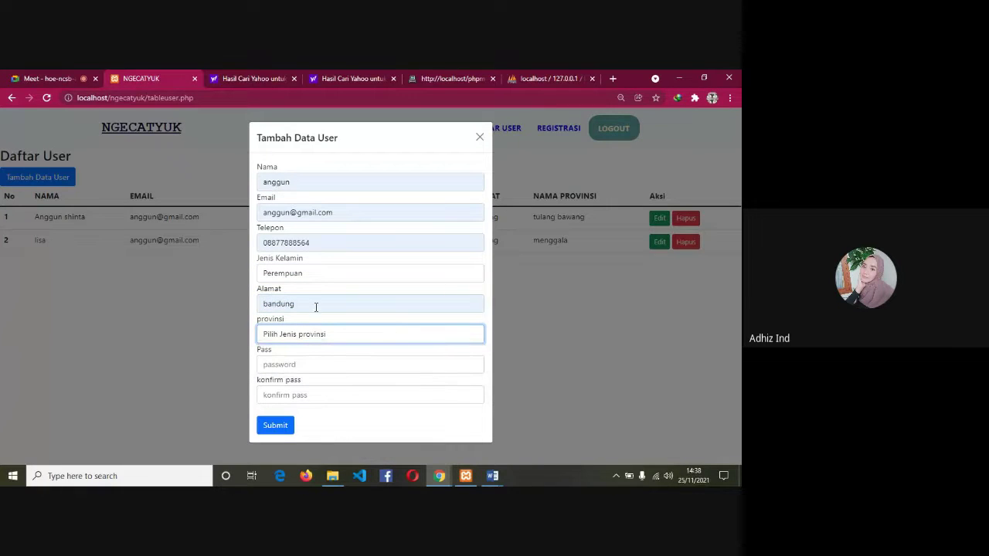
Replace the address bandung with lampung.
double_click(316, 307)
key(BackSpace)
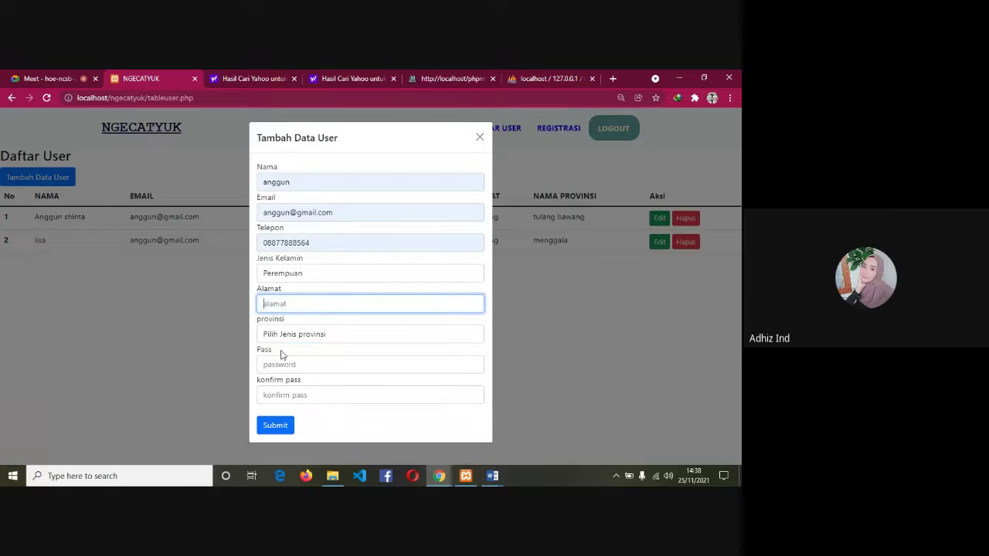
click(297, 303)
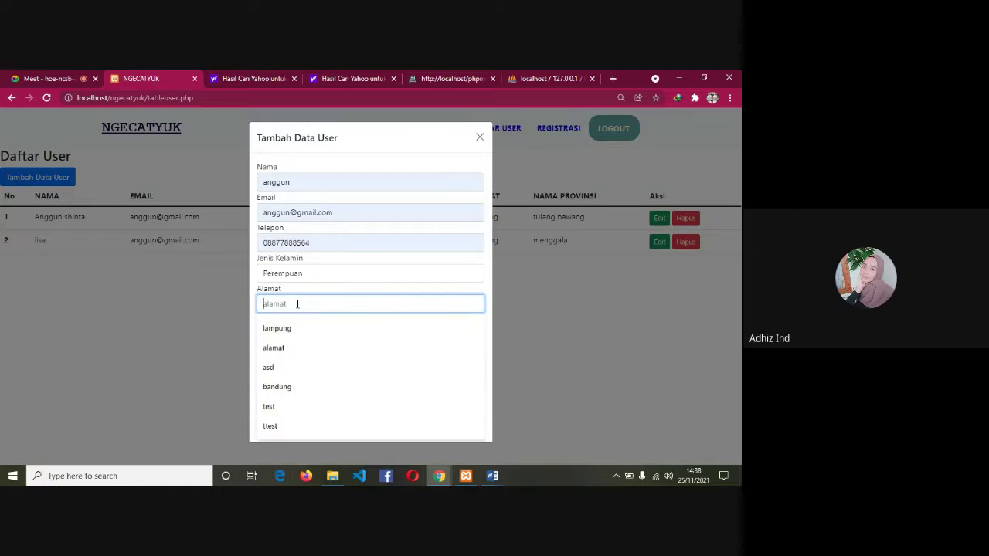
click(306, 196)
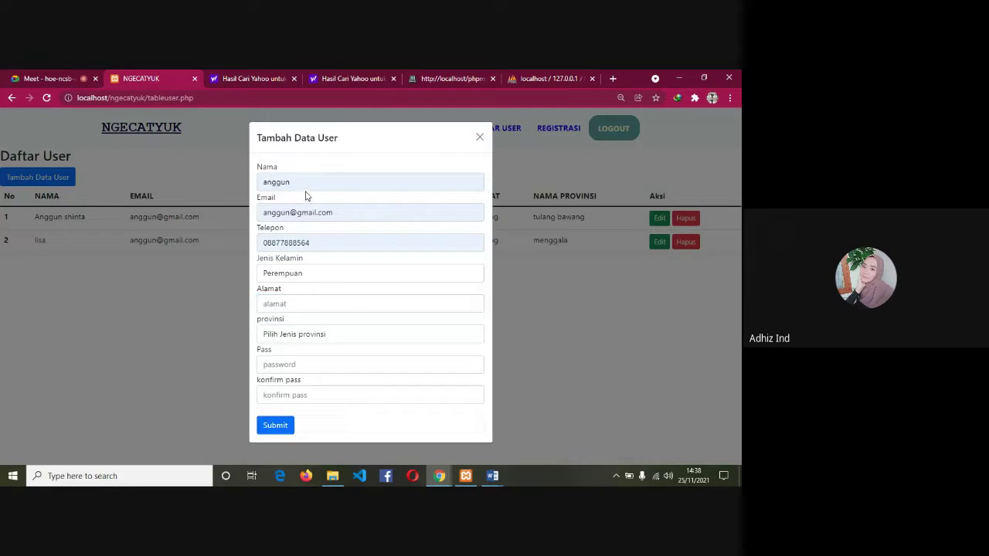
click(278, 306)
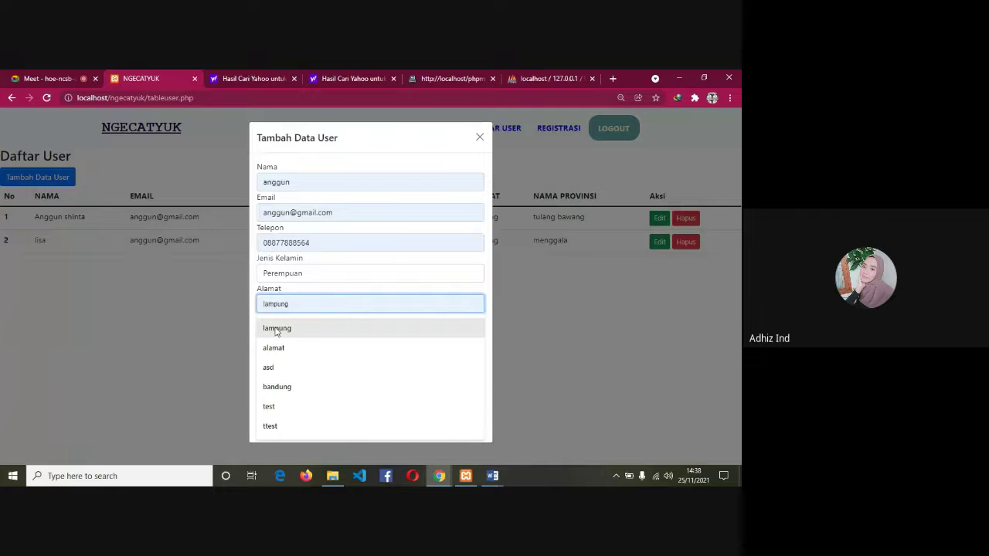
click(276, 329)
Retype the user's name and set the province to tulang bawang.
click(295, 183)
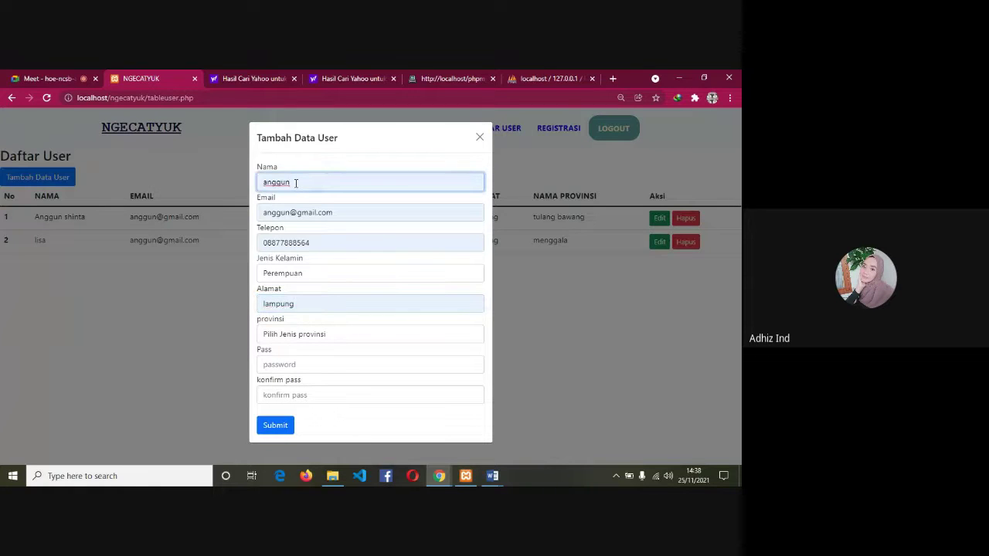
key(BackSpace)
key(BackSpace)
key(BackSpace)
key(BackSpace)
key(BackSpace)
key(BackSpace)
text(shinta)
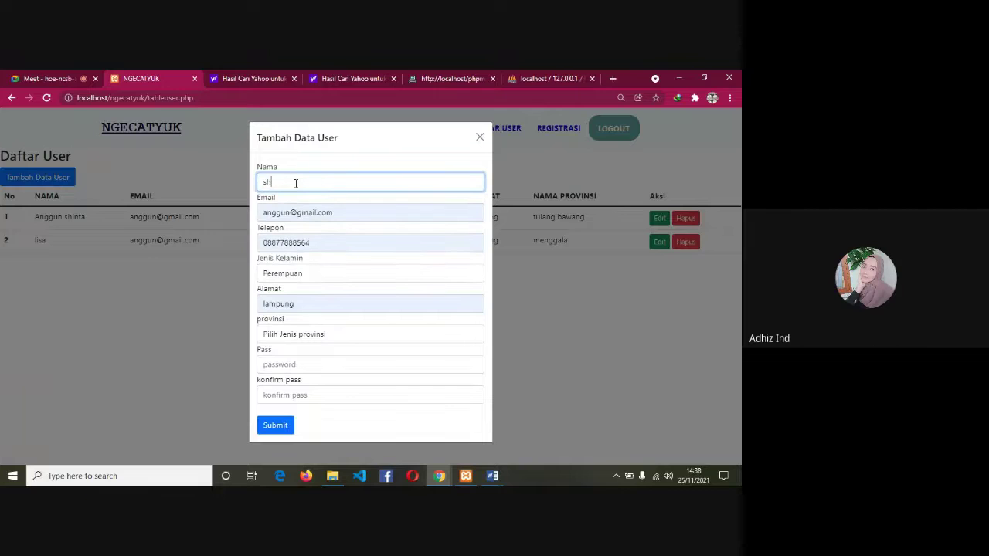
click(334, 337)
click(320, 361)
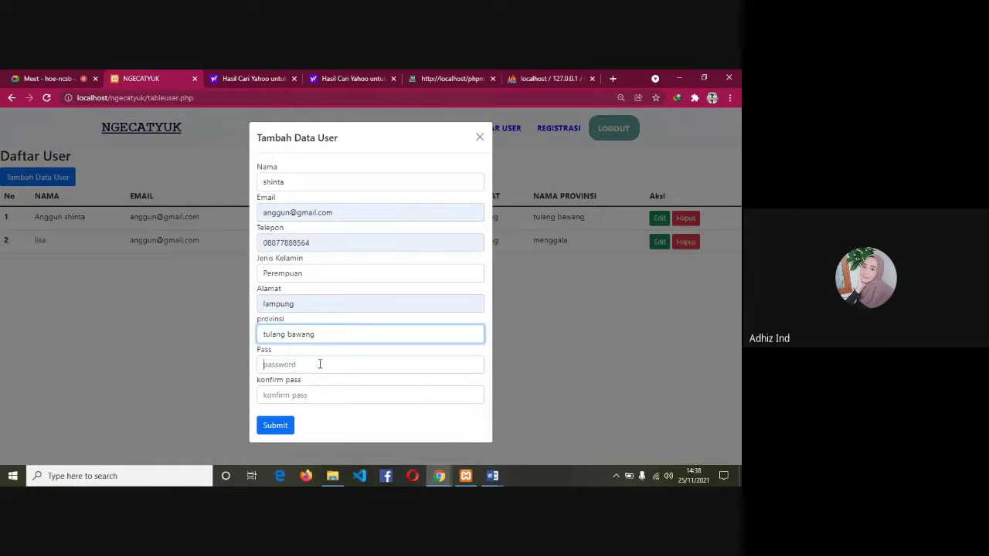
click(320, 364)
text(12345)
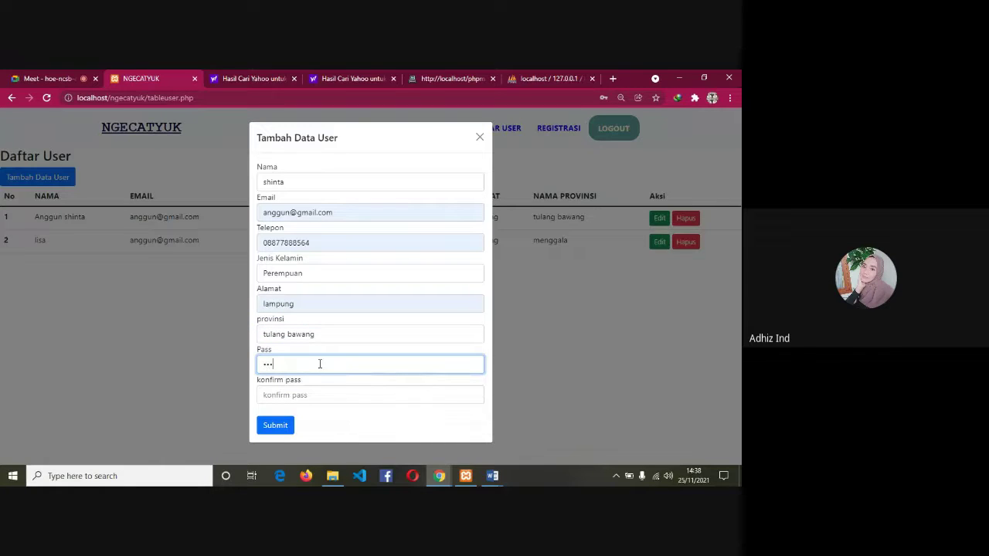
click(317, 397)
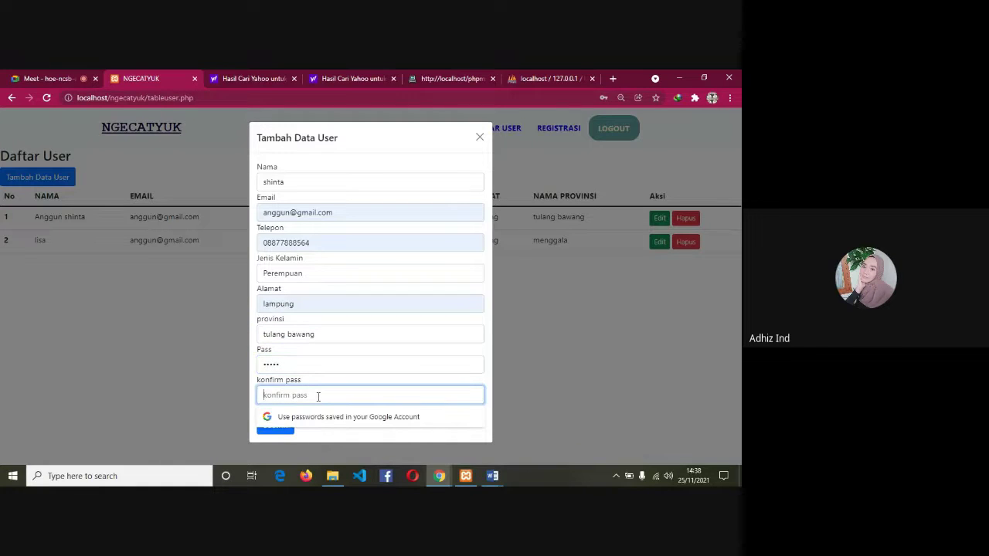
text(12345)
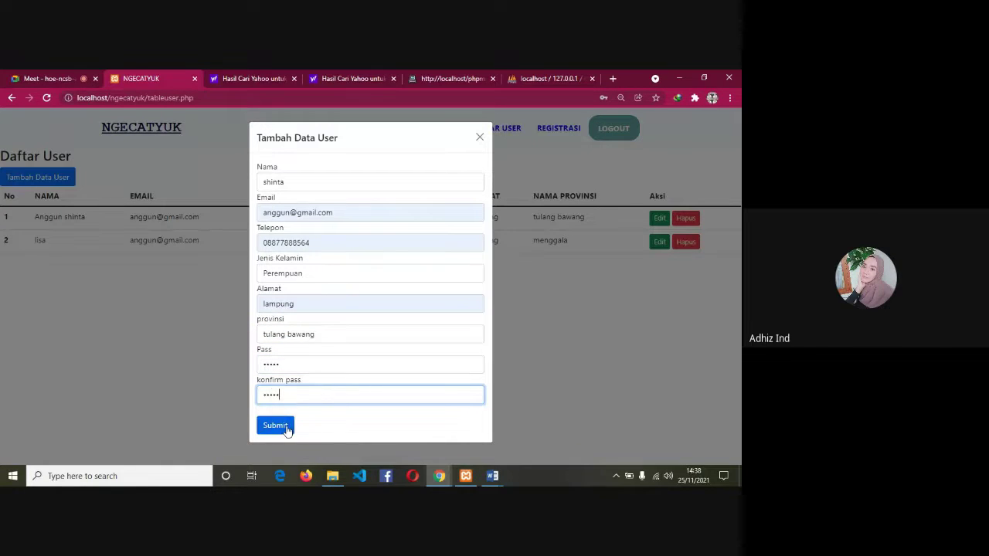
click(286, 427)
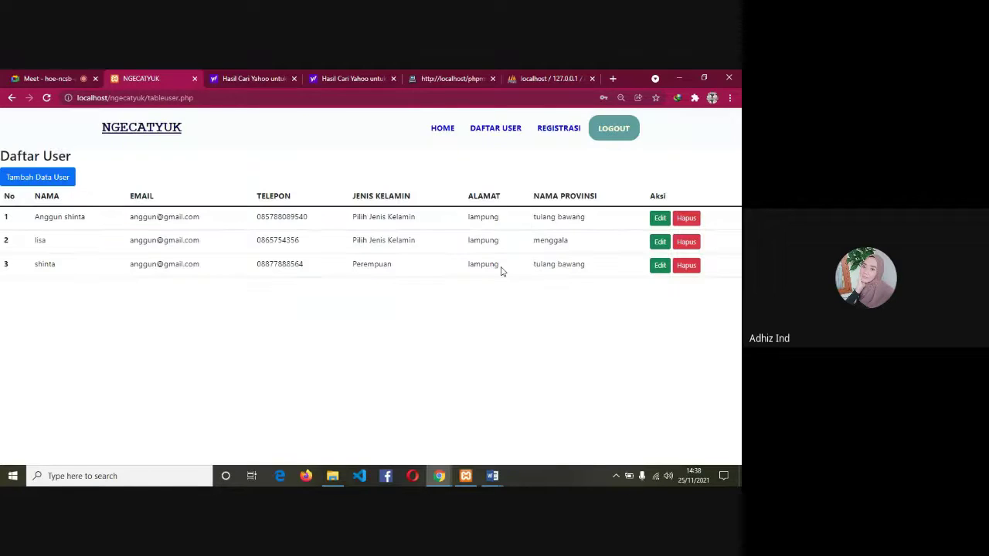
Edit the row 3 user and change the province to menggala.
click(658, 266)
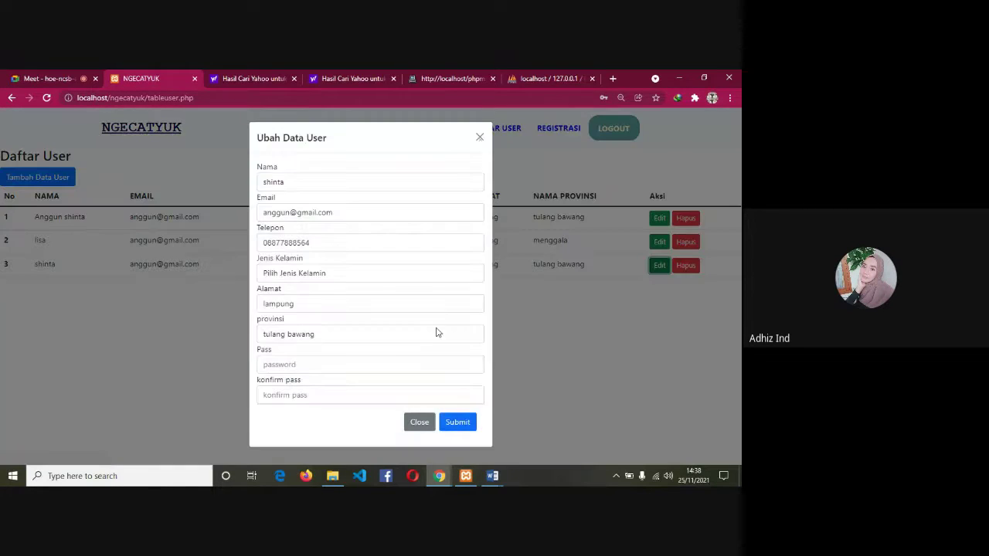
click(373, 338)
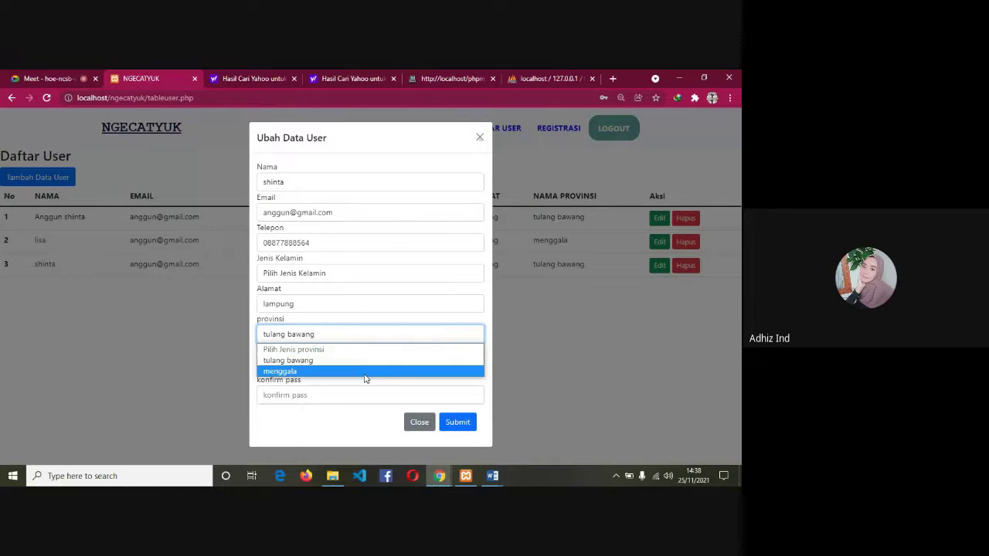
click(365, 374)
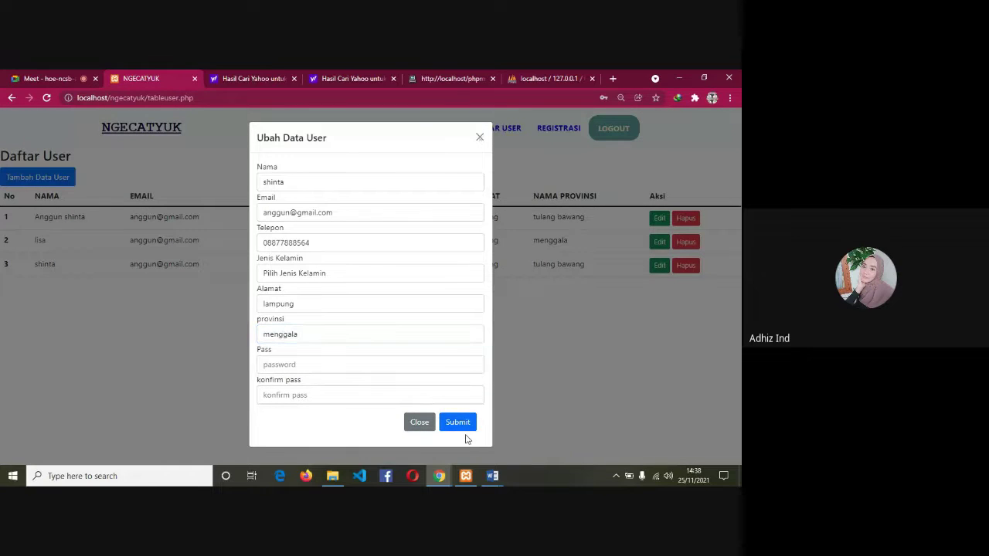
click(461, 422)
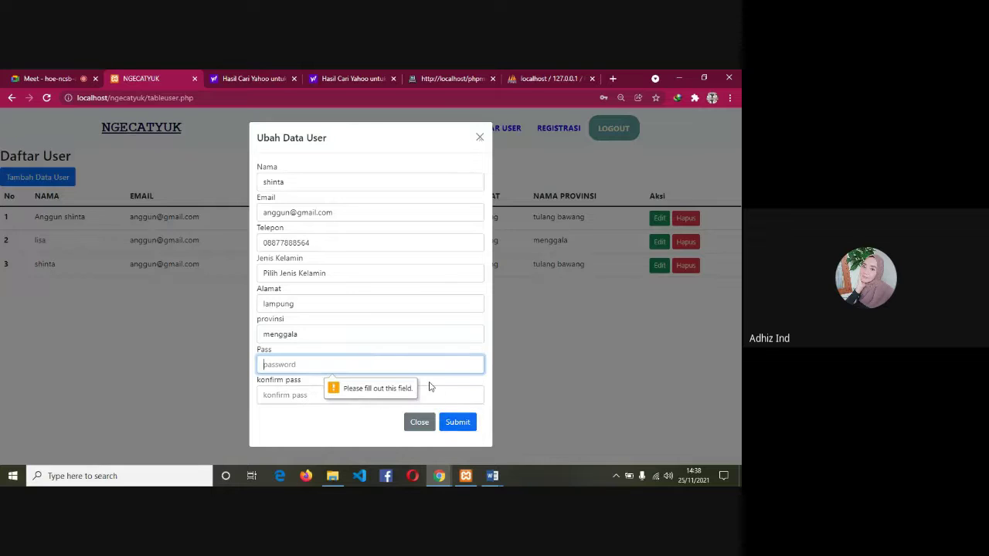
text(12345)
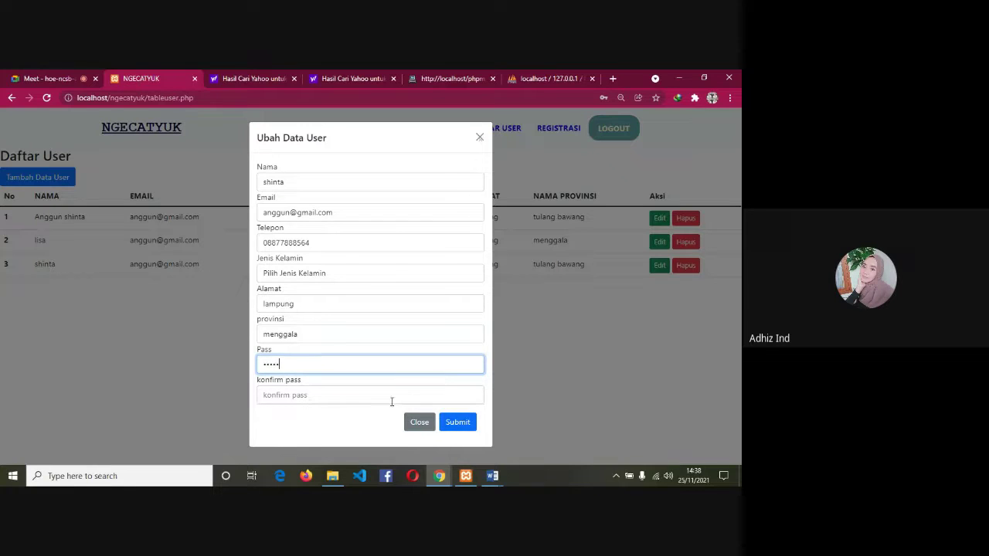
click(391, 402)
text(12345)
click(454, 422)
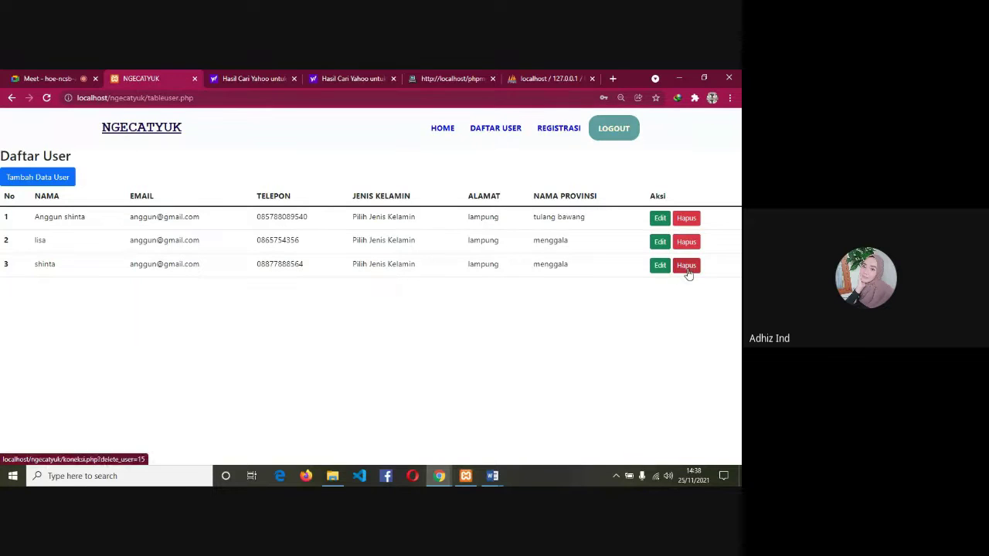
click(687, 266)
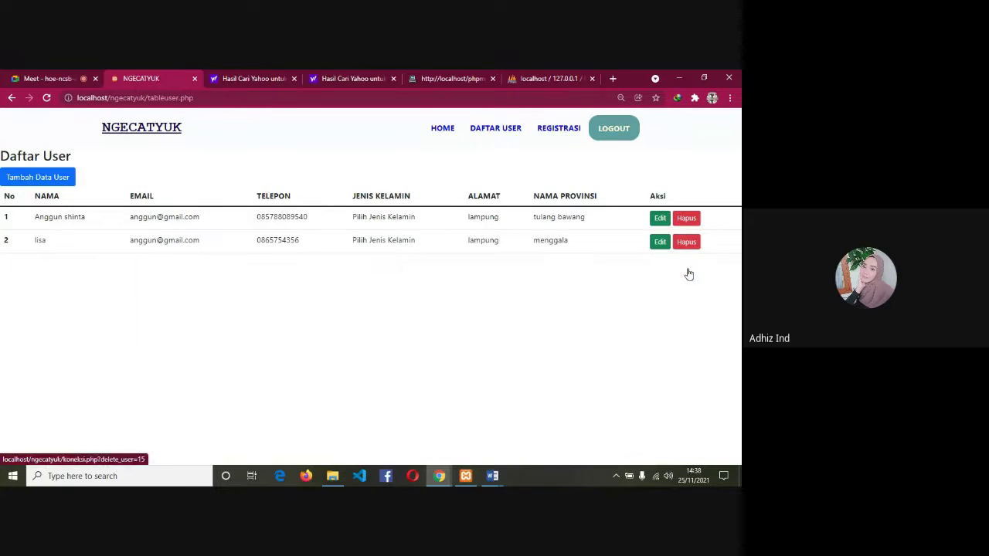
click(545, 130)
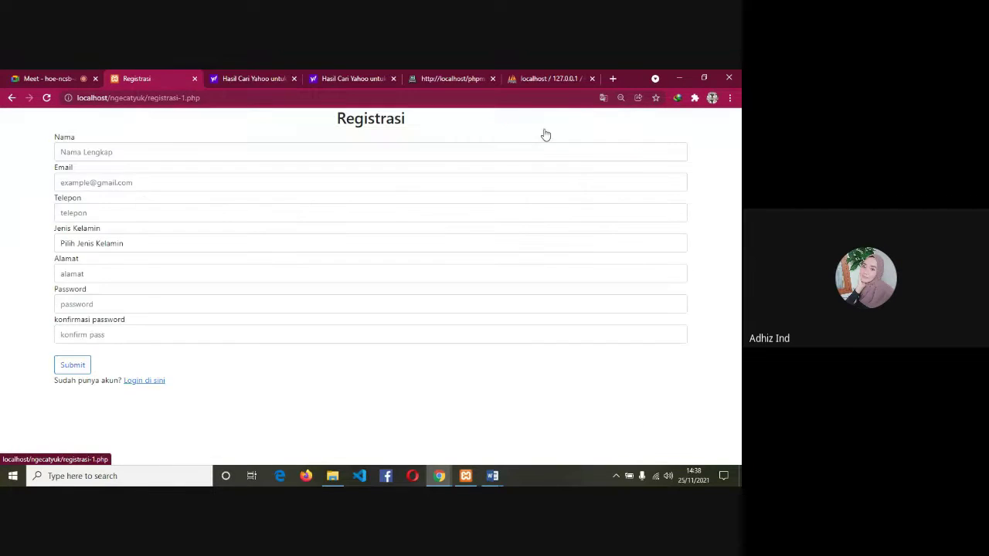
Fill the registration name, email and phone from saved suggestions.
click(498, 156)
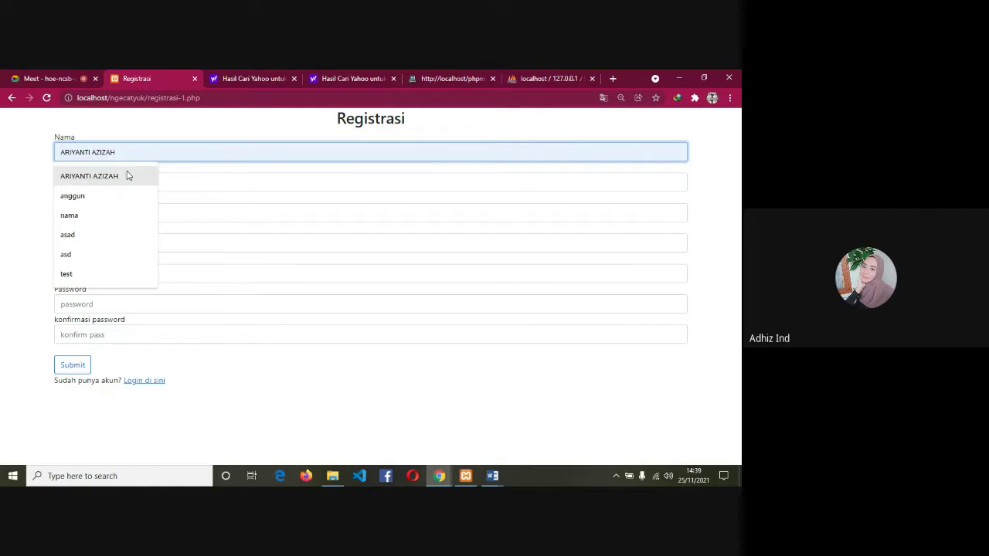
text(shinta)
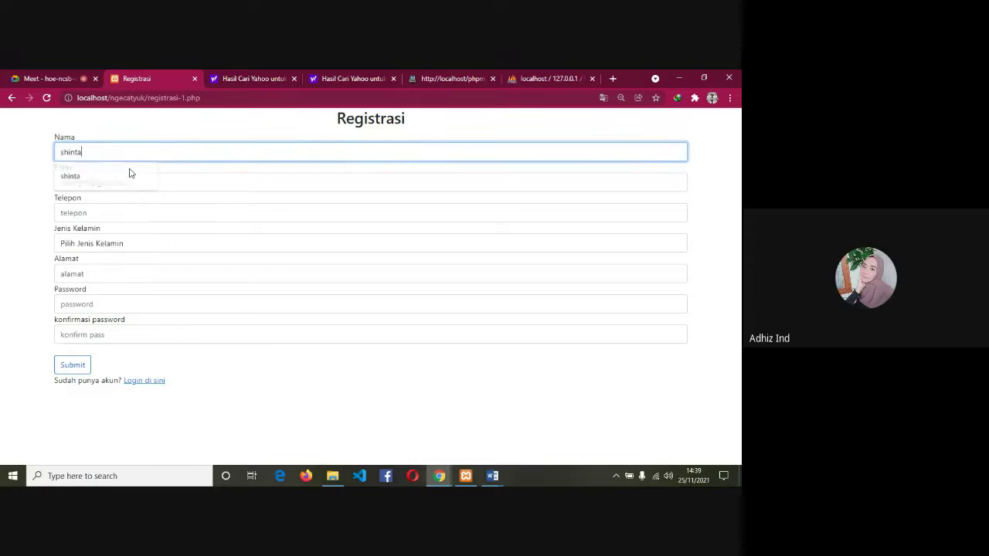
click(130, 173)
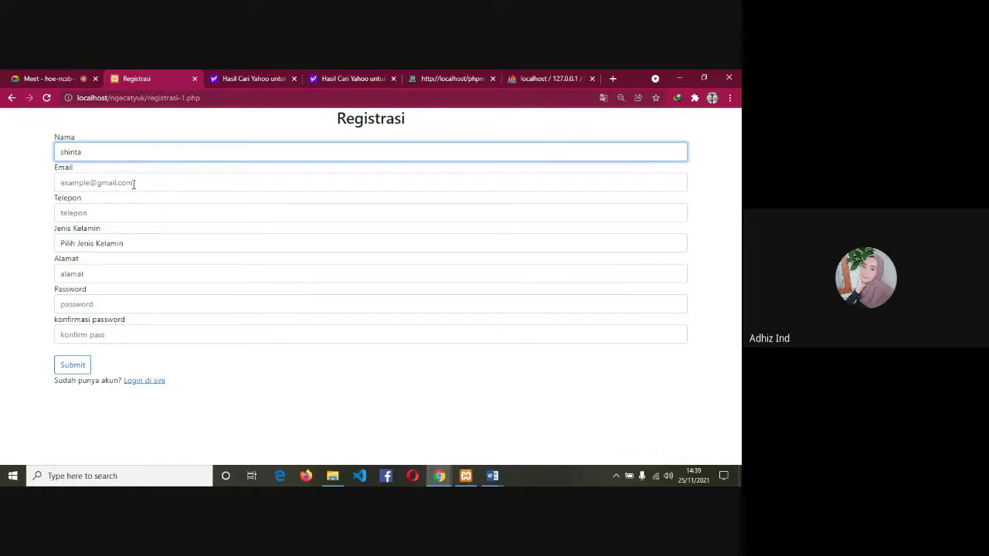
click(133, 182)
click(121, 205)
click(111, 212)
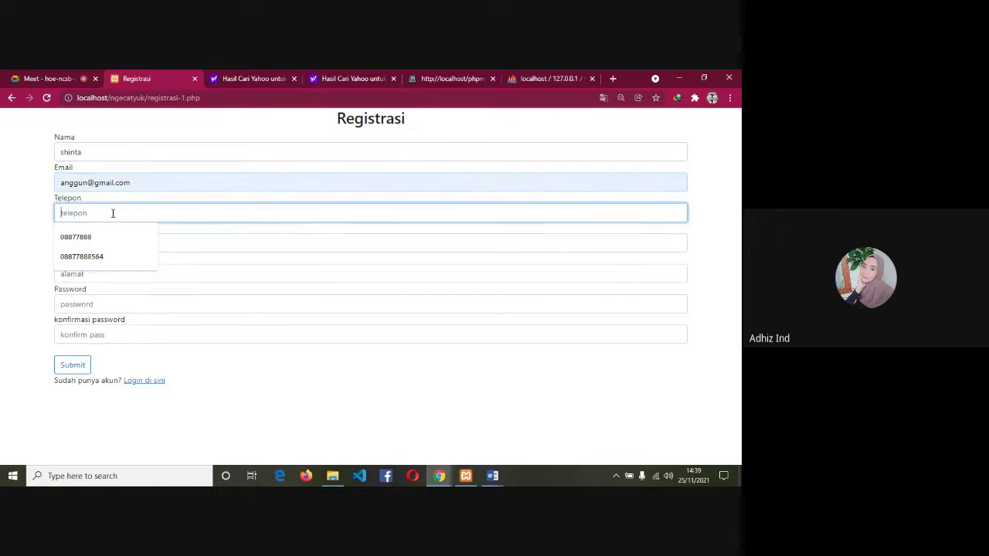
click(112, 236)
click(115, 241)
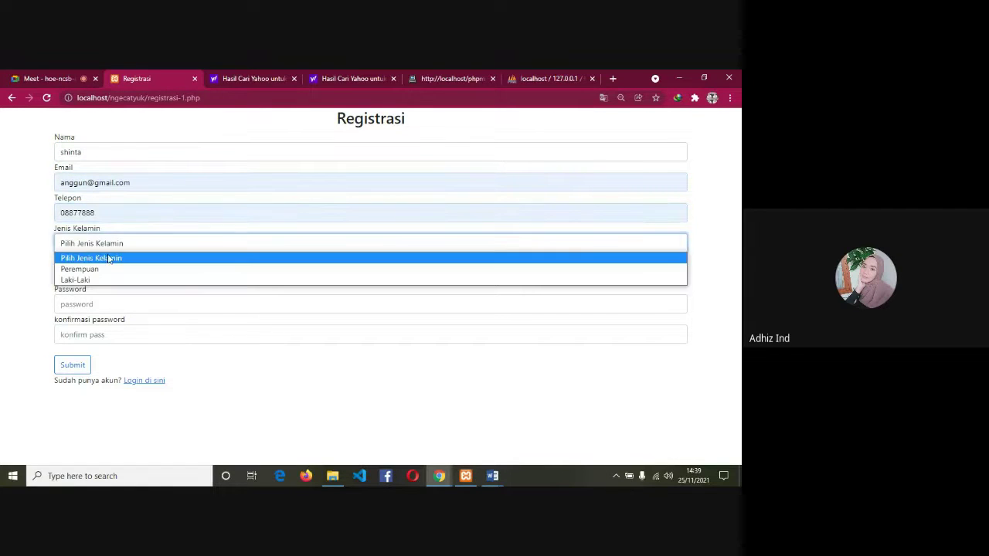
click(106, 268)
click(106, 272)
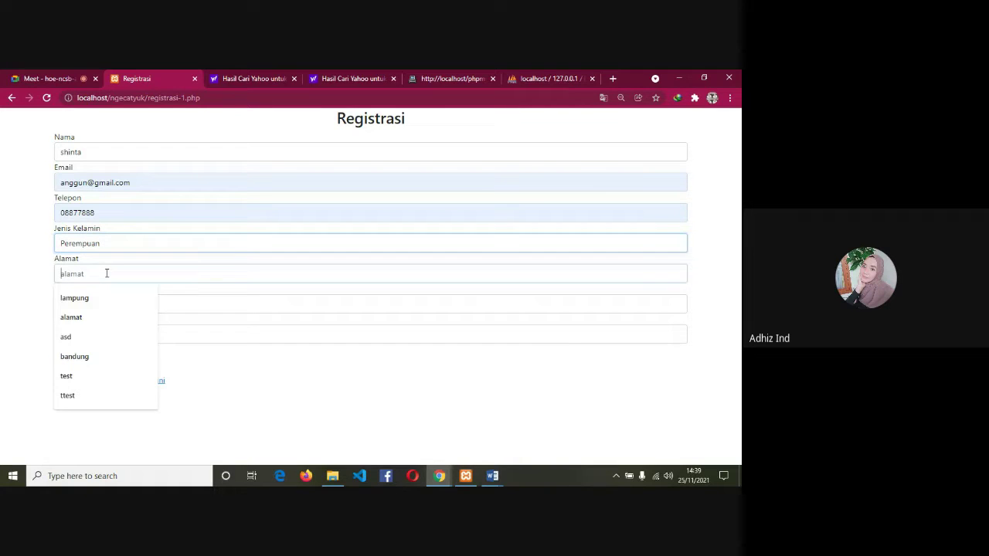
click(103, 299)
click(102, 304)
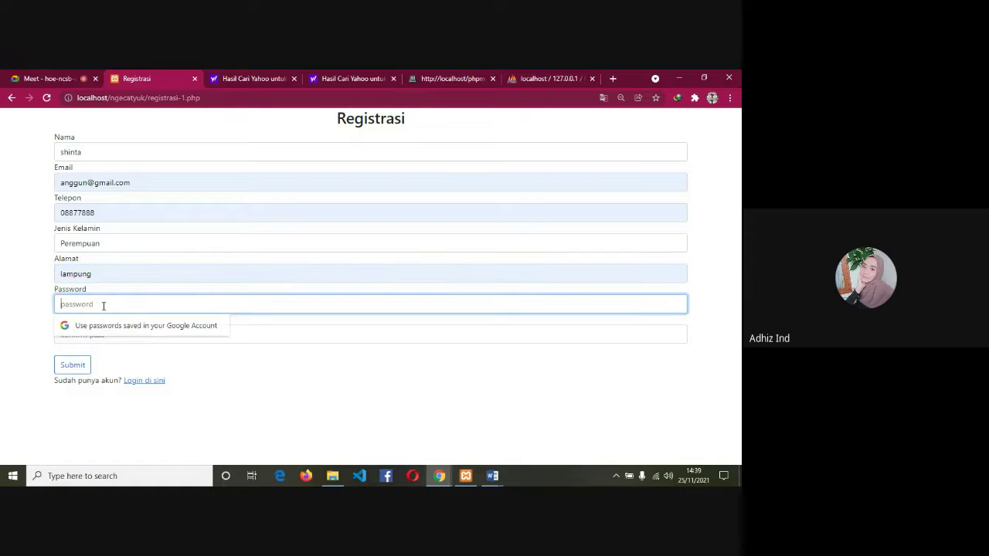
text(1)
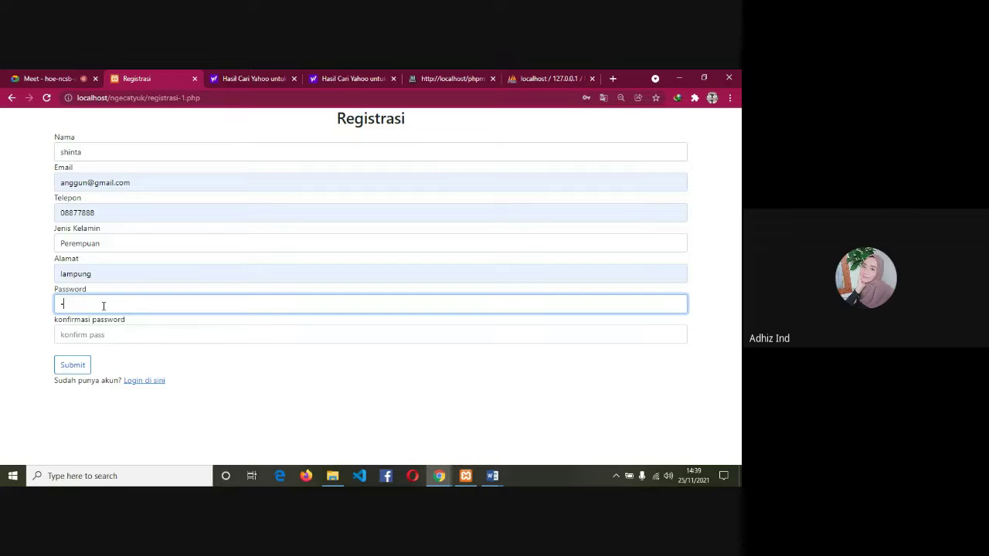
text(2345)
click(96, 335)
text(12345)
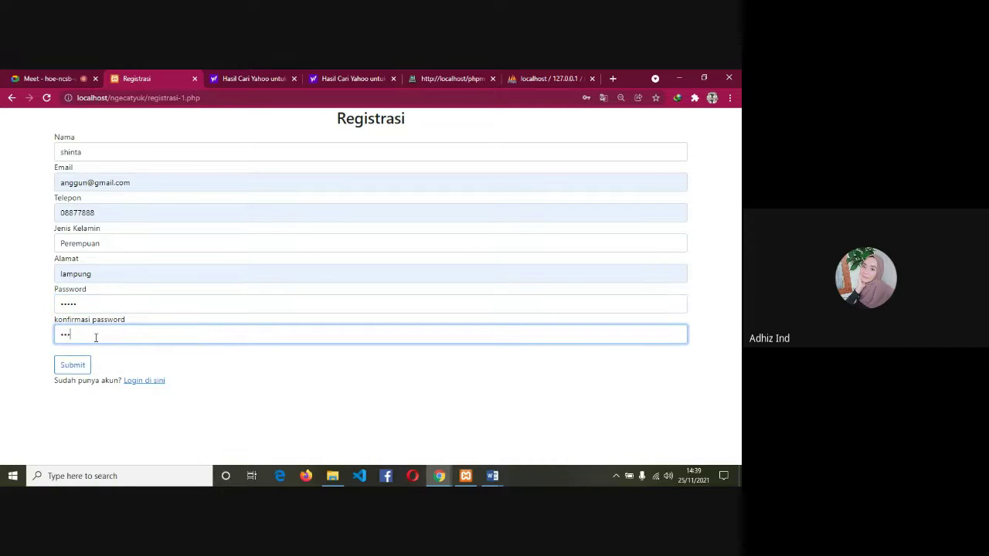
click(89, 364)
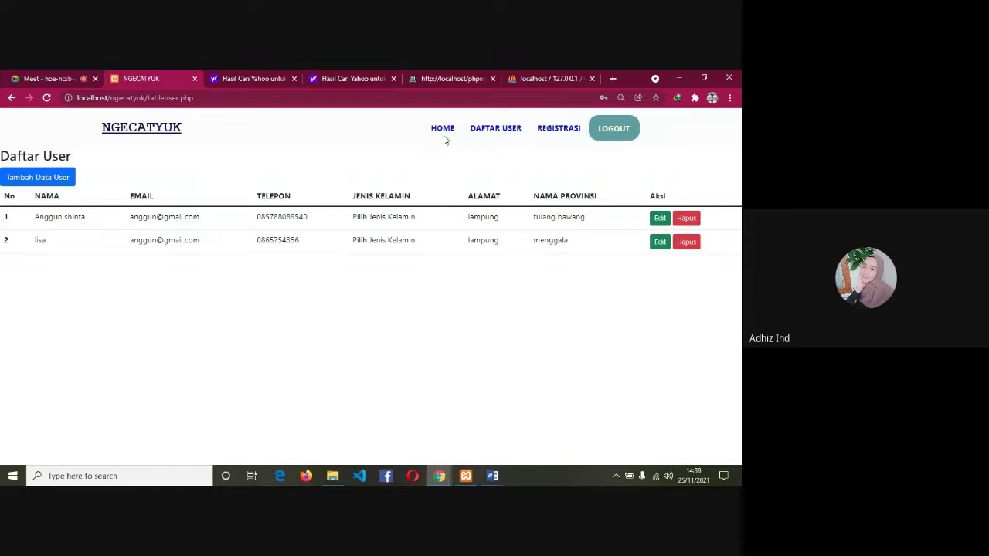
Browse the HOME, PEMBAYARAN and DAFTAR USER pages, ending back on HOME.
click(454, 128)
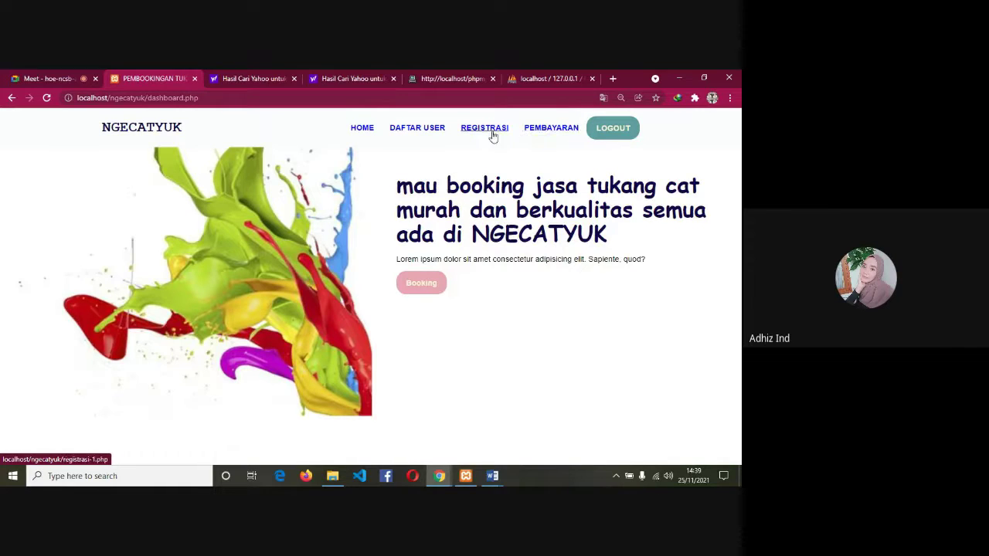
click(545, 133)
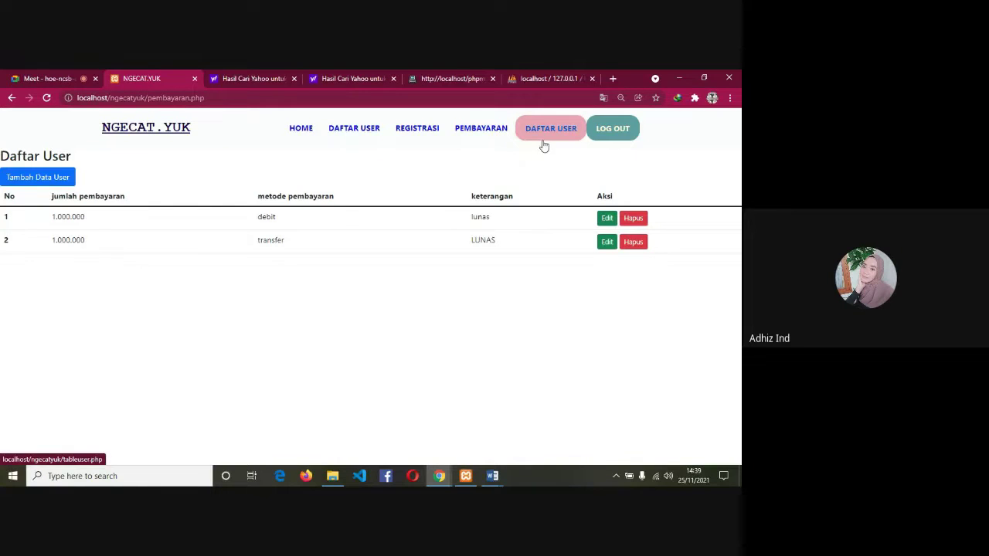
click(351, 131)
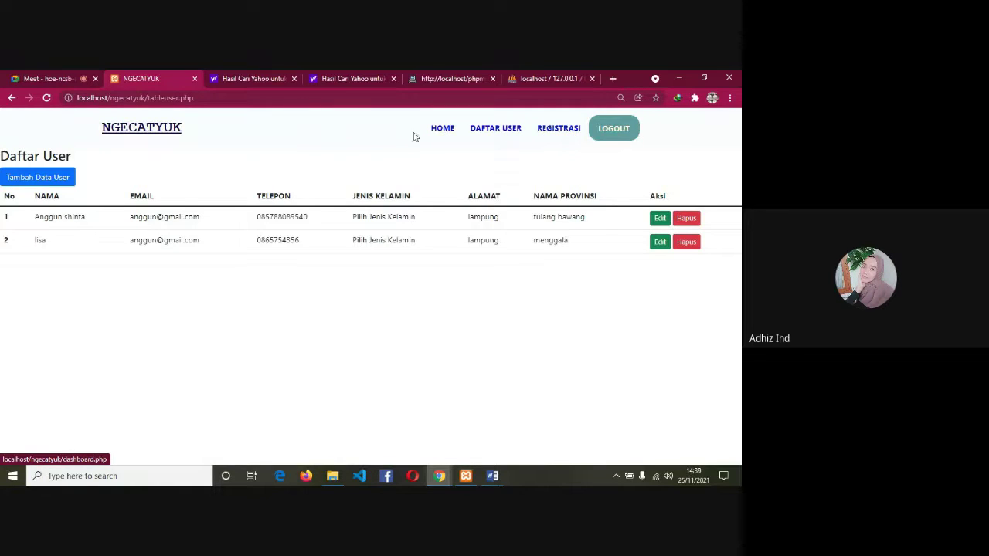
click(448, 130)
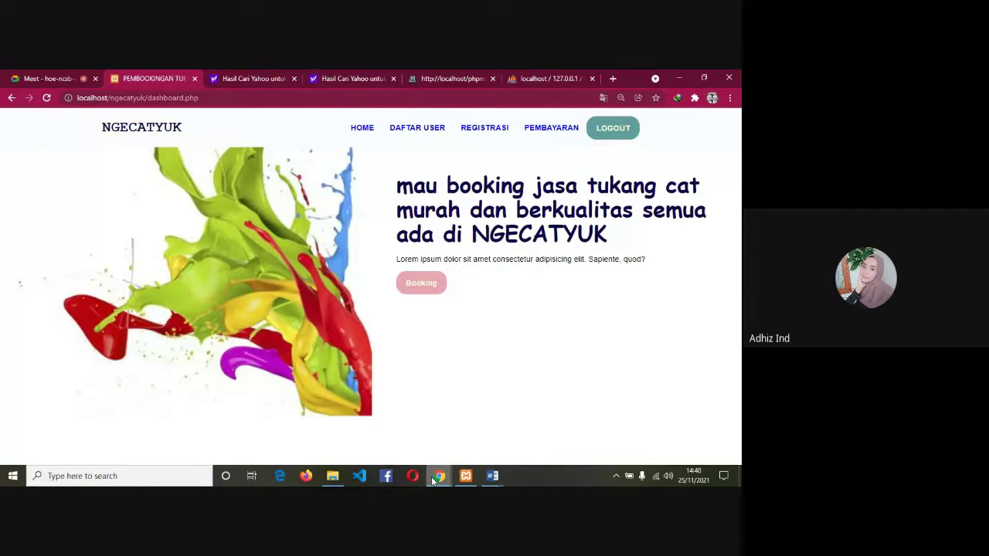
Switch to the Google Meet tab and stop presenting the screen.
mouse_move(431, 476)
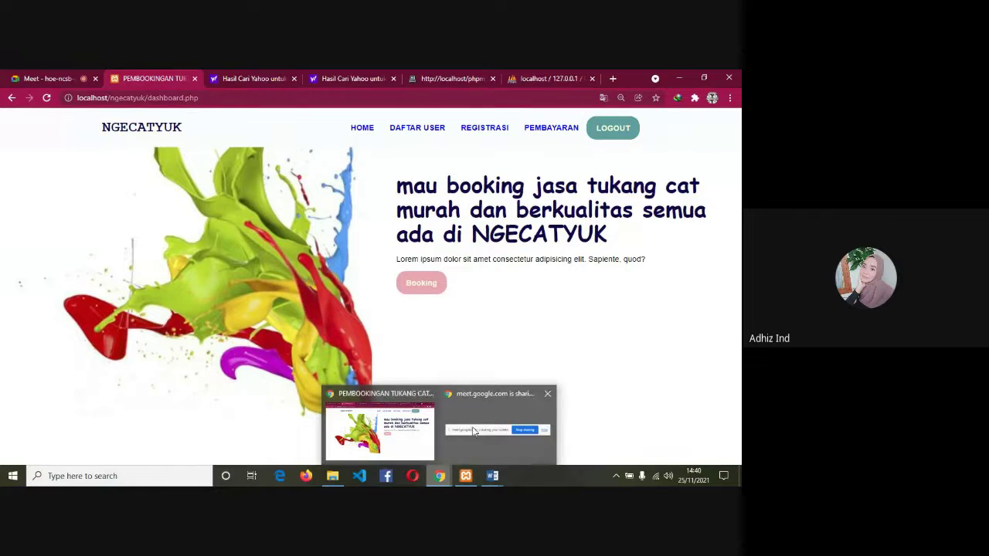
click(413, 437)
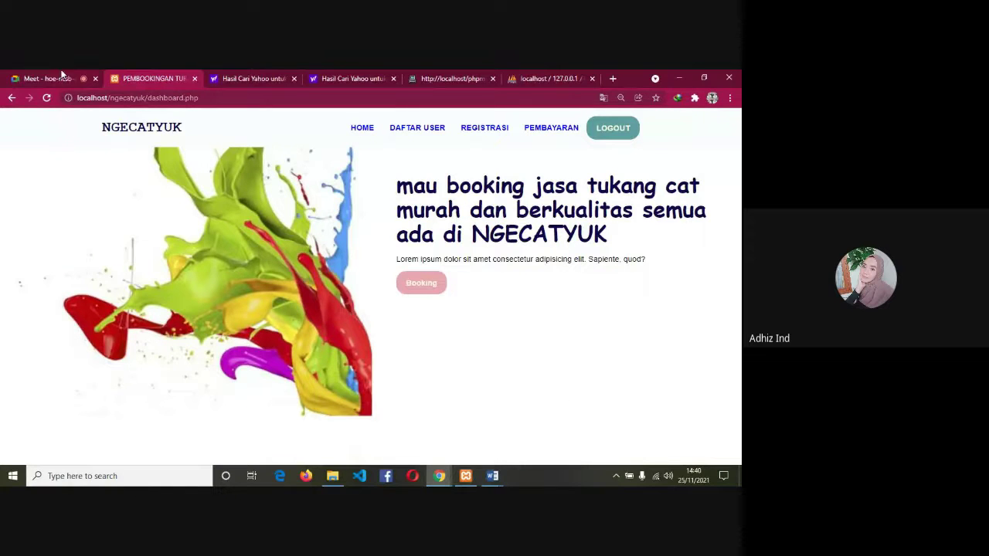
click(62, 75)
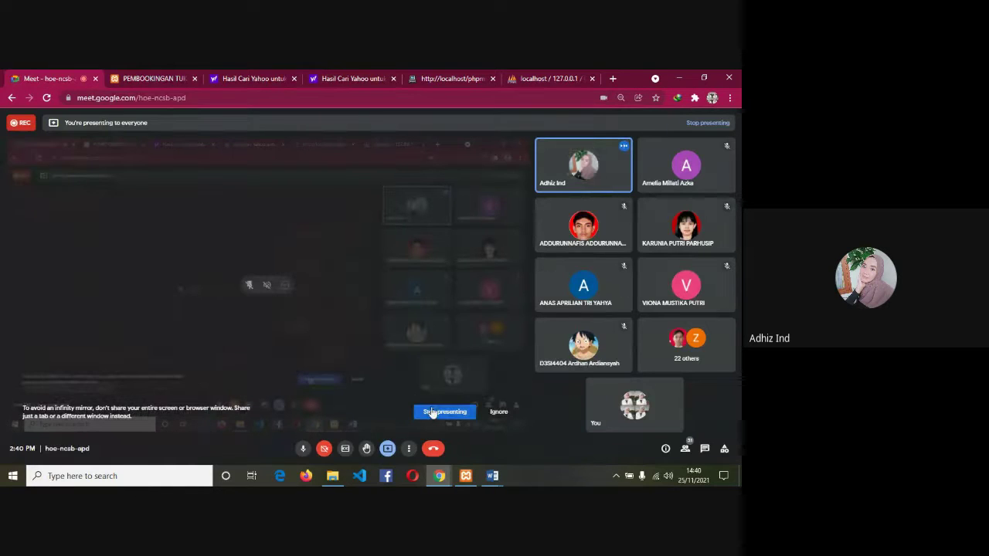
click(431, 412)
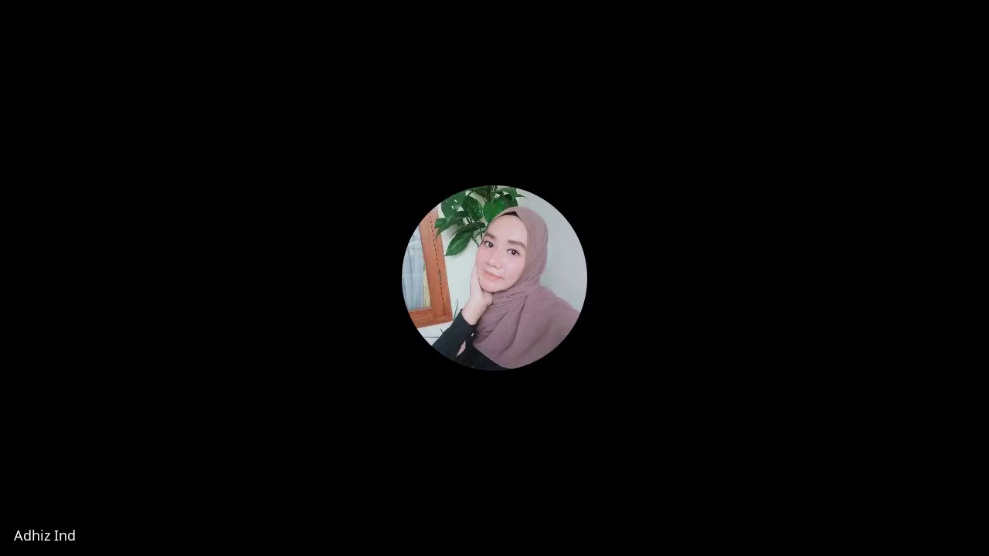